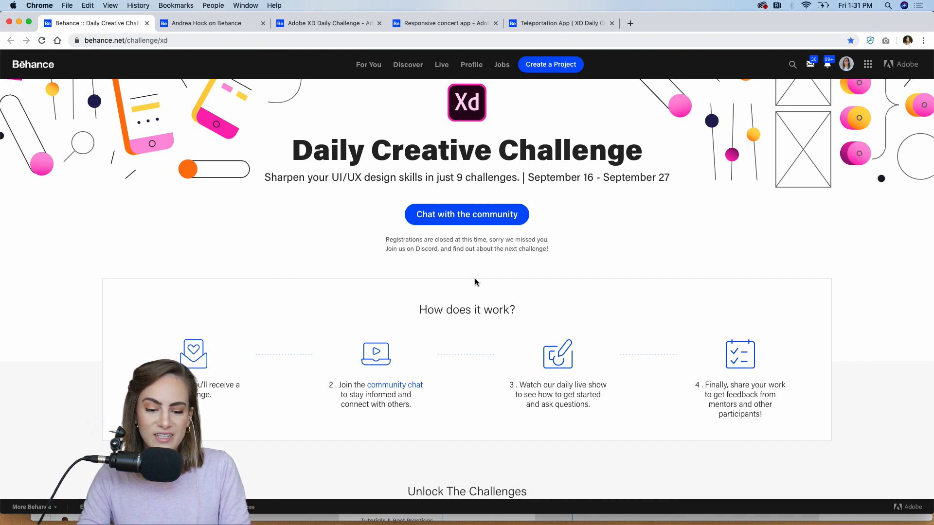
Review the XD Daily Creative Challenge page, from how it works through the challenge cards to Voice Controls
{"action": "scroll", "coordinate": [475, 282], "scroll_direction": "down", "scroll_amount": 3}
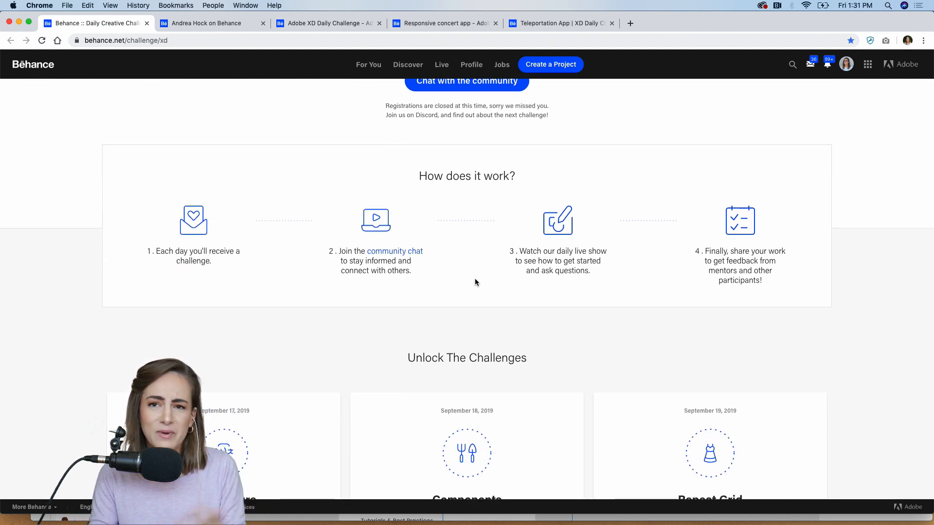
{"action": "scroll", "coordinate": [475, 282], "scroll_direction": "down", "scroll_amount": 1}
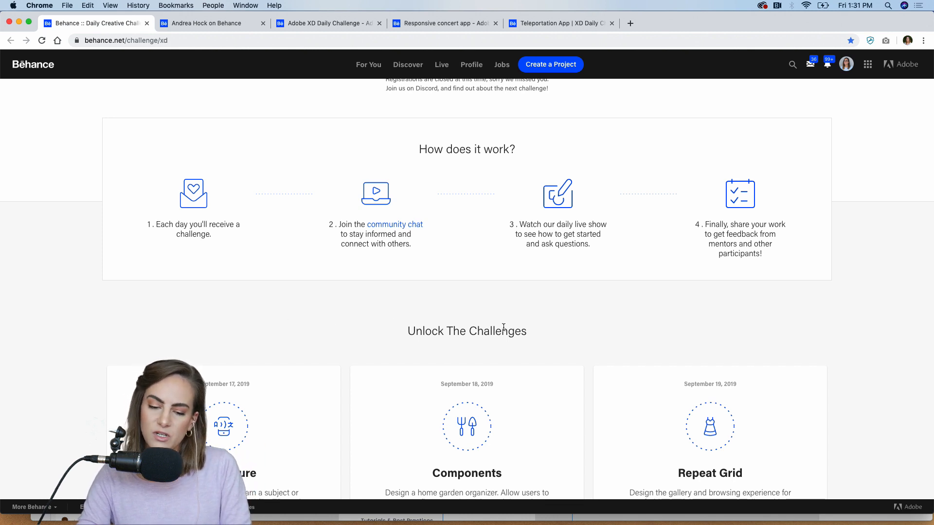
{"action": "scroll", "coordinate": [502, 327], "scroll_direction": "down", "scroll_amount": 3}
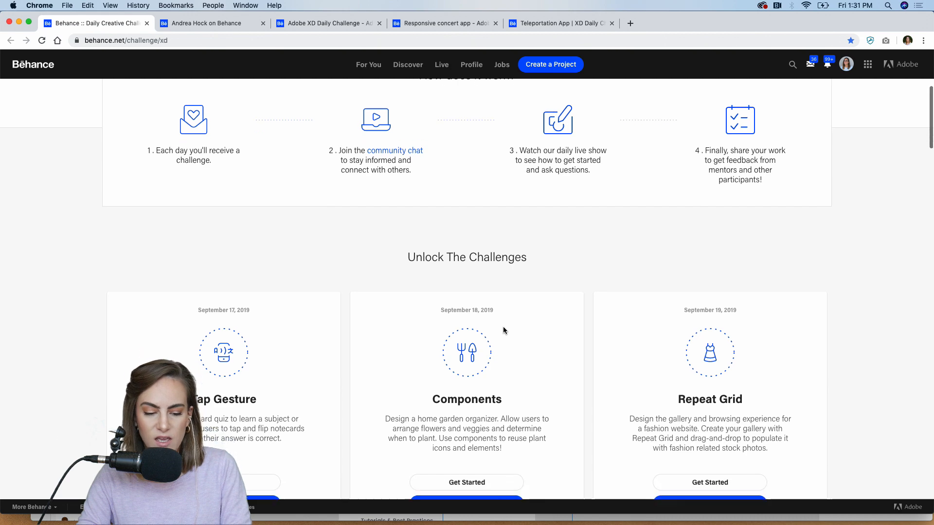
{"action": "scroll", "coordinate": [503, 327], "scroll_direction": "down", "scroll_amount": 10}
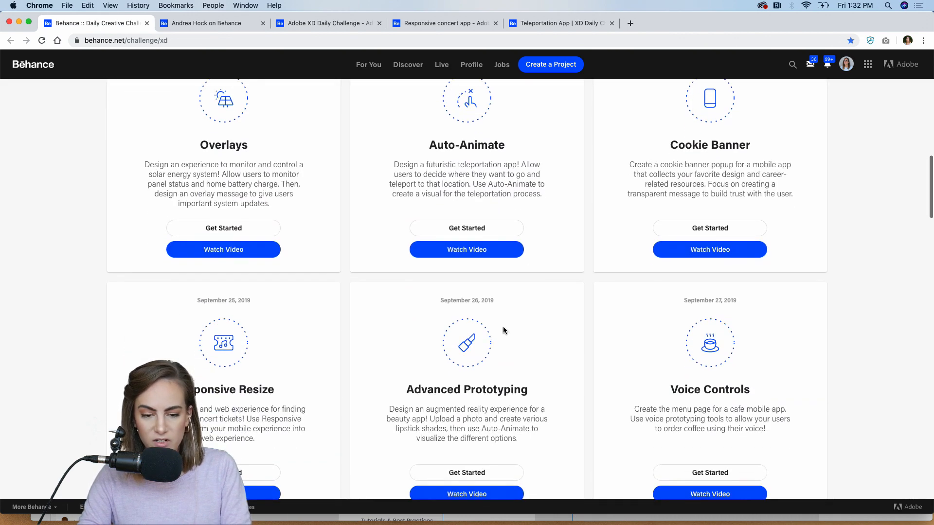
{"action": "scroll", "coordinate": [503, 326], "scroll_direction": "down", "scroll_amount": 5}
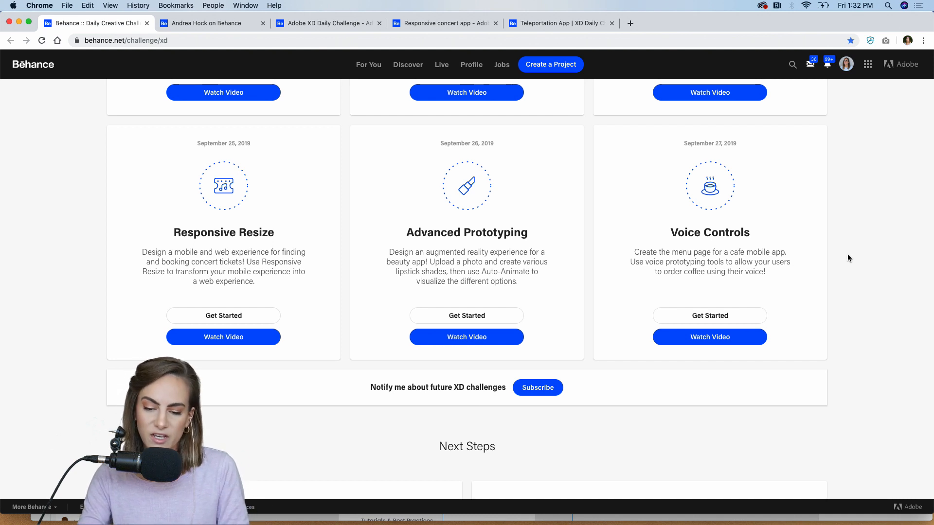
{"action": "scroll", "coordinate": [847, 257], "scroll_direction": "down", "scroll_amount": 1}
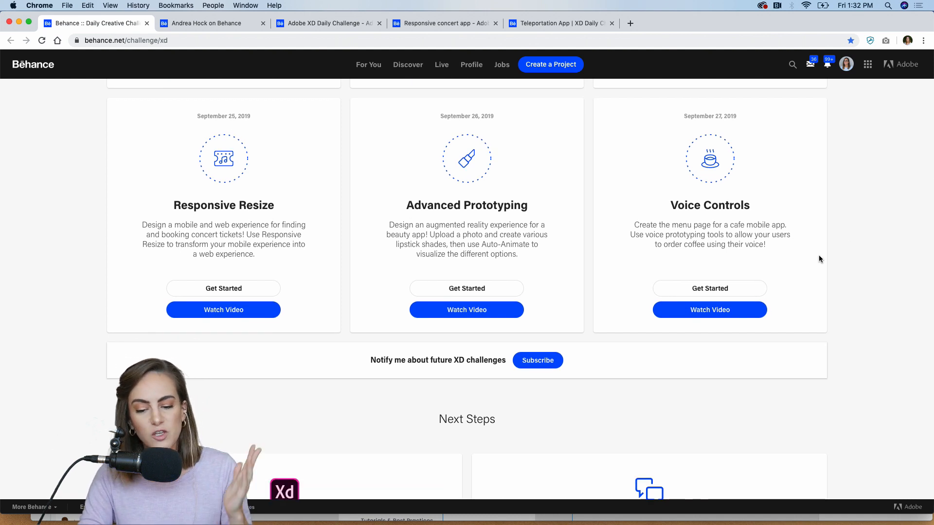
Open and close the starter file page of the Voice Controls challenge, and view the Next Steps section of the challenge page
{"action": "left_click", "coordinate": [712, 288]}
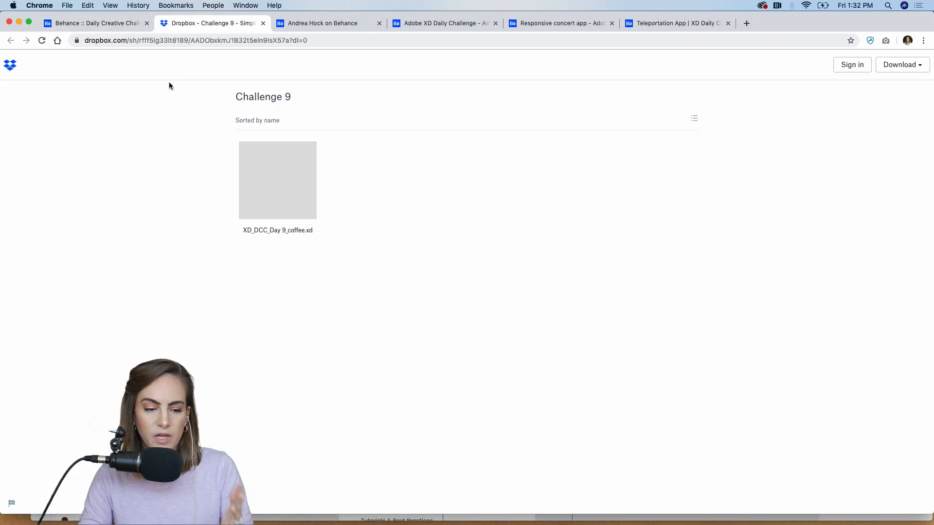
{"action": "left_click", "coordinate": [263, 24]}
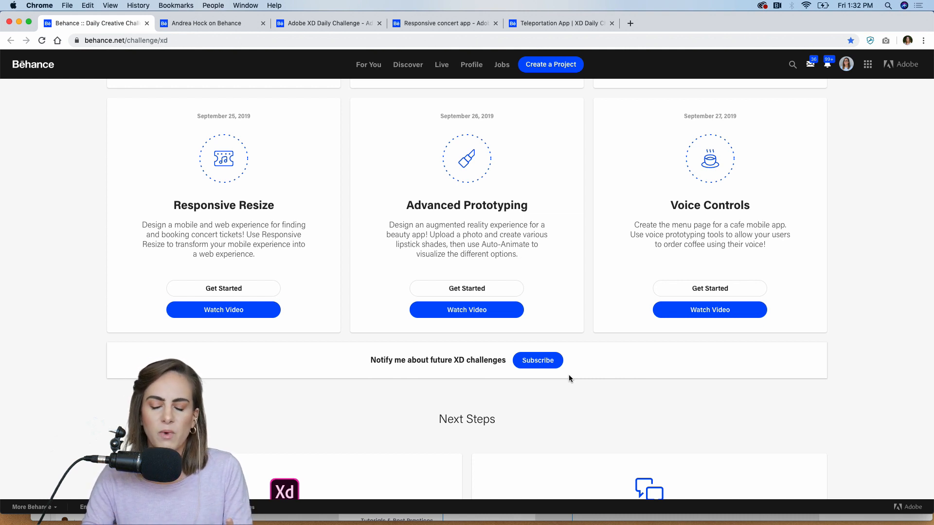
{"action": "scroll", "coordinate": [570, 378], "scroll_direction": "down", "scroll_amount": 5}
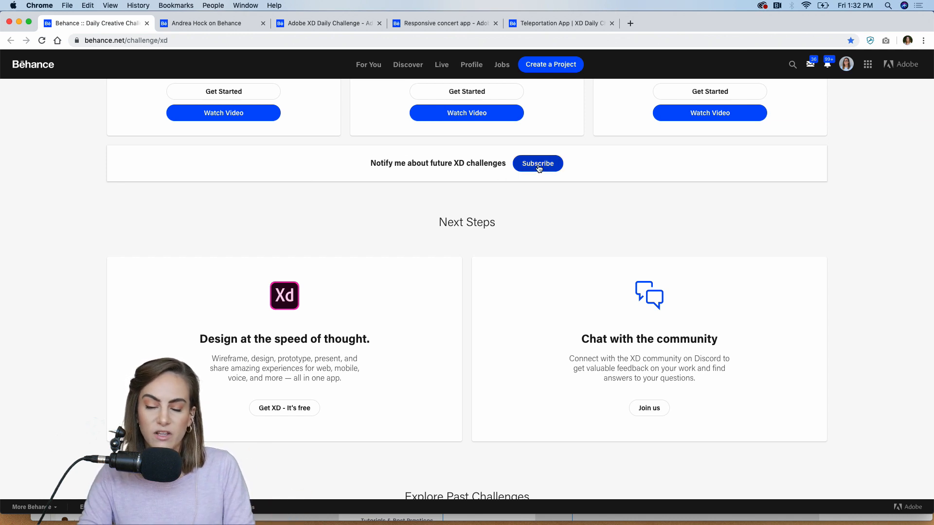
{"action": "scroll", "coordinate": [535, 243], "scroll_direction": "down", "scroll_amount": 1}
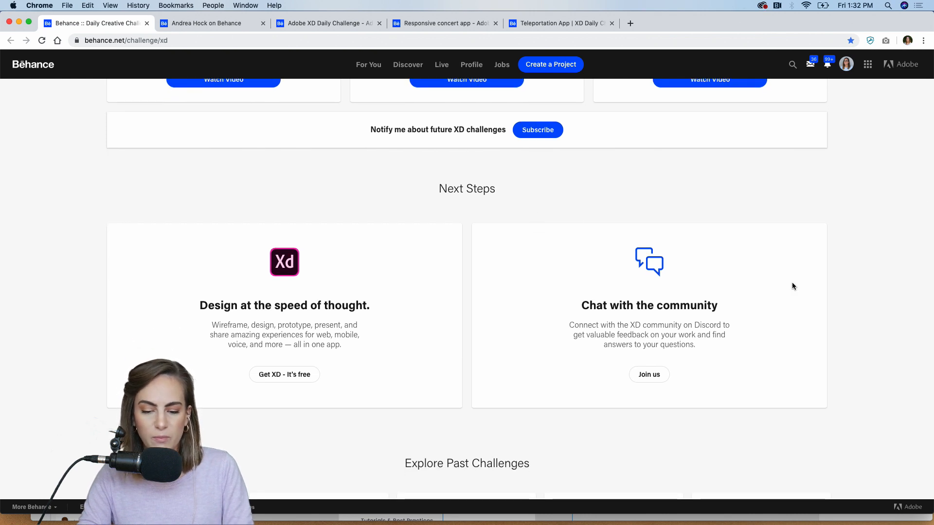
{"action": "scroll", "coordinate": [791, 286], "scroll_direction": "down", "scroll_amount": 1}
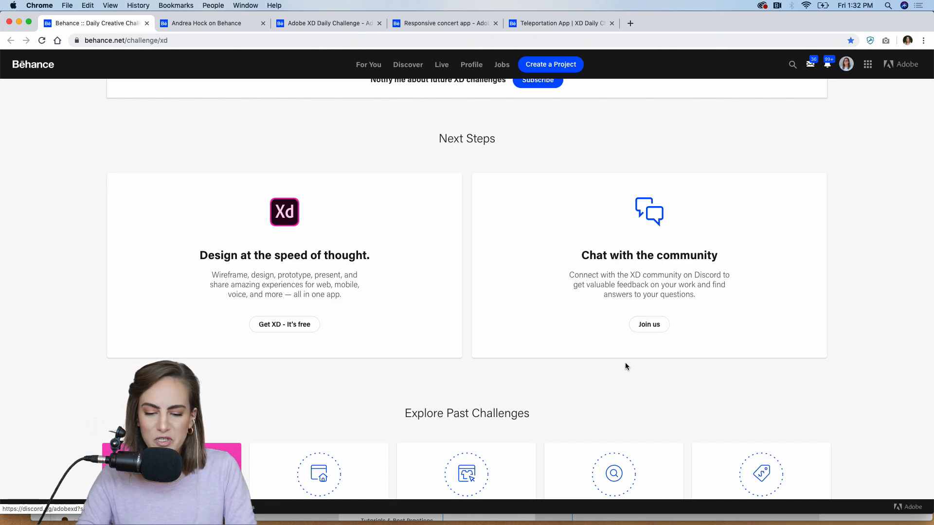
Switch to Discord, widen its window and view the Adobe XD server's channel list up to the announcements group
{"action": "left_click", "coordinate": [528, 518]}
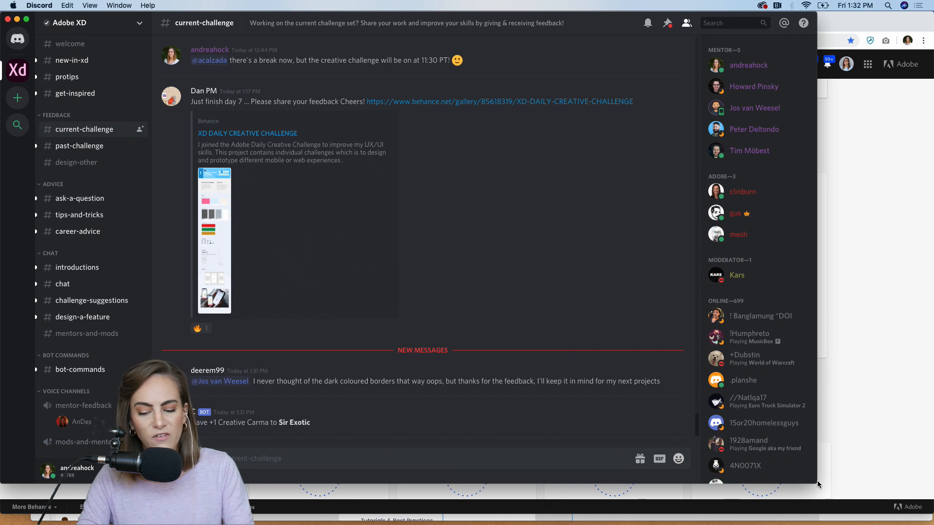
{"action": "left_click_drag", "start_coordinate": [817, 484], "coordinate": [912, 489]}
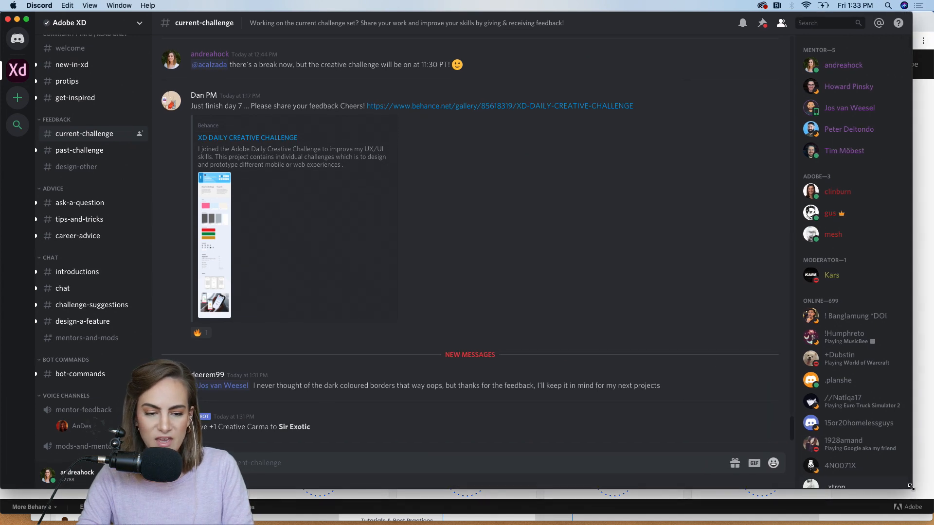
{"action": "scroll", "coordinate": [90, 95], "scroll_direction": "up", "scroll_amount": 3}
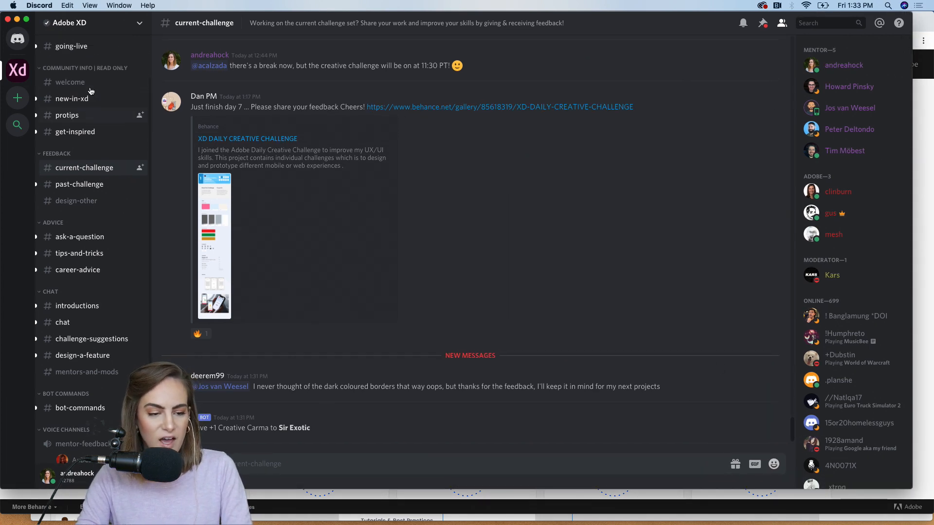
{"action": "scroll", "coordinate": [90, 91], "scroll_direction": "up", "scroll_amount": 2}
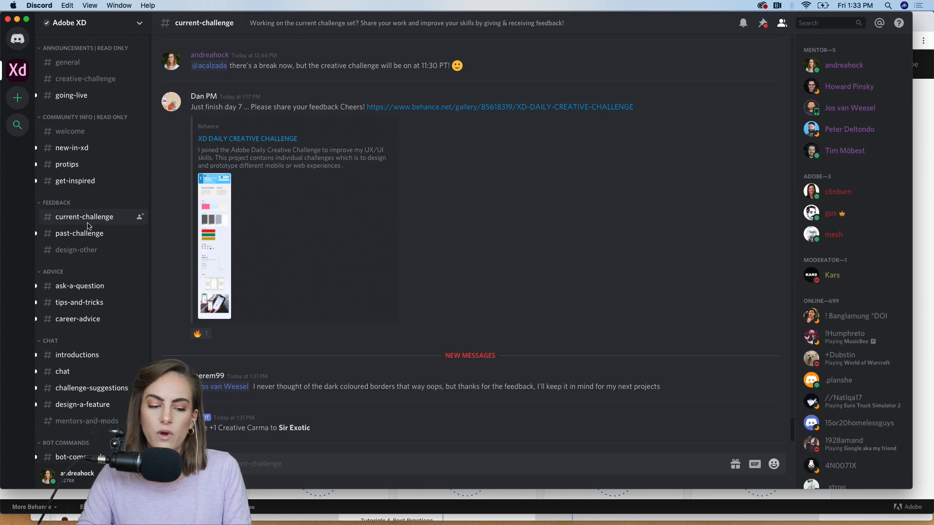
Open the past-challenge channel and browse its earlier posts and feedback
{"action": "left_click", "coordinate": [76, 235]}
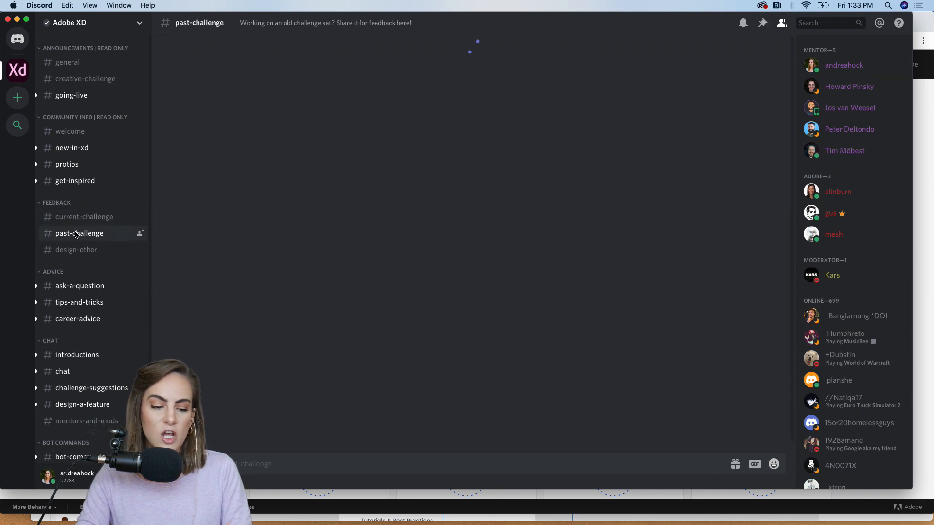
{"action": "scroll", "coordinate": [401, 202], "scroll_direction": "up", "scroll_amount": 10}
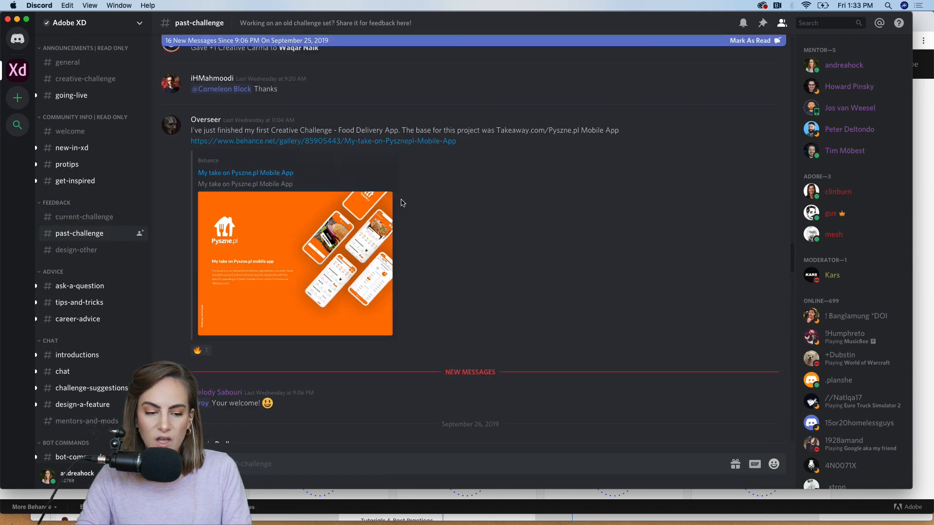
{"action": "scroll", "coordinate": [401, 203], "scroll_direction": "up", "scroll_amount": 15}
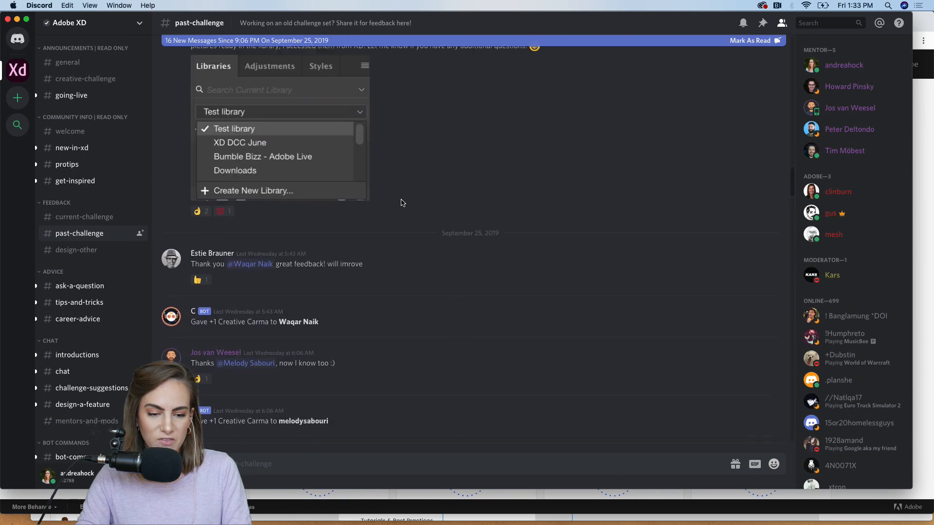
{"action": "scroll", "coordinate": [402, 203], "scroll_direction": "up", "scroll_amount": 10}
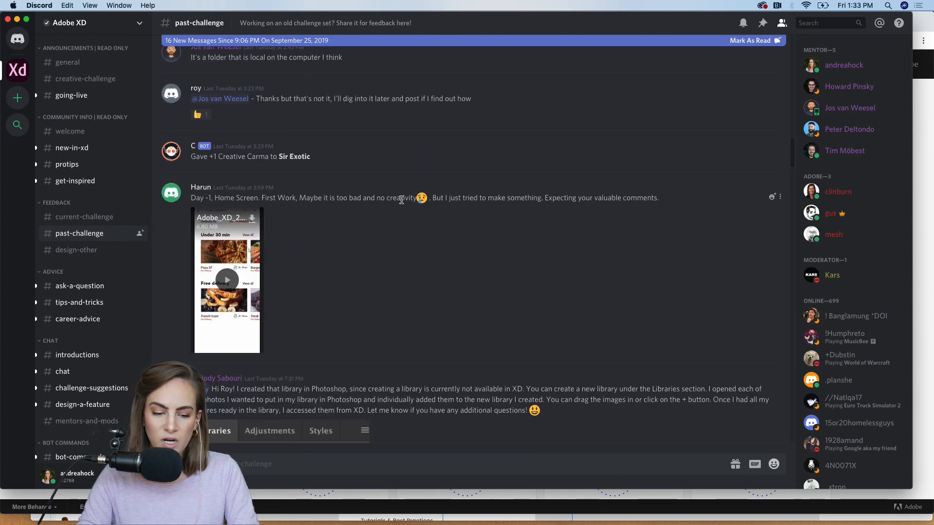
{"action": "scroll", "coordinate": [401, 200], "scroll_direction": "up", "scroll_amount": 10}
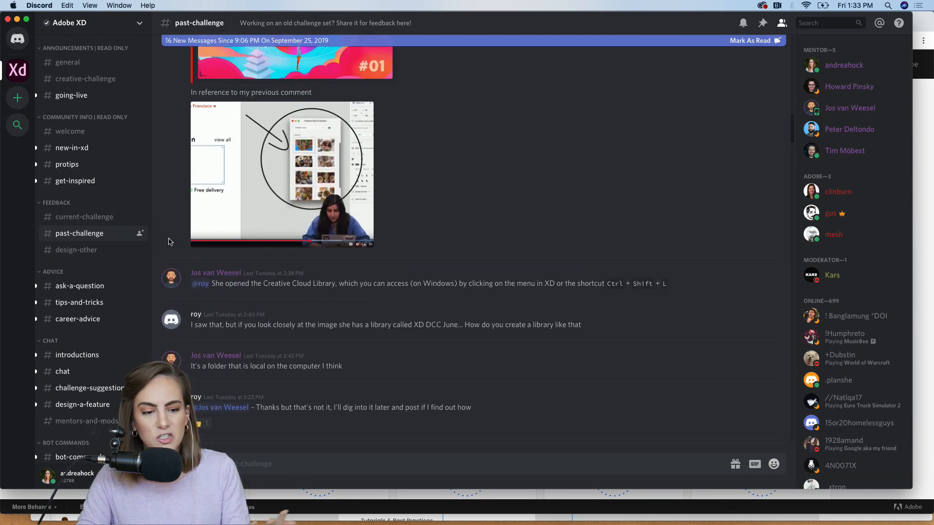
View the design-other channel, and open the introductions channel
{"action": "left_click", "coordinate": [97, 251]}
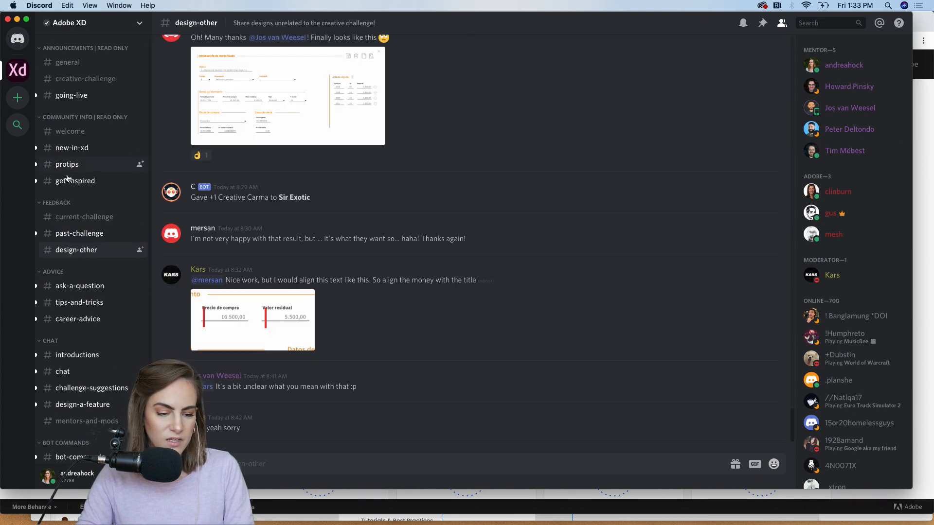
{"action": "scroll", "coordinate": [53, 415], "scroll_direction": "down", "scroll_amount": 3}
{"action": "scroll", "coordinate": [54, 414], "scroll_direction": "down", "scroll_amount": 1}
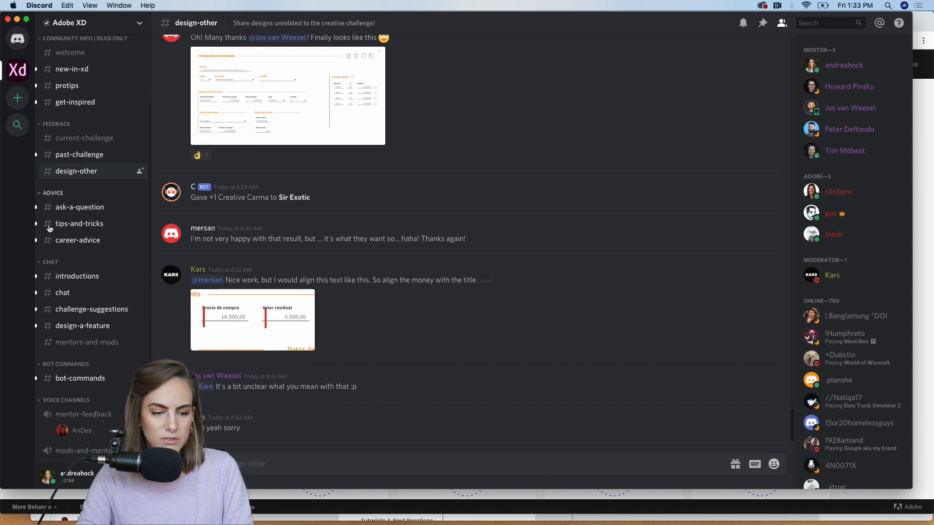
{"action": "left_click", "coordinate": [77, 277]}
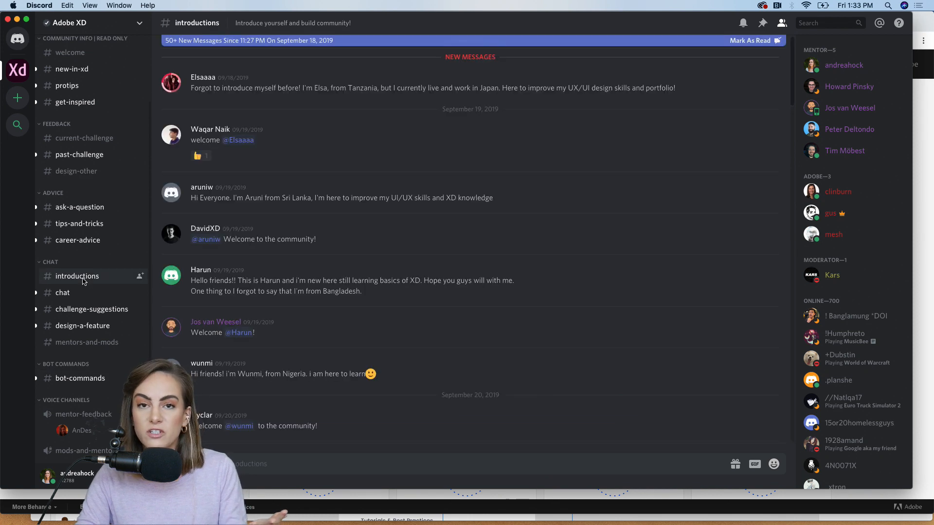
View the creative-challenge and going-live announcement channels, and minimize the Discord window
{"action": "scroll", "coordinate": [84, 281], "scroll_direction": "up", "scroll_amount": 4}
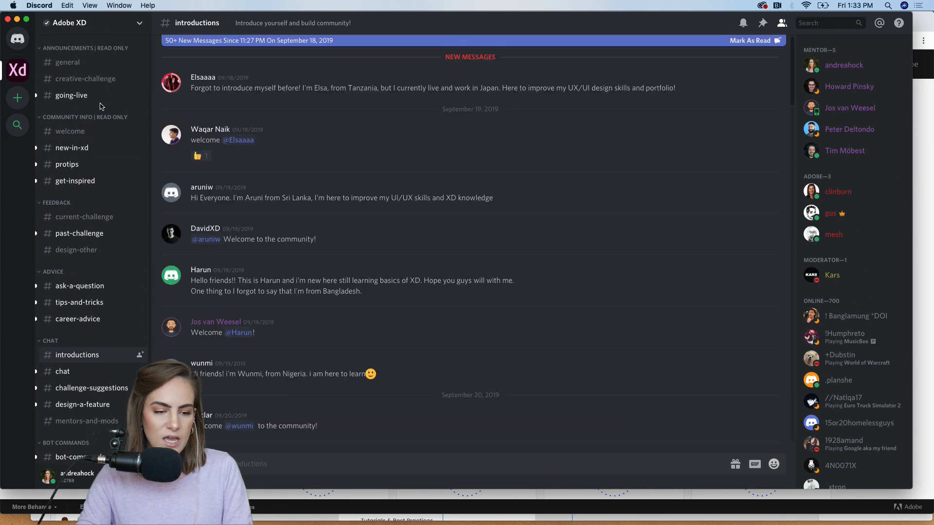
{"action": "left_click", "coordinate": [92, 77]}
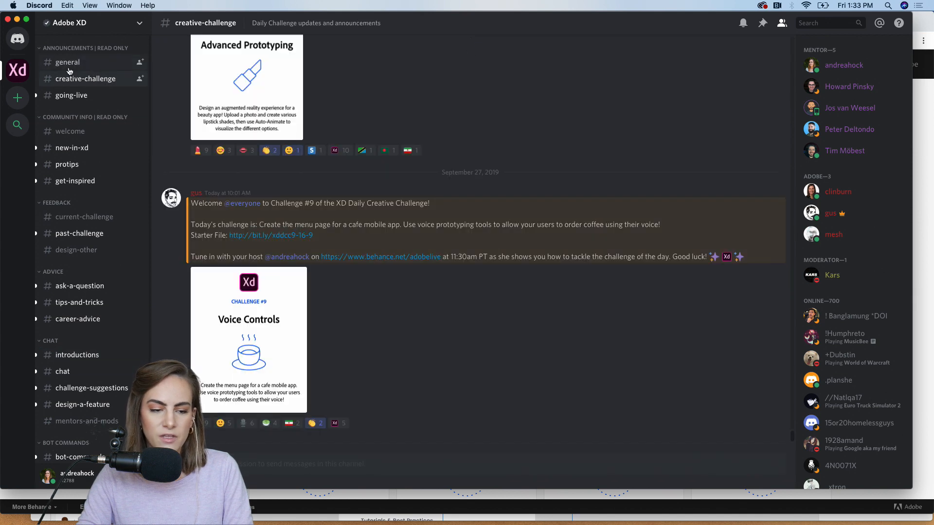
{"action": "left_click", "coordinate": [72, 100]}
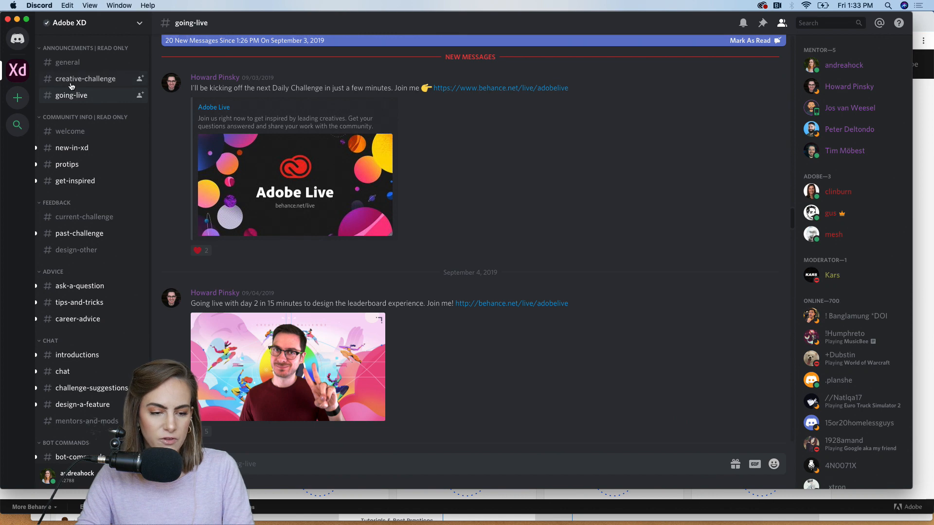
{"action": "left_click", "coordinate": [17, 19]}
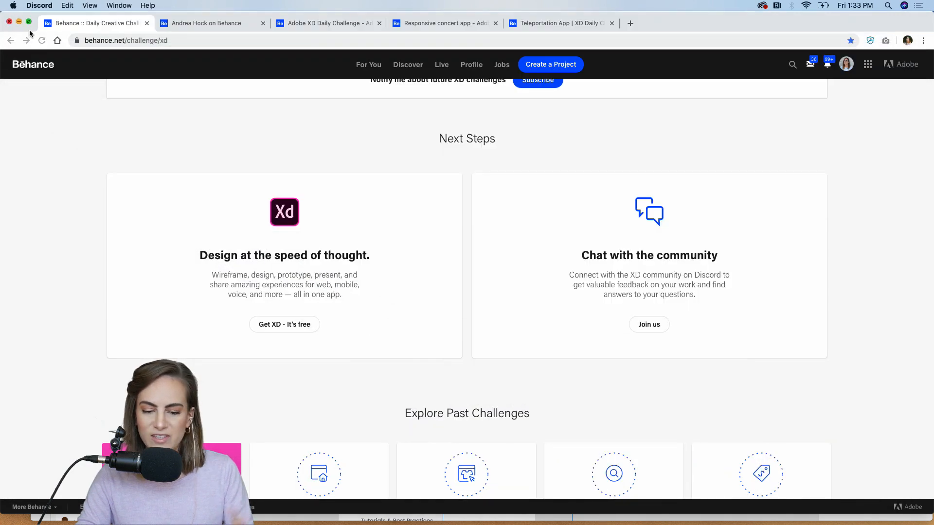
Switch to Adobe XD with the XD_DCC_Day 9_coffee file and widen its window to fill the screen width
{"action": "scroll", "coordinate": [402, 261], "scroll_direction": "up", "scroll_amount": 5}
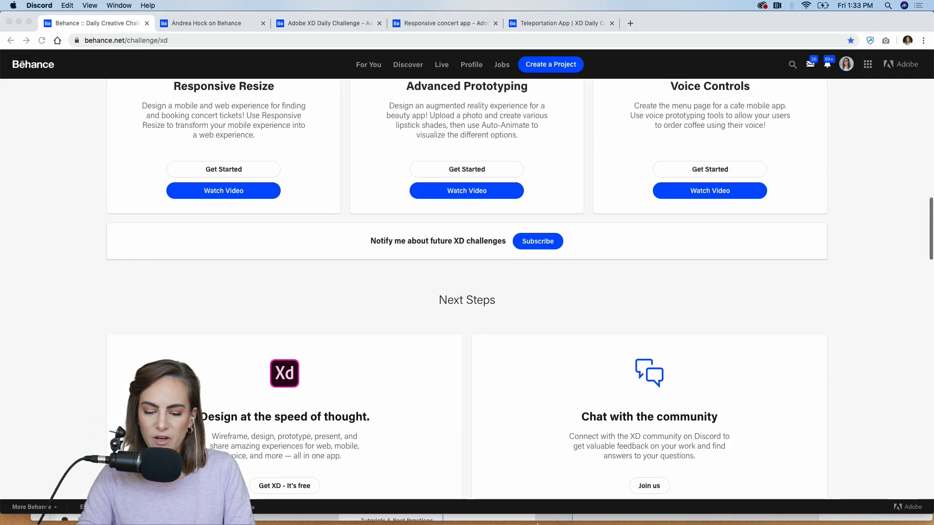
{"action": "left_click", "coordinate": [558, 520]}
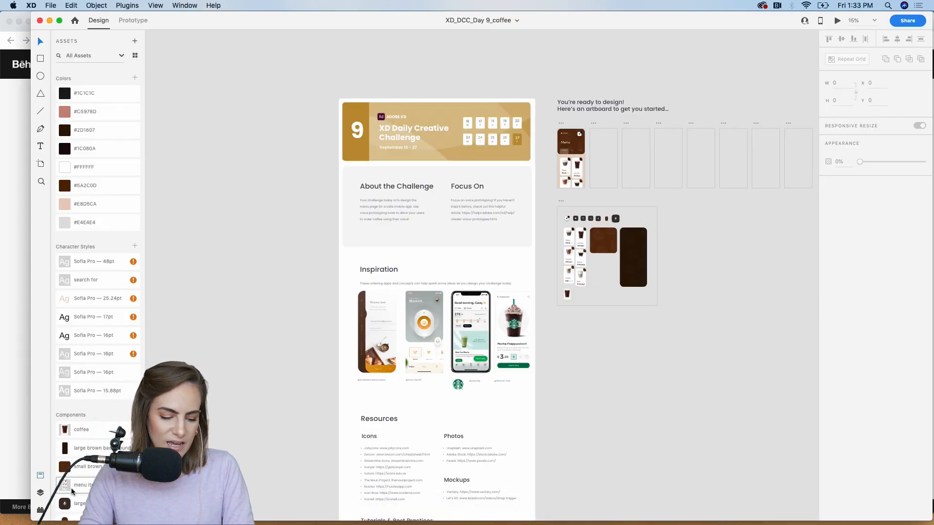
{"action": "left_click_drag", "start_coordinate": [35, 518], "coordinate": [2, 521]}
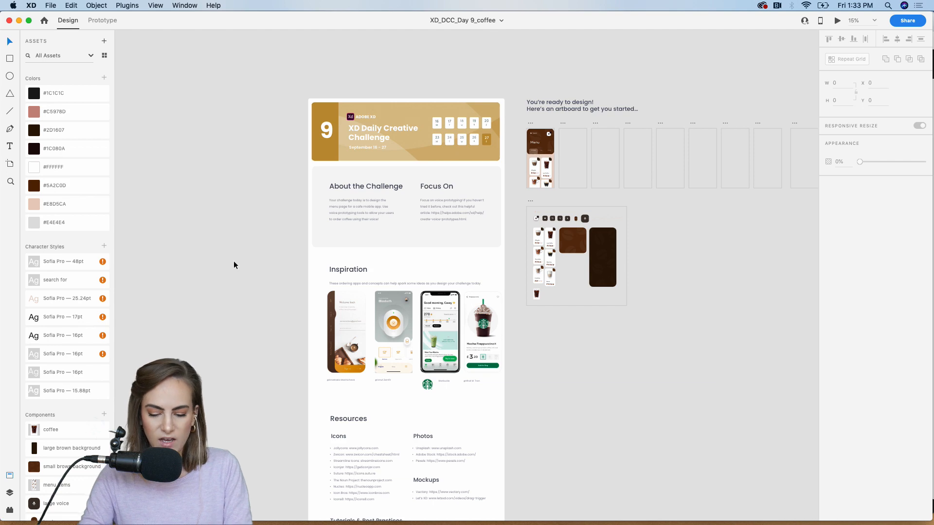
Read the challenge description, the focus notes and the Inspiration section on the Day 9 brief artboard
{"action": "key", "text": "super+equal"}
{"action": "key", "text": "super+equal"}
{"action": "scroll", "coordinate": [234, 265], "scroll_direction": "up", "scroll_amount": 5}
{"action": "scroll", "coordinate": [233, 265], "scroll_direction": "left", "scroll_amount": 6}
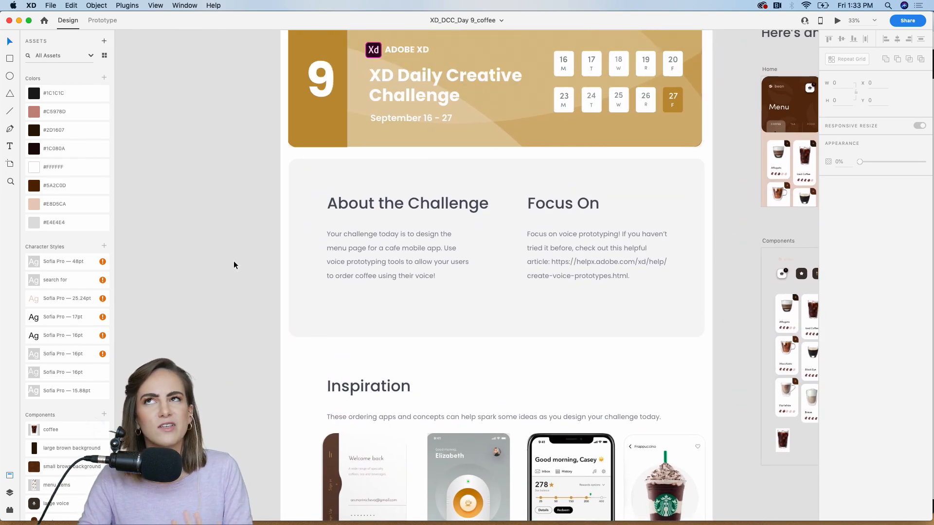
{"action": "key", "text": "super+equal"}
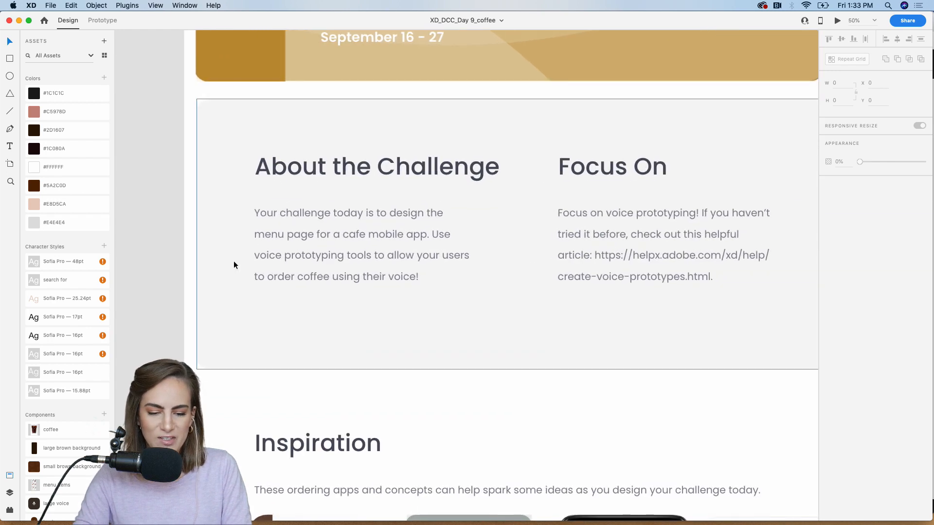
{"action": "scroll", "coordinate": [233, 261], "scroll_direction": "right", "scroll_amount": 2}
{"action": "scroll", "coordinate": [233, 261], "scroll_direction": "up", "scroll_amount": 1}
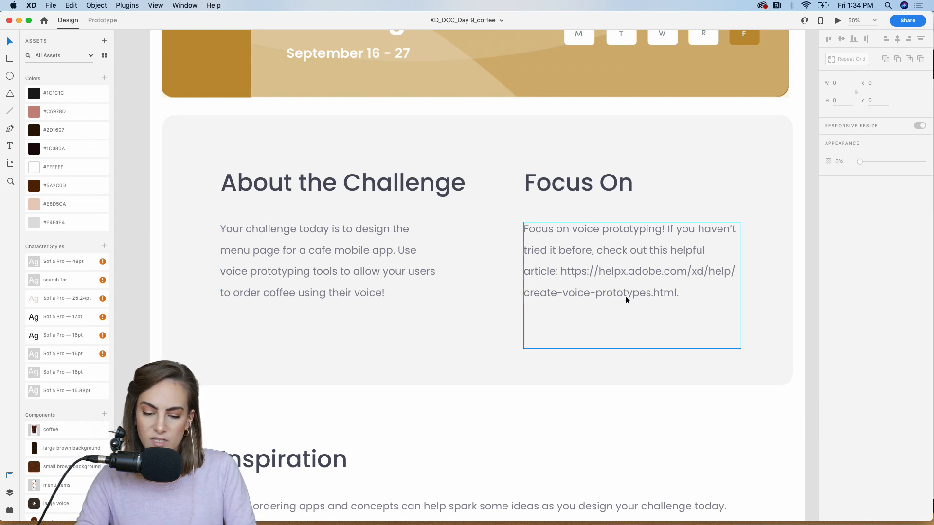
{"action": "scroll", "coordinate": [627, 301], "scroll_direction": "down", "scroll_amount": 5}
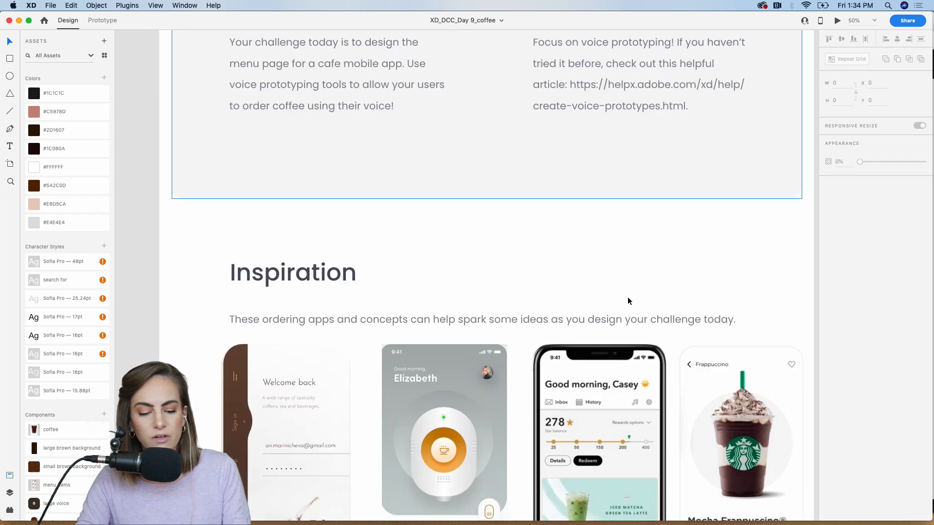
{"action": "scroll", "coordinate": [628, 301], "scroll_direction": "right", "scroll_amount": 2}
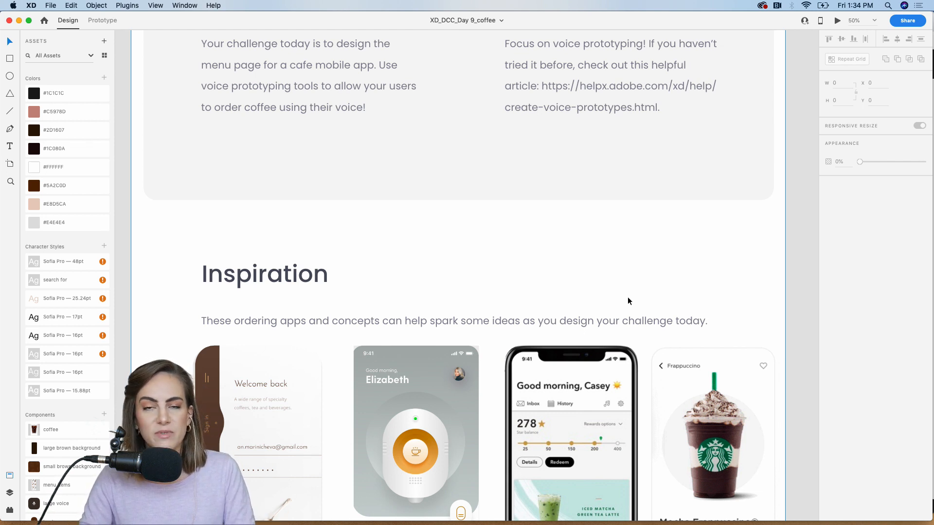
Review the Inspiration examples, the Resources lists and the closing feedback and Behance notes on the Day 9 brief artboard
{"action": "scroll", "coordinate": [627, 297], "scroll_direction": "down", "scroll_amount": 3}
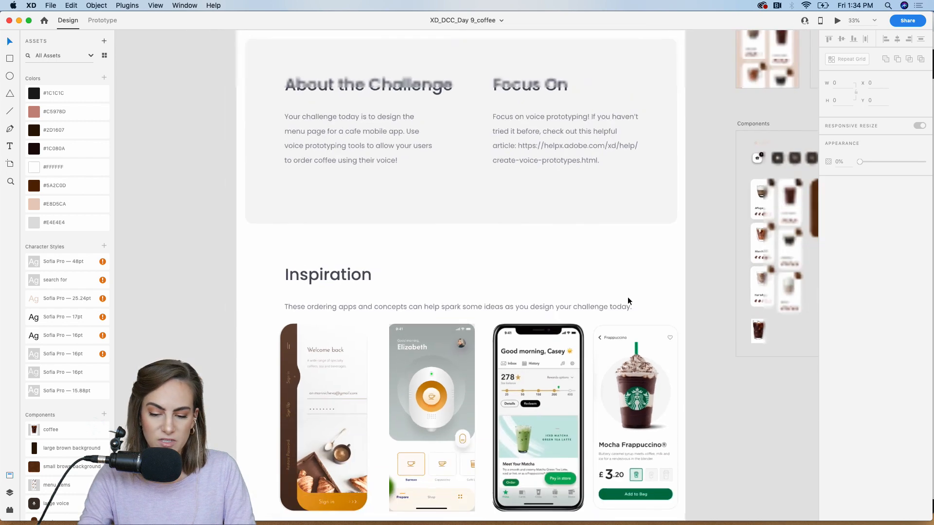
{"action": "scroll", "coordinate": [627, 297], "scroll_direction": "down", "scroll_amount": 3}
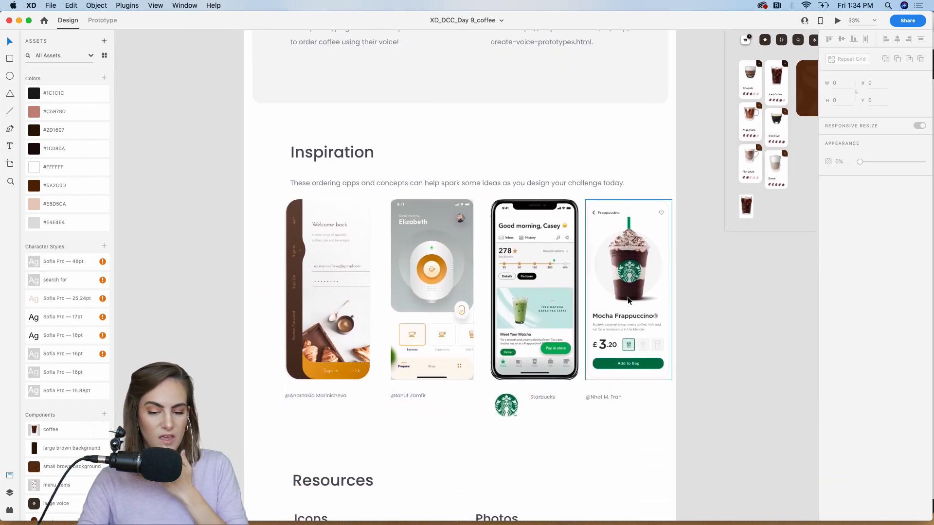
{"action": "key", "text": "super+equal"}
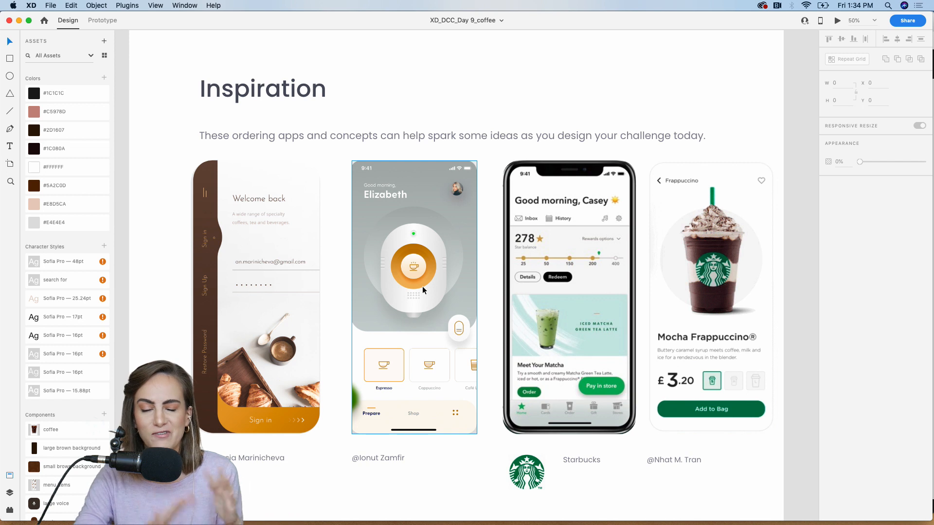
{"action": "scroll", "coordinate": [422, 286], "scroll_direction": "down", "scroll_amount": 3}
{"action": "scroll", "coordinate": [422, 286], "scroll_direction": "right", "scroll_amount": 2}
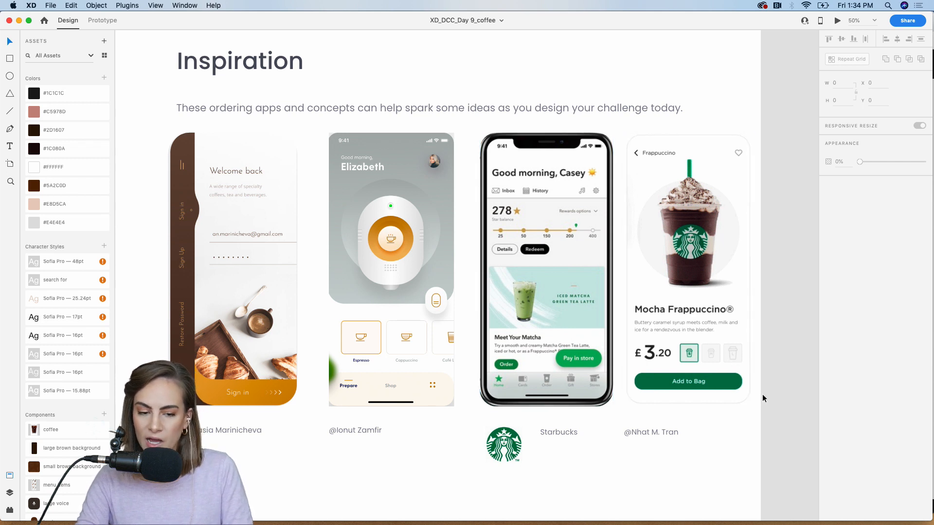
{"action": "key", "text": "super+minus"}
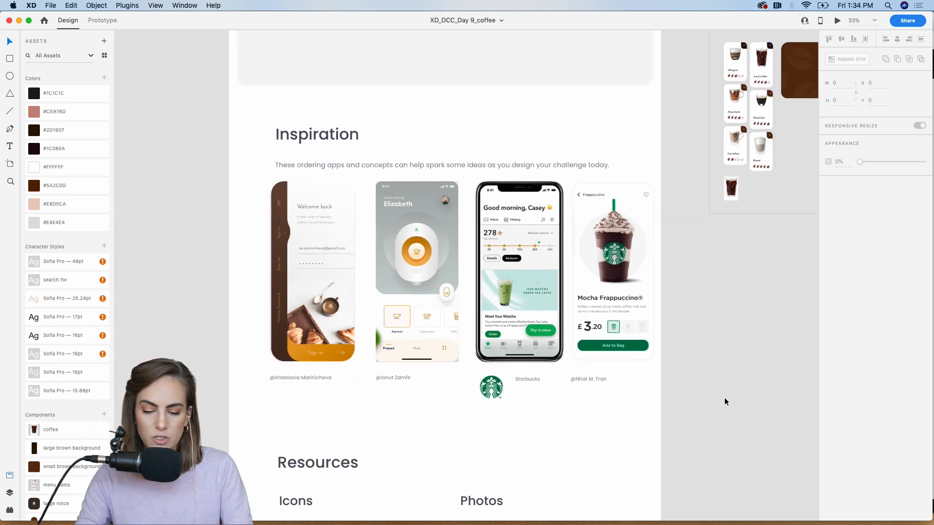
{"action": "scroll", "coordinate": [724, 401], "scroll_direction": "down", "scroll_amount": 10}
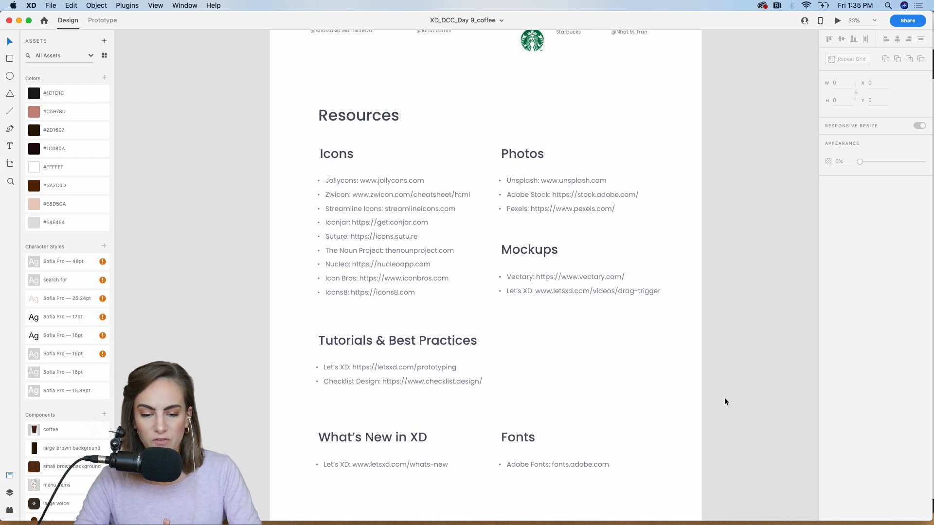
{"action": "scroll", "coordinate": [724, 398], "scroll_direction": "down", "scroll_amount": 2}
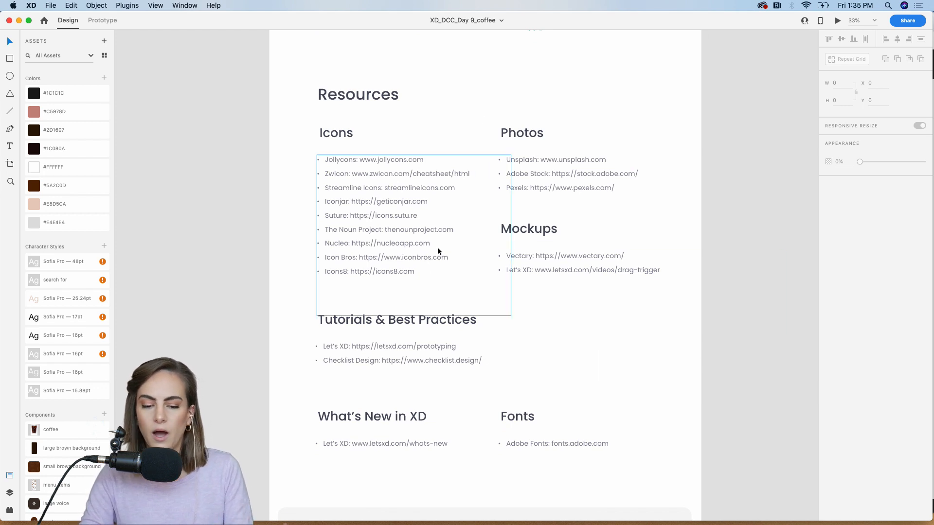
{"action": "scroll", "coordinate": [558, 324], "scroll_direction": "down", "scroll_amount": 8}
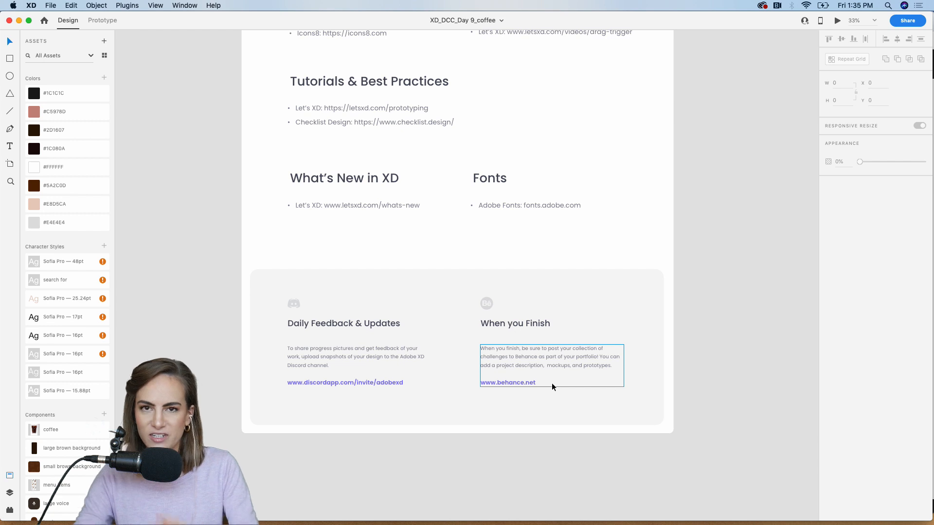
Look over the row of starter artboards from Home to Added to cart and the Components artboard below them
{"action": "scroll", "coordinate": [551, 383], "scroll_direction": "up", "scroll_amount": 10}
{"action": "scroll", "coordinate": [551, 383], "scroll_direction": "right", "scroll_amount": 15}
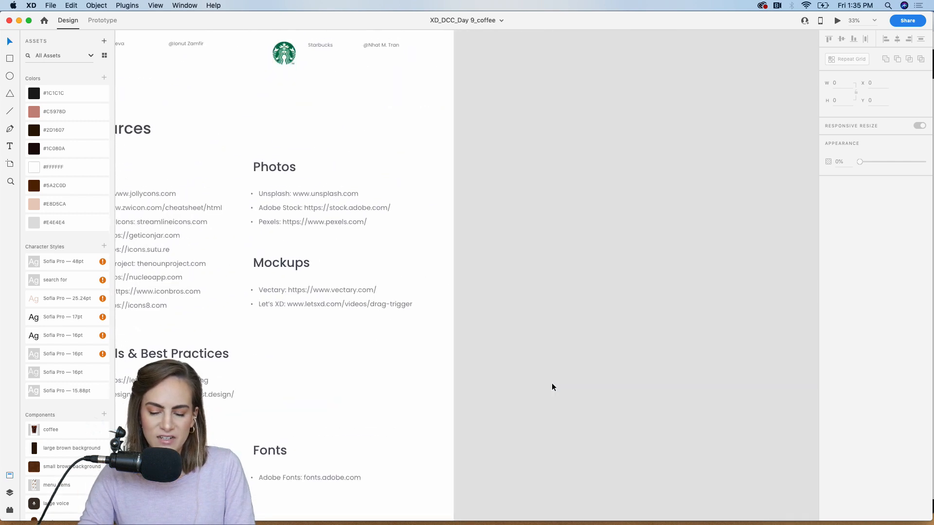
{"action": "scroll", "coordinate": [551, 386], "scroll_direction": "up", "scroll_amount": 10}
{"action": "scroll", "coordinate": [552, 386], "scroll_direction": "right", "scroll_amount": 4}
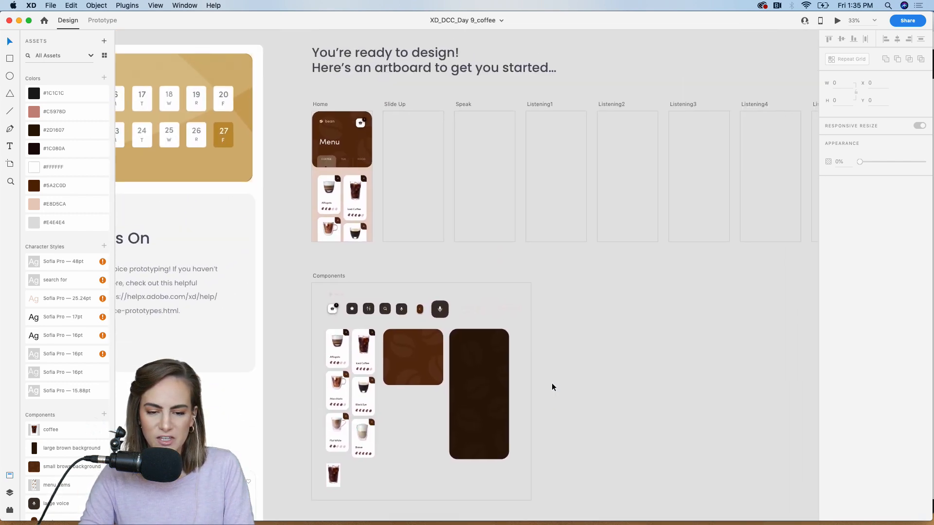
{"action": "scroll", "coordinate": [552, 387], "scroll_direction": "right", "scroll_amount": 8}
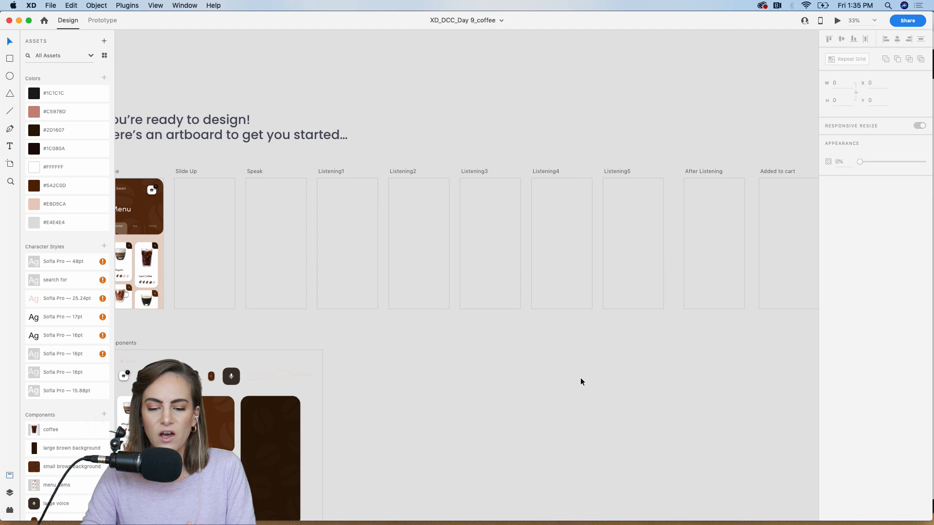
{"action": "scroll", "coordinate": [441, 200], "scroll_direction": "left", "scroll_amount": 7}
{"action": "scroll", "coordinate": [441, 200], "scroll_direction": "up", "scroll_amount": 1}
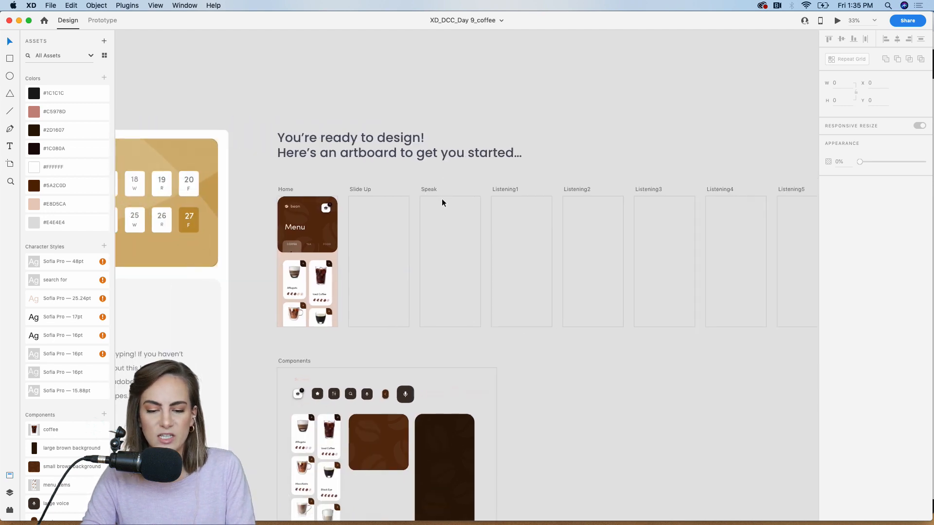
{"action": "scroll", "coordinate": [441, 202], "scroll_direction": "left", "scroll_amount": 2}
{"action": "scroll", "coordinate": [442, 202], "scroll_direction": "up", "scroll_amount": 1}
{"action": "scroll", "coordinate": [441, 202], "scroll_direction": "up", "scroll_amount": 3}
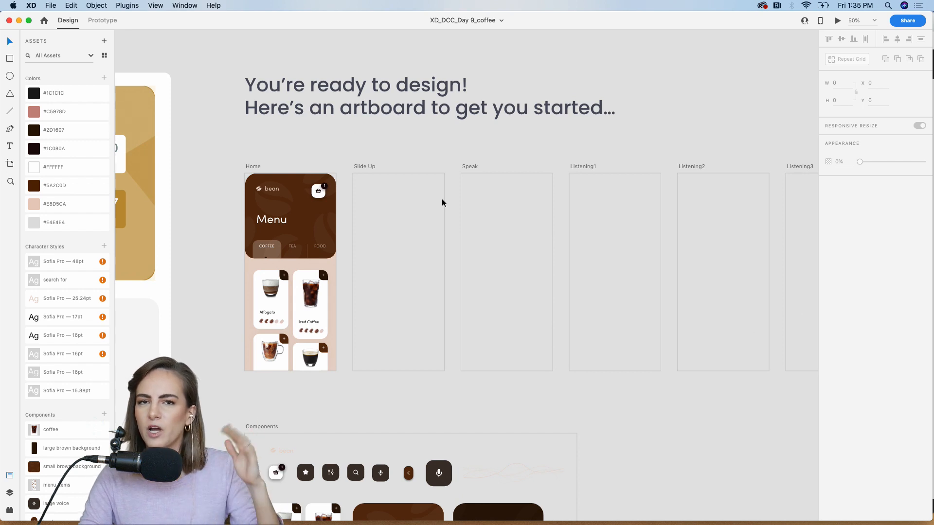
{"action": "scroll", "coordinate": [441, 202], "scroll_direction": "left", "scroll_amount": 4}
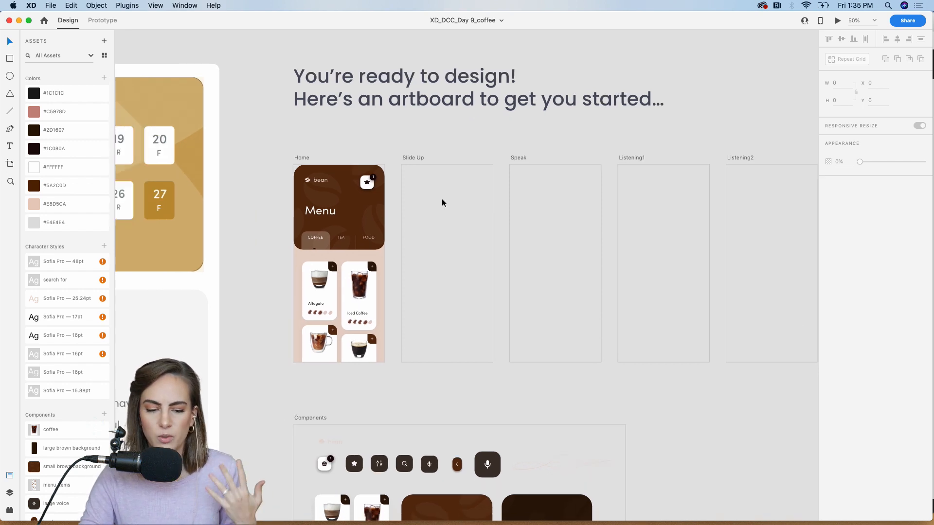
Examine the Home artboard's menu header, category tabs and coffee cards up close
{"action": "scroll", "coordinate": [441, 202], "scroll_direction": "up", "scroll_amount": 3}
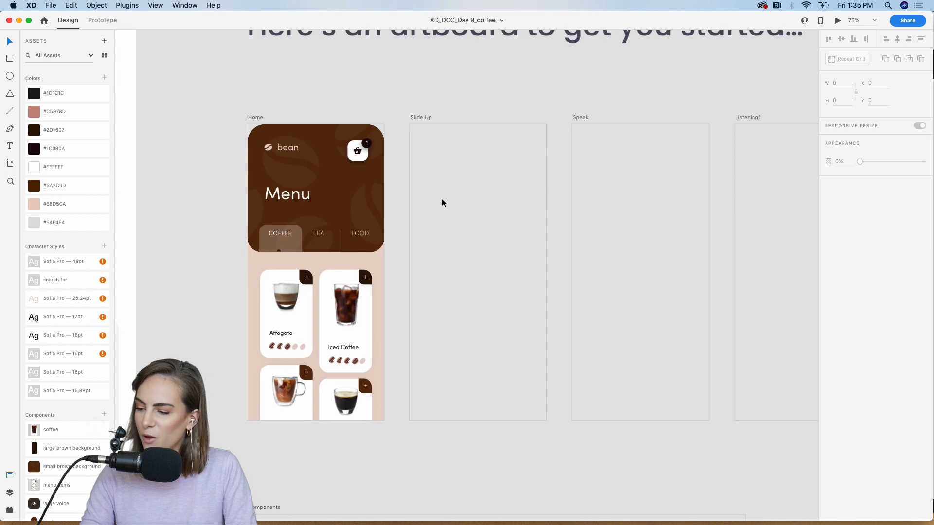
{"action": "scroll", "coordinate": [441, 202], "scroll_direction": "left", "scroll_amount": 2}
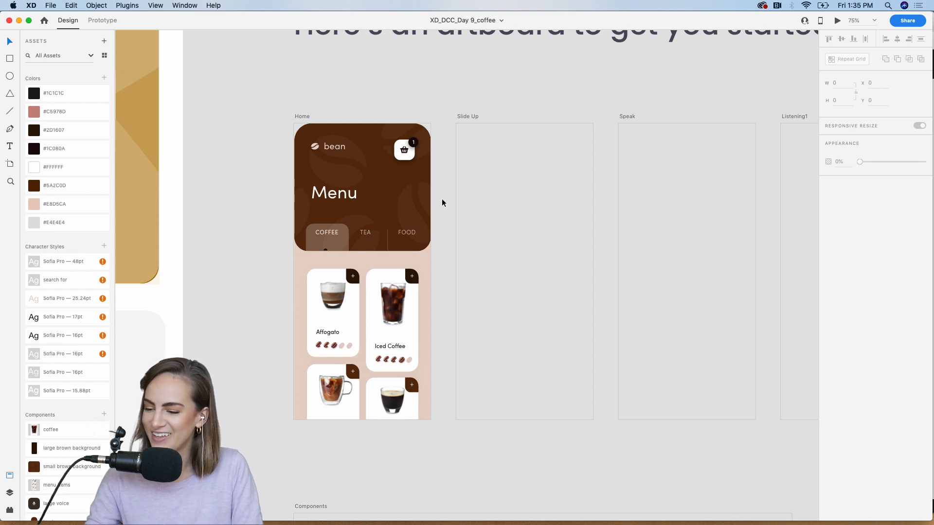
{"action": "scroll", "coordinate": [442, 201], "scroll_direction": "down", "scroll_amount": 2}
{"action": "scroll", "coordinate": [442, 200], "scroll_direction": "left", "scroll_amount": 1}
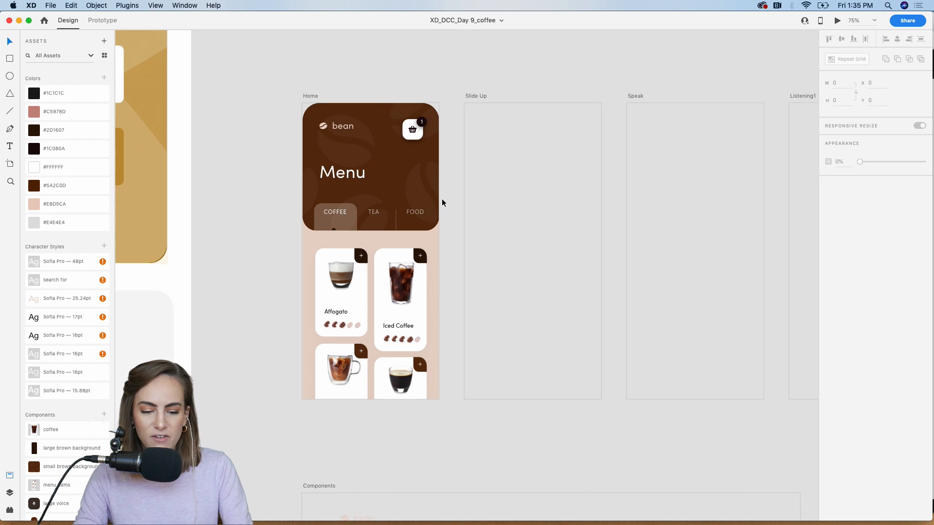
{"action": "scroll", "coordinate": [442, 198], "scroll_direction": "down", "scroll_amount": 2}
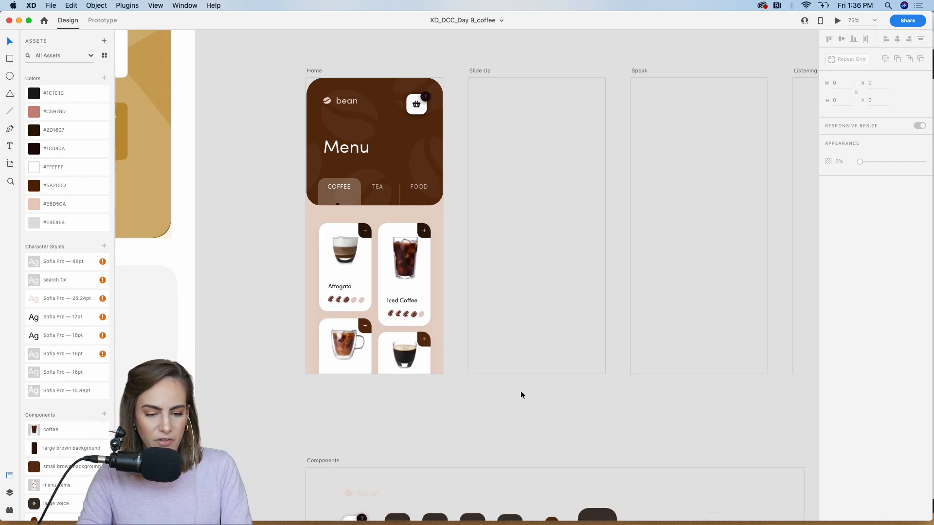
{"action": "scroll", "coordinate": [520, 390], "scroll_direction": "down", "scroll_amount": 2}
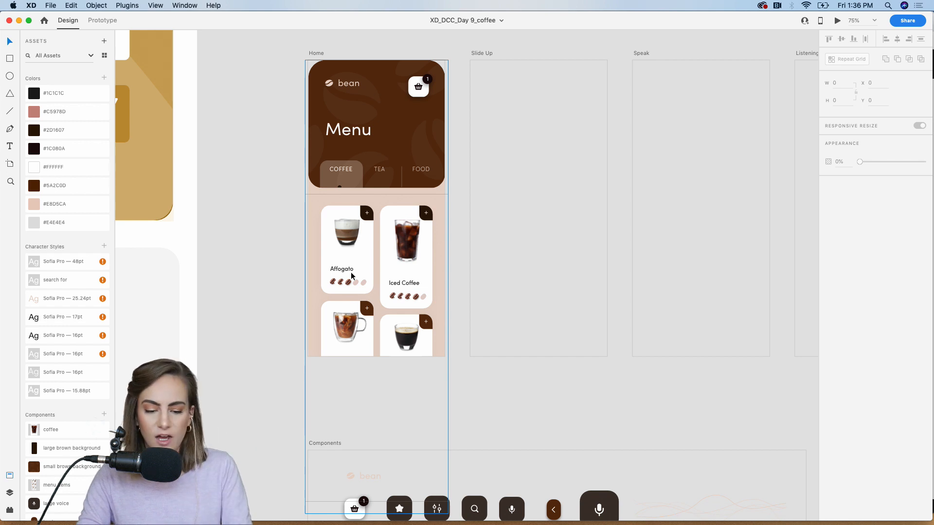
{"action": "key", "text": "super+equal"}
{"action": "key", "text": "super+equal"}
{"action": "key", "text": "super+equal"}
{"action": "scroll", "coordinate": [351, 273], "scroll_direction": "up", "scroll_amount": 5}
{"action": "scroll", "coordinate": [351, 273], "scroll_direction": "left", "scroll_amount": 3}
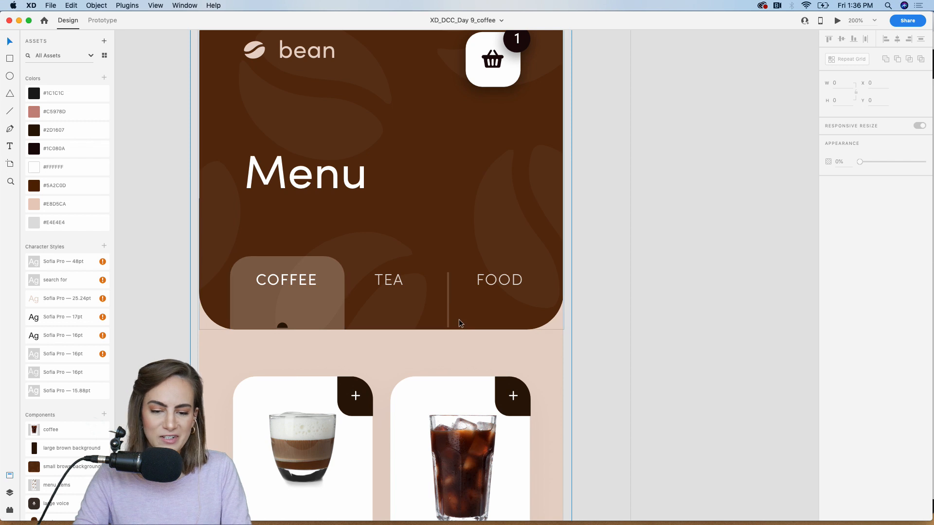
{"action": "key", "text": "super+minus"}
{"action": "key", "text": "super+minus"}
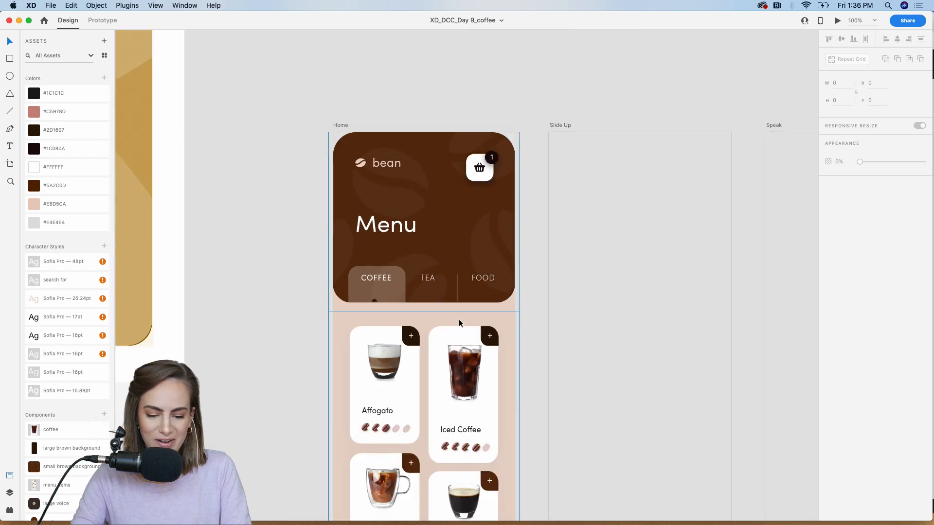
{"action": "scroll", "coordinate": [459, 320], "scroll_direction": "down", "scroll_amount": 2}
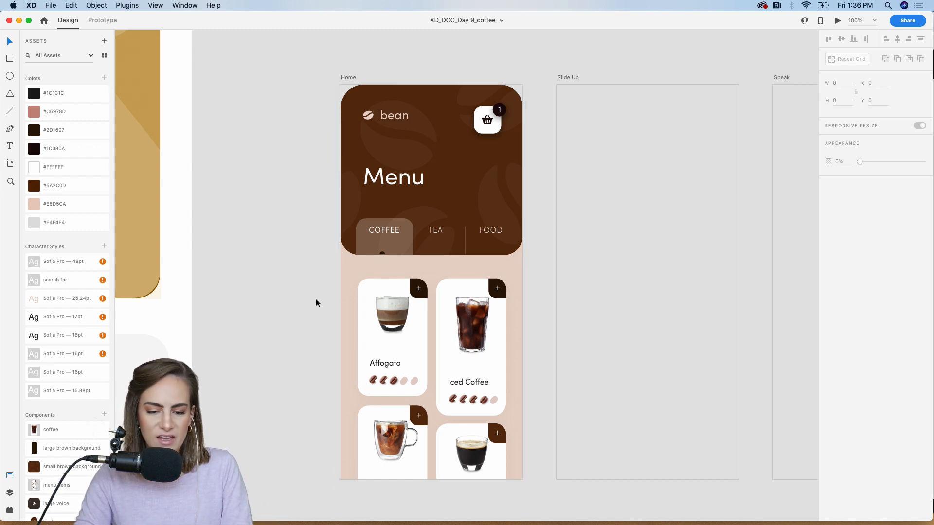
{"action": "scroll", "coordinate": [316, 298], "scroll_direction": "down", "scroll_amount": 2}
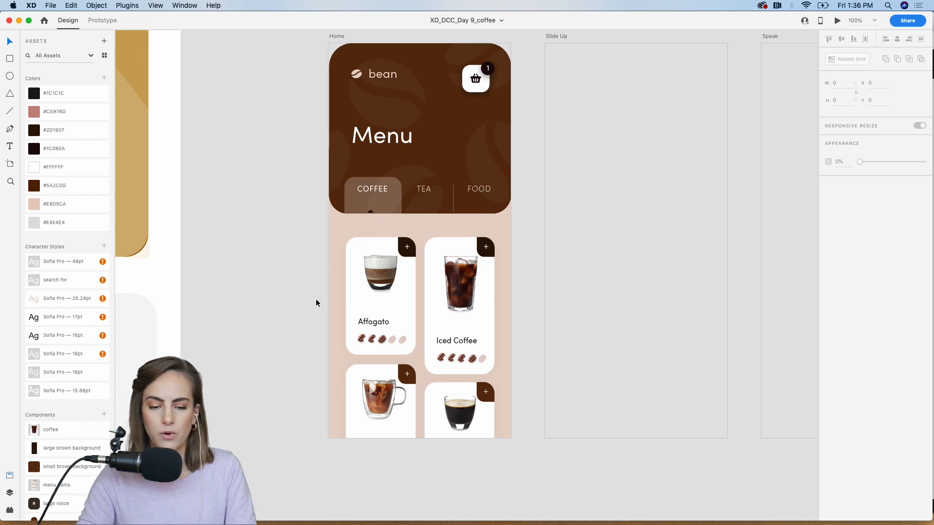
{"action": "scroll", "coordinate": [316, 303], "scroll_direction": "right", "scroll_amount": 2}
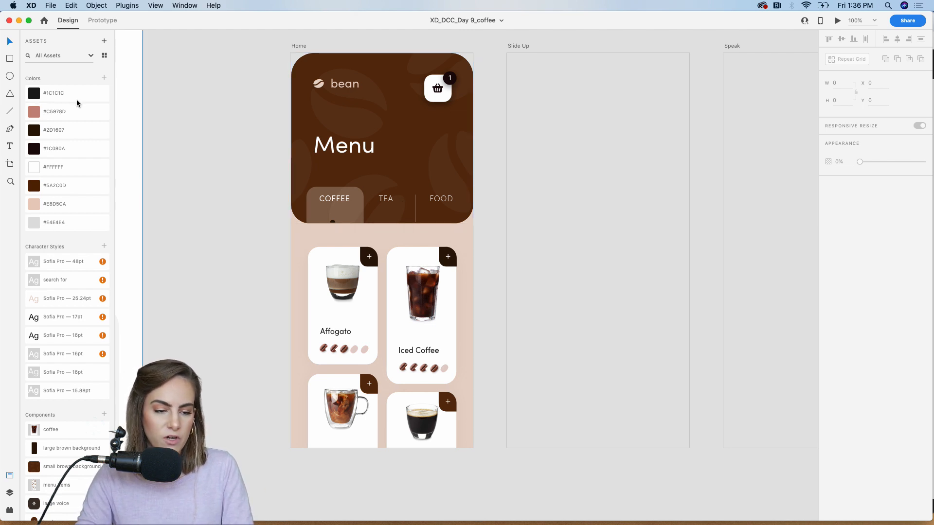
Review the document's saved colors, character styles and components, and inspect the icons, cards and brown backgrounds on the Components artboard
{"action": "scroll", "coordinate": [66, 296], "scroll_direction": "down", "scroll_amount": 4}
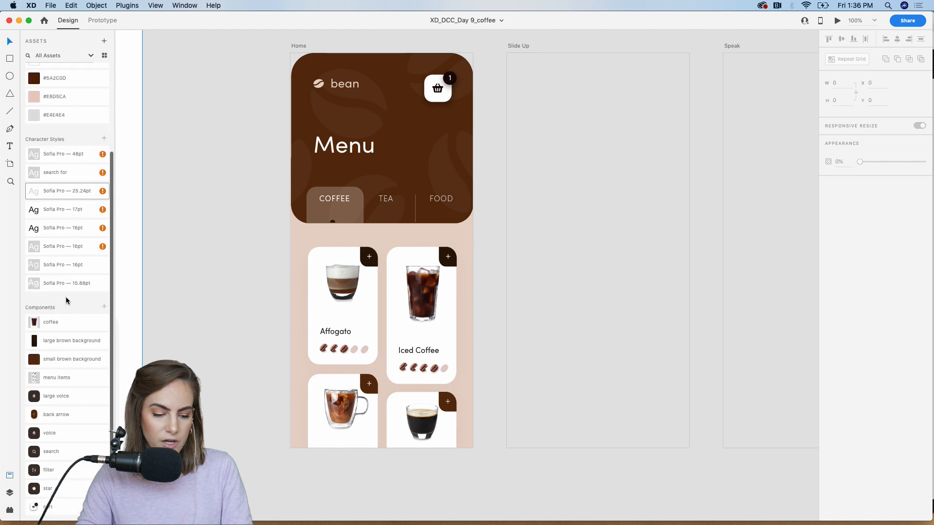
{"action": "scroll", "coordinate": [249, 374], "scroll_direction": "down", "scroll_amount": 8}
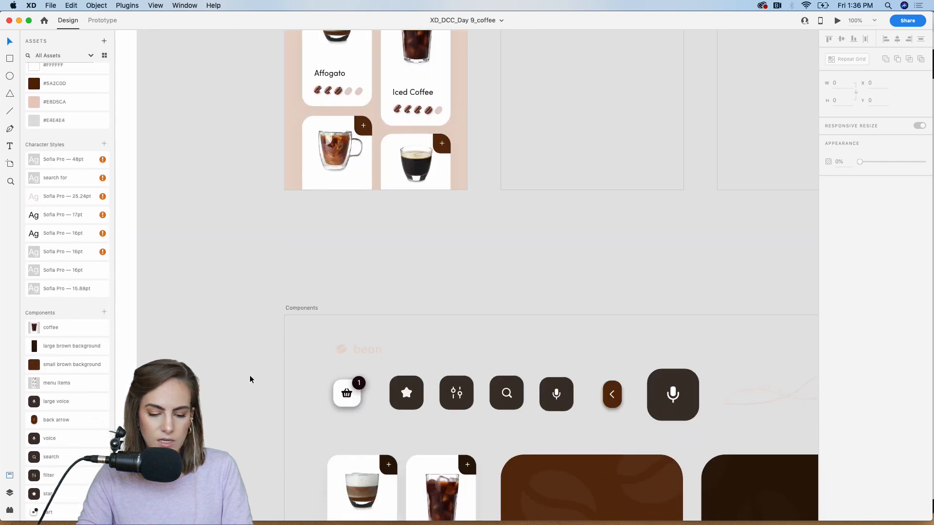
{"action": "scroll", "coordinate": [250, 375], "scroll_direction": "down", "scroll_amount": 3}
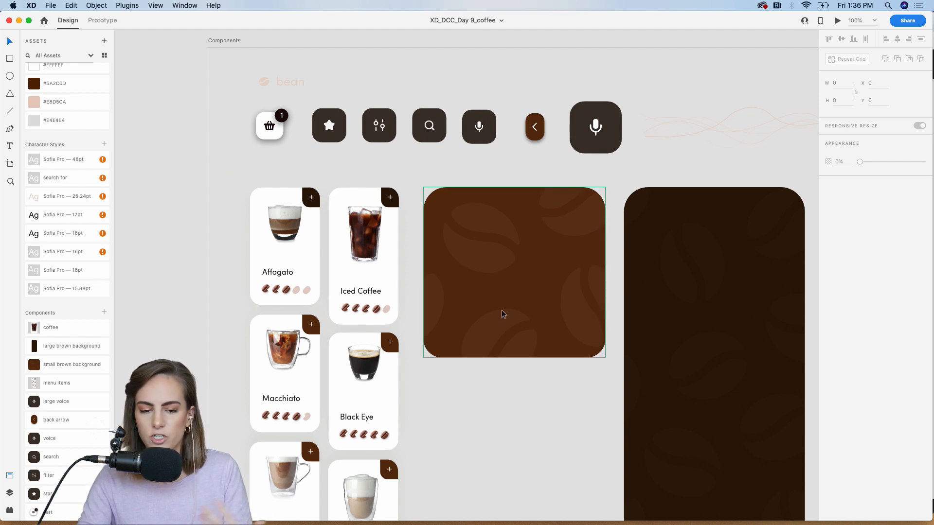
{"action": "scroll", "coordinate": [503, 314], "scroll_direction": "up", "scroll_amount": 1}
{"action": "scroll", "coordinate": [503, 314], "scroll_direction": "up", "scroll_amount": 3}
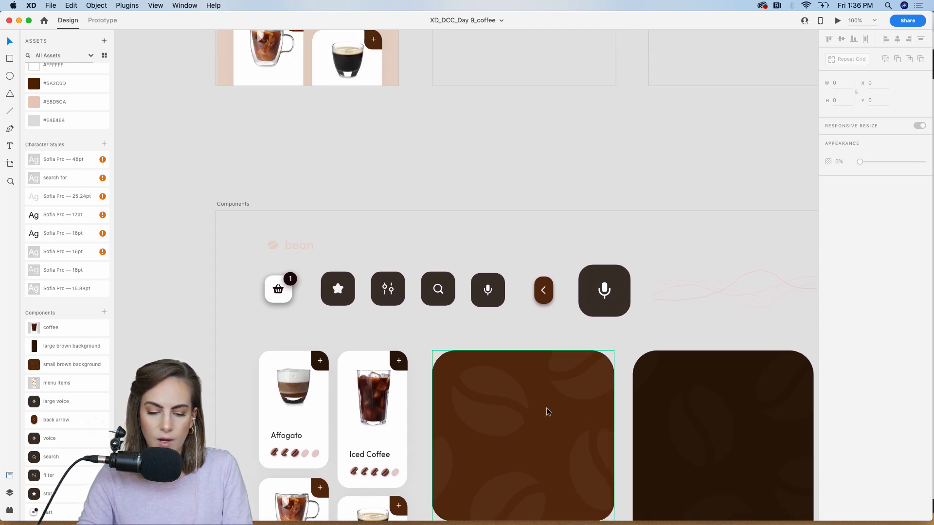
{"action": "left_click", "coordinate": [547, 412]}
{"action": "left_click", "coordinate": [338, 289]}
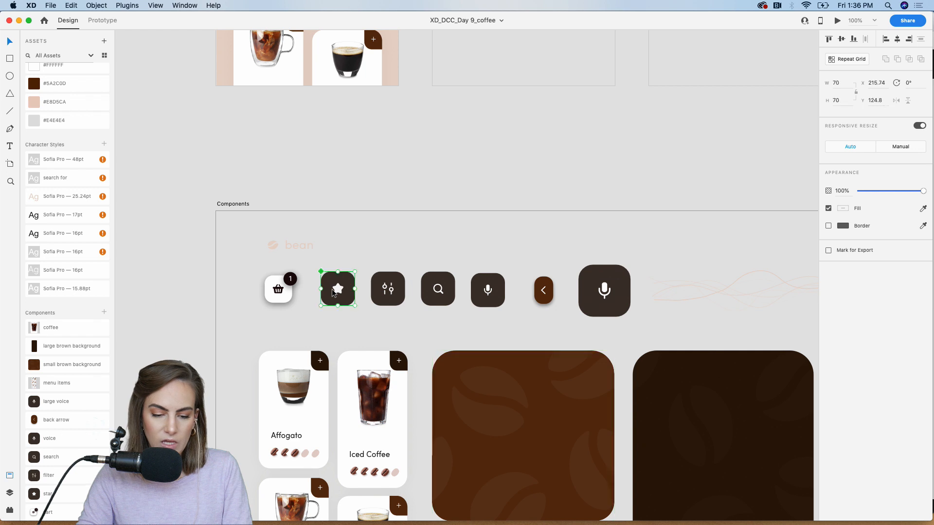
{"action": "scroll", "coordinate": [341, 299], "scroll_direction": "up", "scroll_amount": 3}
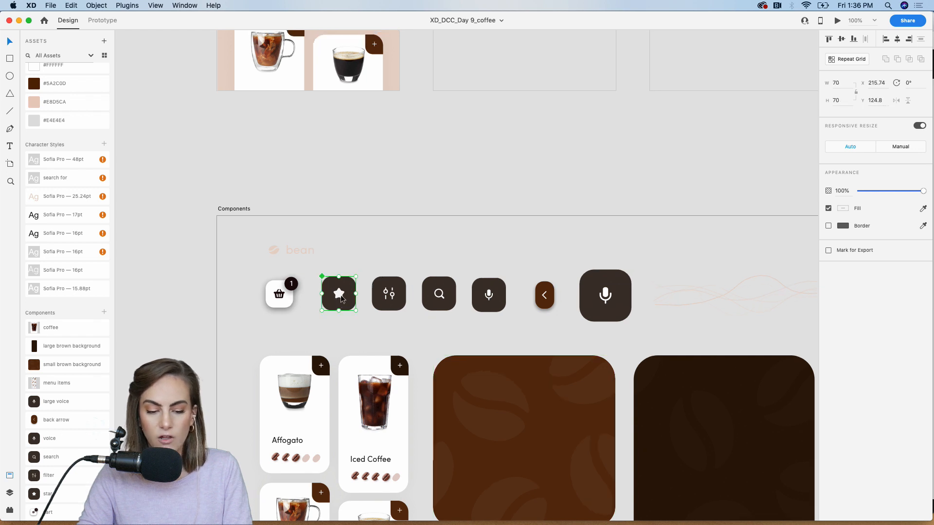
Copy the full menu group from the Home artboard and paste it onto the Slide Up artboard
{"action": "scroll", "coordinate": [340, 299], "scroll_direction": "up", "scroll_amount": 4}
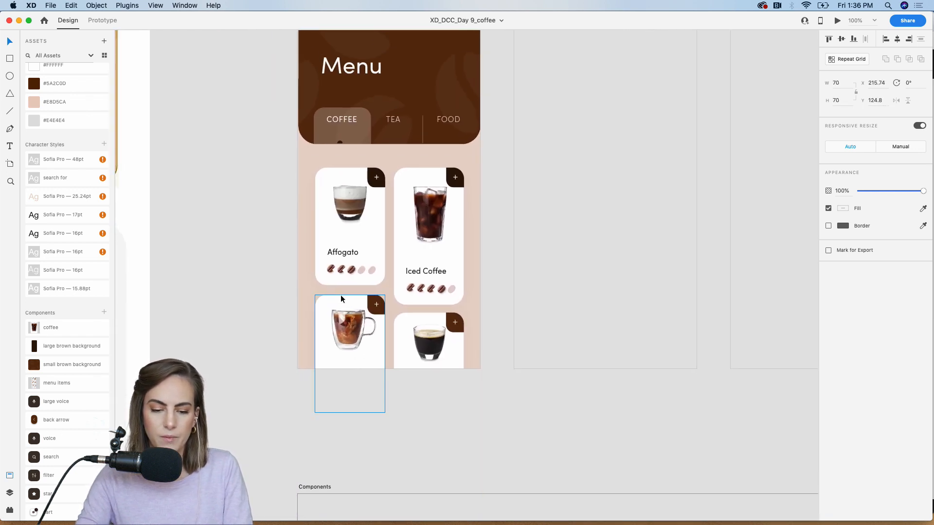
{"action": "scroll", "coordinate": [367, 167], "scroll_direction": "up", "scroll_amount": 3}
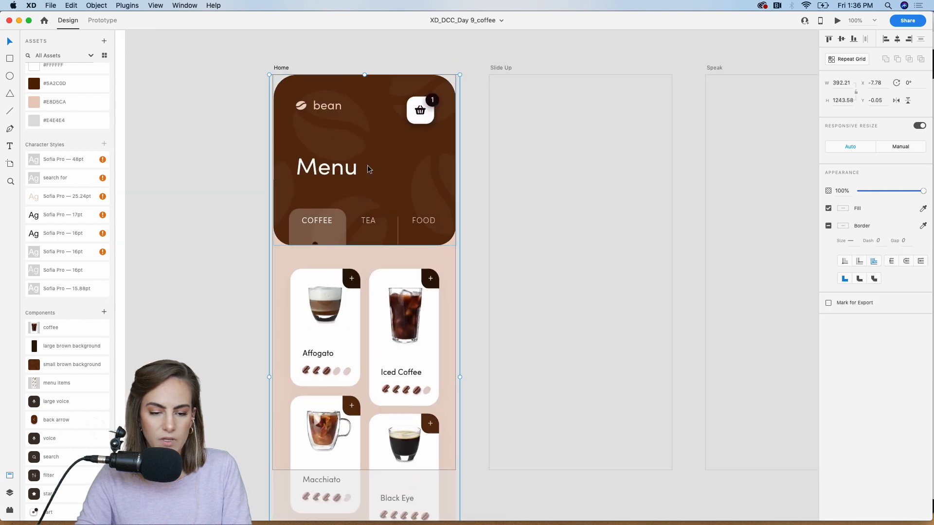
{"action": "left_click_drag", "start_coordinate": [367, 167], "coordinate": [310, 169]}
{"action": "key", "text": "super+z"}
{"action": "scroll", "coordinate": [389, 189], "scroll_direction": "right", "scroll_amount": 3}
{"action": "scroll", "coordinate": [389, 188], "scroll_direction": "up", "scroll_amount": 1}
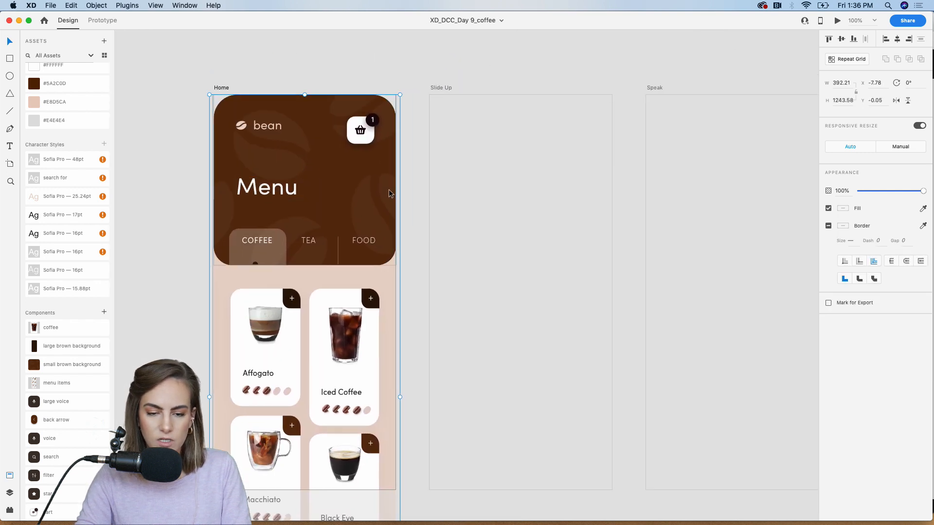
{"action": "left_click", "coordinate": [477, 226]}
{"action": "key", "text": "super+v"}
Move the pasted menu group up on the Slide Up artboard to a Y position of about -547
{"action": "left_click_drag", "start_coordinate": [481, 380], "coordinate": [482, 248]}
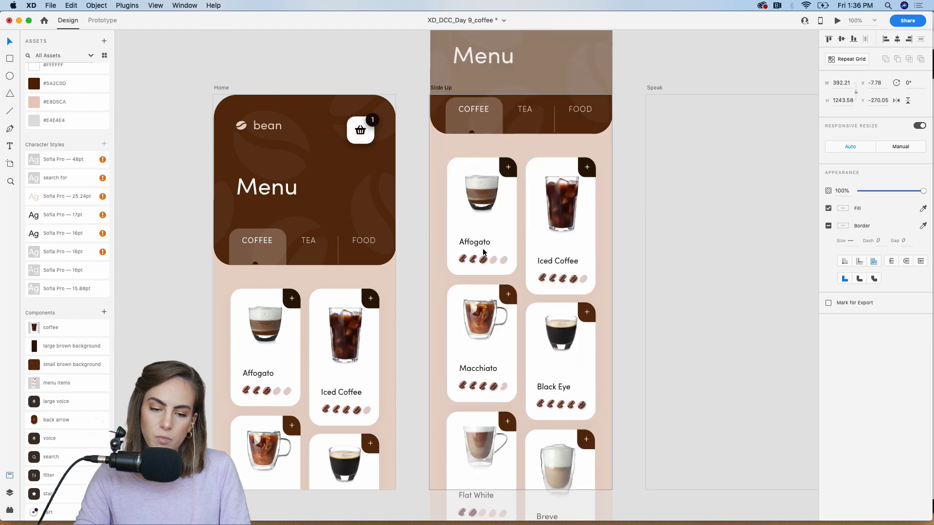
{"action": "left_click_drag", "start_coordinate": [496, 403], "coordinate": [500, 284]}
{"action": "left_click_drag", "start_coordinate": [497, 320], "coordinate": [496, 307]}
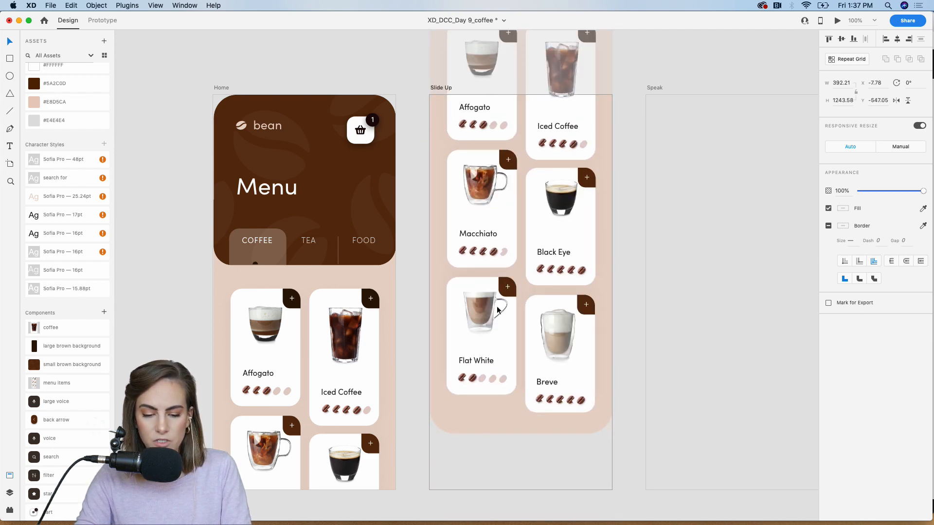
Copy the large brown background from the Components artboard and paste it onto the Slide Up artboard at about X 1.73, Y 0
{"action": "scroll", "coordinate": [496, 306], "scroll_direction": "down", "scroll_amount": 1}
{"action": "scroll", "coordinate": [497, 305], "scroll_direction": "down", "scroll_amount": 10}
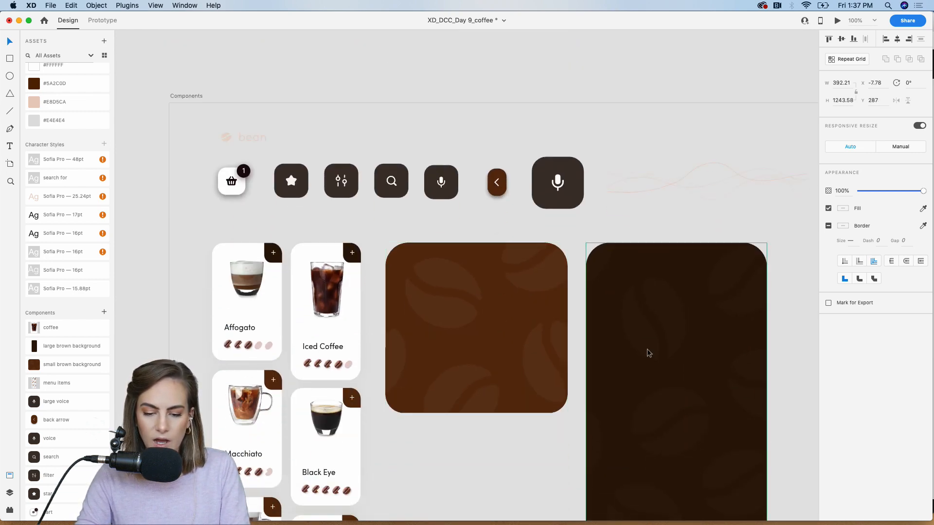
{"action": "left_click", "coordinate": [647, 353]}
{"action": "scroll", "coordinate": [647, 349], "scroll_direction": "up", "scroll_amount": 10}
{"action": "left_click", "coordinate": [500, 288]}
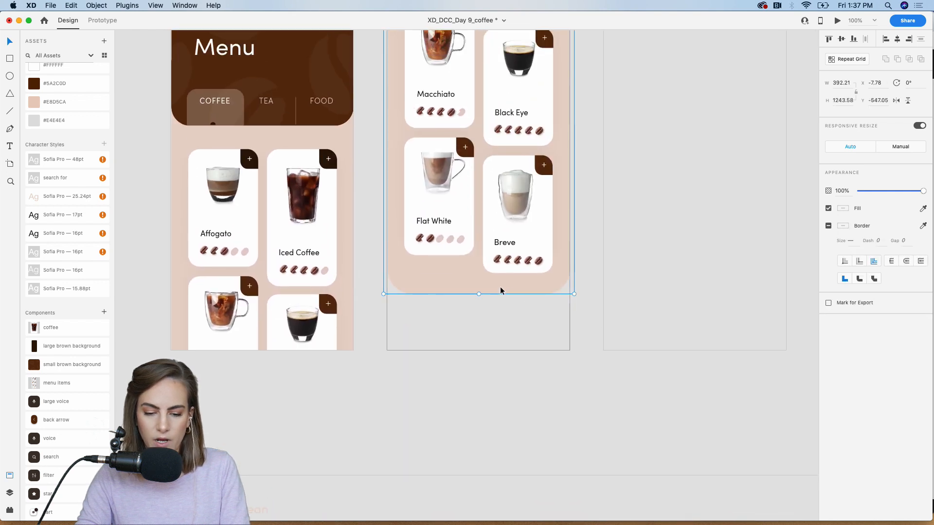
{"action": "key", "text": "super+v"}
{"action": "left_click_drag", "start_coordinate": [489, 319], "coordinate": [486, 281]}
{"action": "scroll", "coordinate": [486, 281], "scroll_direction": "up", "scroll_amount": 1}
{"action": "scroll", "coordinate": [485, 276], "scroll_direction": "up", "scroll_amount": 2}
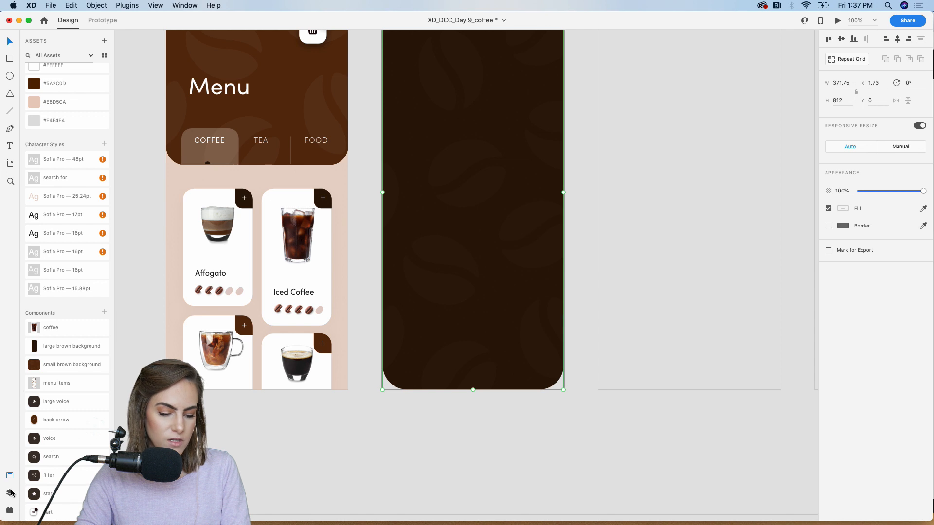
Place the large brown background behind the menu group on the Slide Up artboard and nudge the menu group up about 20 px
{"action": "left_click", "coordinate": [11, 492]}
{"action": "left_click_drag", "start_coordinate": [48, 74], "coordinate": [46, 96]}
{"action": "left_click", "coordinate": [139, 185]}
{"action": "scroll", "coordinate": [139, 185], "scroll_direction": "up", "scroll_amount": 2}
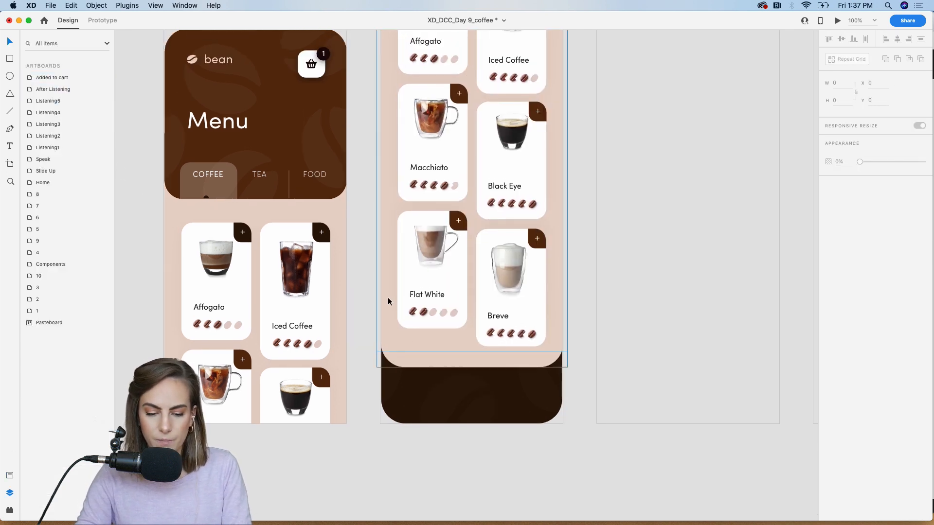
{"action": "left_click", "coordinate": [410, 306]}
{"action": "key", "text": "shift+Up"}
{"action": "key", "text": "shift+Up"}
{"action": "left_click", "coordinate": [366, 481]}
Copy the star, filter, search and voice icons from the Components artboard onto the dark strip at the bottom of the Slide Up artboard
{"action": "scroll", "coordinate": [367, 480], "scroll_direction": "down", "scroll_amount": 15}
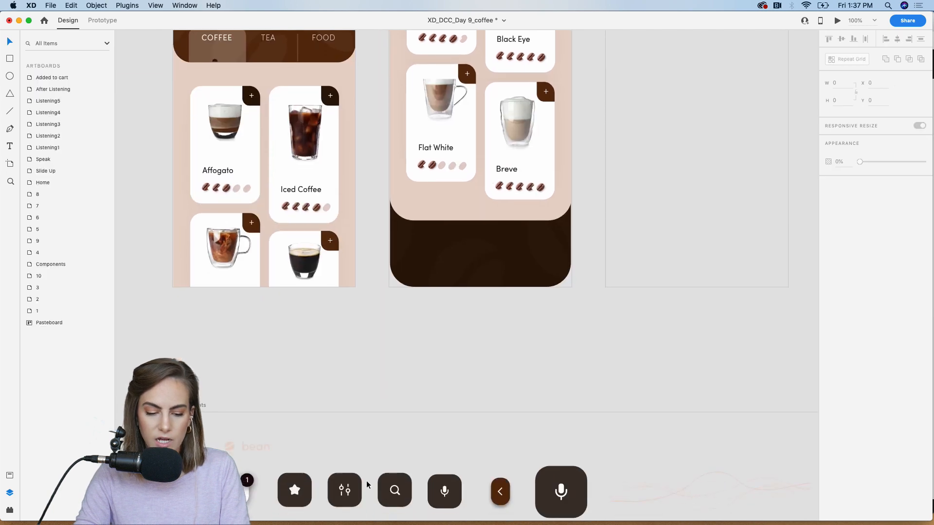
{"action": "left_click", "coordinate": [320, 234]}
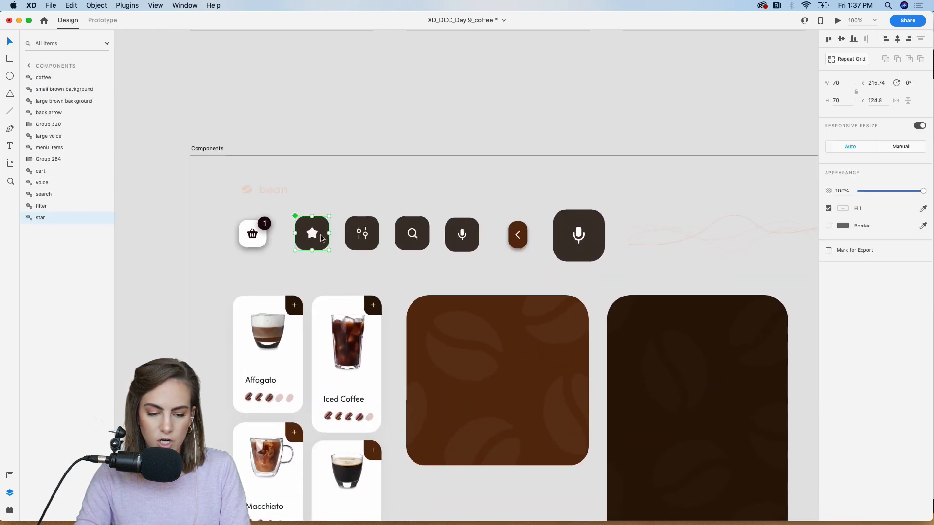
{"action": "left_click", "coordinate": [378, 241], "text": "shift"}
{"action": "left_click", "coordinate": [420, 245], "text": "shift"}
{"action": "left_click", "coordinate": [457, 244], "text": "shift"}
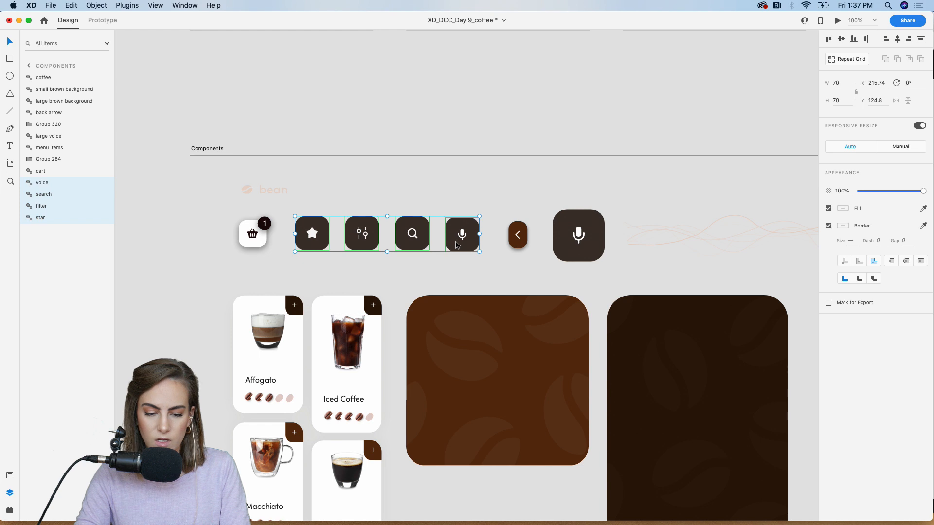
{"action": "scroll", "coordinate": [457, 244], "scroll_direction": "up", "scroll_amount": 5}
{"action": "left_click_drag", "start_coordinate": [358, 131], "coordinate": [564, 233]}
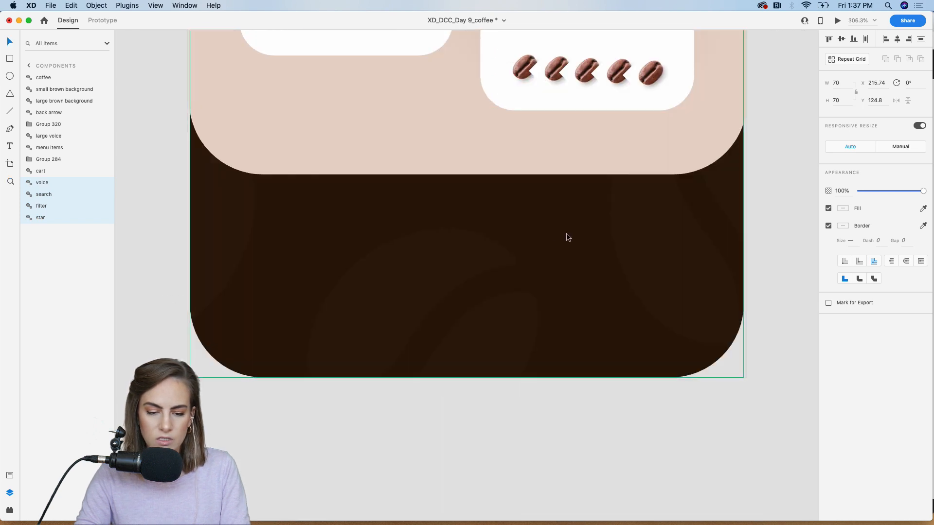
{"action": "key", "text": "super+v"}
{"action": "left_click_drag", "start_coordinate": [410, 275], "coordinate": [458, 270]}
Space the filter, search and voice icons evenly beside the star, with search at X 202.46 and voice at X 289, Y 703.8
{"action": "left_click", "coordinate": [393, 432]}
{"action": "left_click", "coordinate": [437, 309]}
{"action": "left_click_drag", "start_coordinate": [437, 308], "coordinate": [410, 306]}
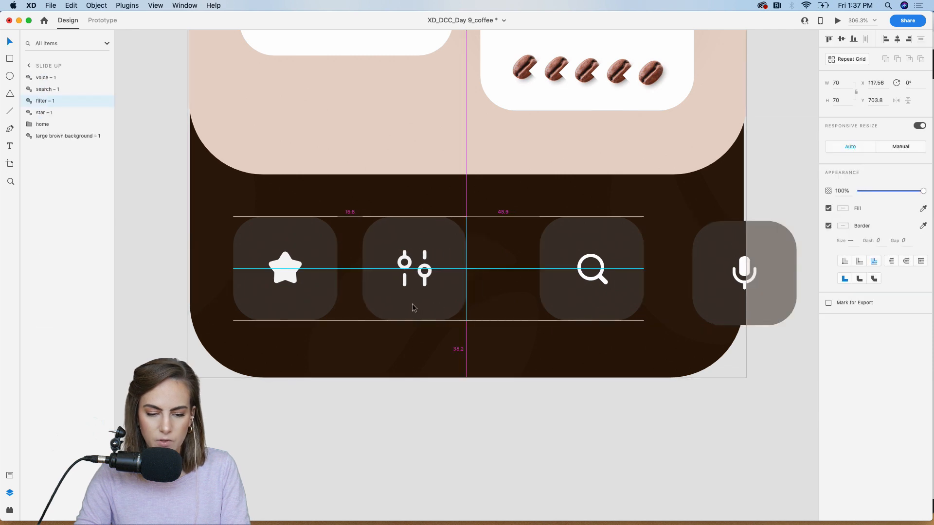
{"action": "left_click_drag", "start_coordinate": [619, 266], "coordinate": [569, 270]}
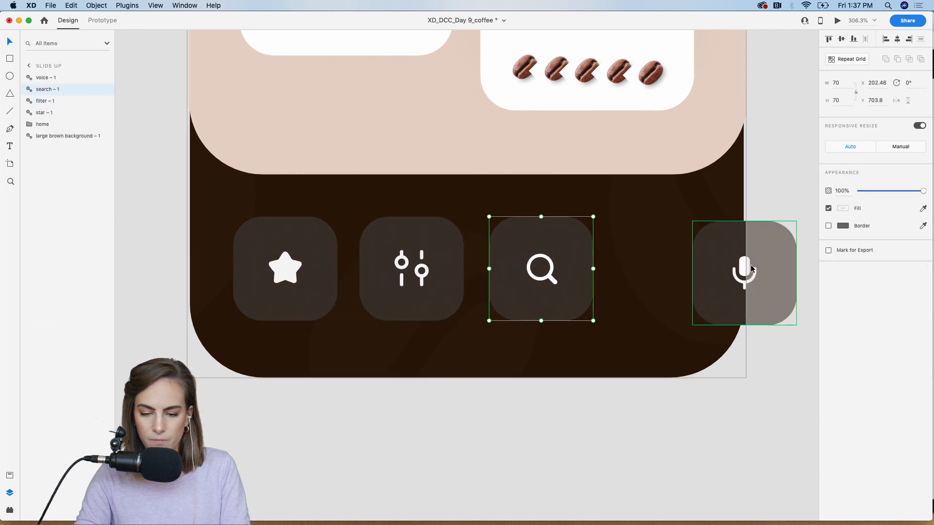
{"action": "left_click_drag", "start_coordinate": [750, 265], "coordinate": [678, 259]}
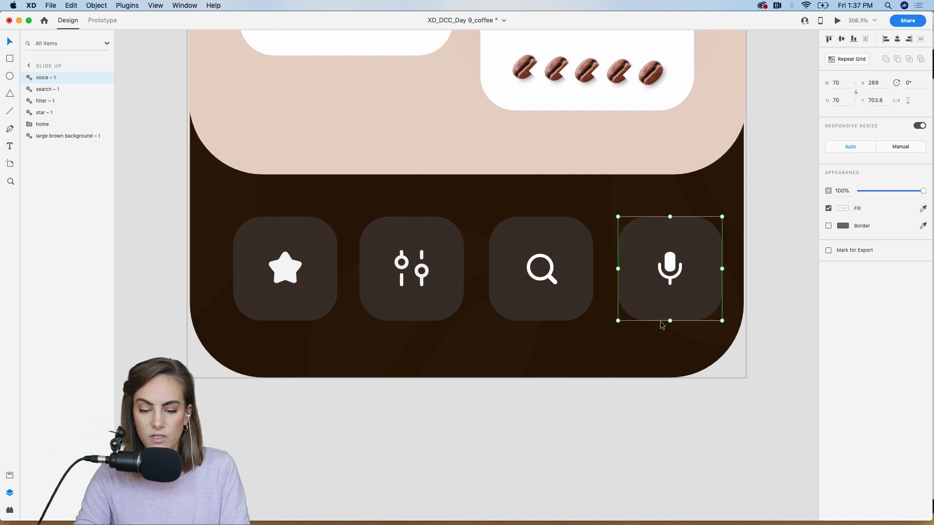
Group the four Slide Up icons, scale the group to about 297.69 by 63.48, and center it horizontally on the artboard
{"action": "key", "text": "super+minus"}
{"action": "key", "text": "super+minus"}
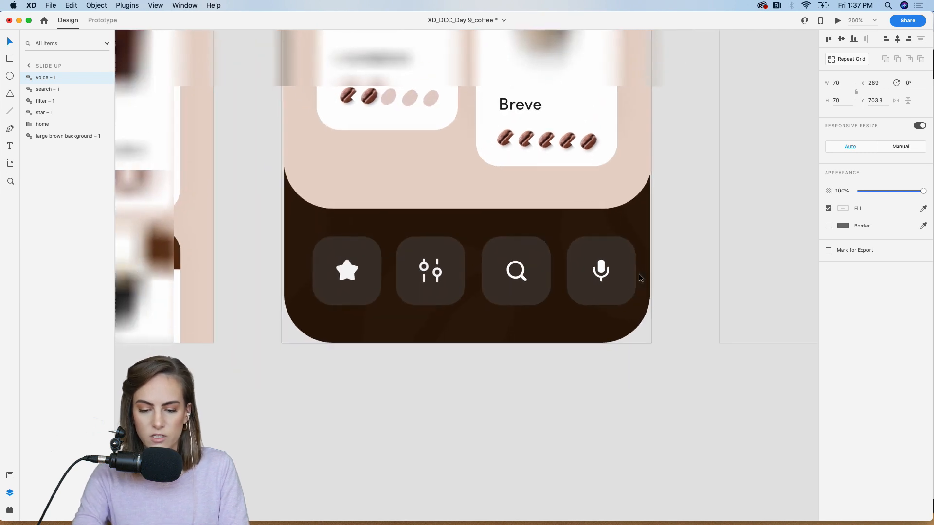
{"action": "left_click", "coordinate": [515, 270], "text": "shift"}
{"action": "left_click", "coordinate": [425, 278], "text": "shift"}
{"action": "left_click", "coordinate": [361, 272], "text": "shift"}
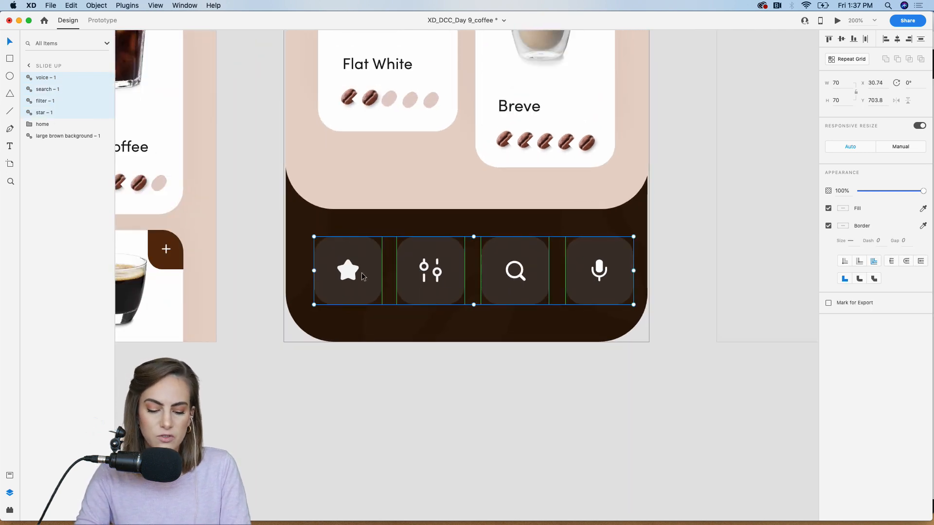
{"action": "key", "text": "super+g"}
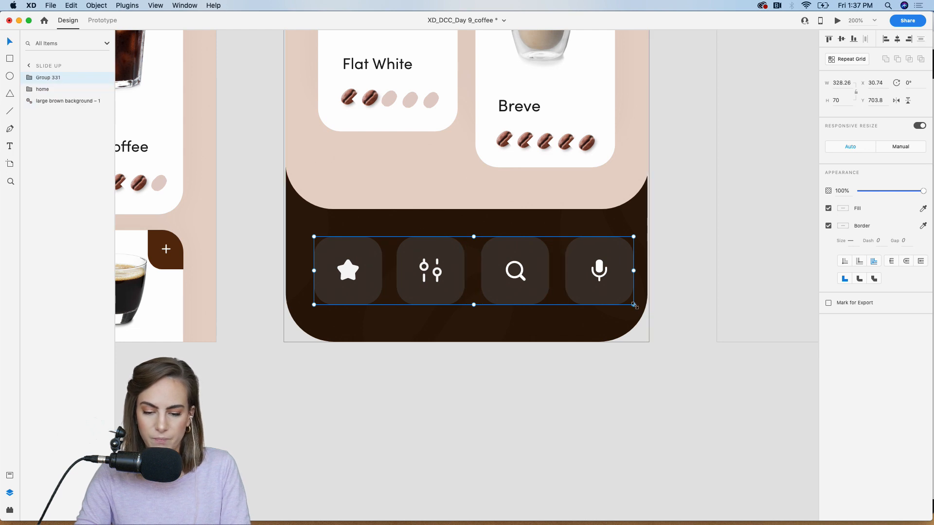
{"action": "left_click_drag", "start_coordinate": [633, 305], "coordinate": [592, 290]}
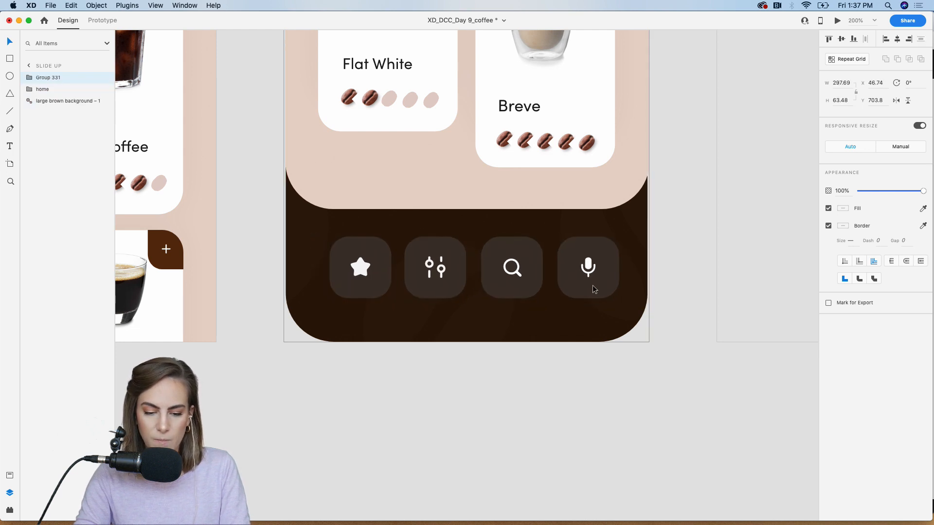
{"action": "left_click", "coordinate": [898, 42]}
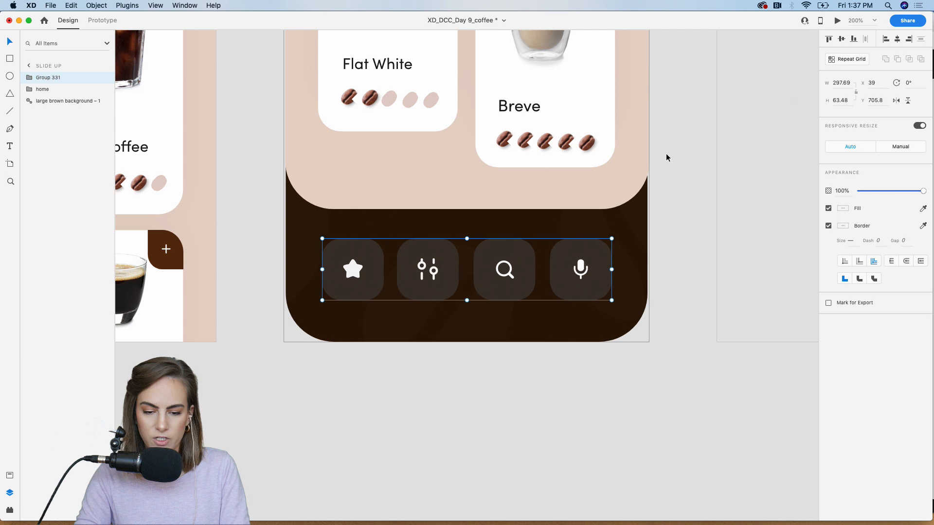
{"action": "left_click", "coordinate": [502, 395]}
{"action": "key", "text": "super+1"}
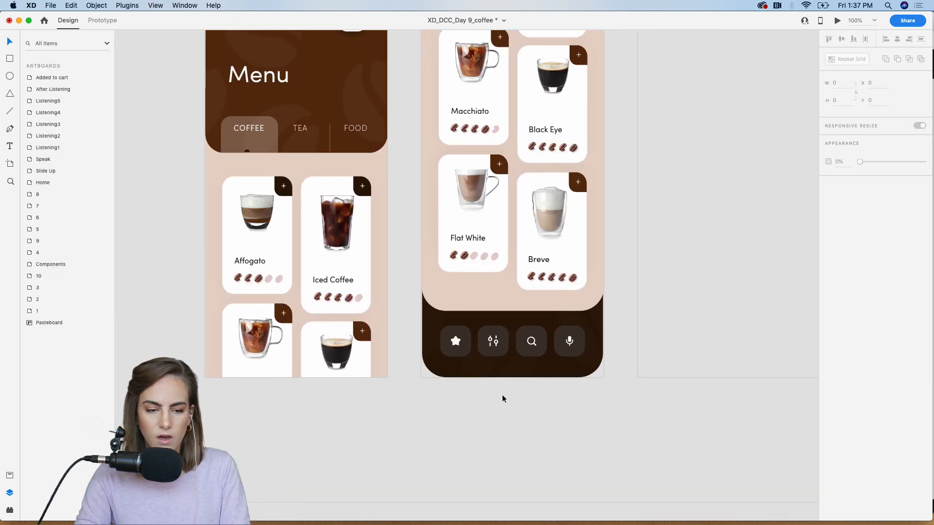
Link the Home artboard to Slide Up in prototype mode with a Tap trigger, Auto-Animate, Ease Out and a 0.3 s duration
{"action": "left_click", "coordinate": [96, 21]}
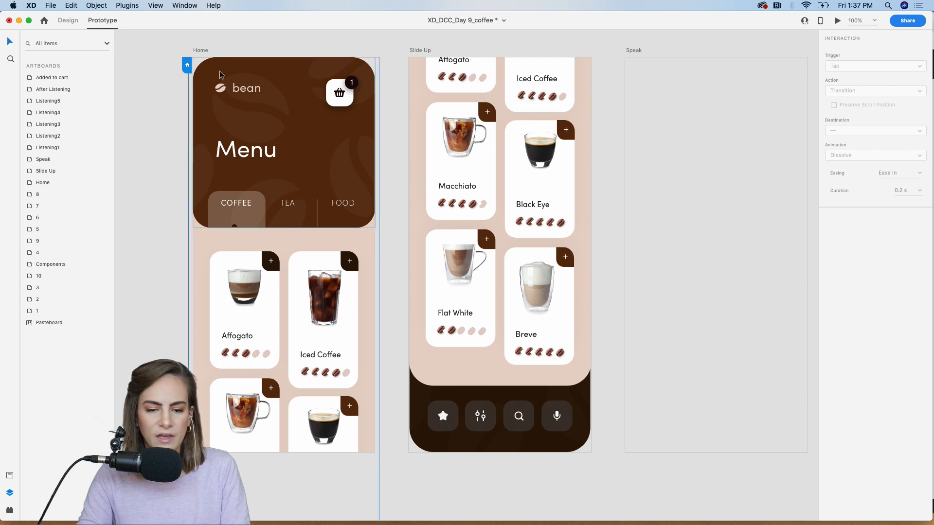
{"action": "left_click", "coordinate": [201, 51]}
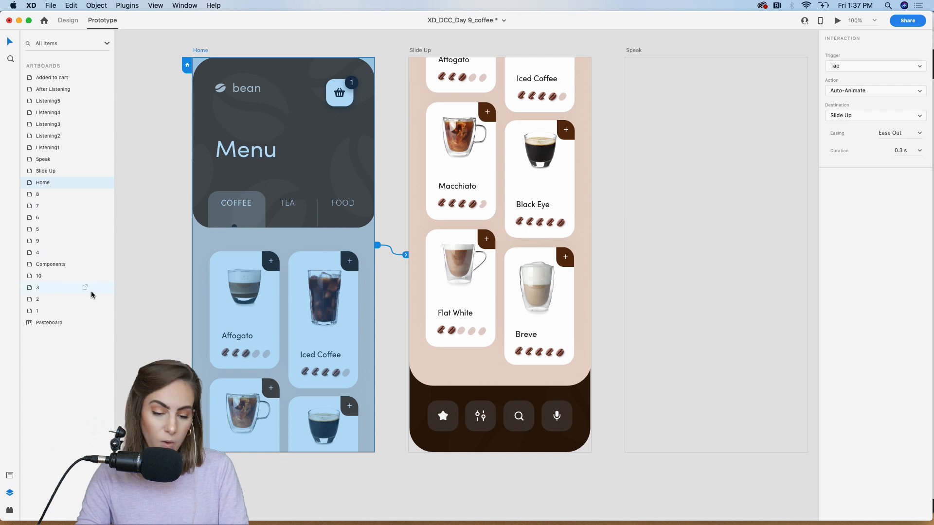
{"action": "mouse_move", "coordinate": [405, 255]}
{"action": "left_mouse_down"}
{"action": "mouse_move", "coordinate": [394, 279]}
{"action": "mouse_move", "coordinate": [420, 252]}
{"action": "left_mouse_up"}
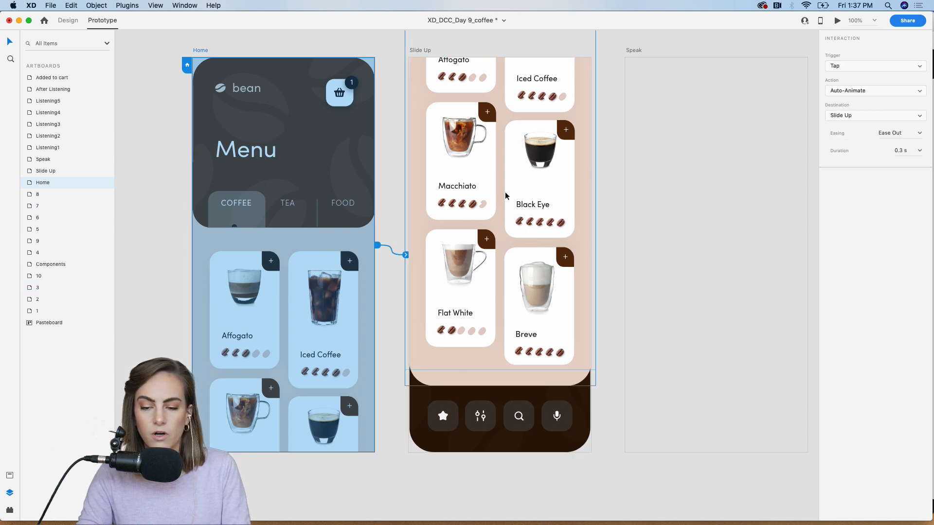
{"action": "left_click", "coordinate": [844, 67]}
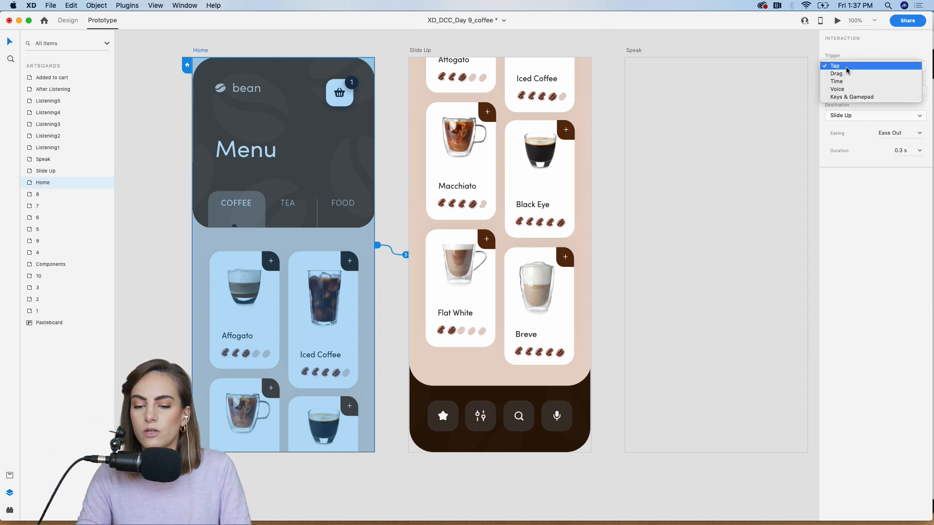
{"action": "left_click", "coordinate": [845, 66]}
{"action": "left_click", "coordinate": [845, 92]}
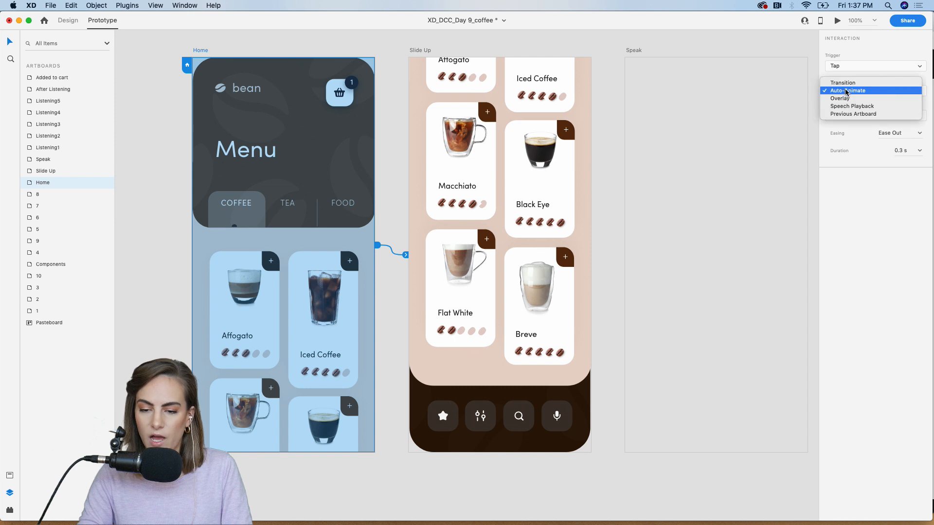
{"action": "left_click", "coordinate": [855, 216]}
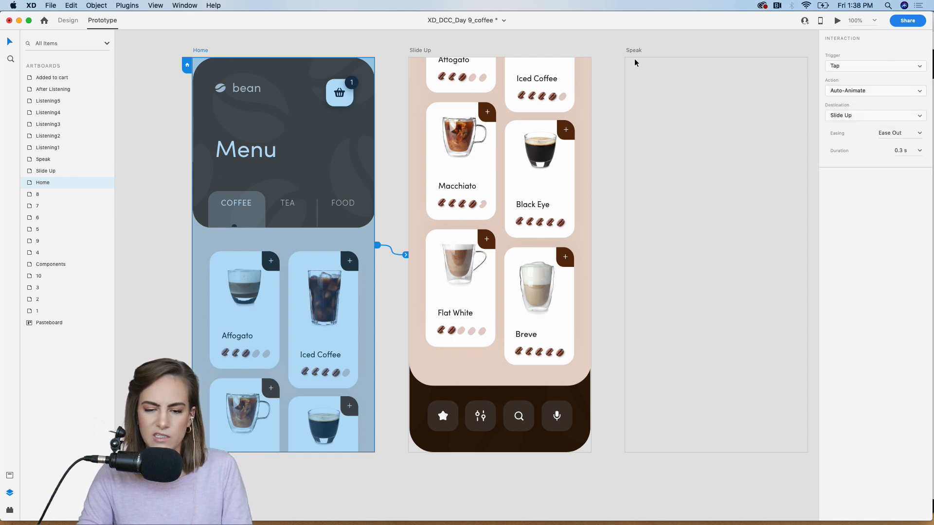
{"action": "left_click", "coordinate": [614, 56]}
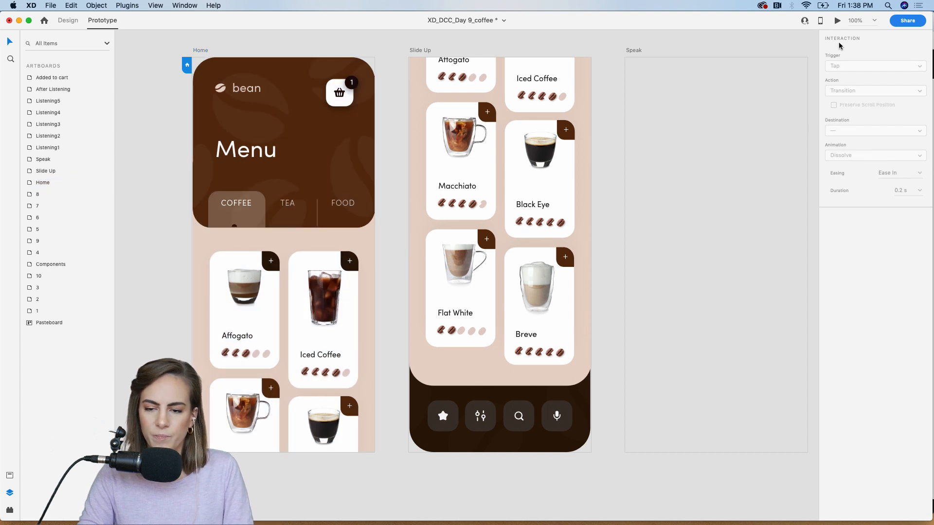
Preview the prototype in an enlarged window, play the Home to Slide Up transition, and close the preview
{"action": "left_click", "coordinate": [837, 22]}
{"action": "left_click_drag", "start_coordinate": [411, 42], "coordinate": [424, 23]}
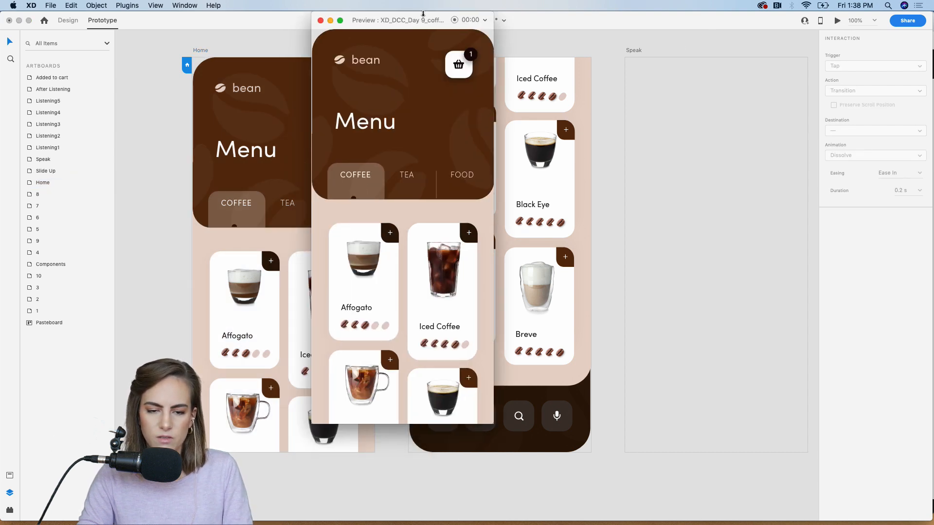
{"action": "left_click_drag", "start_coordinate": [492, 423], "coordinate": [617, 477]}
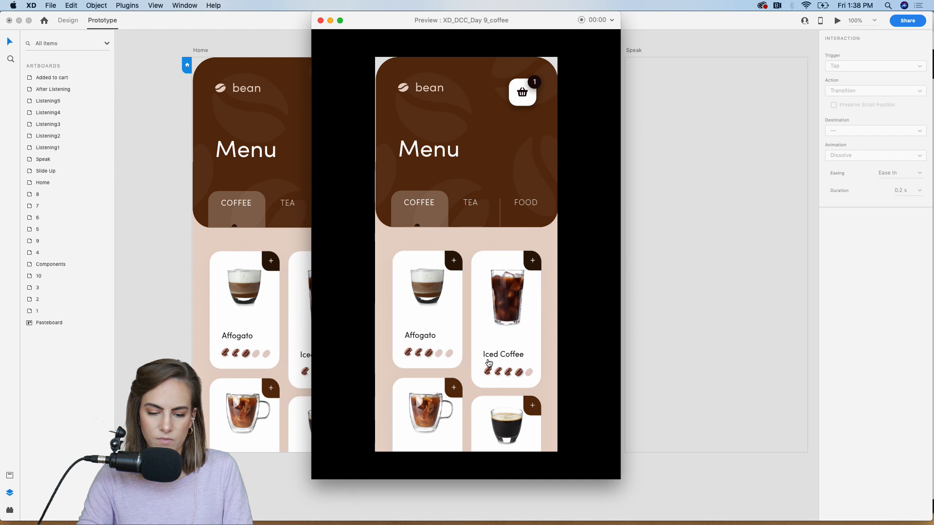
{"action": "scroll", "coordinate": [495, 381], "scroll_direction": "down", "scroll_amount": 5}
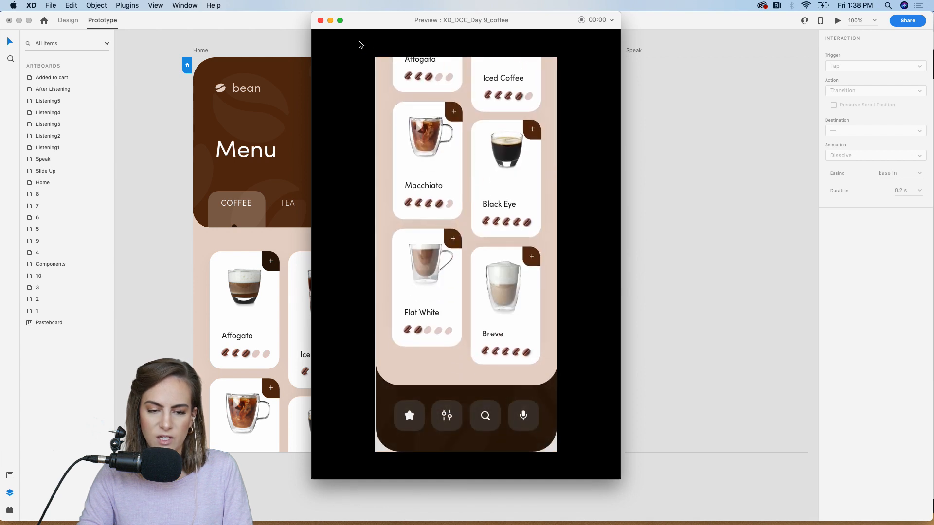
{"action": "left_click", "coordinate": [320, 20]}
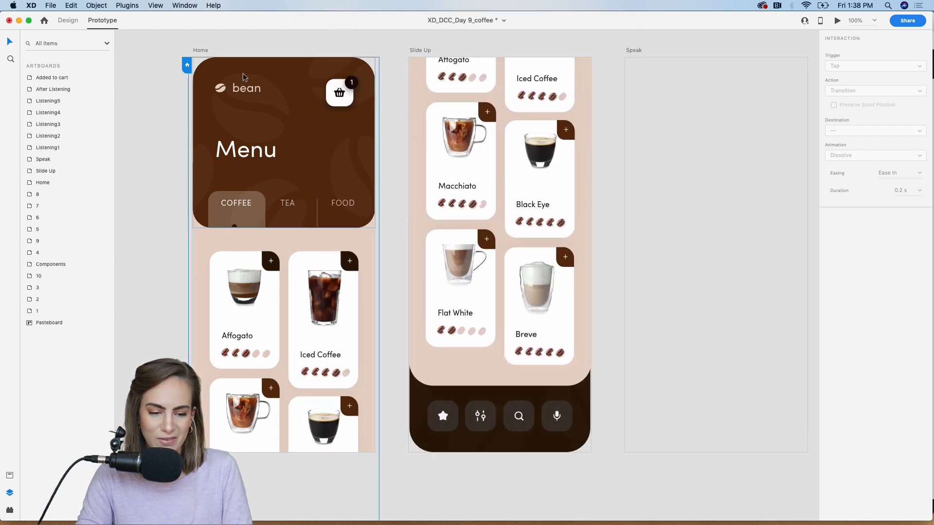
Try a 0.8 s duration for the Home to Slide Up transition and play it in the preview
{"action": "left_click", "coordinate": [370, 243]}
{"action": "left_click_drag", "start_coordinate": [377, 245], "coordinate": [587, 248]}
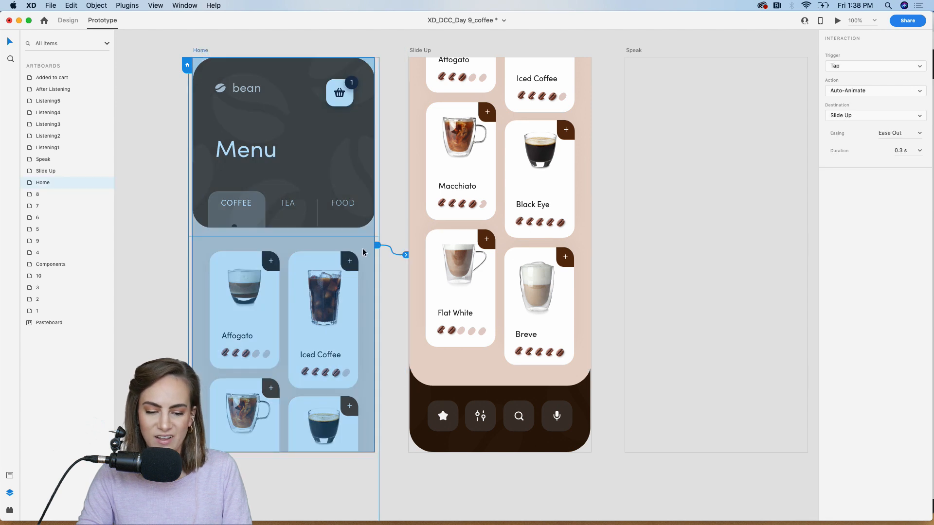
{"action": "left_click", "coordinate": [919, 150]}
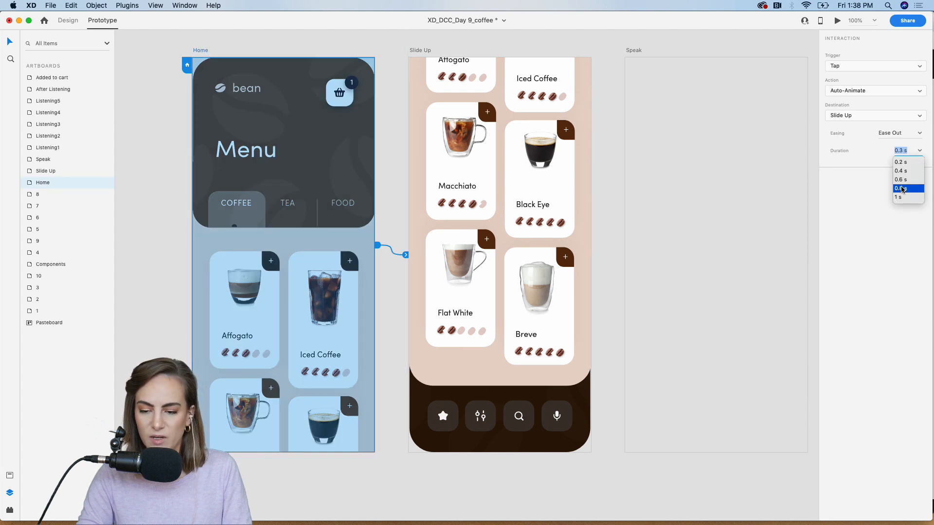
{"action": "left_click", "coordinate": [903, 190]}
{"action": "left_click", "coordinate": [837, 21]}
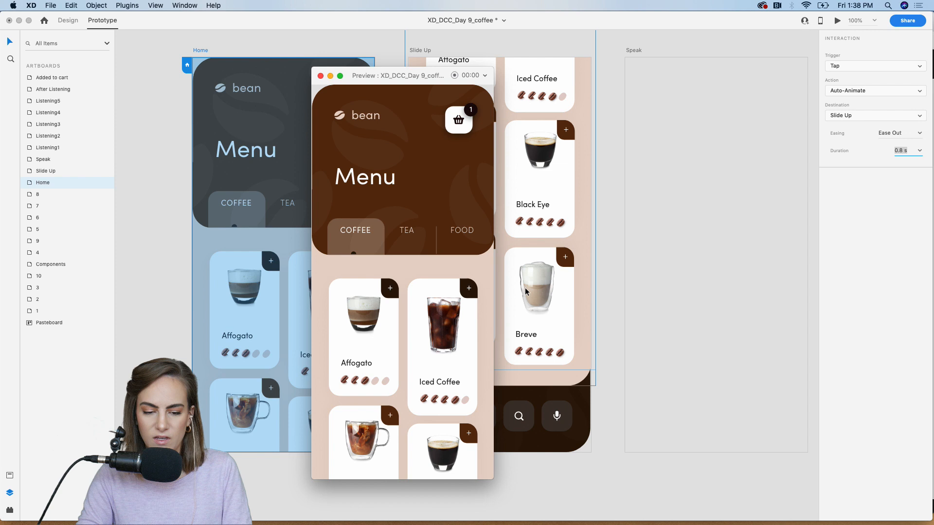
{"action": "left_click", "coordinate": [459, 420]}
{"action": "left_click", "coordinate": [320, 76]}
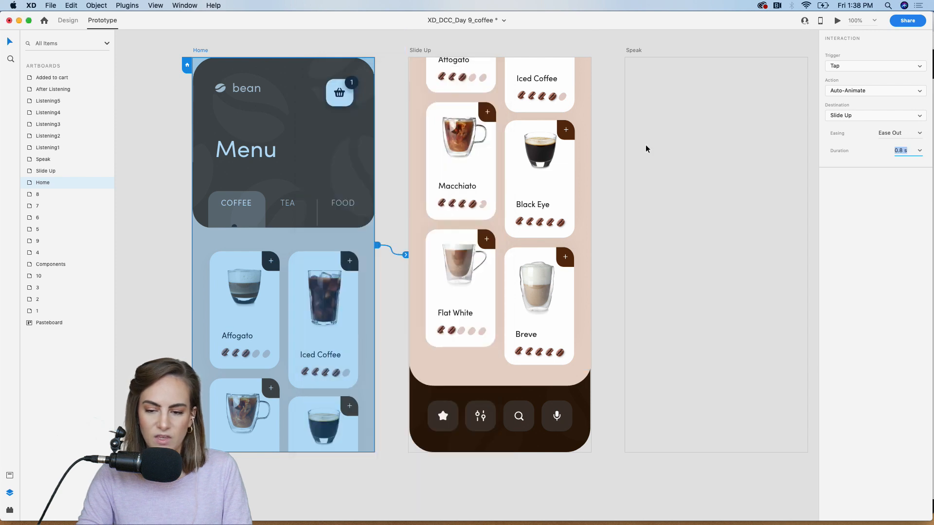
Set the duration of the Home to Slide Up transition to 0.6 s
{"action": "left_click", "coordinate": [920, 151]}
{"action": "left_click", "coordinate": [903, 189]}
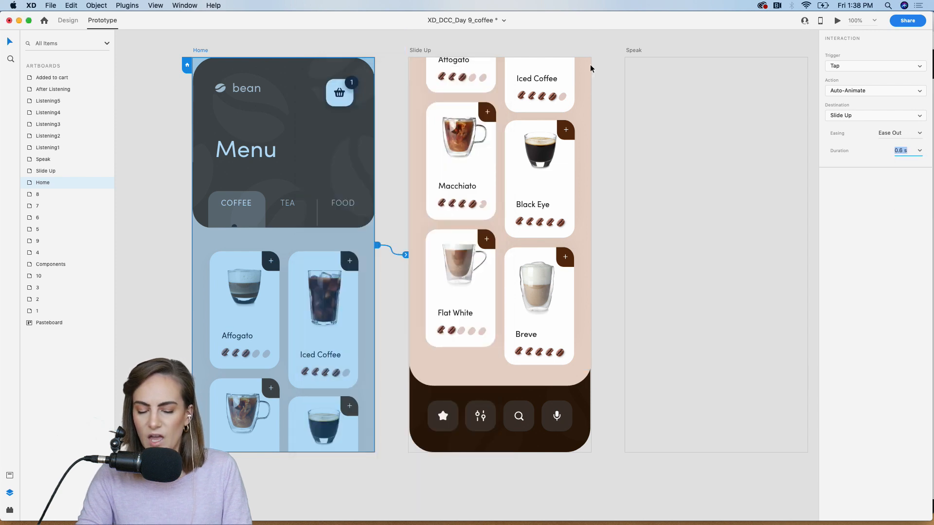
{"action": "left_click", "coordinate": [601, 60]}
{"action": "key", "text": "super+minus"}
{"action": "scroll", "coordinate": [602, 60], "scroll_direction": "right", "scroll_amount": 5}
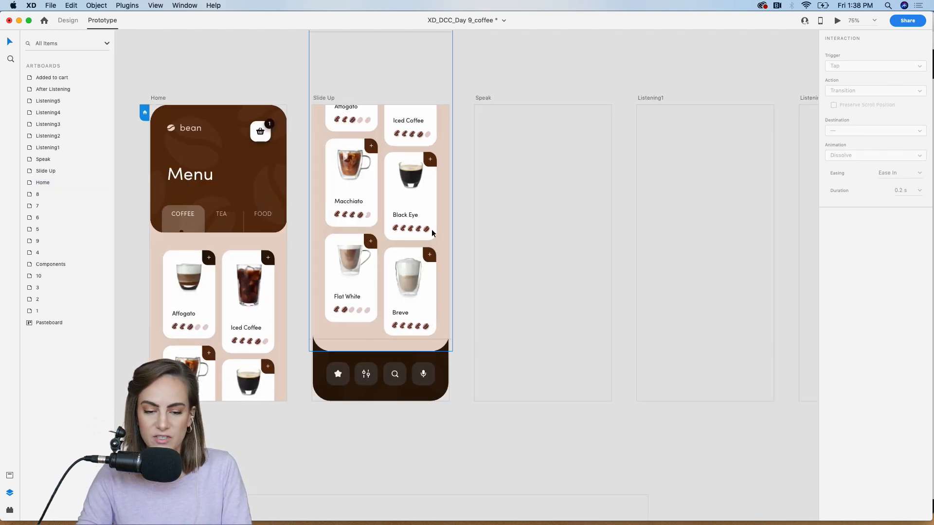
{"action": "scroll", "coordinate": [431, 229], "scroll_direction": "right", "scroll_amount": 3}
{"action": "scroll", "coordinate": [430, 229], "scroll_direction": "down", "scroll_amount": 1}
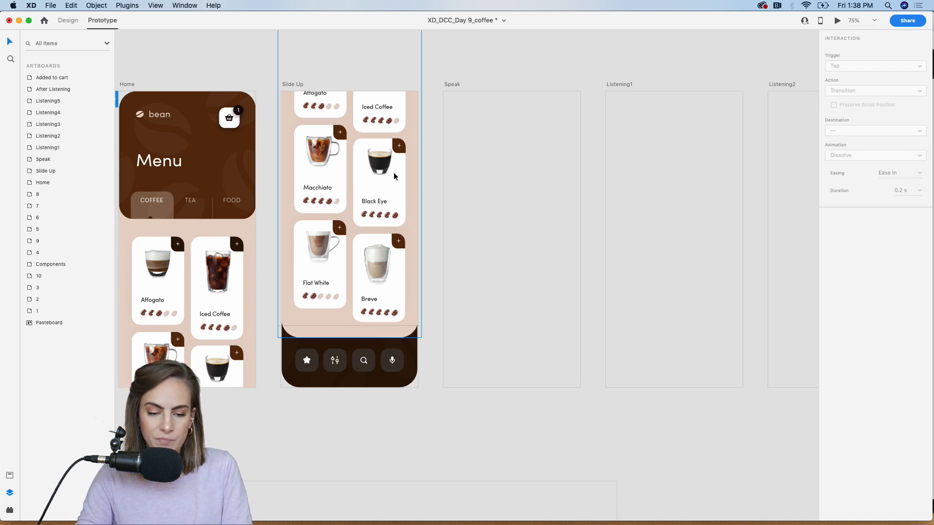
Copy the large brown background component from the Slide Up artboard into the Speak artboard
{"action": "left_click", "coordinate": [413, 373]}
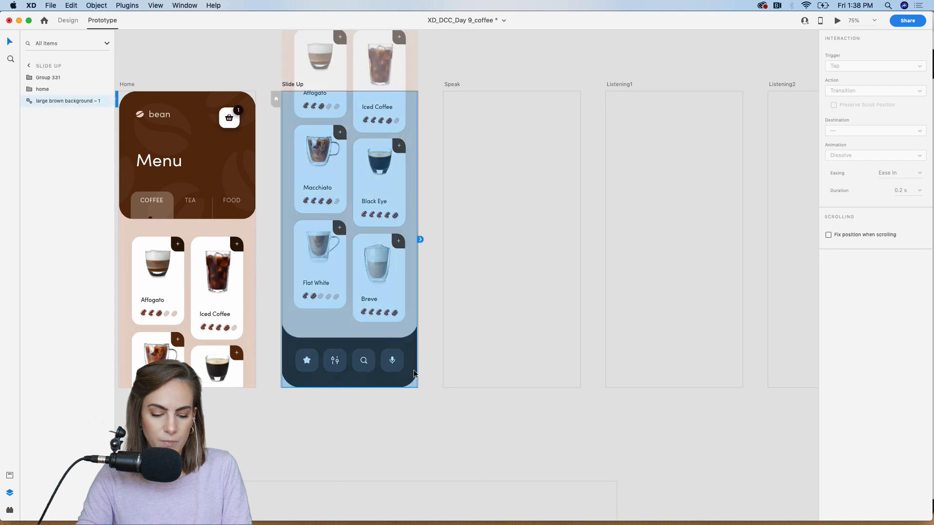
{"action": "scroll", "coordinate": [414, 372], "scroll_direction": "right", "scroll_amount": 5}
{"action": "left_click", "coordinate": [68, 20]}
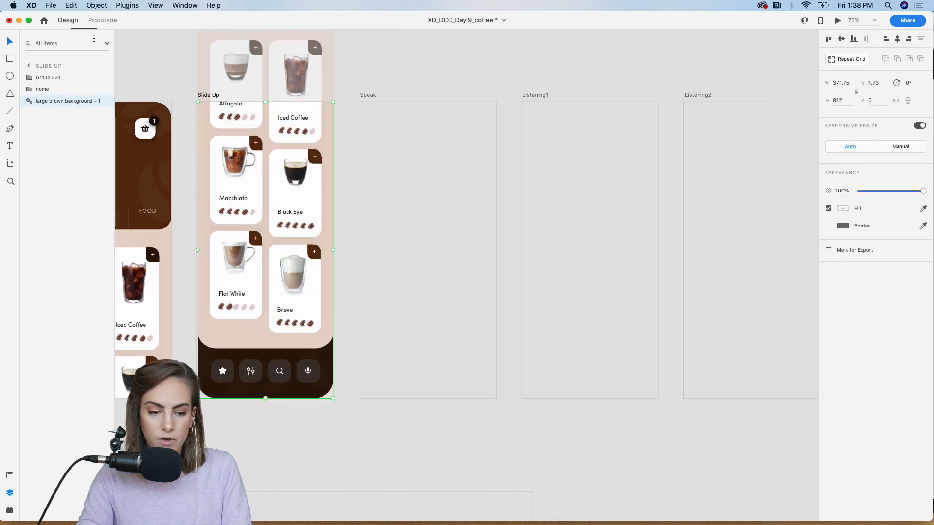
{"action": "left_click", "coordinate": [444, 170]}
{"action": "key", "text": "super+v"}
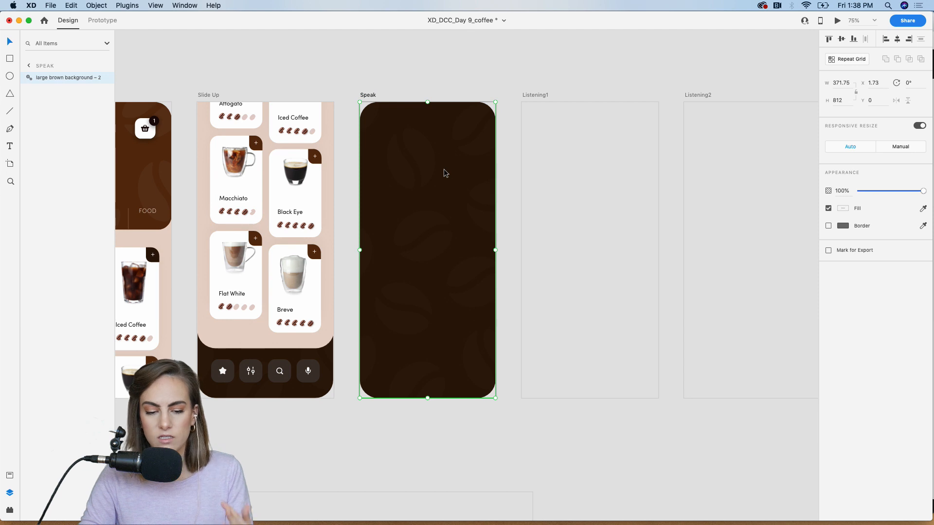
{"action": "left_click", "coordinate": [467, 73]}
Copy the back arrow component from the Components artboard into the upper-left corner of the Speak screen
{"action": "scroll", "coordinate": [413, 219], "scroll_direction": "down", "scroll_amount": 2}
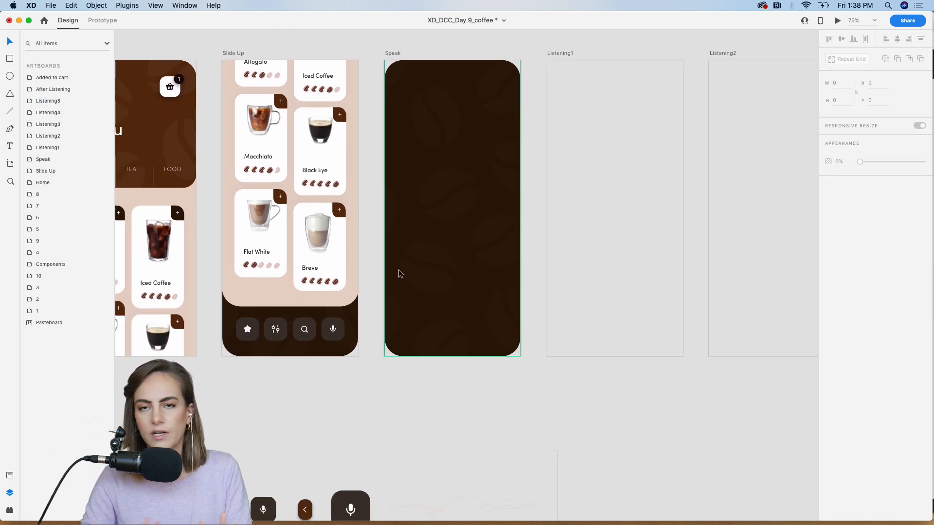
{"action": "scroll", "coordinate": [398, 274], "scroll_direction": "down", "scroll_amount": 4}
{"action": "left_click", "coordinate": [353, 416]}
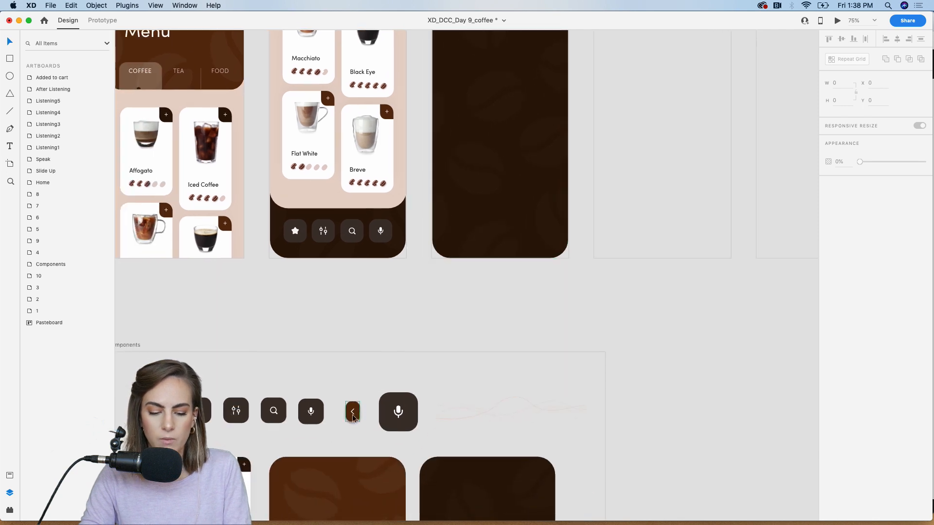
{"action": "scroll", "coordinate": [353, 417], "scroll_direction": "up", "scroll_amount": 5}
{"action": "key", "text": "z"}
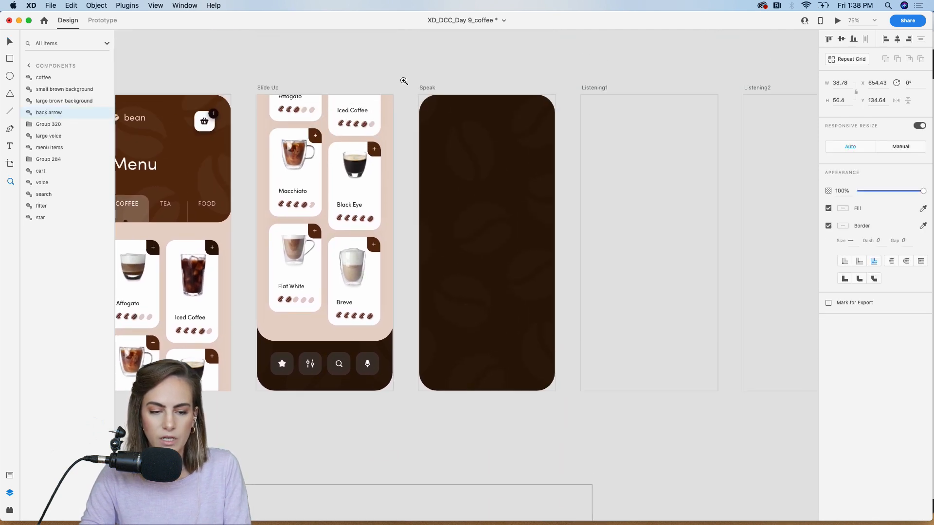
{"action": "left_click_drag", "start_coordinate": [418, 94], "coordinate": [479, 180]}
{"action": "key", "text": "super+v"}
{"action": "left_click_drag", "start_coordinate": [468, 300], "coordinate": [468, 285]}
{"action": "key", "text": "super+1"}
{"action": "left_click", "coordinate": [511, 180]}
Copy the large voice component from the Components artboard into Speak and place it centred near the bottom of the screen
{"action": "scroll", "coordinate": [511, 180], "scroll_direction": "down", "scroll_amount": 5}
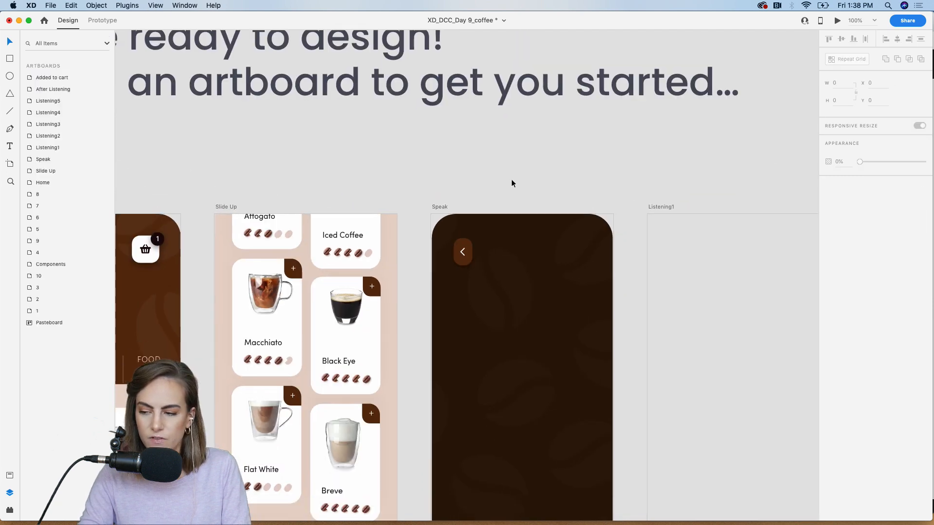
{"action": "scroll", "coordinate": [511, 179], "scroll_direction": "down", "scroll_amount": 10}
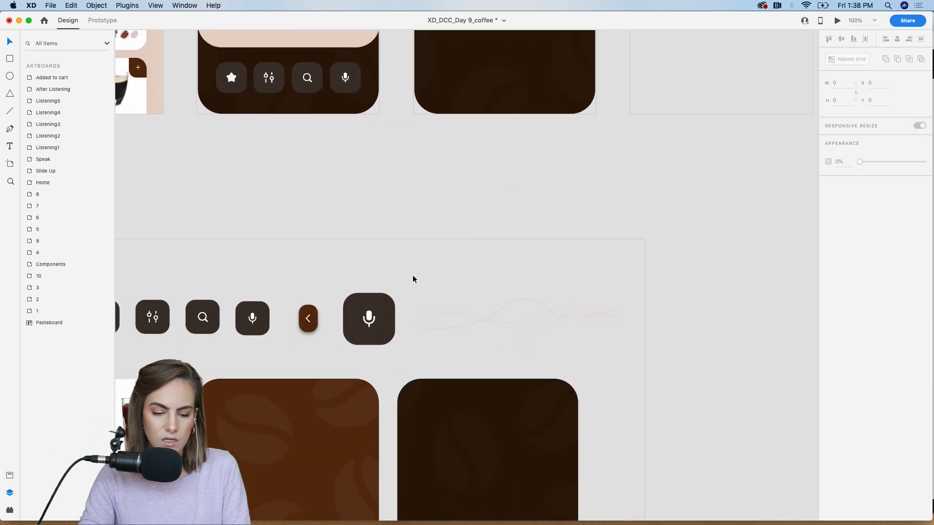
{"action": "left_click", "coordinate": [382, 305]}
{"action": "scroll", "coordinate": [382, 305], "scroll_direction": "up", "scroll_amount": 8}
{"action": "scroll", "coordinate": [382, 309], "scroll_direction": "up", "scroll_amount": 2}
{"action": "key", "text": "super+v"}
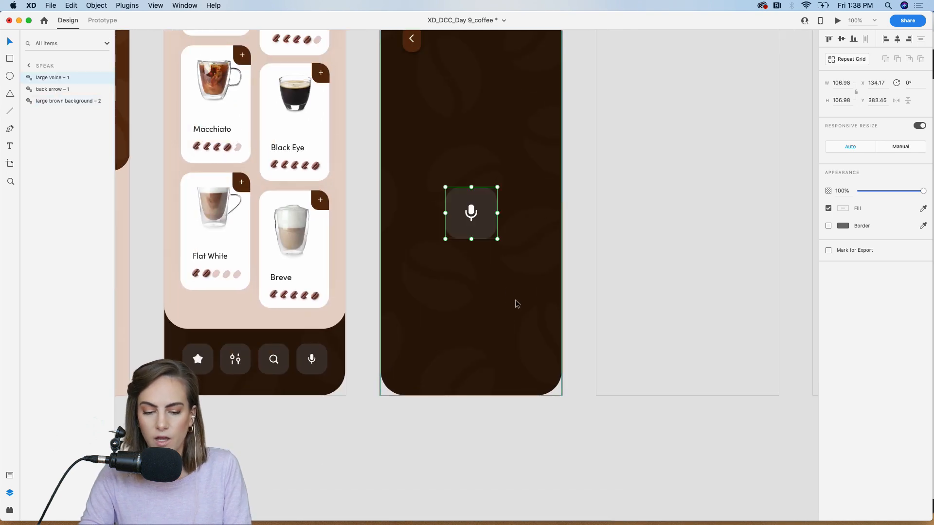
{"action": "left_click_drag", "start_coordinate": [486, 223], "coordinate": [487, 331]}
{"action": "left_click", "coordinate": [411, 426]}
{"action": "scroll", "coordinate": [402, 434], "scroll_direction": "up", "scroll_amount": 3}
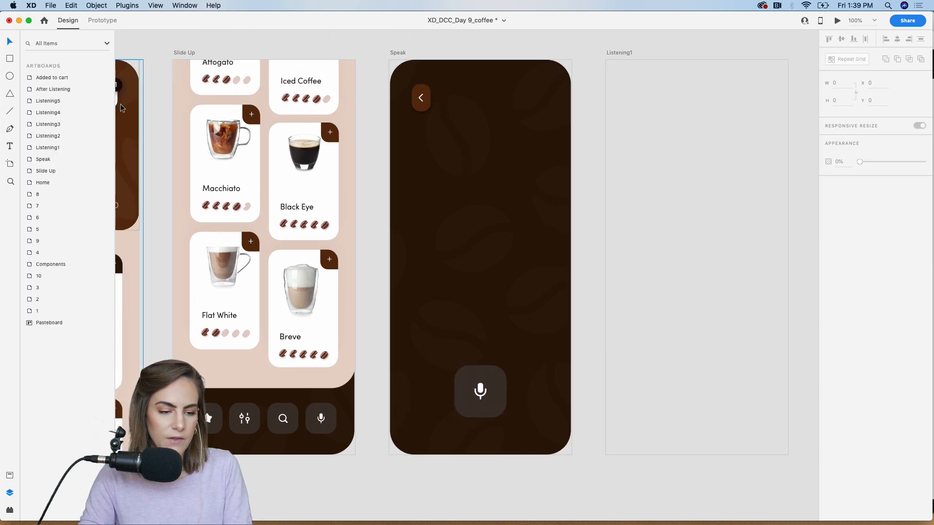
Add a text box reading "Listening..." below the back arrow on the Speak screen
{"action": "left_click", "coordinate": [9, 146]}
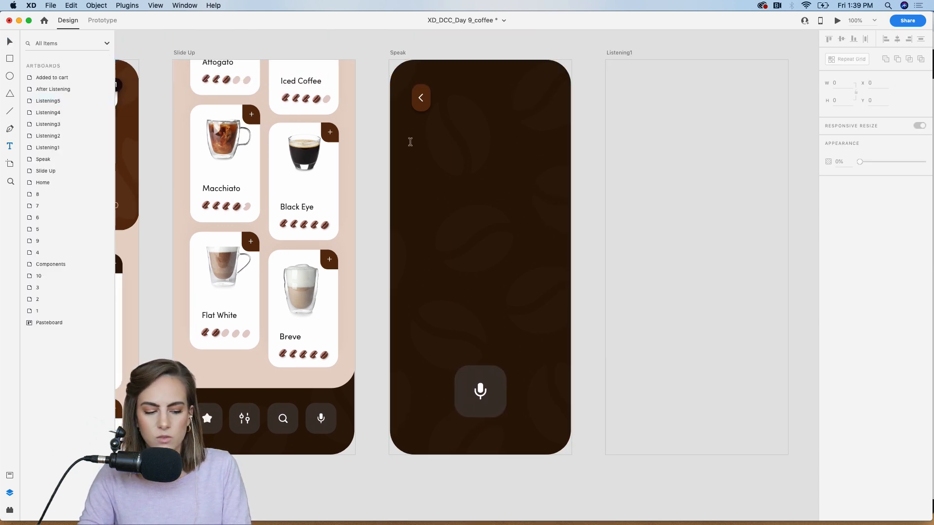
{"action": "left_click_drag", "start_coordinate": [410, 142], "coordinate": [527, 227]}
{"action": "type", "text": "Listening.."}
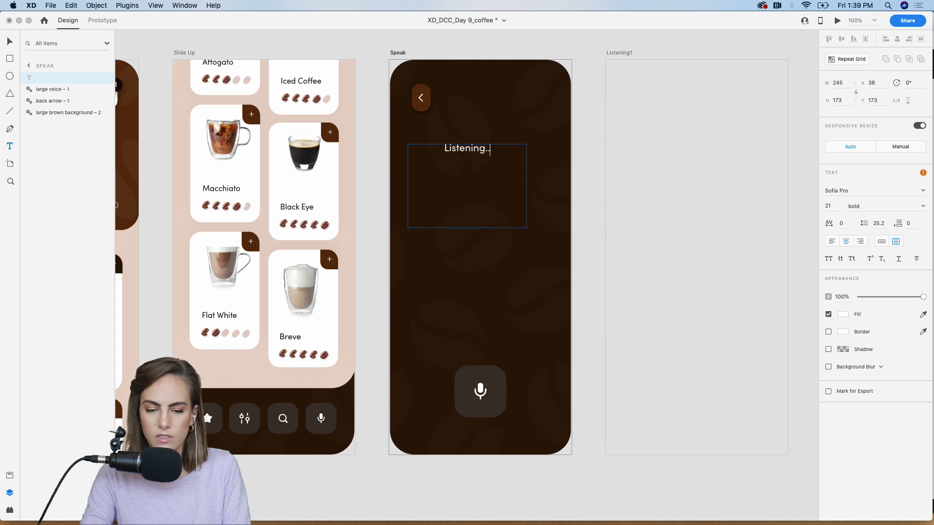
{"action": "type", "text": "."}
{"action": "key", "text": "Escape"}
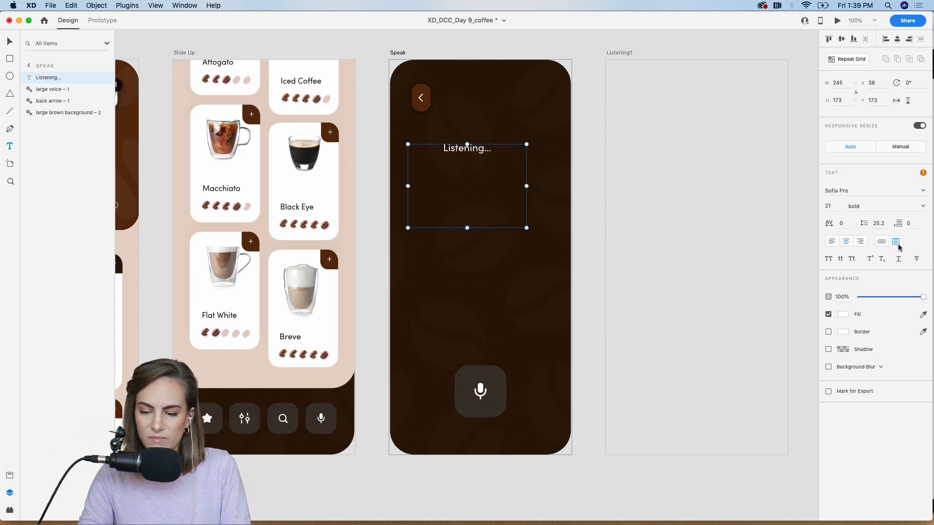
Convert the "Listening..." text to point text, centre it horizontally on the artboard, and colour it #E8D5CA
{"action": "left_click", "coordinate": [882, 242]}
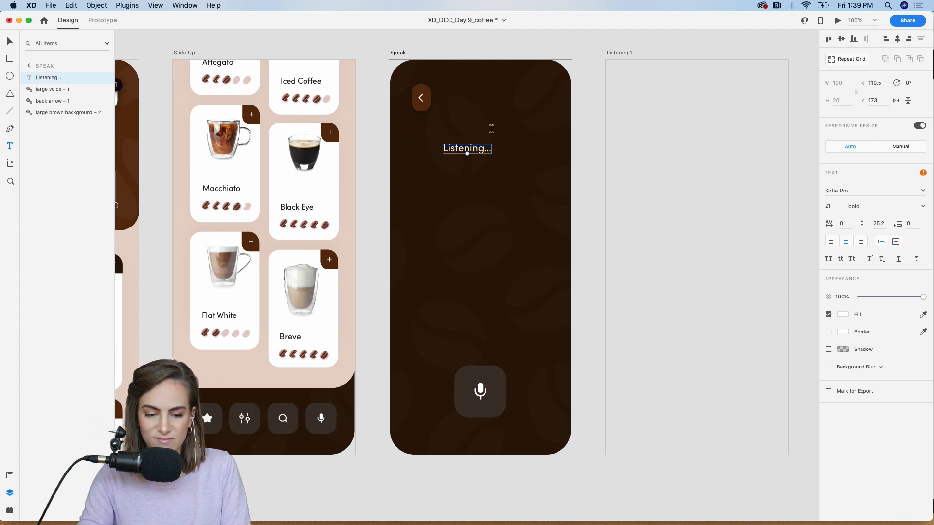
{"action": "left_click", "coordinate": [897, 41]}
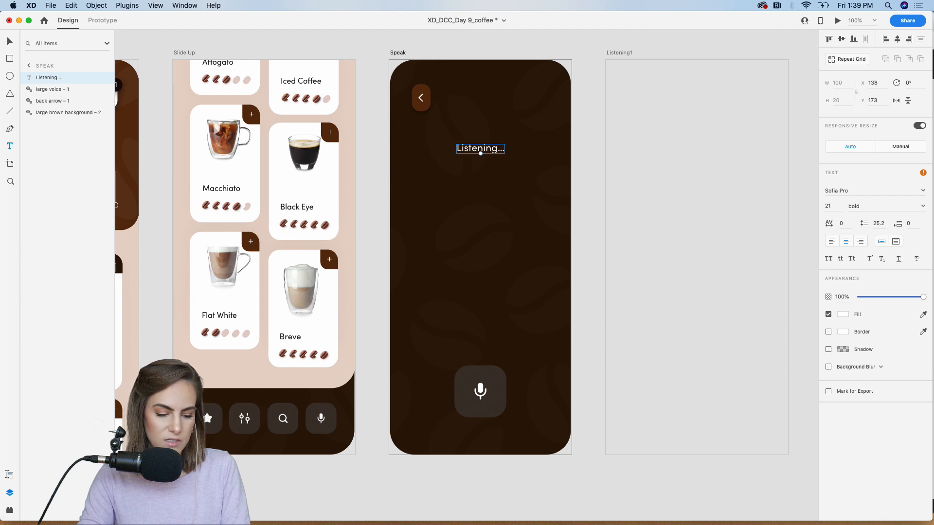
{"action": "left_click", "coordinate": [8, 474]}
{"action": "left_click", "coordinate": [54, 101]}
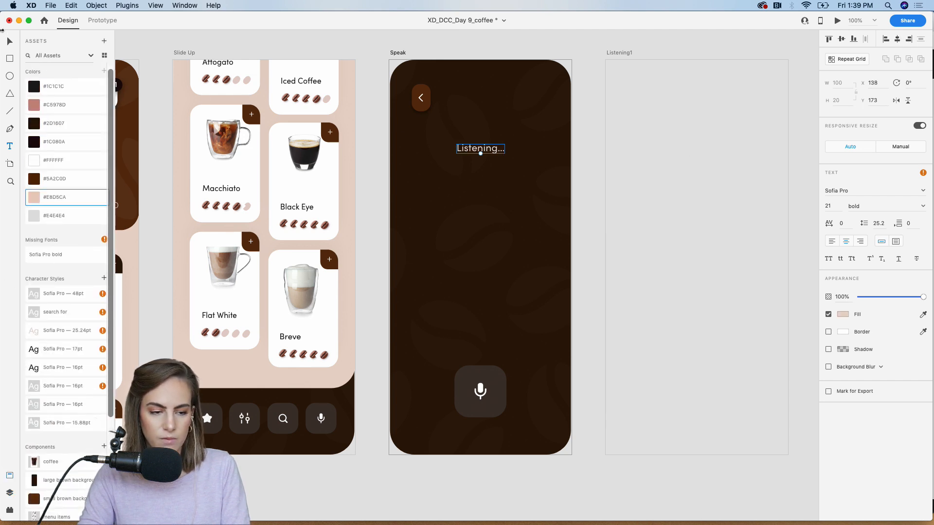
Duplicate the "Listening..." text below the original and make the copy a left-aligned area text box about 284 wide and 127 high
{"action": "left_click", "coordinate": [10, 41]}
{"action": "key", "text": "super+d"}
{"action": "left_click_drag", "start_coordinate": [491, 151], "coordinate": [492, 190]}
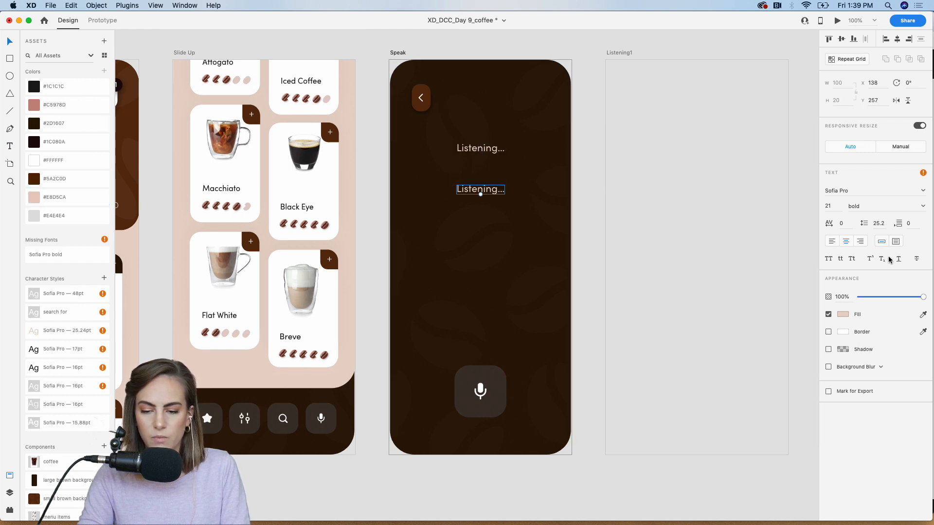
{"action": "left_click", "coordinate": [896, 240]}
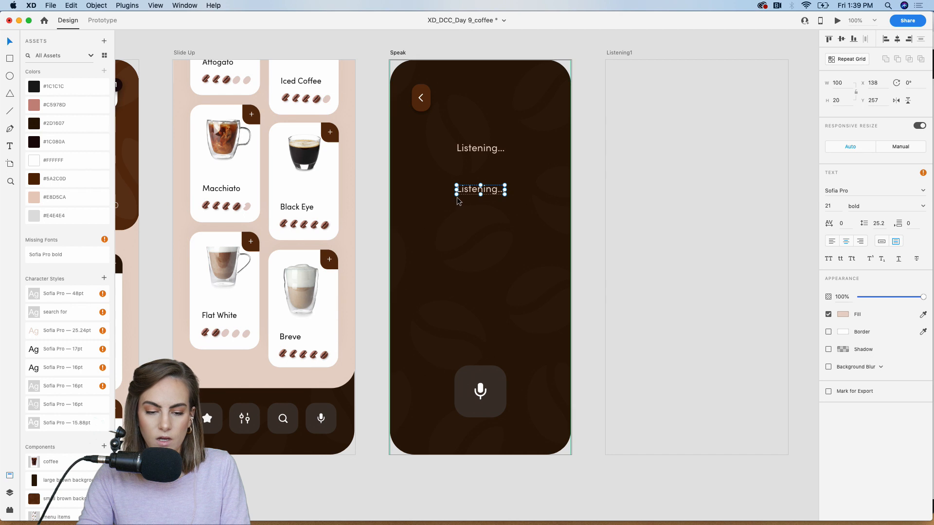
{"action": "left_click_drag", "start_coordinate": [444, 219], "coordinate": [411, 246]}
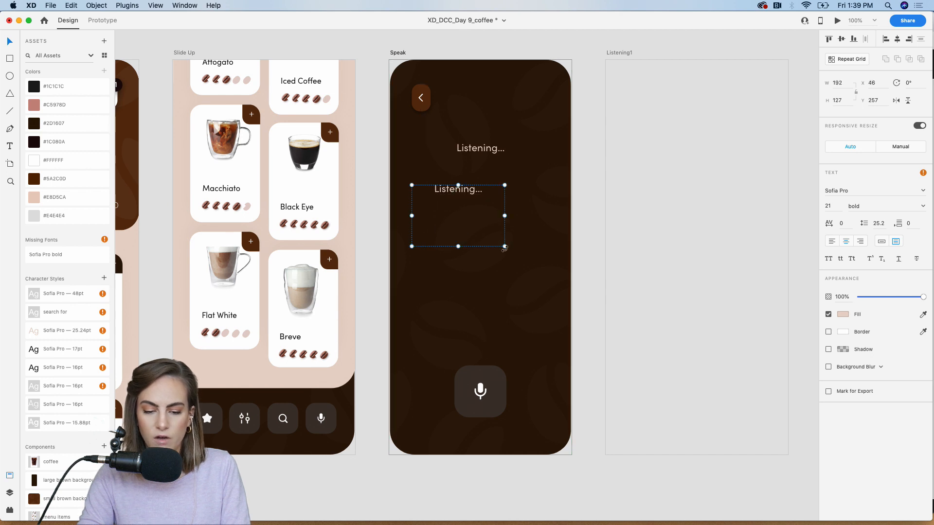
{"action": "left_click", "coordinate": [831, 241]}
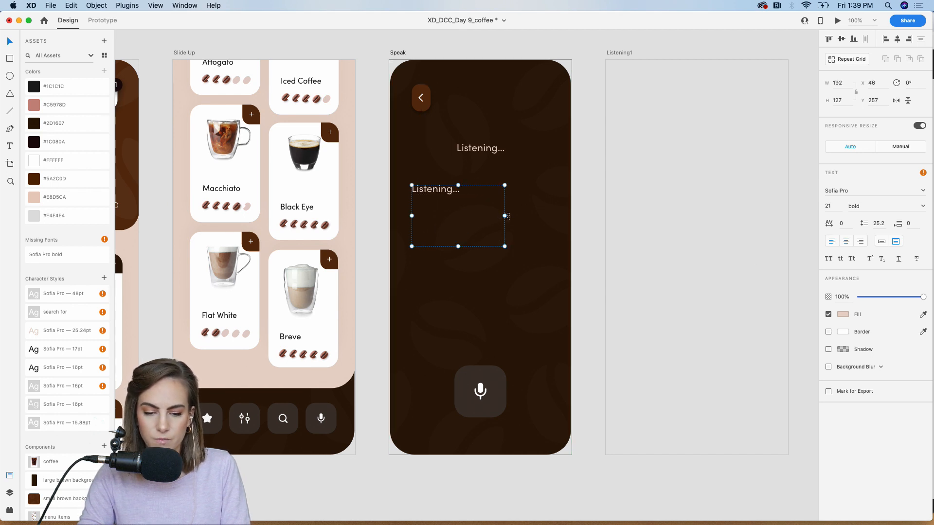
{"action": "left_click_drag", "start_coordinate": [506, 216], "coordinate": [549, 215]}
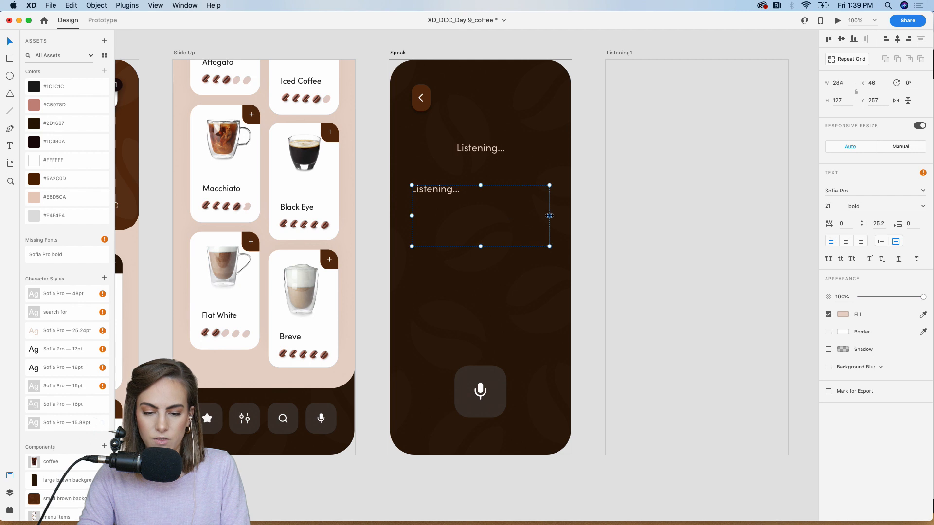
Replace the duplicated text with "Search for an item on the menu."
{"action": "double_click", "coordinate": [442, 193]}
{"action": "type", "text": "Search f"}
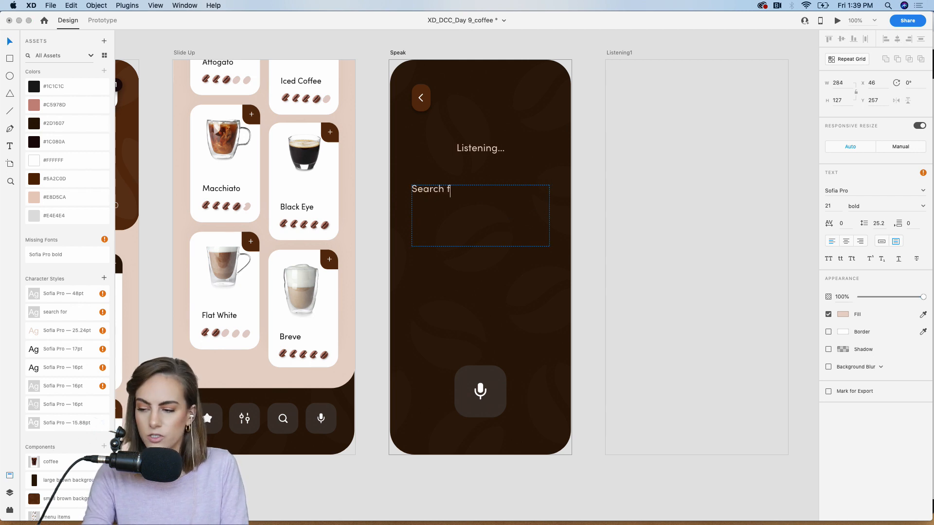
{"action": "type", "text": "or an item on the "}
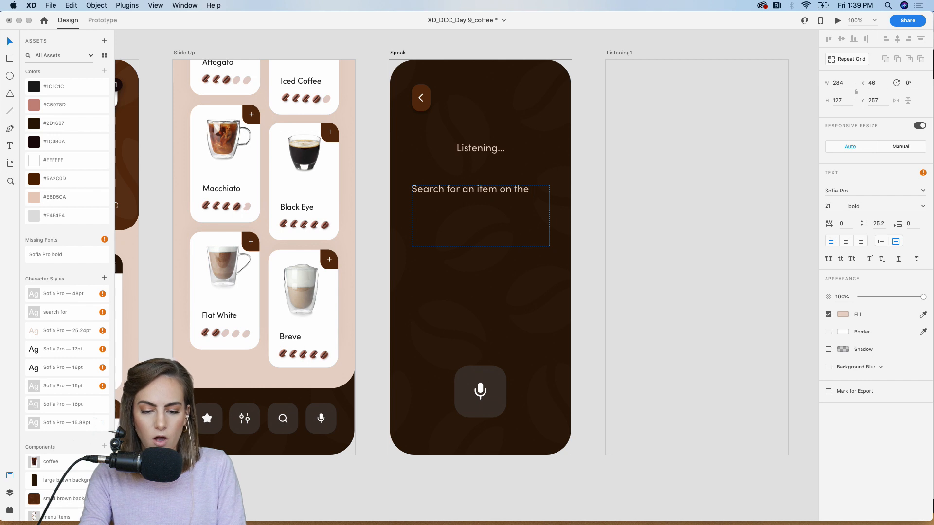
{"action": "type", "text": "menu."}
{"action": "key", "text": "Escape"}
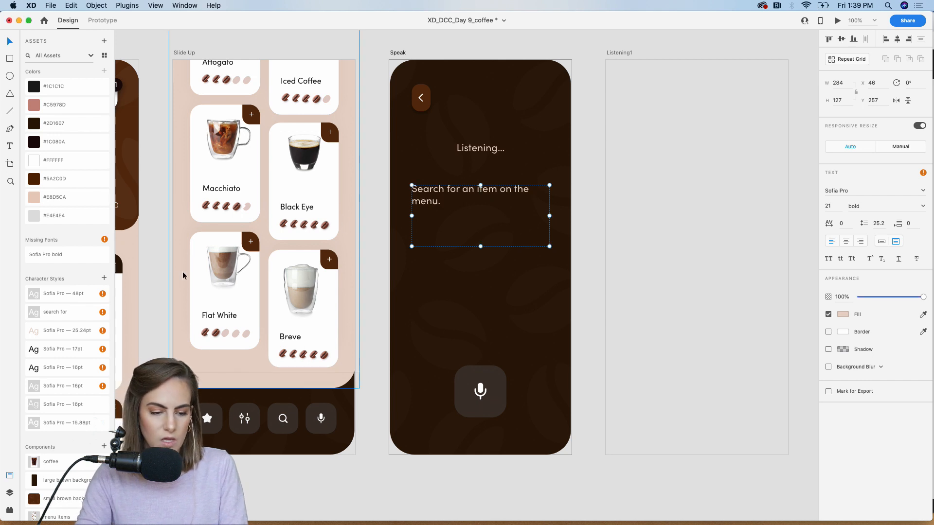
Apply the "search for" character style to the menu search text, lower its opacity to 37%, and move it up to Y 249
{"action": "left_click", "coordinate": [64, 313]}
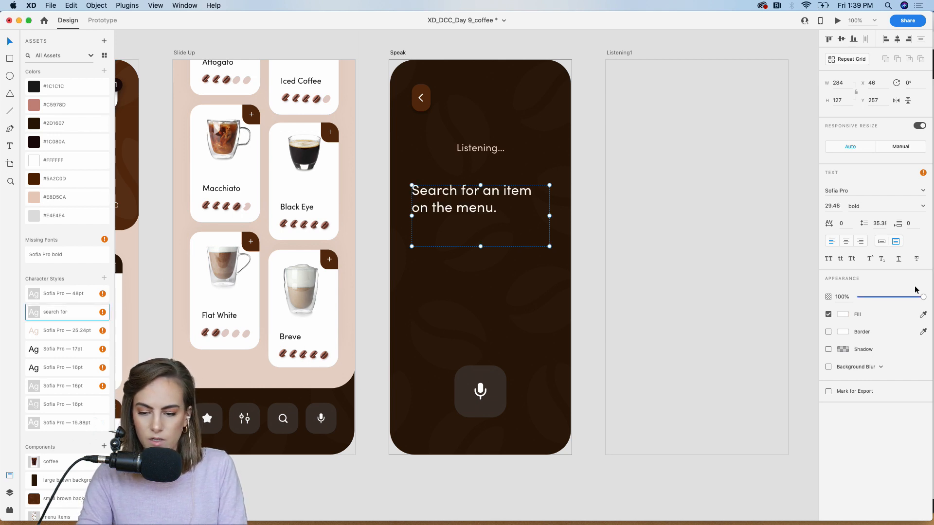
{"action": "left_click_drag", "start_coordinate": [916, 297], "coordinate": [884, 298]}
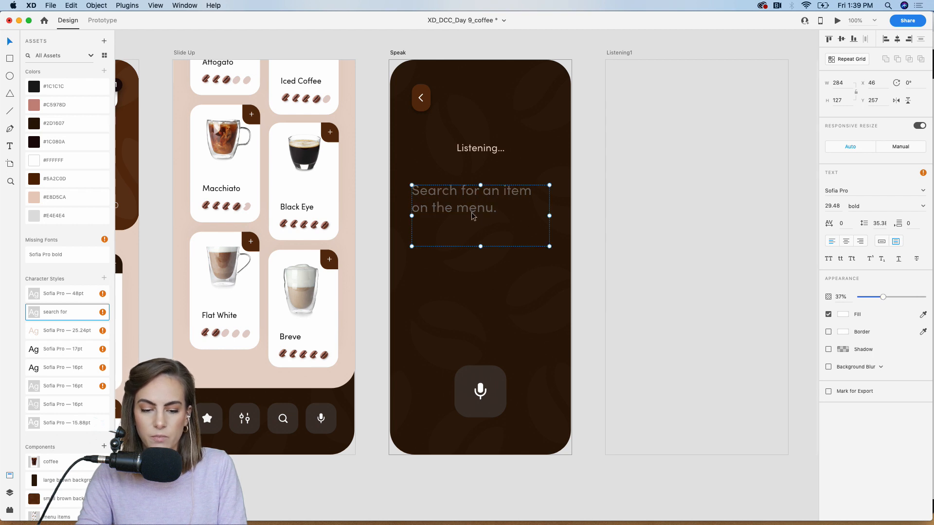
{"action": "left_click_drag", "start_coordinate": [473, 215], "coordinate": [473, 211]}
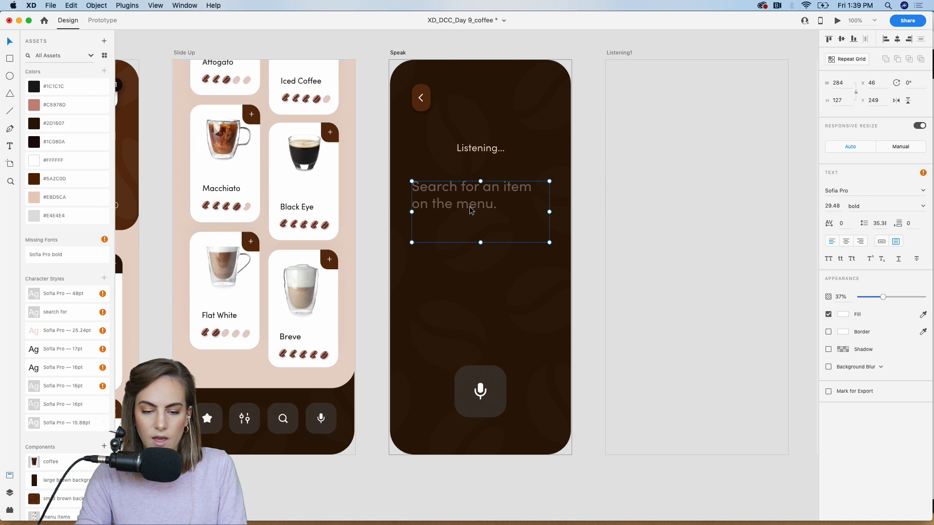
{"action": "left_click", "coordinate": [596, 173]}
Copy all the contents of the Speak artboard into the Listening1 artboard
{"action": "key", "text": "super+minus"}
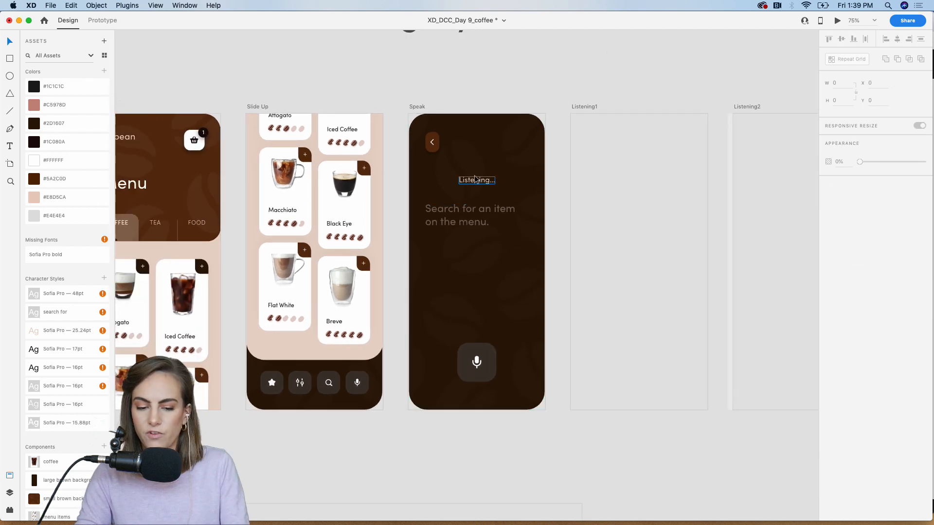
{"action": "scroll", "coordinate": [348, 394], "scroll_direction": "right", "scroll_amount": 2}
{"action": "scroll", "coordinate": [348, 395], "scroll_direction": "down", "scroll_amount": 1}
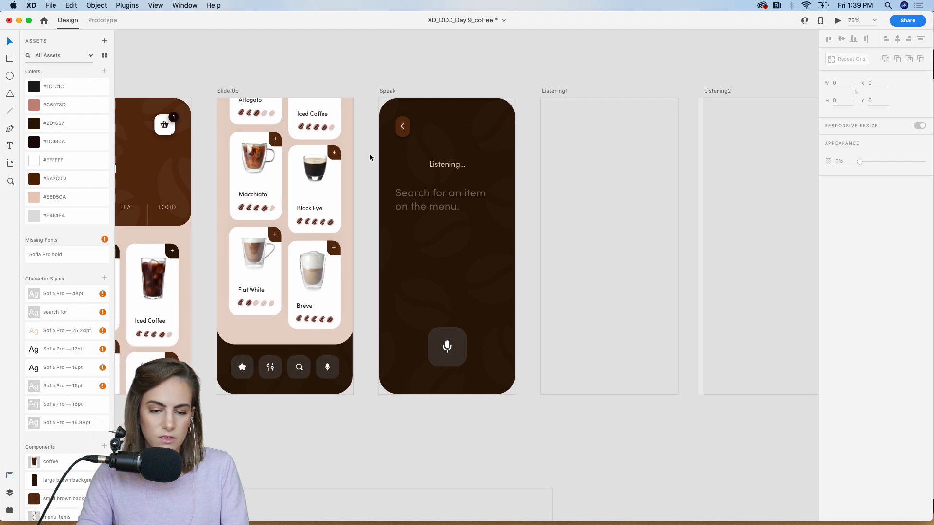
{"action": "scroll", "coordinate": [370, 157], "scroll_direction": "right", "scroll_amount": 2}
{"action": "scroll", "coordinate": [369, 157], "scroll_direction": "up", "scroll_amount": 2}
{"action": "left_click_drag", "start_coordinate": [465, 453], "coordinate": [346, 148]}
{"action": "scroll", "coordinate": [477, 196], "scroll_direction": "right", "scroll_amount": 4}
{"action": "left_click", "coordinate": [477, 196]}
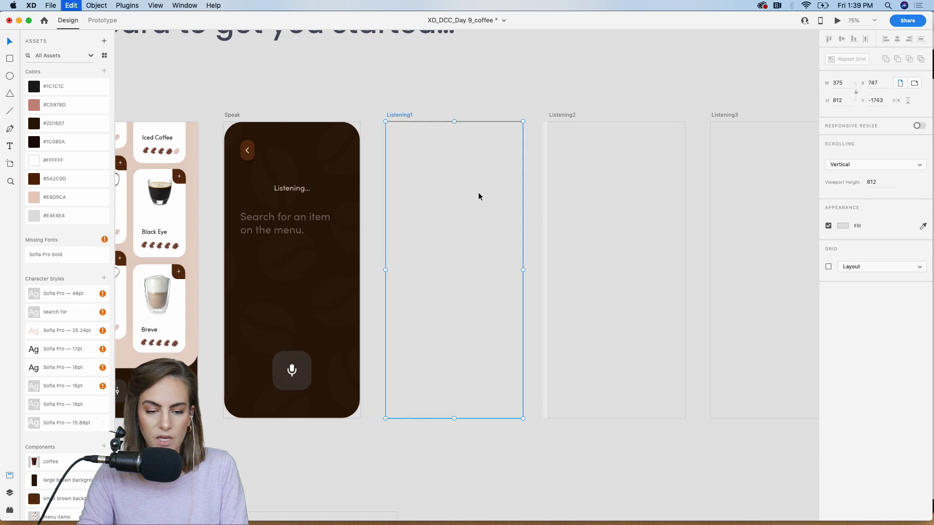
{"action": "key", "text": "super+v"}
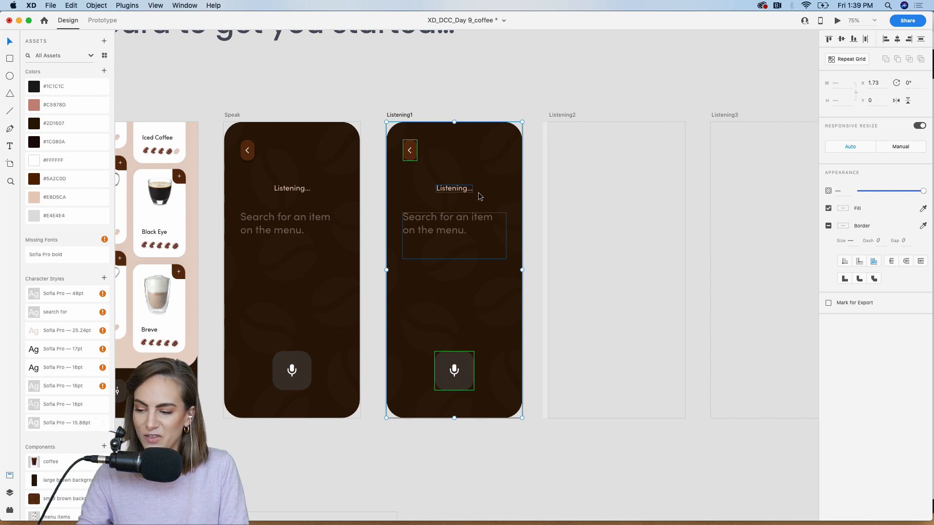
{"action": "left_click", "coordinate": [517, 101]}
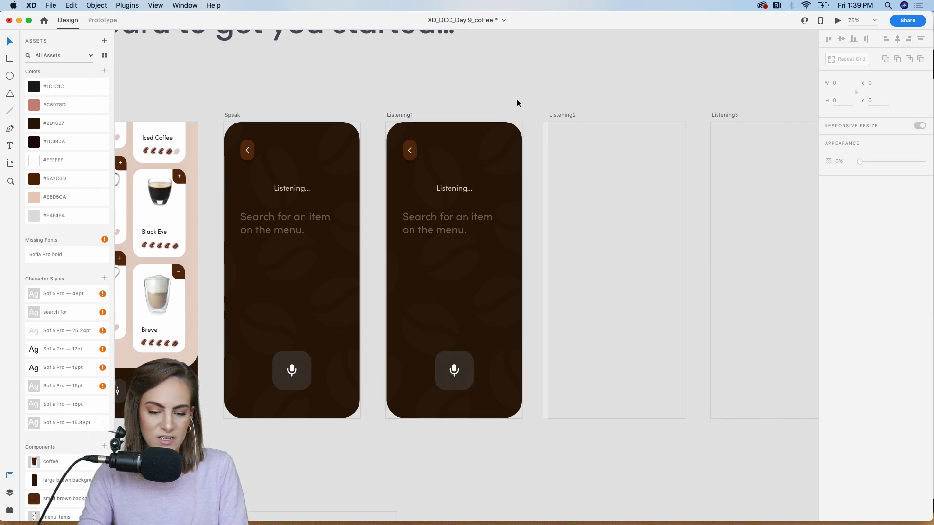
Duplicate the "Search for an item on the menu." text in place on Listening1 and set the copy's opacity to 100%
{"action": "left_click", "coordinate": [450, 243]}
{"action": "scroll", "coordinate": [450, 243], "scroll_direction": "up", "scroll_amount": 3}
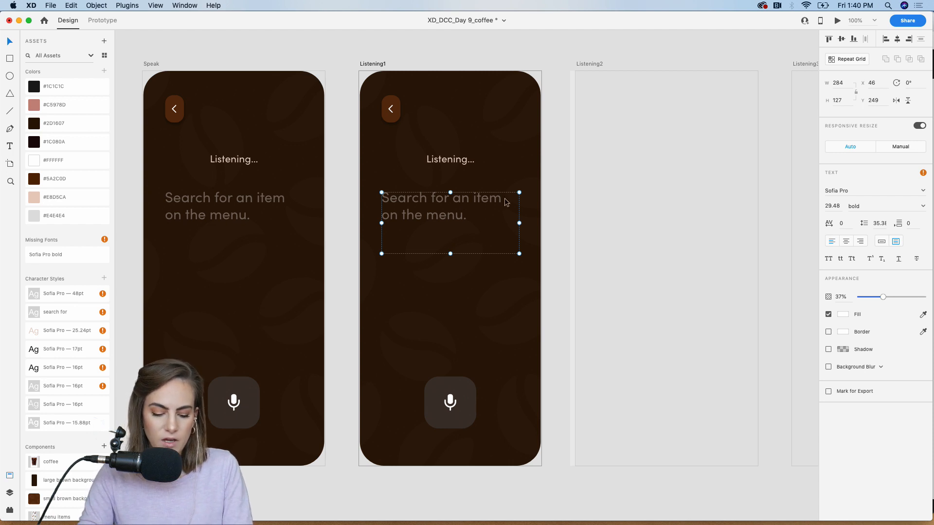
{"action": "key", "text": "super+d"}
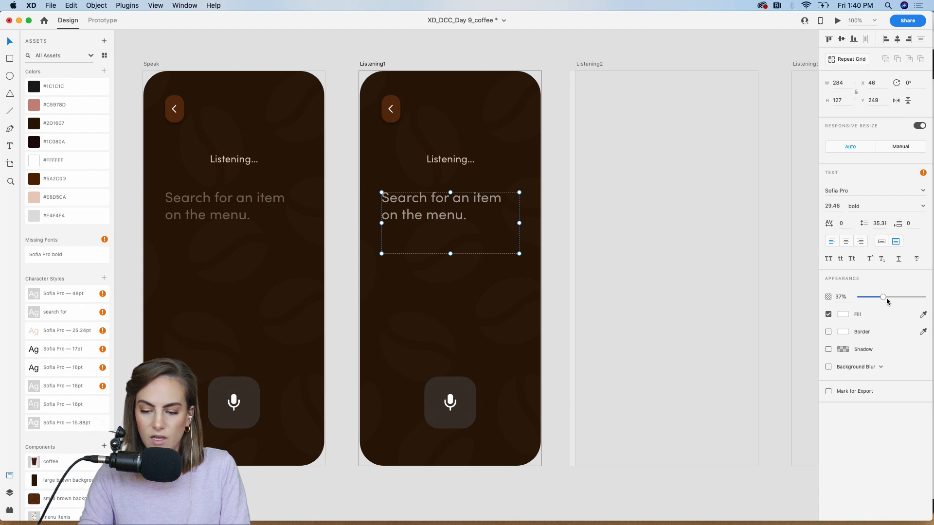
{"action": "left_click_drag", "start_coordinate": [883, 296], "coordinate": [924, 296]}
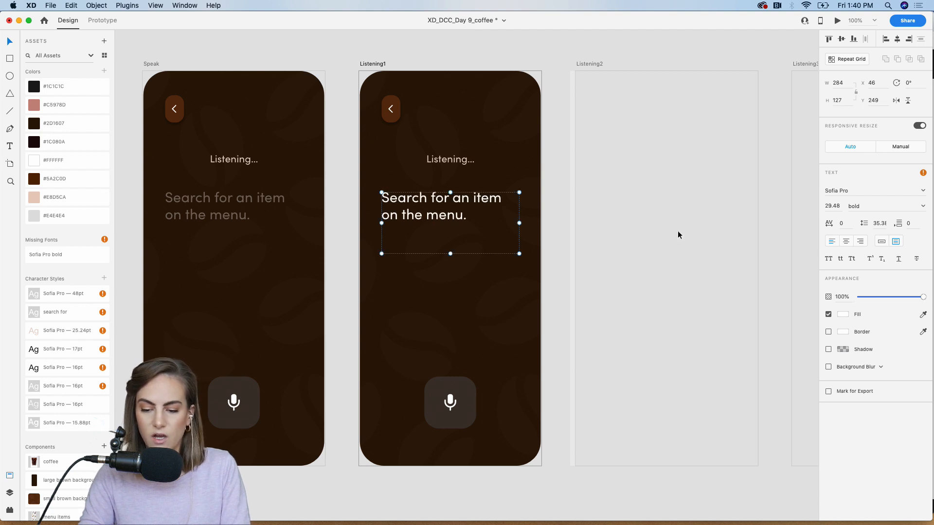
Undo the opacity change and the in-place duplication of the search text on Listening1
{"action": "double_click", "coordinate": [452, 215]}
{"action": "left_click", "coordinate": [459, 220]}
{"action": "left_click_drag", "start_coordinate": [481, 222], "coordinate": [355, 187]}
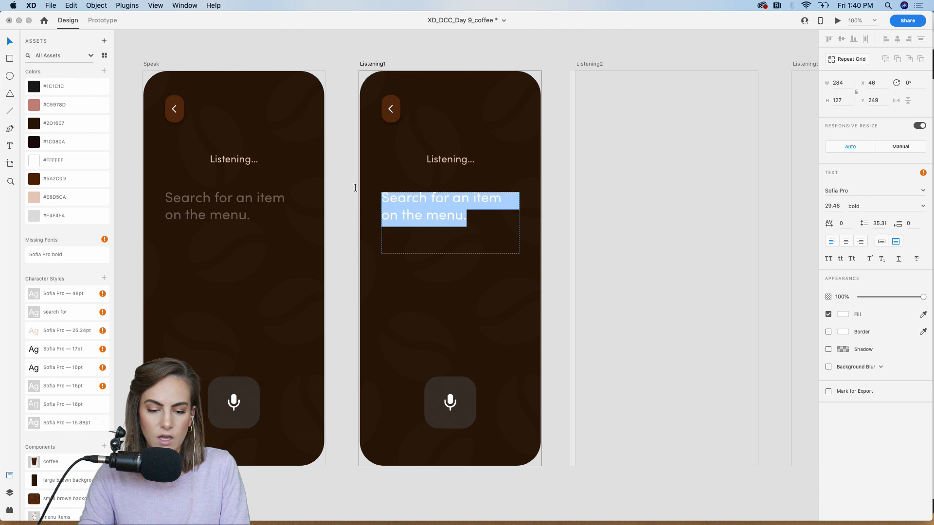
{"action": "key", "text": "Escape"}
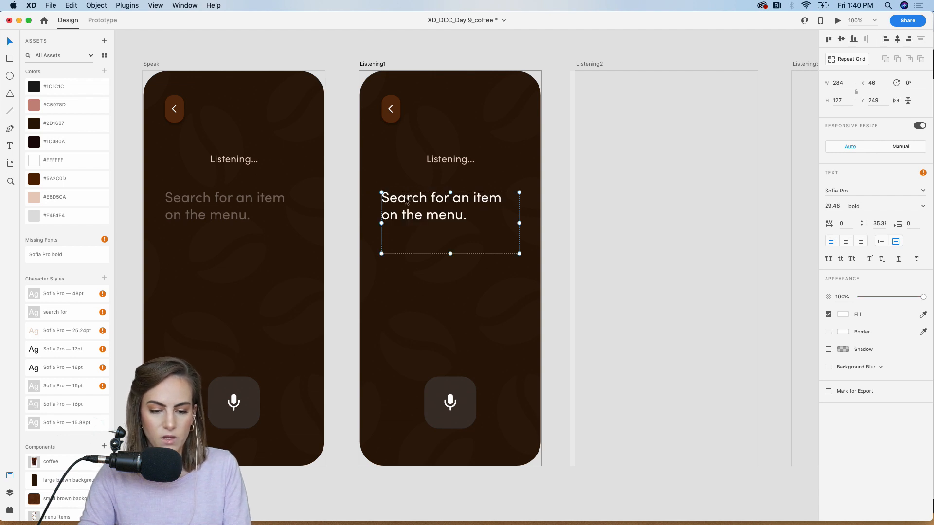
{"action": "key", "text": "Escape"}
{"action": "key", "text": "super+z"}
{"action": "key", "text": "super+z"}
Replace the search text on Listening1 with "Small iced caramel macchiato with foam." and widen its text box to about 299
{"action": "double_click", "coordinate": [438, 213]}
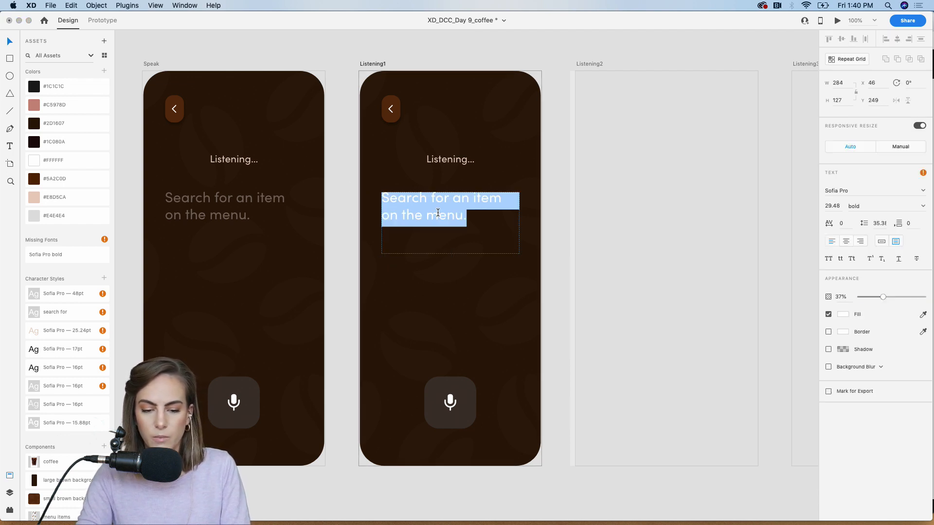
{"action": "type", "text": "Smale"}
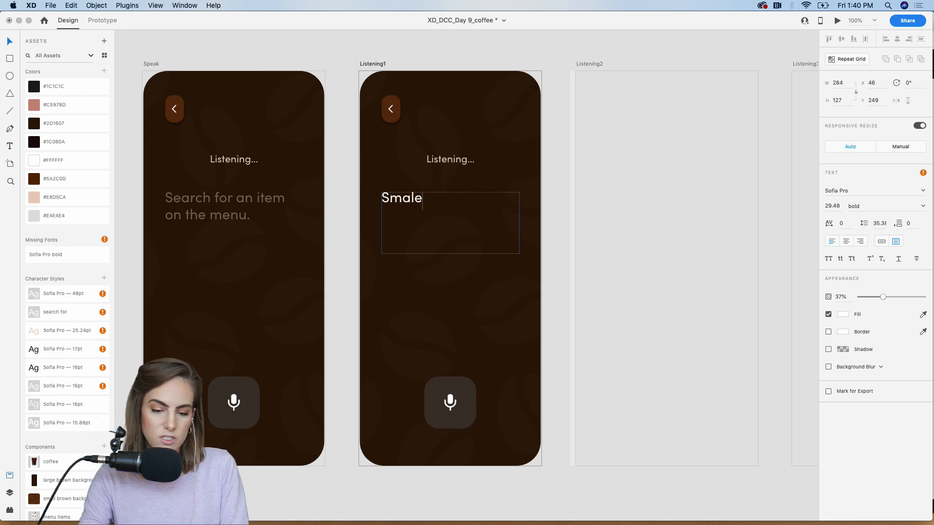
{"action": "key", "text": "BackSpace"}
{"action": "type", "text": "l iced"}
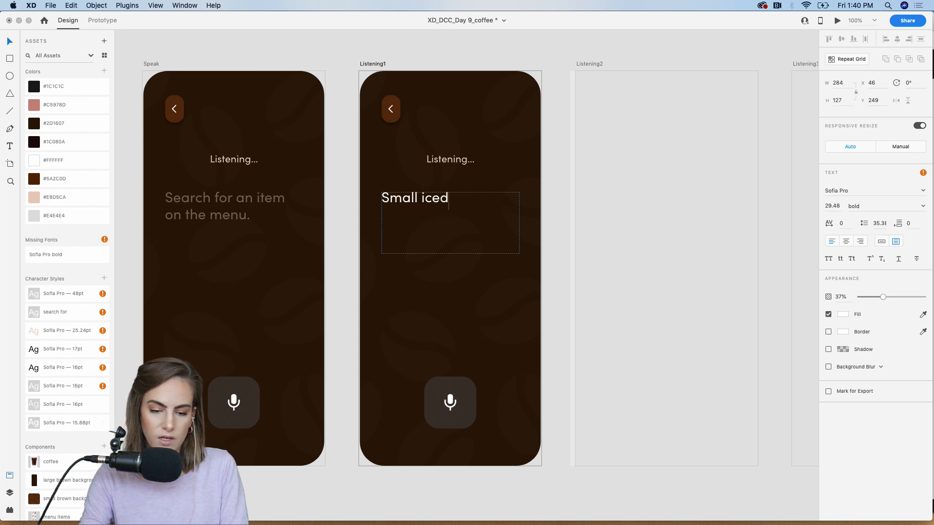
{"action": "type", "text": " caramel macc"}
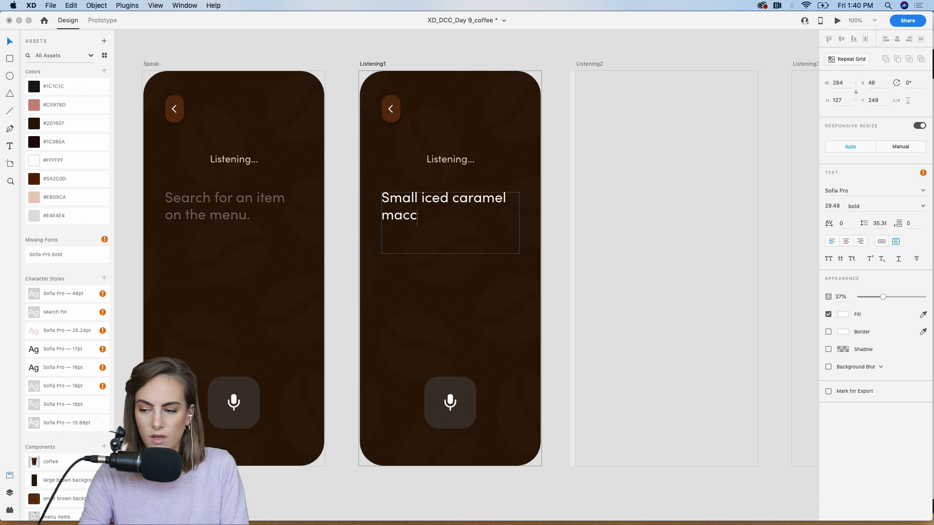
{"action": "type", "text": "hiato with foam."}
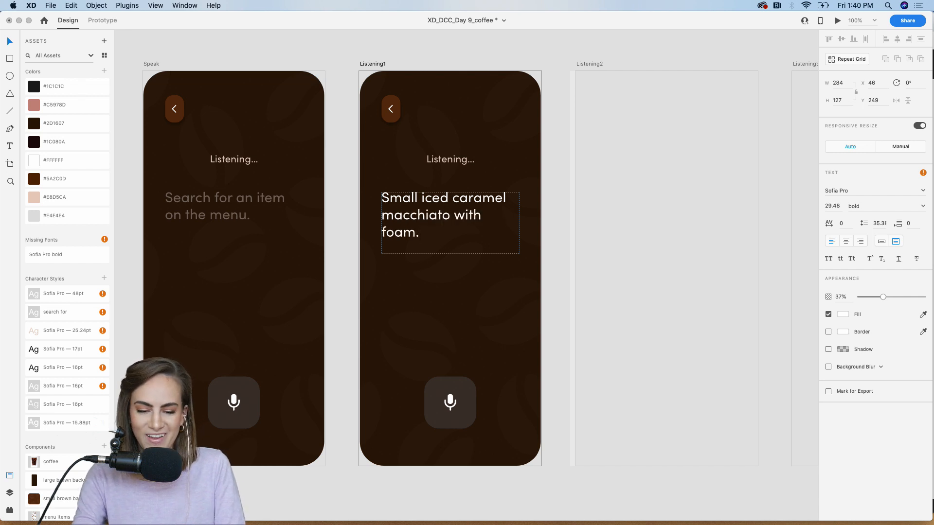
{"action": "key", "text": "Escape"}
{"action": "left_click_drag", "start_coordinate": [520, 222], "coordinate": [527, 223]}
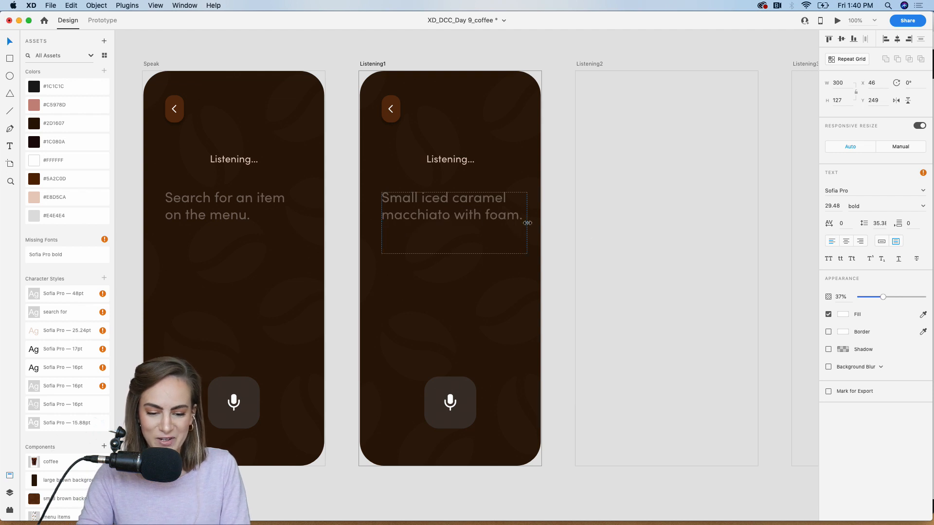
{"action": "left_click", "coordinate": [555, 62]}
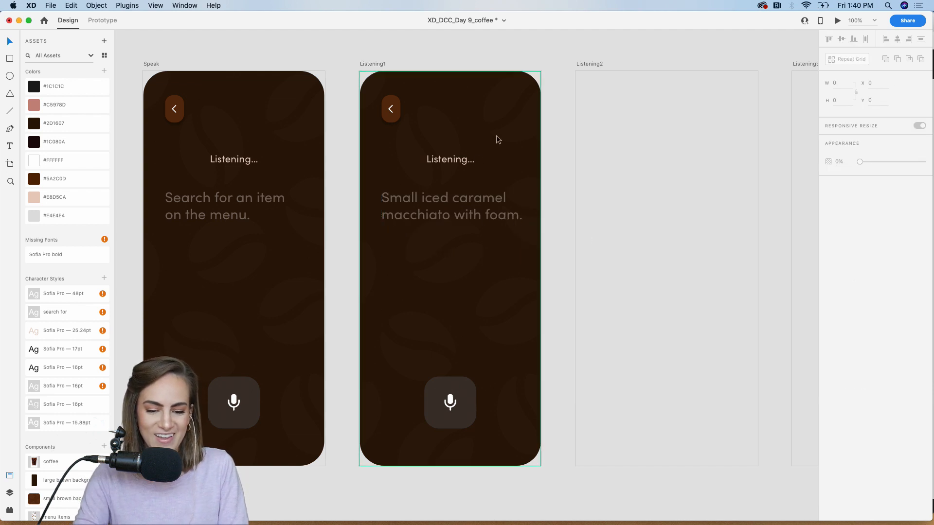
Overlay a 100% opacity copy of the macchiato text on Listening1 and cut it down to the word "Small"
{"action": "left_click", "coordinate": [434, 219]}
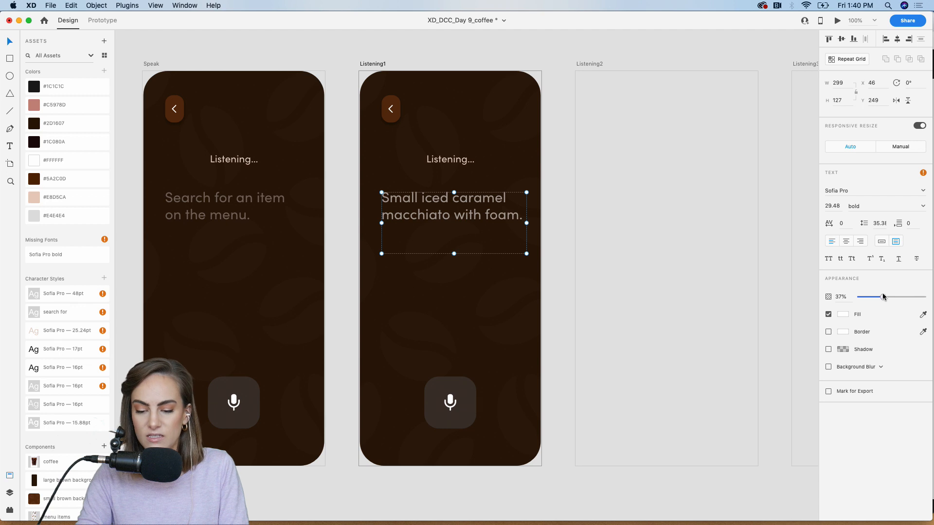
{"action": "left_click_drag", "start_coordinate": [883, 296], "coordinate": [924, 296]}
{"action": "double_click", "coordinate": [489, 218]}
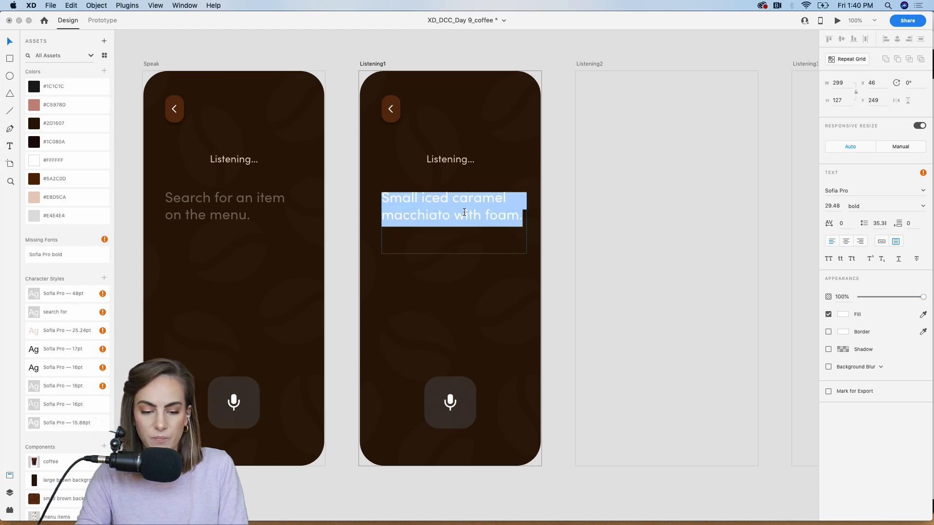
{"action": "left_click", "coordinate": [433, 202]}
{"action": "left_click_drag", "start_coordinate": [419, 198], "coordinate": [583, 242]}
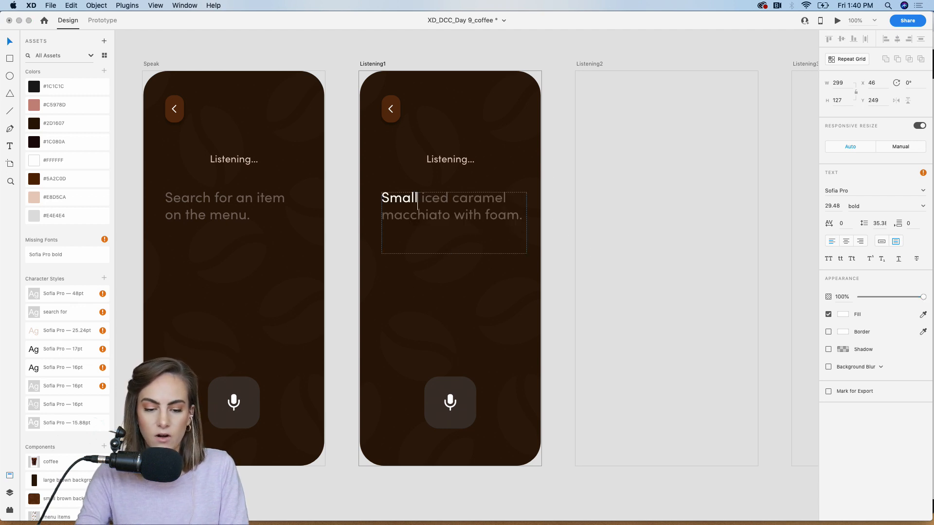
{"action": "key", "text": "Escape"}
{"action": "key", "text": "Escape"}
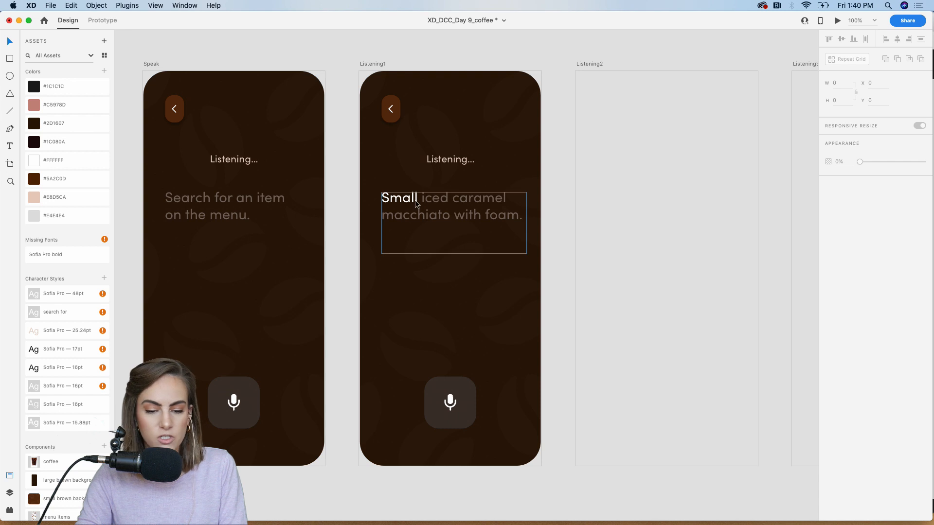
Copy the sound wave graphic from the assets artboard into Listening1 and place it above the microphone button at Y 490
{"action": "scroll", "coordinate": [351, 265], "scroll_direction": "down", "scroll_amount": 15}
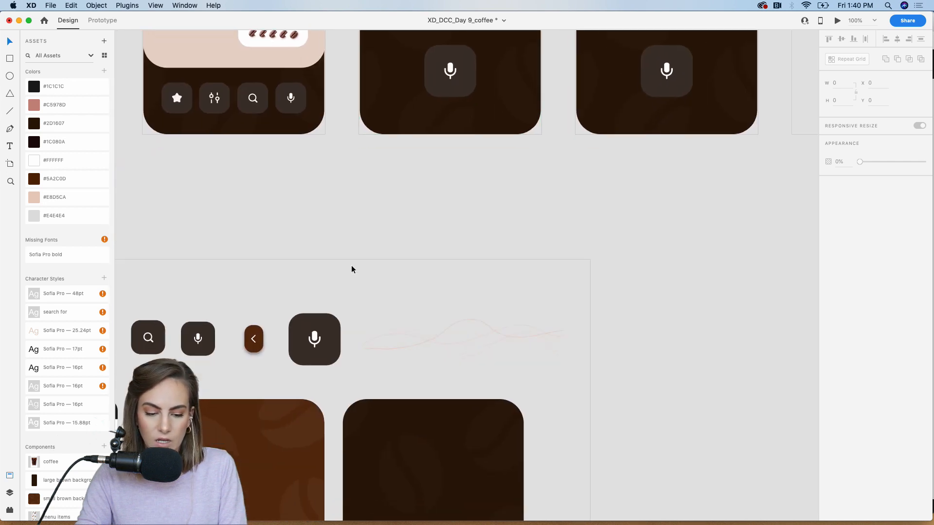
{"action": "left_click", "coordinate": [437, 311]}
{"action": "key", "text": "super+c"}
{"action": "scroll", "coordinate": [438, 314], "scroll_direction": "up", "scroll_amount": 12}
{"action": "scroll", "coordinate": [437, 314], "scroll_direction": "right", "scroll_amount": 8}
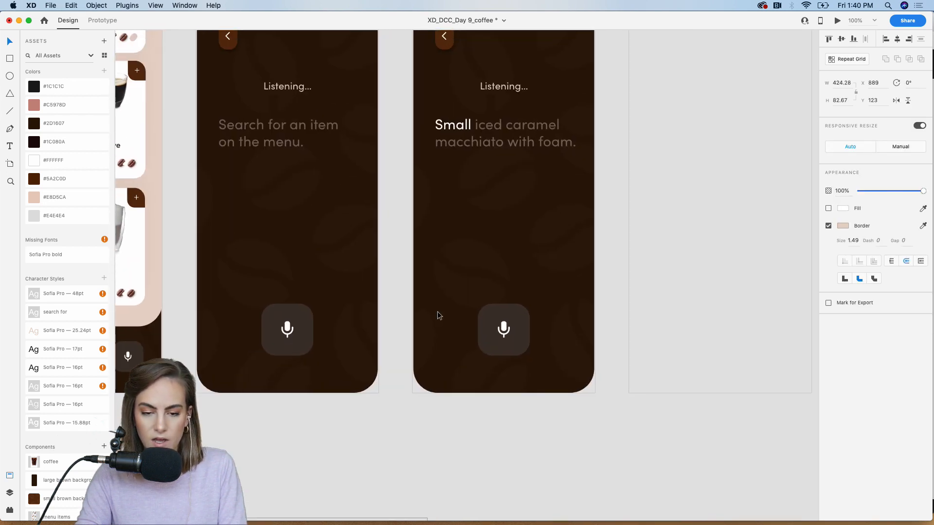
{"action": "left_click", "coordinate": [483, 273]}
{"action": "key", "text": "super+v"}
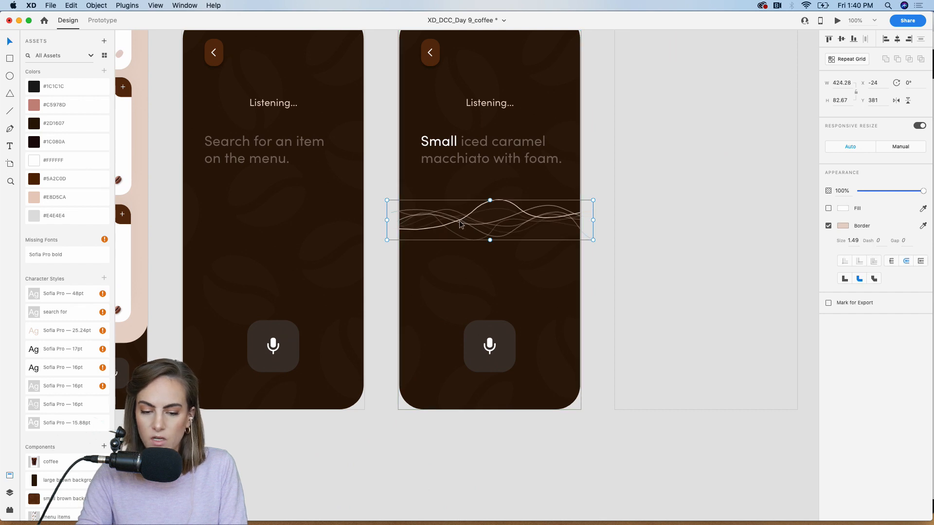
{"action": "left_click_drag", "start_coordinate": [459, 220], "coordinate": [458, 278]}
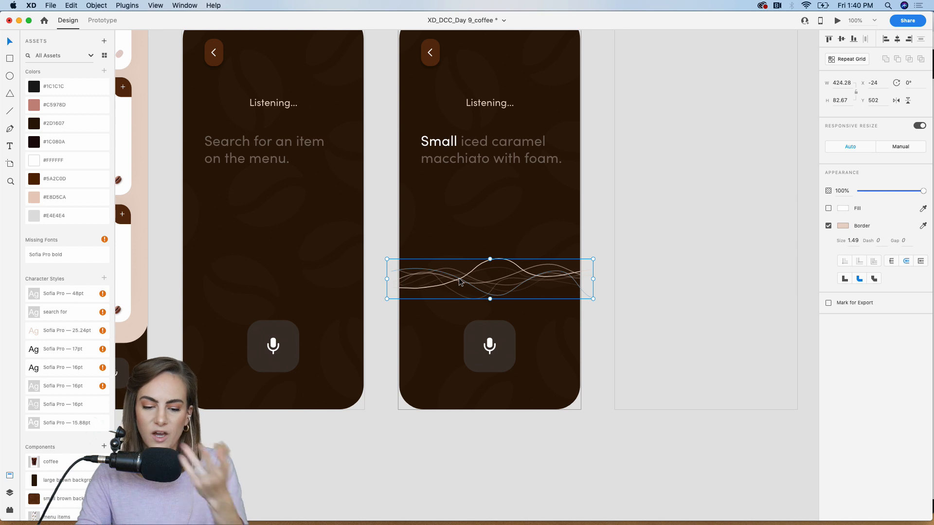
{"action": "left_click_drag", "start_coordinate": [460, 281], "coordinate": [460, 275]}
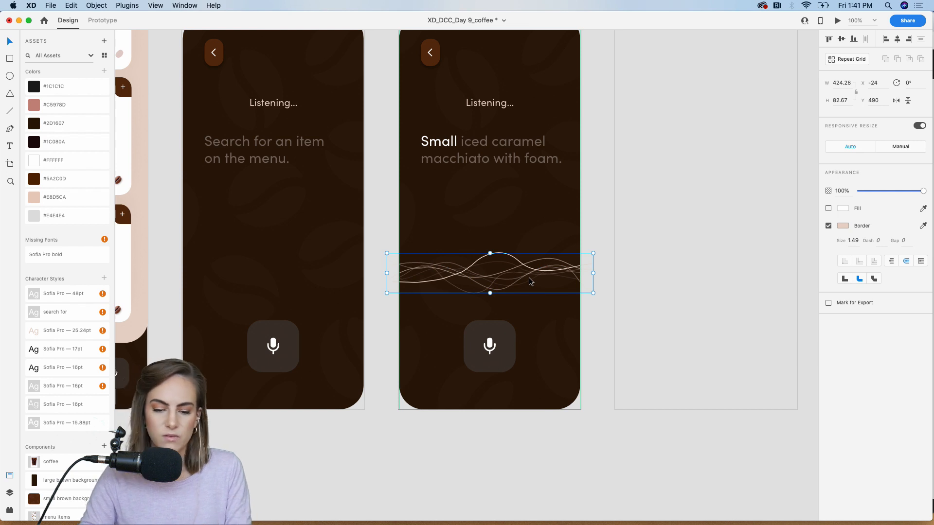
{"action": "left_click", "coordinate": [386, 179]}
Switch to prototyping and link the Speak artboard to Listening1
{"action": "scroll", "coordinate": [387, 179], "scroll_direction": "left", "scroll_amount": 3}
{"action": "scroll", "coordinate": [387, 179], "scroll_direction": "up", "scroll_amount": 1}
{"action": "scroll", "coordinate": [387, 179], "scroll_direction": "left", "scroll_amount": 3}
{"action": "scroll", "coordinate": [387, 179], "scroll_direction": "up", "scroll_amount": 2}
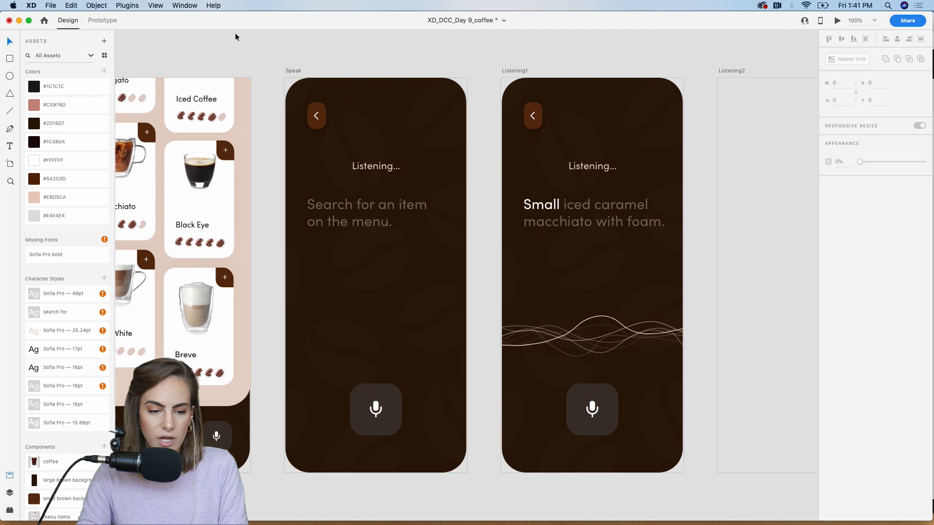
{"action": "left_click", "coordinate": [102, 20]}
{"action": "left_click", "coordinate": [339, 90]}
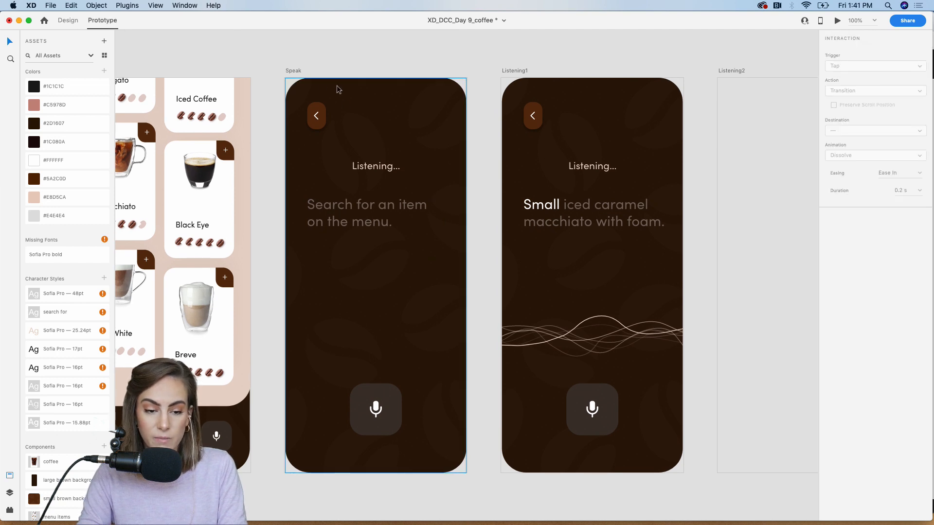
{"action": "scroll", "coordinate": [339, 90], "scroll_direction": "right", "scroll_amount": 3}
{"action": "scroll", "coordinate": [339, 90], "scroll_direction": "down", "scroll_amount": 1}
{"action": "left_click", "coordinate": [256, 66]}
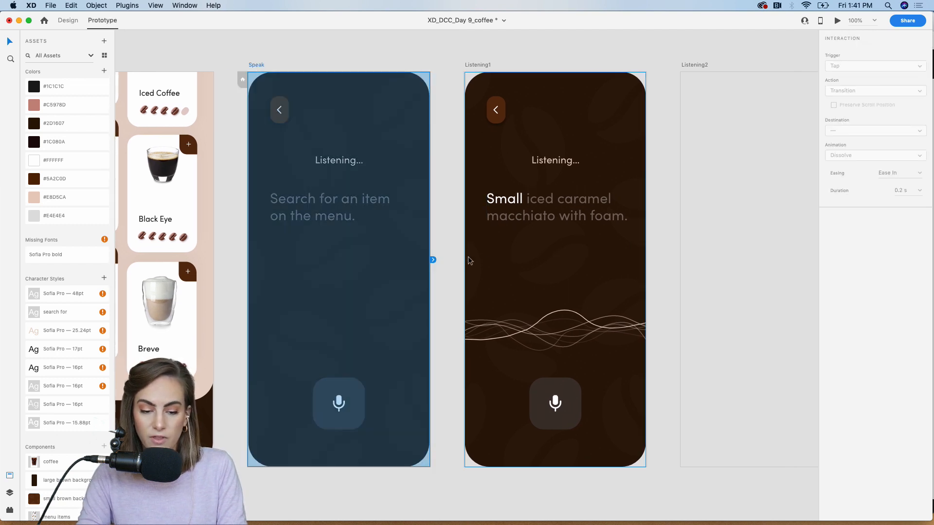
{"action": "left_click_drag", "start_coordinate": [434, 263], "coordinate": [474, 264]}
{"action": "scroll", "coordinate": [479, 264], "scroll_direction": "right", "scroll_amount": 3}
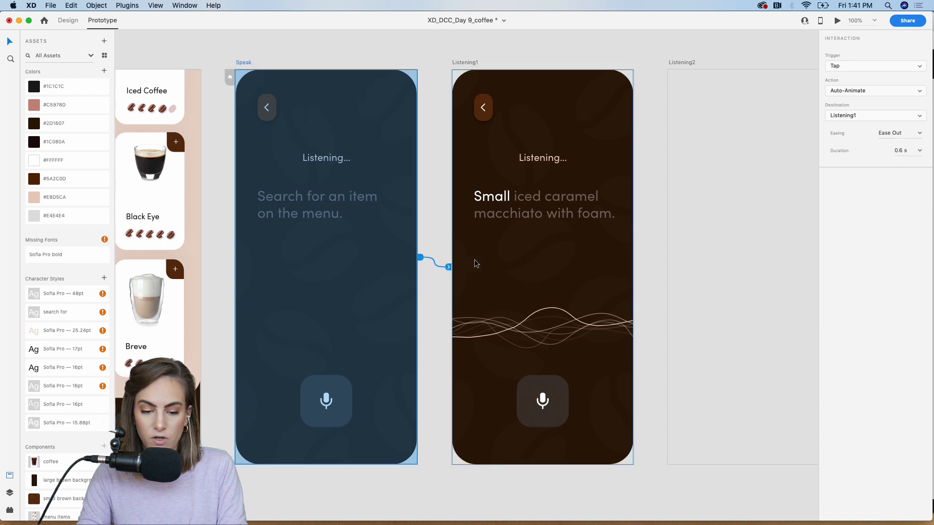
Set the Speak-to-Listening1 link to a Voice trigger with the command "Small" and a Transition action
{"action": "left_click", "coordinate": [848, 69]}
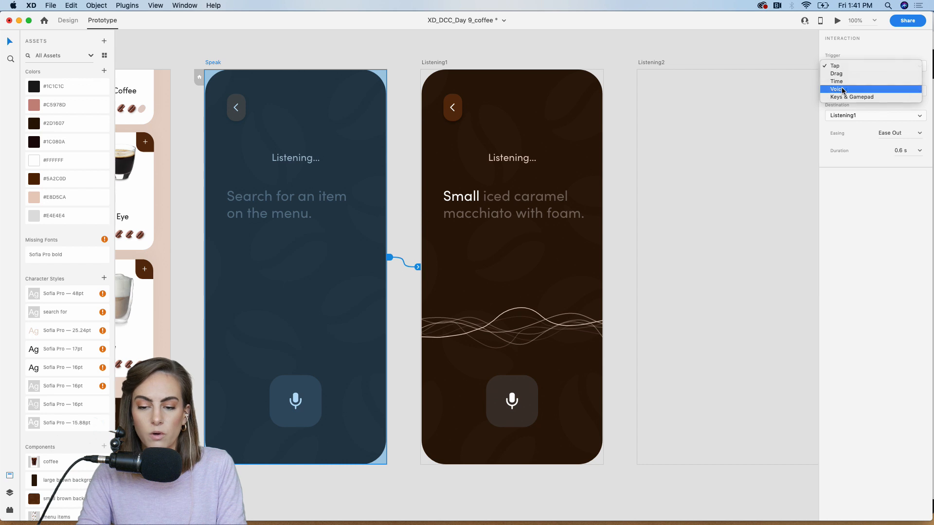
{"action": "left_click", "coordinate": [843, 91]}
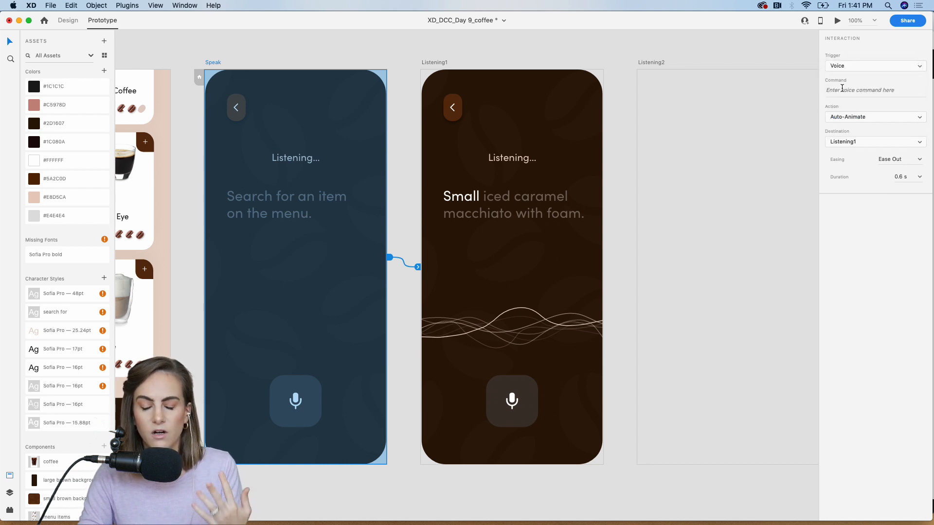
{"action": "left_click", "coordinate": [842, 90]}
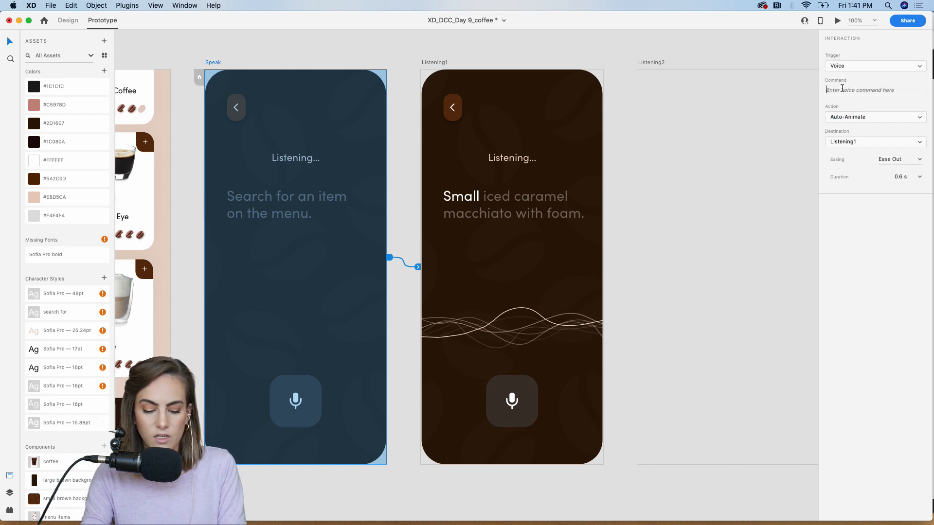
{"action": "type", "text": "Small"}
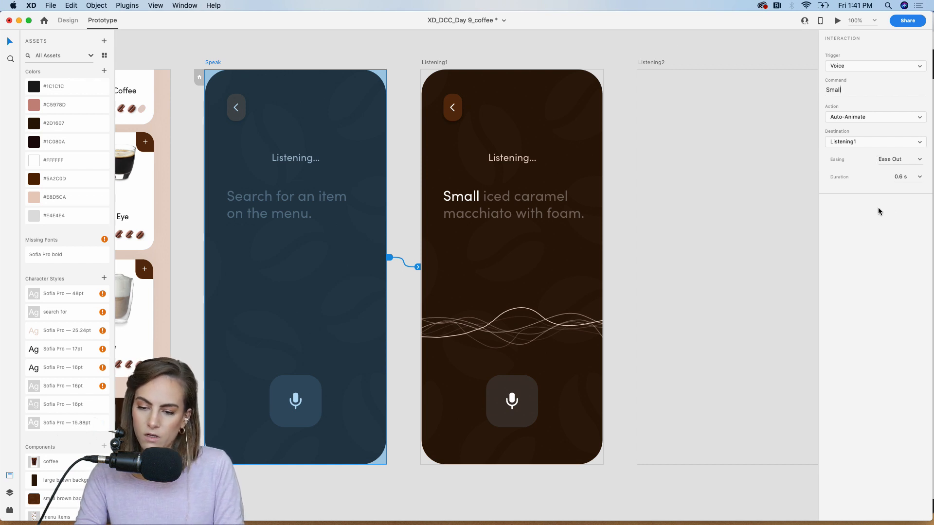
{"action": "left_click", "coordinate": [868, 118]}
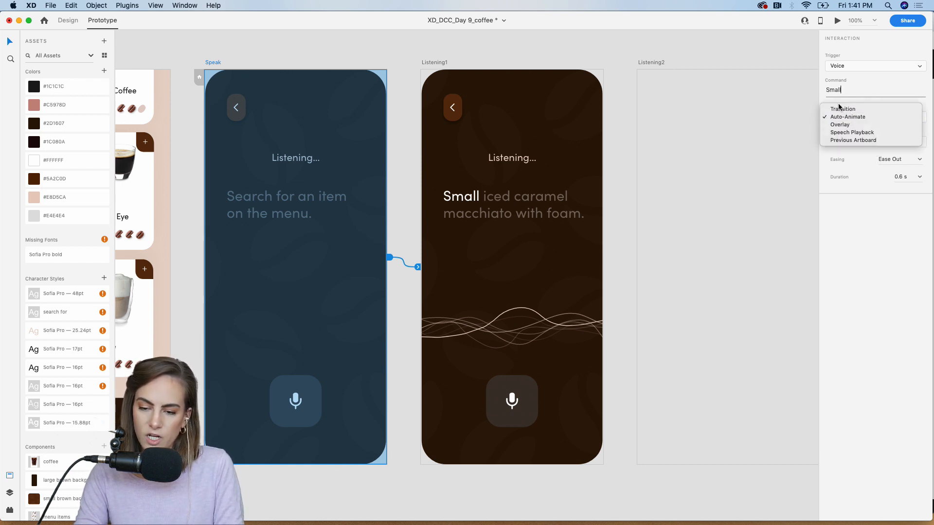
{"action": "left_click", "coordinate": [837, 109]}
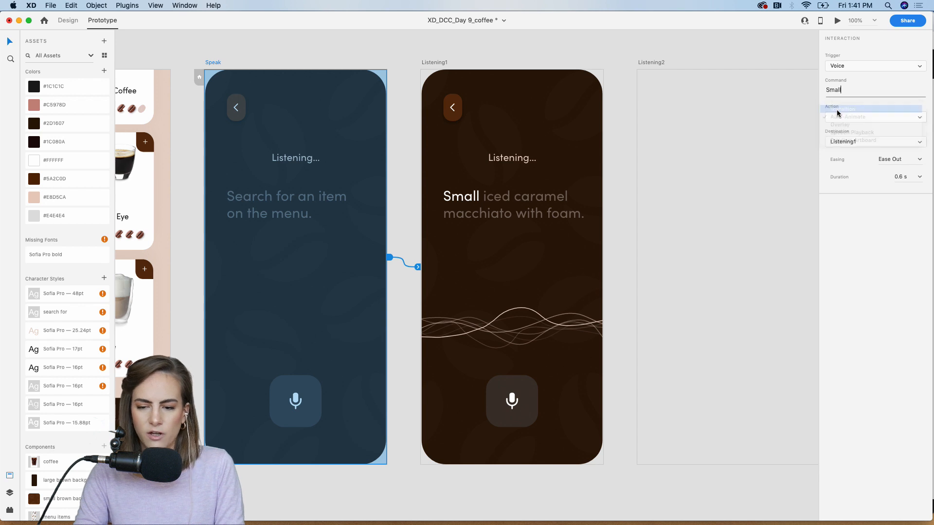
{"action": "left_click", "coordinate": [611, 47]}
Link the microphone icon in the Slide Up artboard's bottom bar to the Speak artboard
{"action": "scroll", "coordinate": [610, 47], "scroll_direction": "left", "scroll_amount": 5}
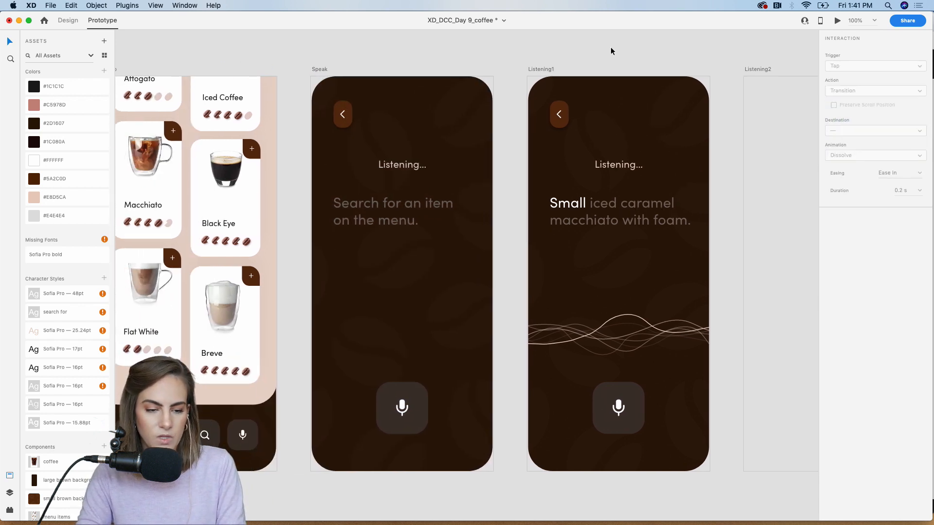
{"action": "left_click", "coordinate": [214, 71]}
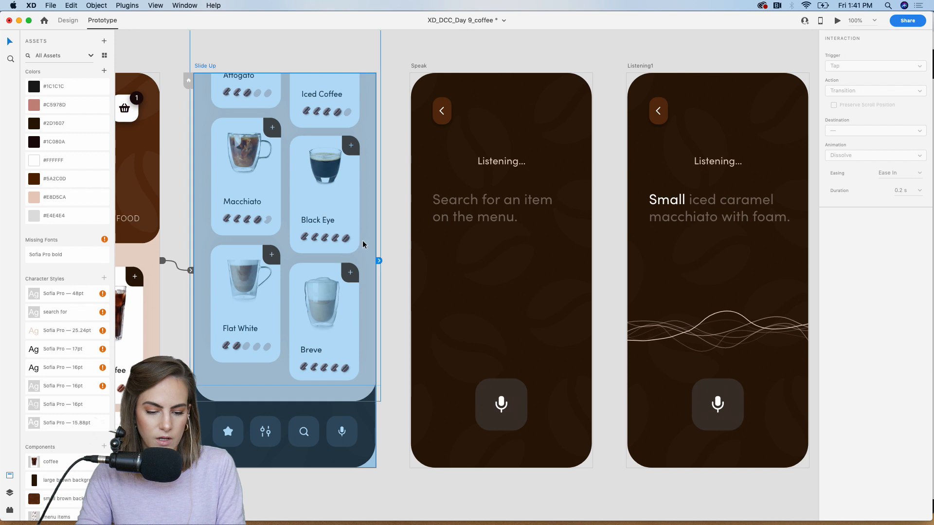
{"action": "left_click", "coordinate": [345, 445]}
{"action": "double_click", "coordinate": [343, 437]}
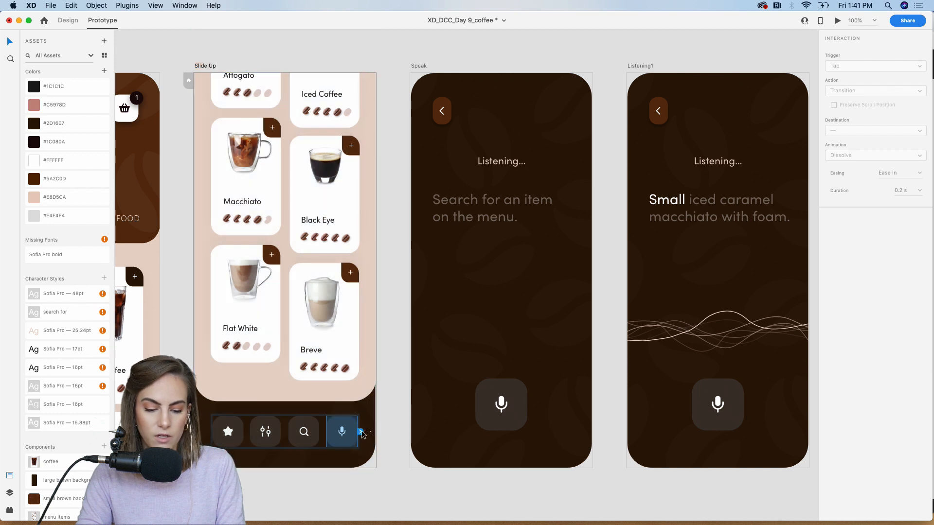
{"action": "left_click_drag", "start_coordinate": [360, 431], "coordinate": [419, 352]}
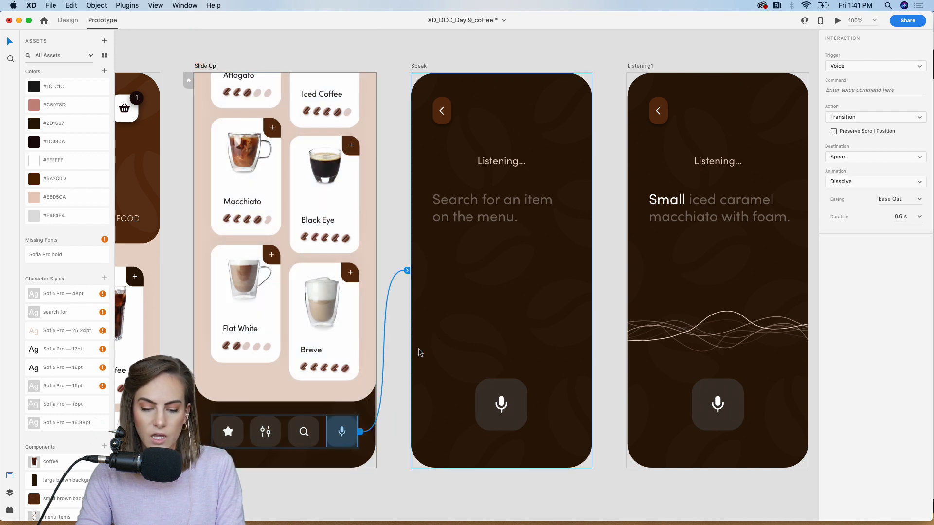
Set the microphone-to-Speak link to a Tap trigger, keeping the Transition action and Dissolve animation
{"action": "left_click", "coordinate": [837, 66]}
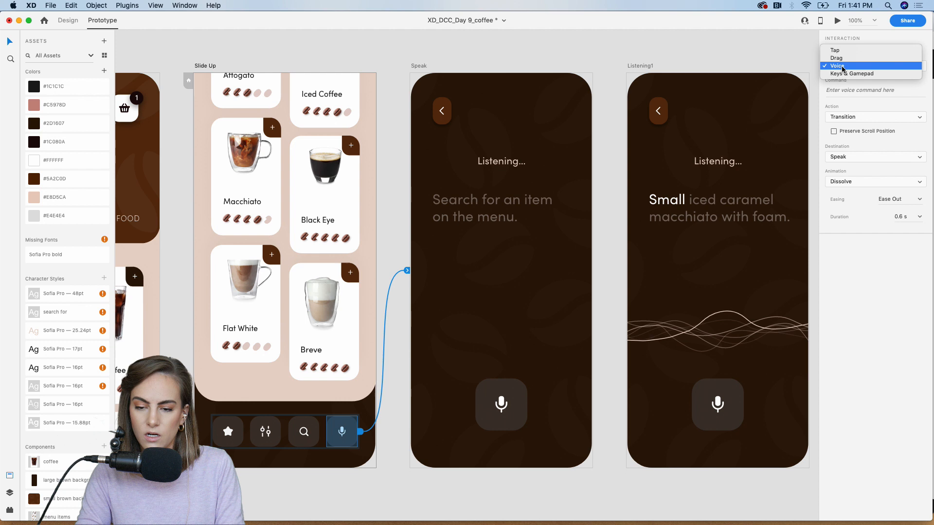
{"action": "left_click", "coordinate": [870, 51]}
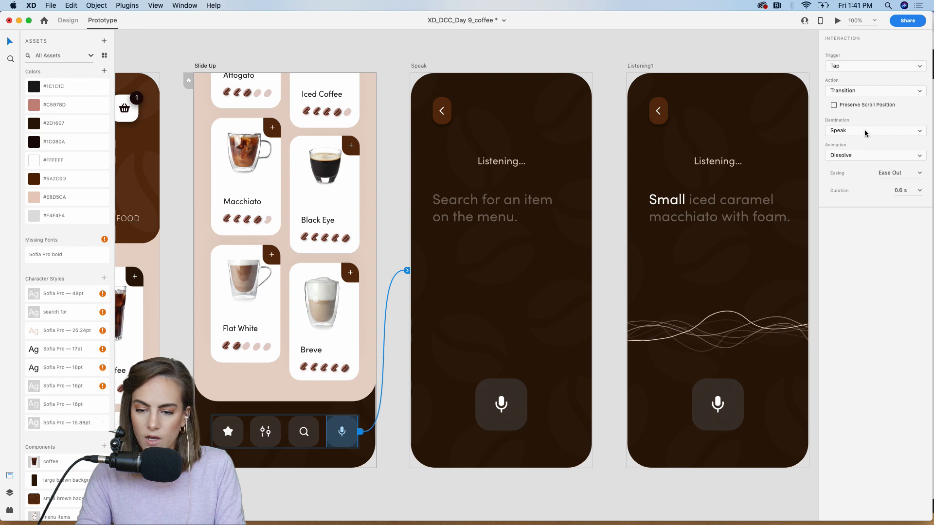
{"action": "left_click", "coordinate": [853, 155]}
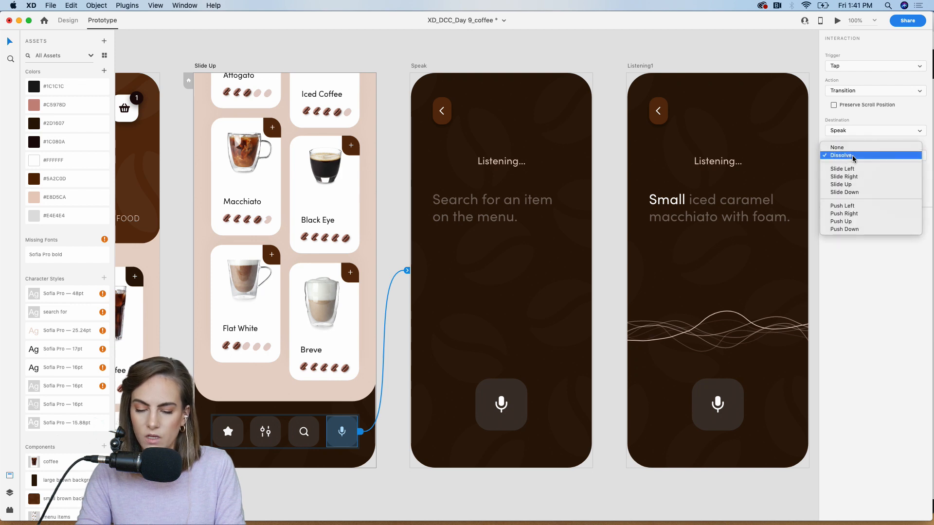
{"action": "left_click", "coordinate": [853, 155]}
{"action": "left_click", "coordinate": [919, 191]}
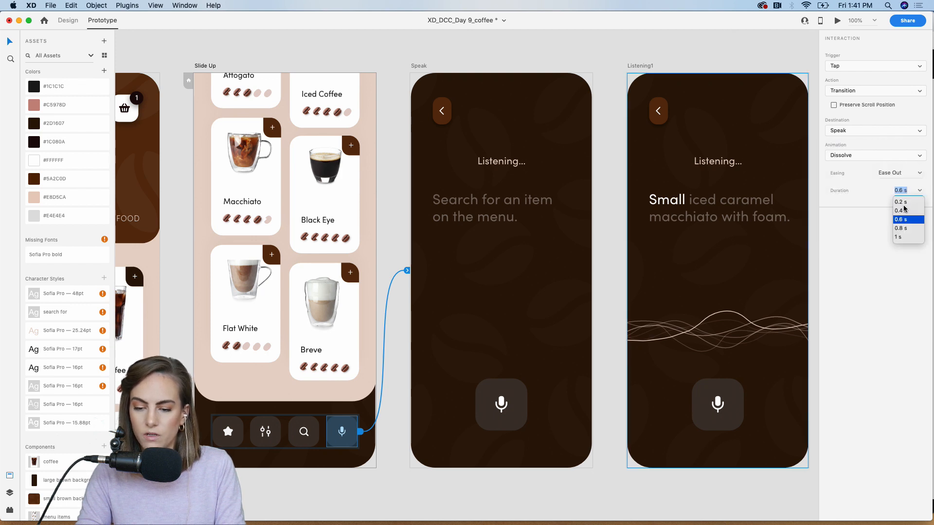
{"action": "left_click", "coordinate": [703, 62]}
Preview the prototype in an enlarged window, test the menu's microphone button and voice transition, and close the preview
{"action": "scroll", "coordinate": [696, 54], "scroll_direction": "right", "scroll_amount": 5}
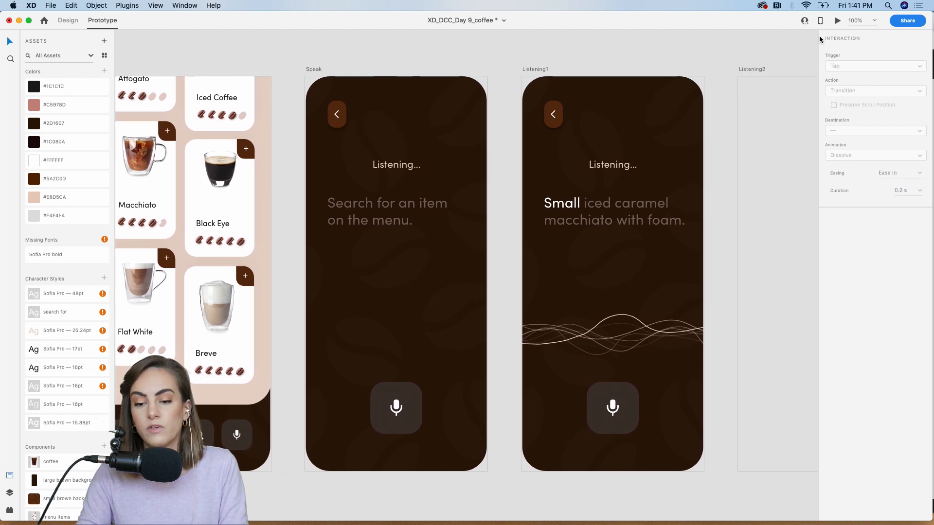
{"action": "left_click", "coordinate": [836, 21]}
{"action": "left_click_drag", "start_coordinate": [413, 70], "coordinate": [415, 19]}
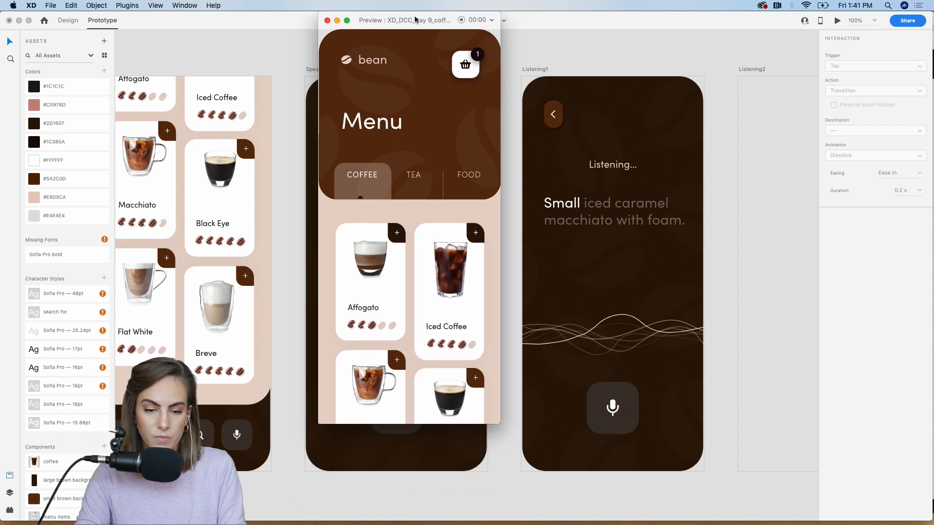
{"action": "left_click_drag", "start_coordinate": [509, 422], "coordinate": [673, 476]}
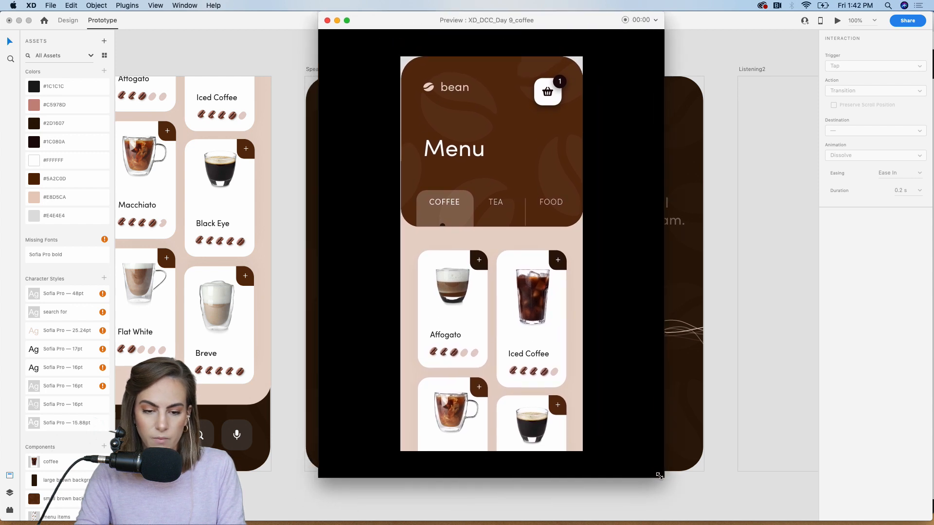
{"action": "scroll", "coordinate": [563, 440], "scroll_direction": "down", "scroll_amount": 10}
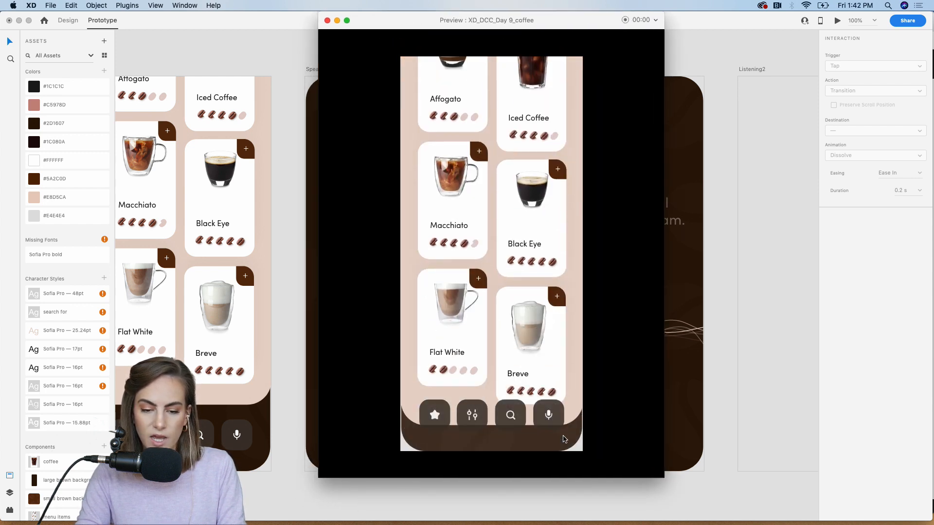
{"action": "left_click", "coordinate": [550, 414]}
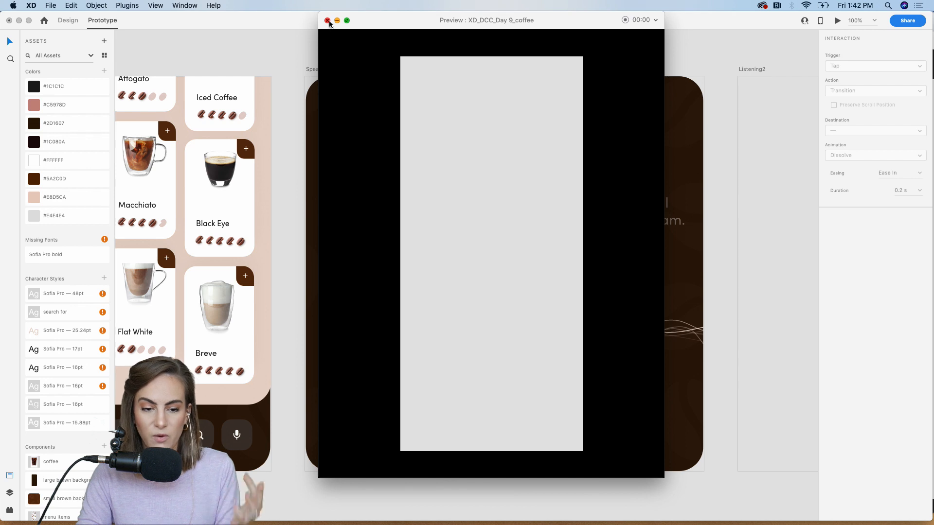
{"action": "left_click", "coordinate": [328, 21]}
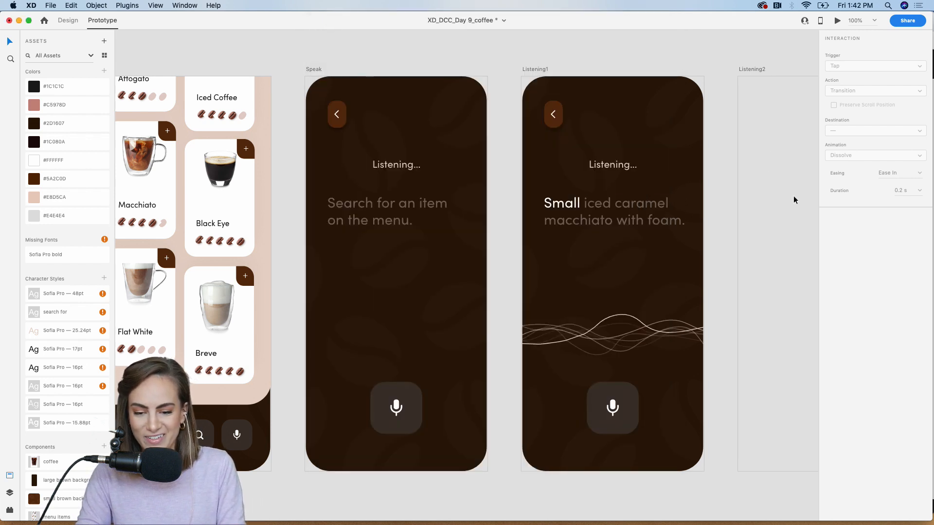
Switch back to designing and copy all of Listening1's contents into the Listening2 artboard
{"action": "scroll", "coordinate": [755, 254], "scroll_direction": "right", "scroll_amount": 2}
{"action": "left_click", "coordinate": [314, 316]}
{"action": "scroll", "coordinate": [314, 316], "scroll_direction": "right", "scroll_amount": 3}
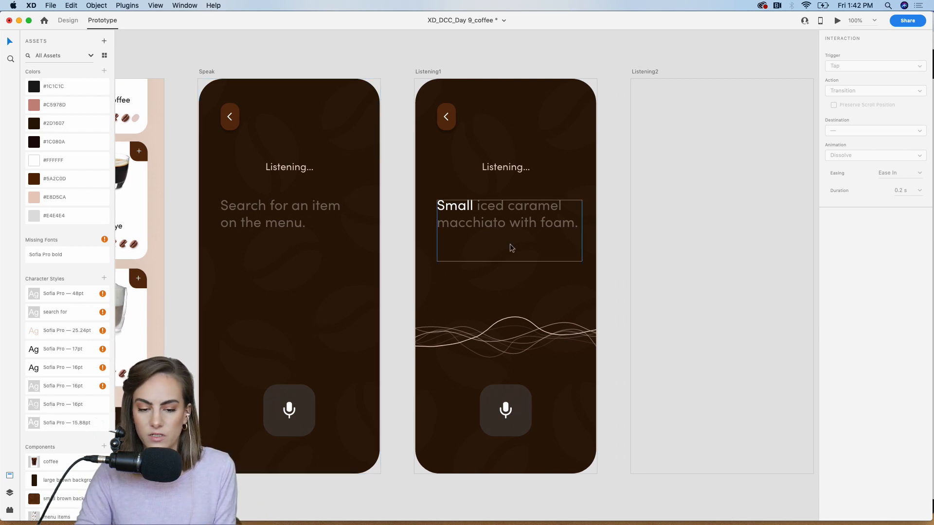
{"action": "key", "text": "super+minus"}
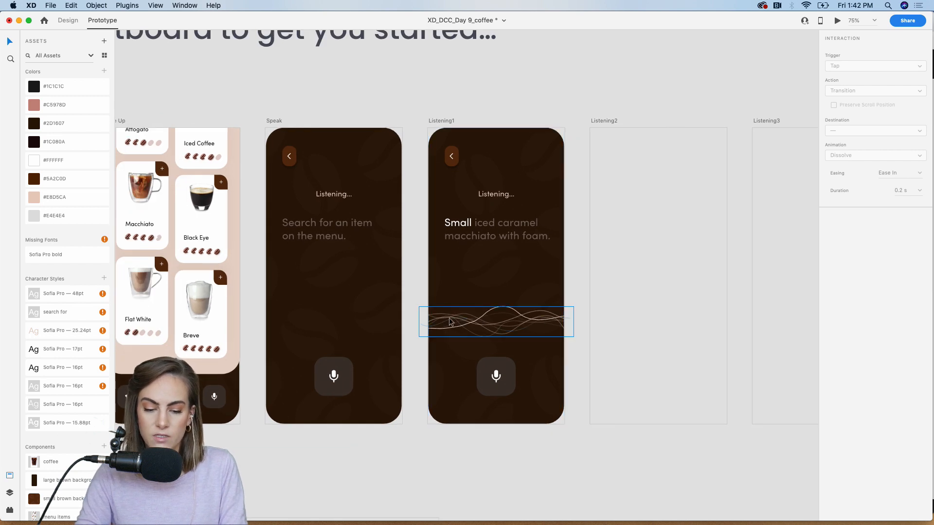
{"action": "scroll", "coordinate": [505, 318], "scroll_direction": "right", "scroll_amount": 3}
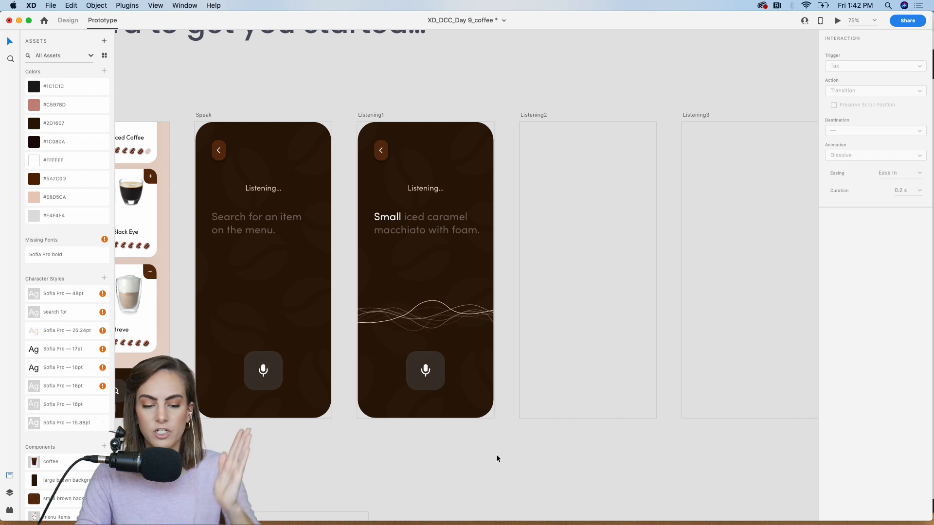
{"action": "left_click_drag", "start_coordinate": [496, 454], "coordinate": [368, 135]}
{"action": "left_click", "coordinate": [67, 20]}
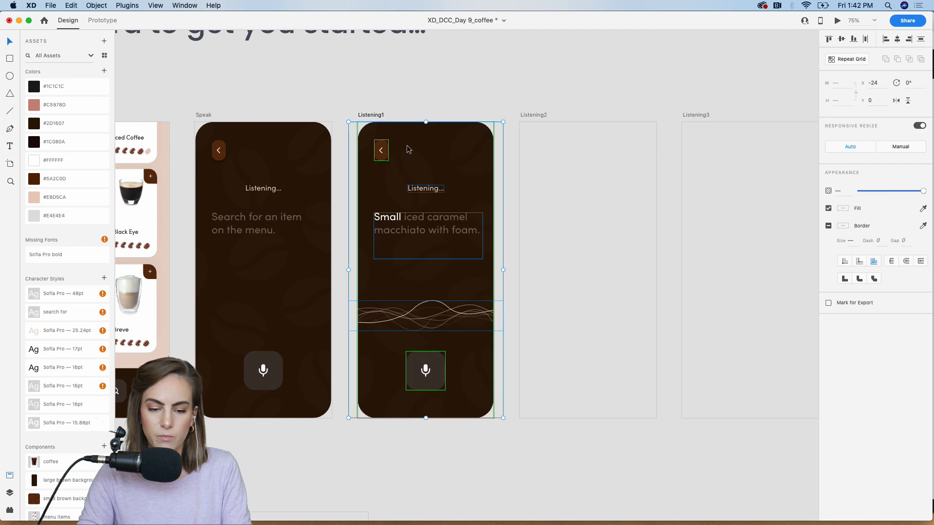
{"action": "key", "text": "cmd+c"}
{"action": "scroll", "coordinate": [407, 150], "scroll_direction": "right", "scroll_amount": 4}
{"action": "left_click", "coordinate": [476, 173]}
{"action": "key", "text": "cmd+v"}
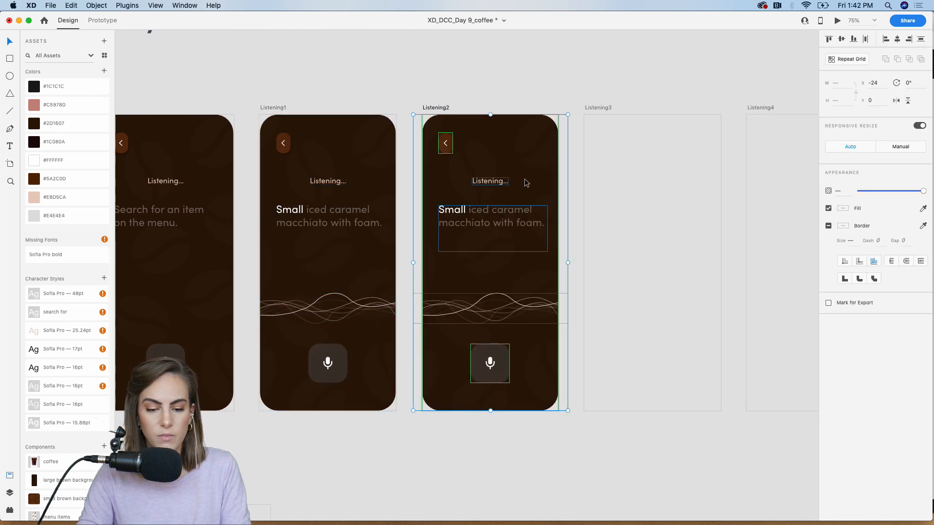
{"action": "left_click", "coordinate": [549, 87]}
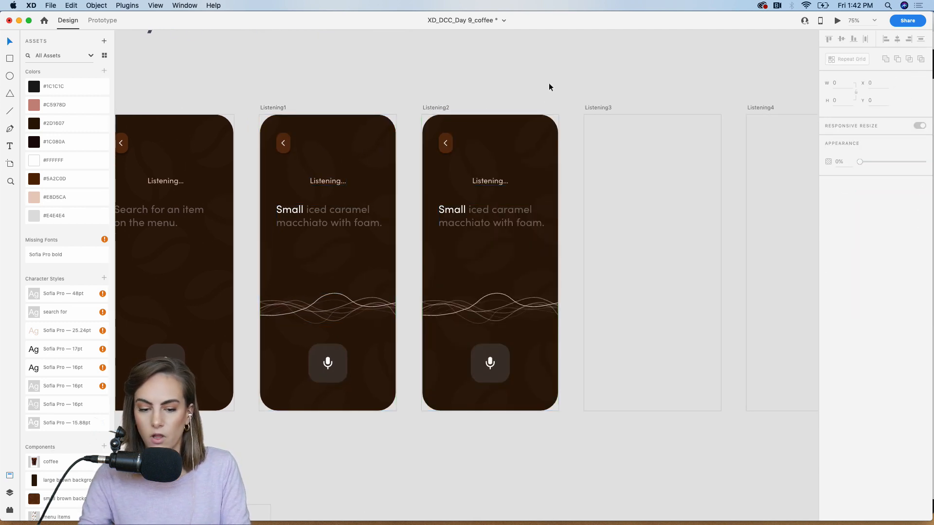
On Listening2's brightest wave line, pull the crest down to about X 196, Y 607 and raise a left anchor to about X 72, Y 522
{"action": "key", "text": "cmd+1"}
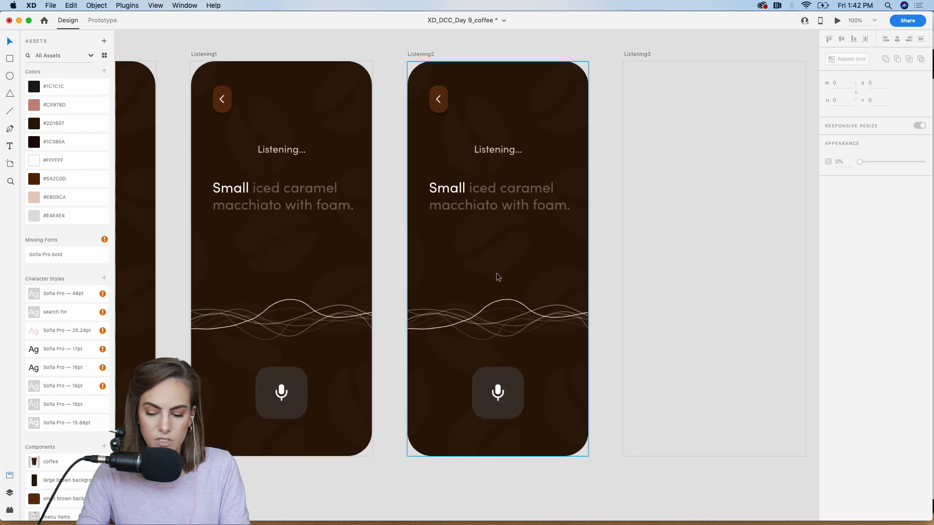
{"action": "scroll", "coordinate": [495, 273], "scroll_direction": "up", "scroll_amount": 5}
{"action": "scroll", "coordinate": [496, 273], "scroll_direction": "down", "scroll_amount": 3}
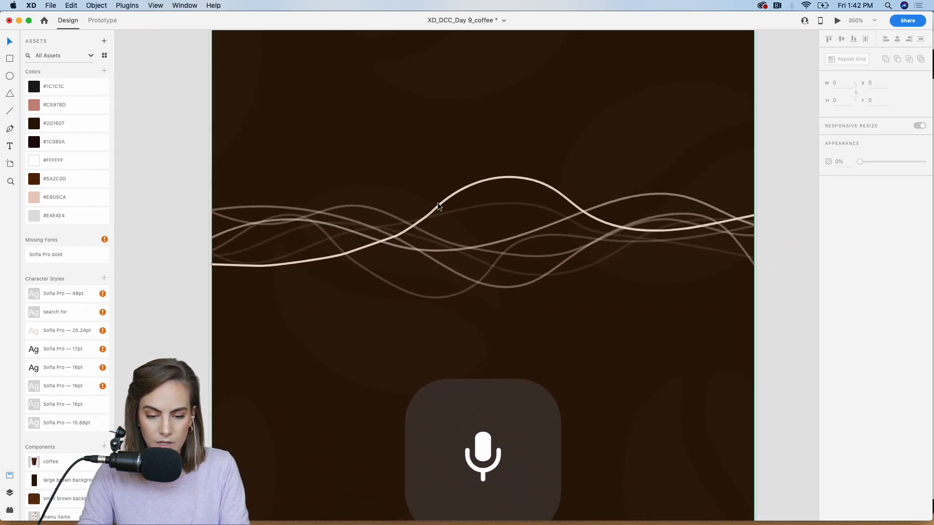
{"action": "left_click", "coordinate": [436, 204]}
{"action": "double_click", "coordinate": [436, 207]}
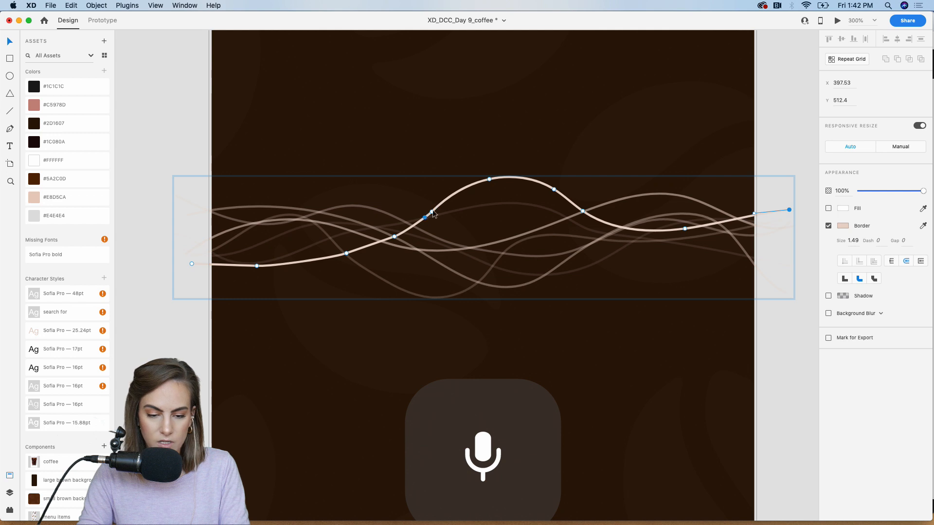
{"action": "left_click_drag", "start_coordinate": [489, 179], "coordinate": [494, 347]}
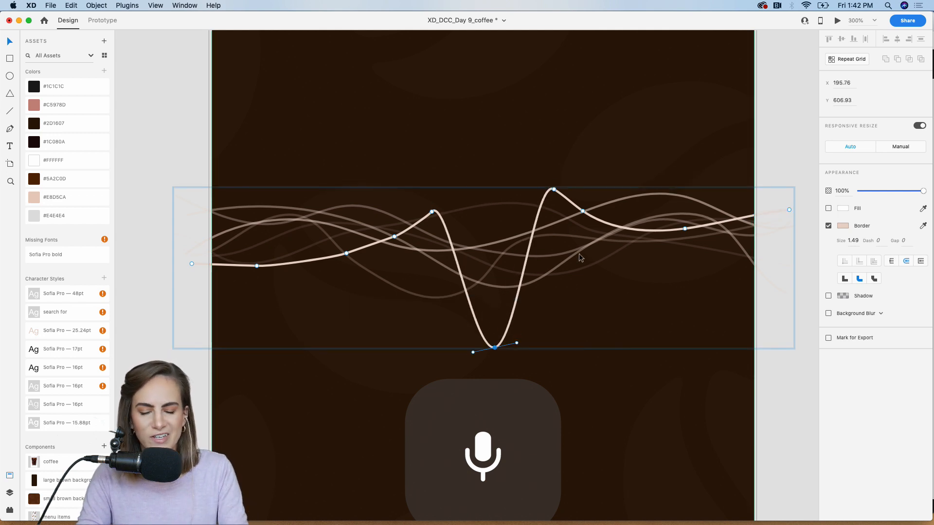
{"action": "left_click_drag", "start_coordinate": [346, 253], "coordinate": [313, 224]}
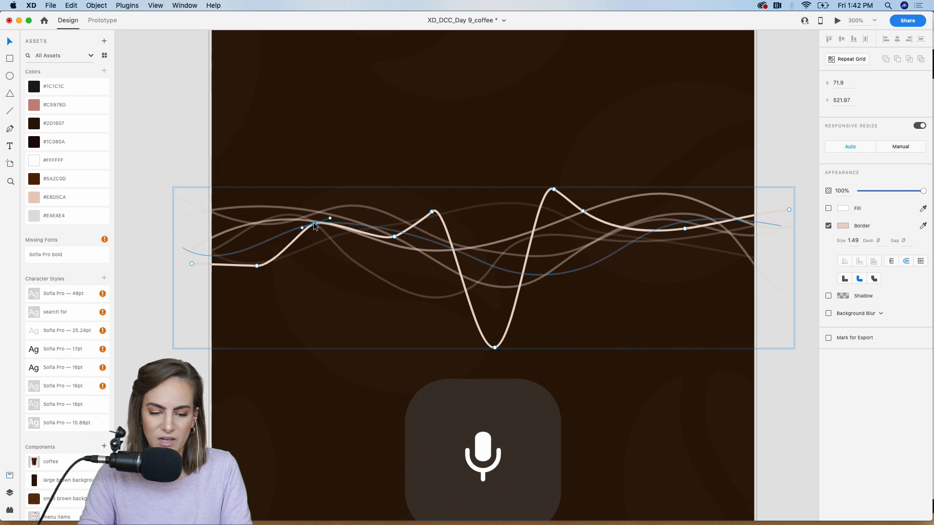
{"action": "key", "text": "Escape"}
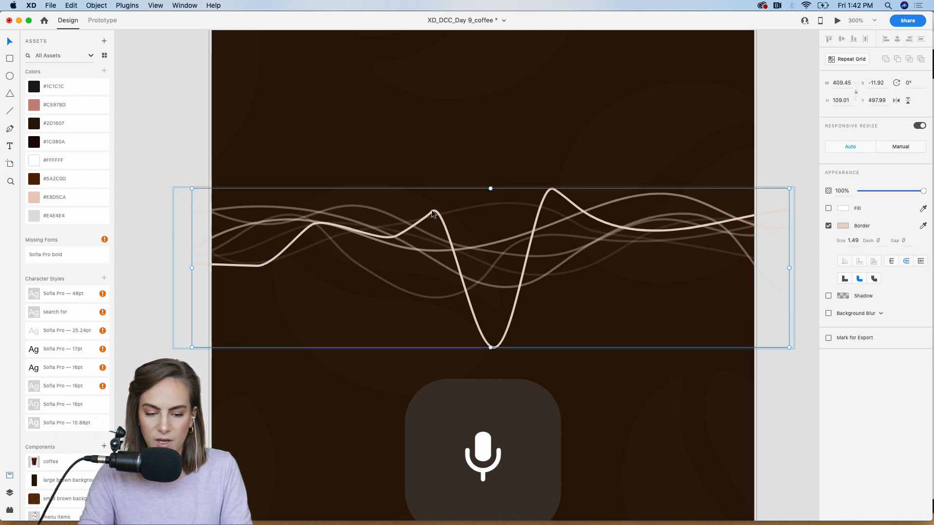
Delete the anchor before the deep trough and reposition the left anchors into peaks near Y 517 and 509 around a trough near Y 591
{"action": "double_click", "coordinate": [432, 213]}
{"action": "key", "text": "Delete"}
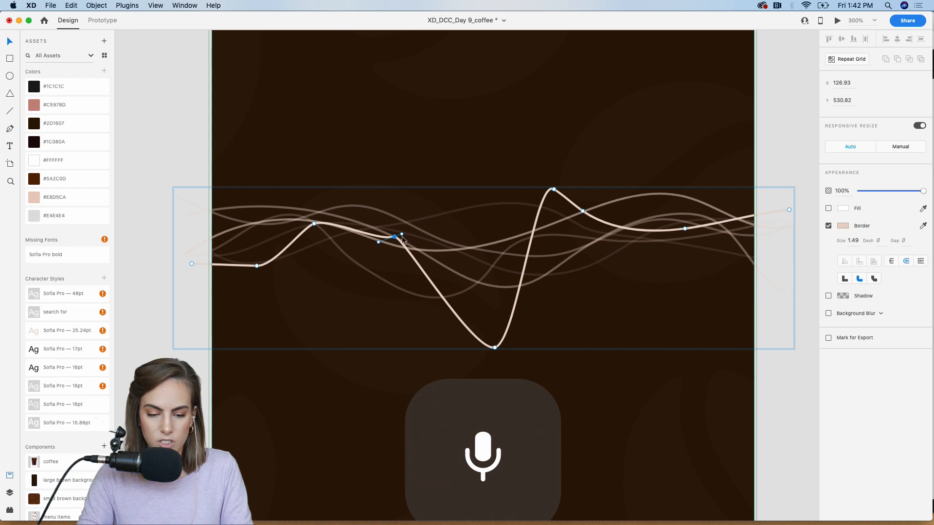
{"action": "left_click_drag", "start_coordinate": [394, 237], "coordinate": [420, 215]}
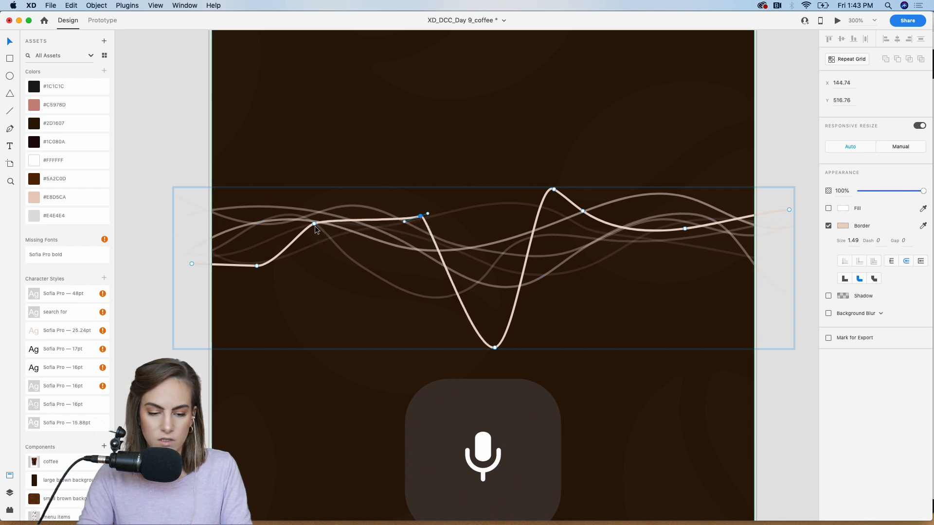
{"action": "left_click_drag", "start_coordinate": [314, 225], "coordinate": [318, 325]}
{"action": "left_click_drag", "start_coordinate": [257, 266], "coordinate": [255, 206]}
Convert the anchors at the bright wave line's leftmost peak and leftmost trough into wide, smooth curves
{"action": "double_click", "coordinate": [254, 204]}
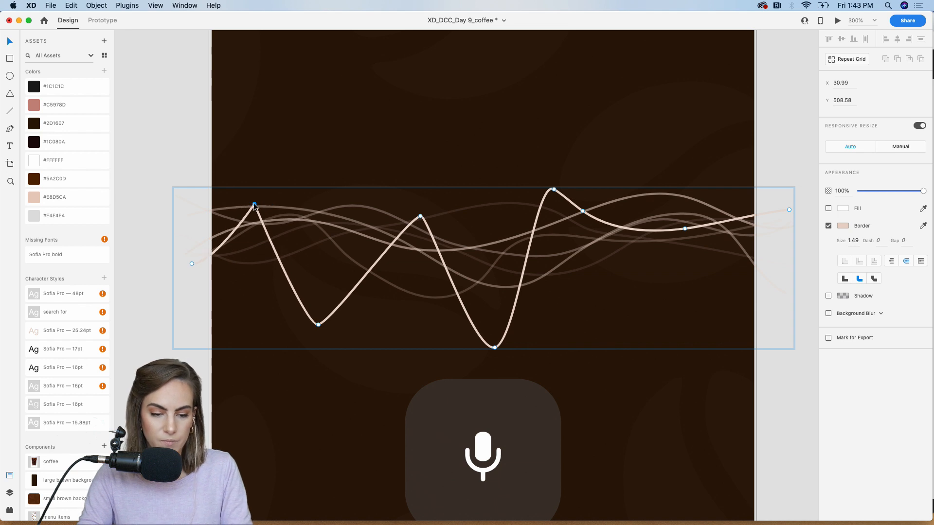
{"action": "double_click", "coordinate": [254, 205]}
{"action": "left_click_drag", "start_coordinate": [285, 219], "coordinate": [292, 201]}
{"action": "key", "text": "Escape"}
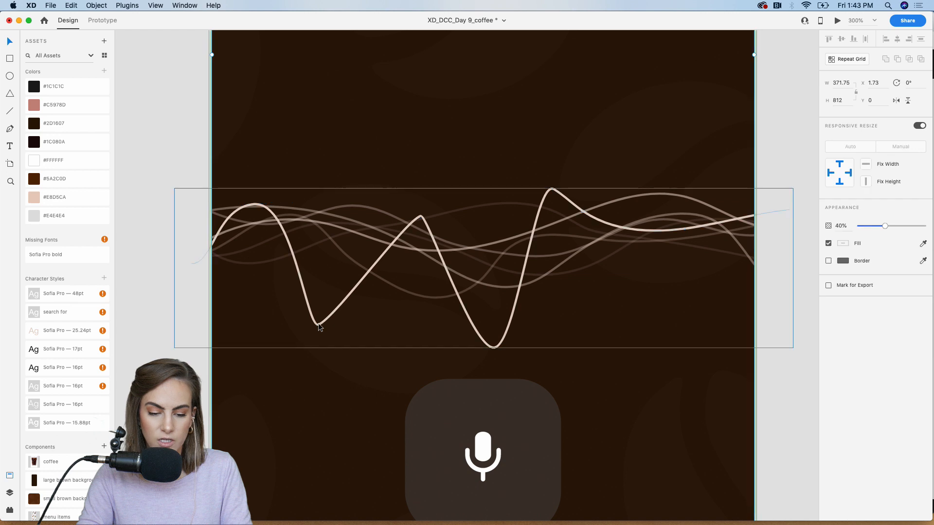
{"action": "double_click", "coordinate": [320, 323]}
{"action": "left_click", "coordinate": [319, 325]}
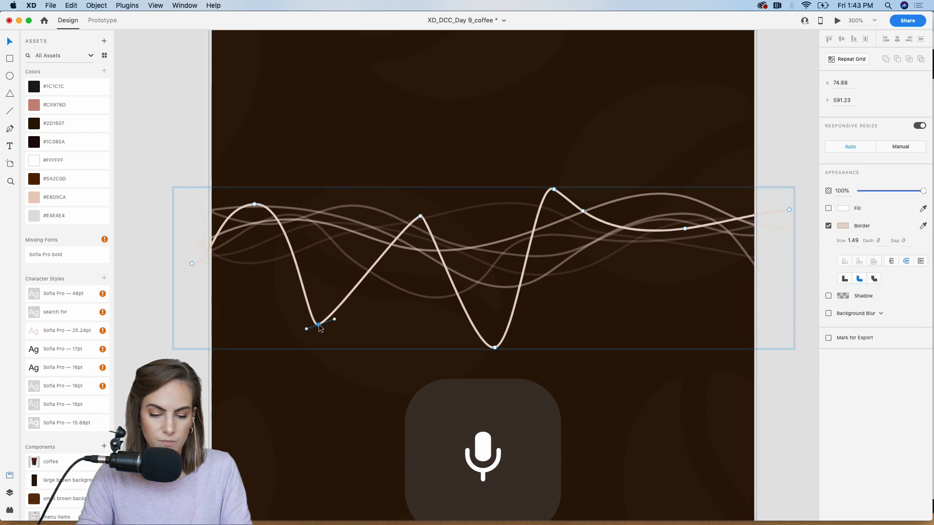
{"action": "double_click", "coordinate": [318, 325]}
{"action": "double_click", "coordinate": [319, 324]}
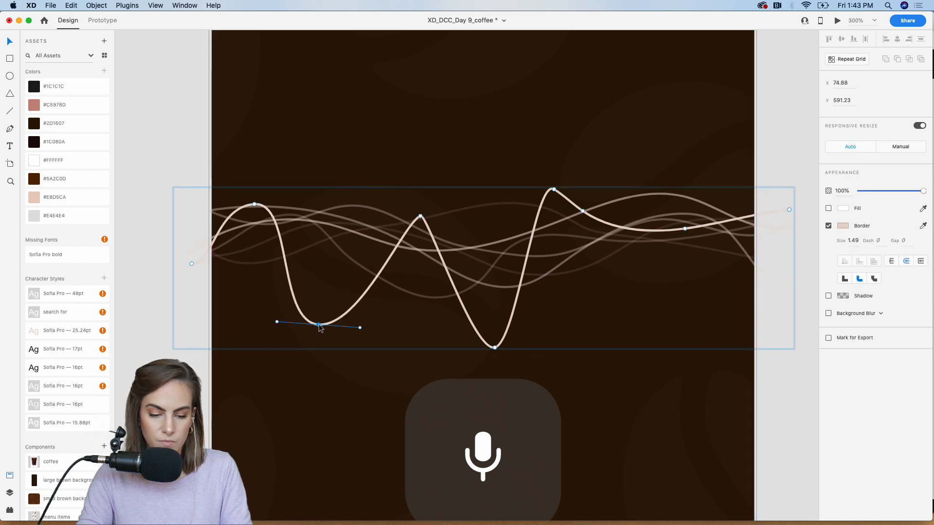
Convert the anchors at the bright wave line's middle peak and deepest trough into wide, smooth curves
{"action": "double_click", "coordinate": [420, 215]}
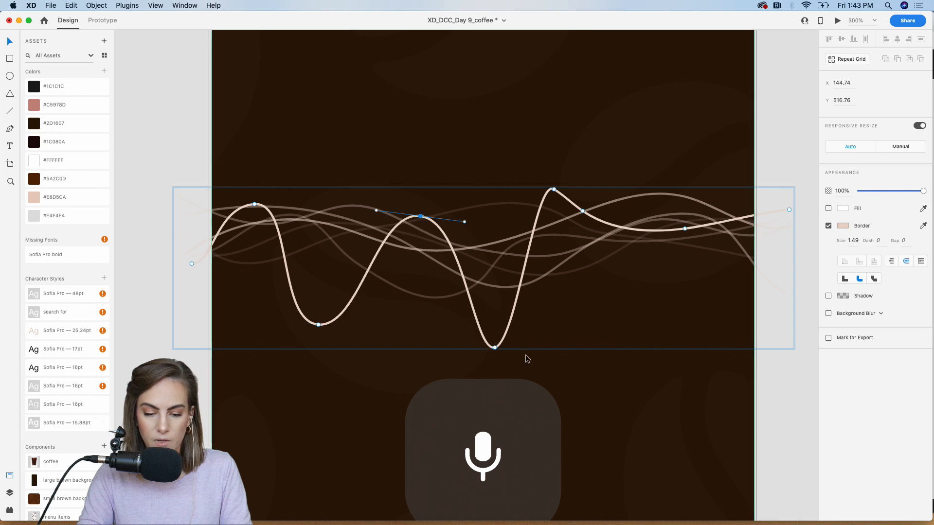
{"action": "left_click", "coordinate": [495, 348]}
{"action": "double_click", "coordinate": [494, 348]}
{"action": "double_click", "coordinate": [494, 348]}
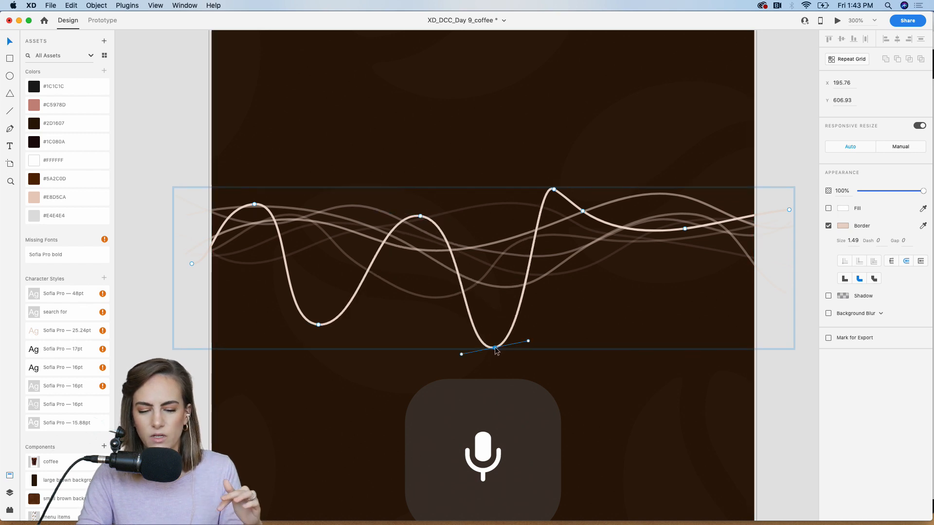
Drop the extra anchor past the bright line's right peak, shift that peak rightward and pull the following anchor down to about X 329, Y 598
{"action": "double_click", "coordinate": [554, 190]}
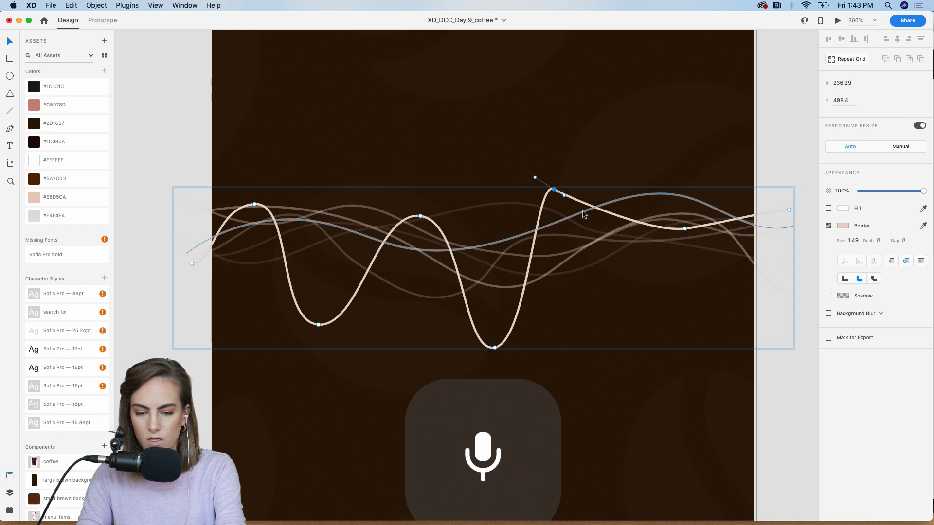
{"action": "left_click_drag", "start_coordinate": [559, 195], "coordinate": [609, 195]}
{"action": "left_click", "coordinate": [685, 228]}
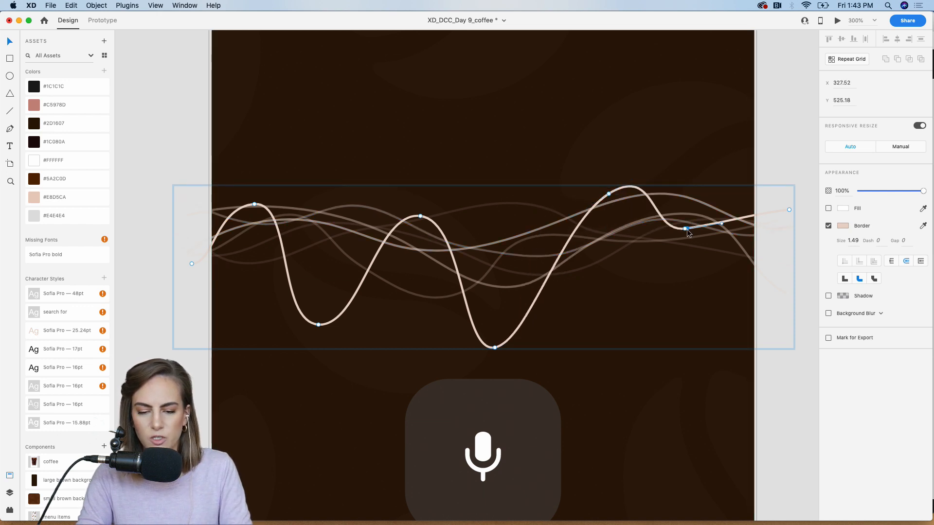
{"action": "double_click", "coordinate": [685, 229]}
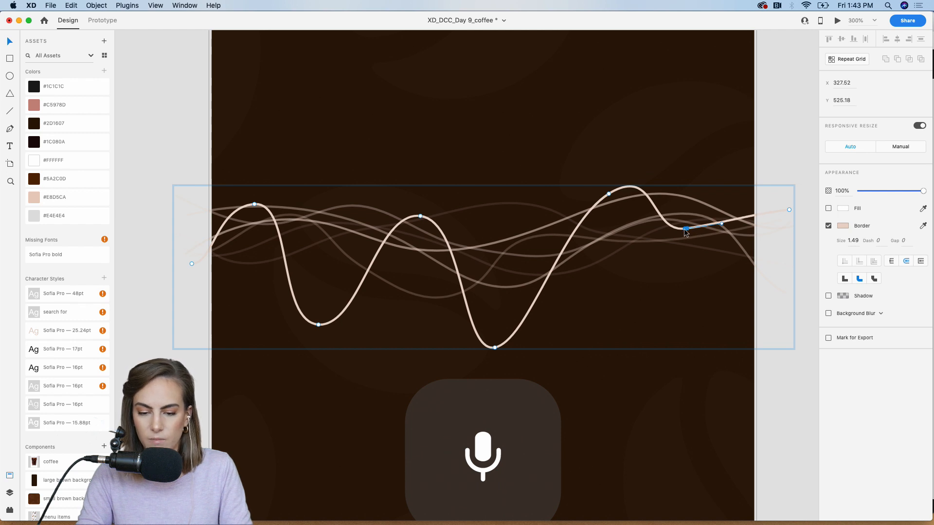
{"action": "left_click_drag", "start_coordinate": [684, 229], "coordinate": [689, 335]}
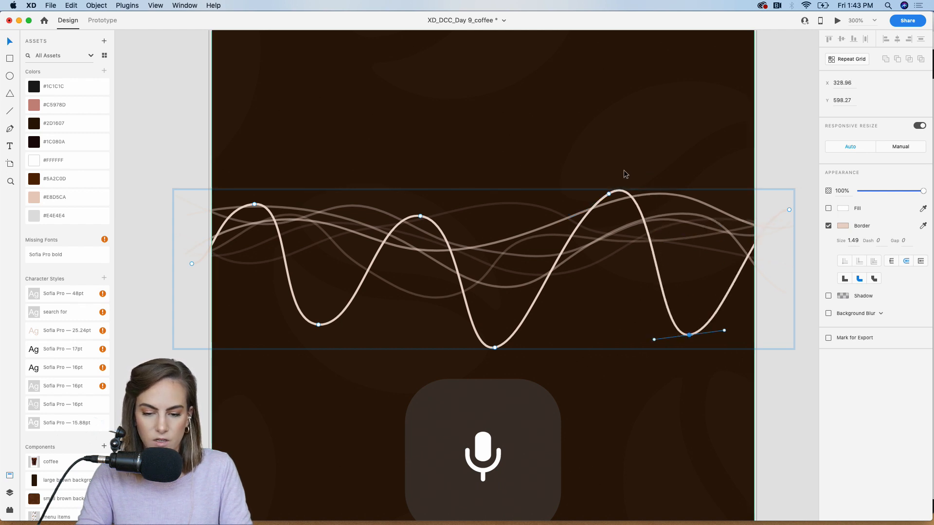
Level the bright line's right peak, raise the right trough to about Y 570 and lower the leftmost peak to about X 32, Y 533
{"action": "left_click", "coordinate": [608, 194]}
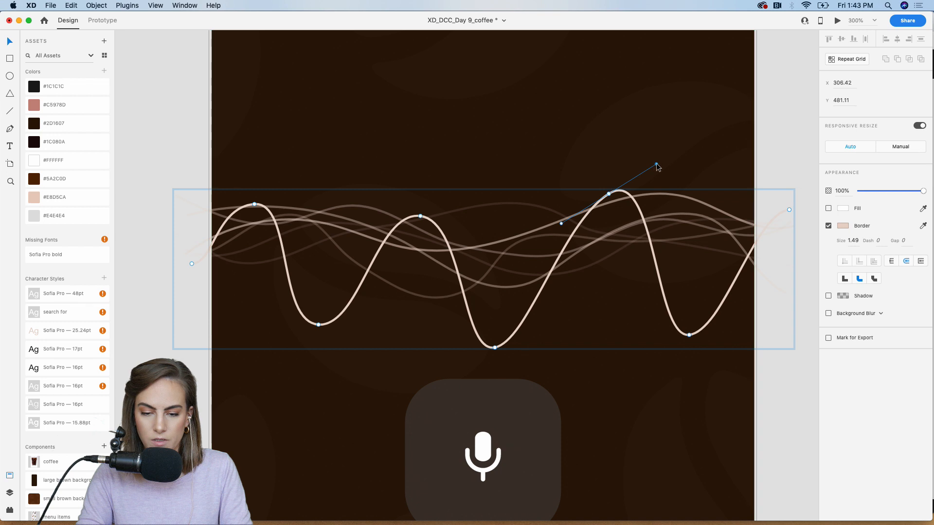
{"action": "left_click_drag", "start_coordinate": [656, 164], "coordinate": [667, 191]}
{"action": "left_click_drag", "start_coordinate": [689, 335], "coordinate": [688, 294]}
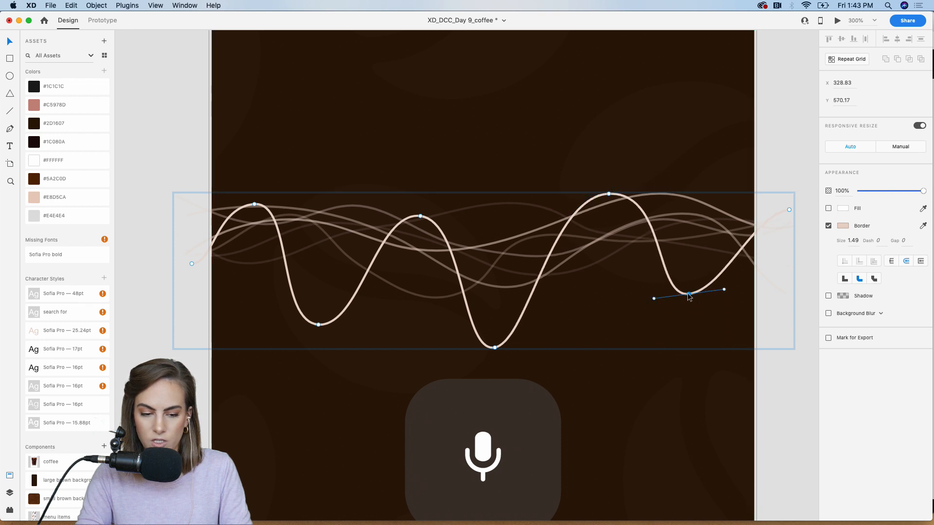
{"action": "left_click", "coordinate": [254, 204]}
{"action": "left_click_drag", "start_coordinate": [254, 204], "coordinate": [256, 240]}
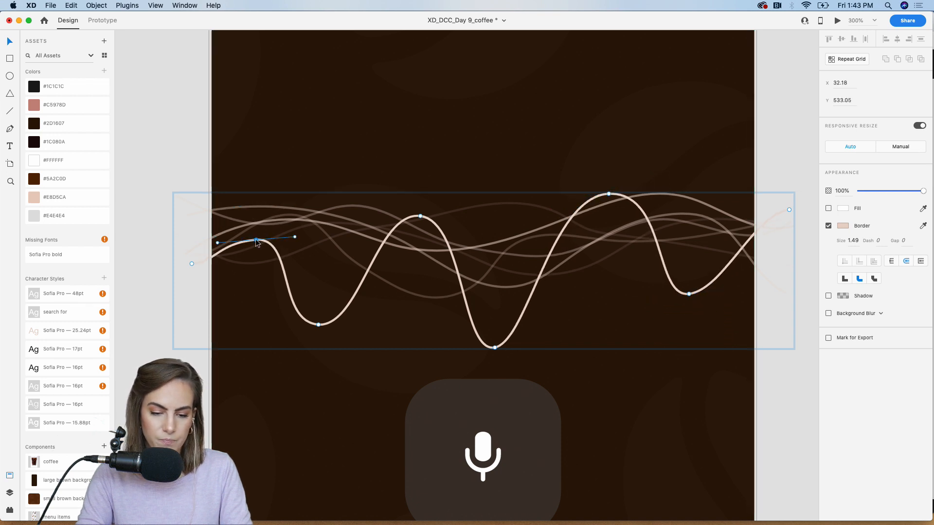
On the 59% opacity wave line, pull the first inner anchor down to about X 56, Y 566 and smooth the next one into a raised crest
{"action": "double_click", "coordinate": [501, 241]}
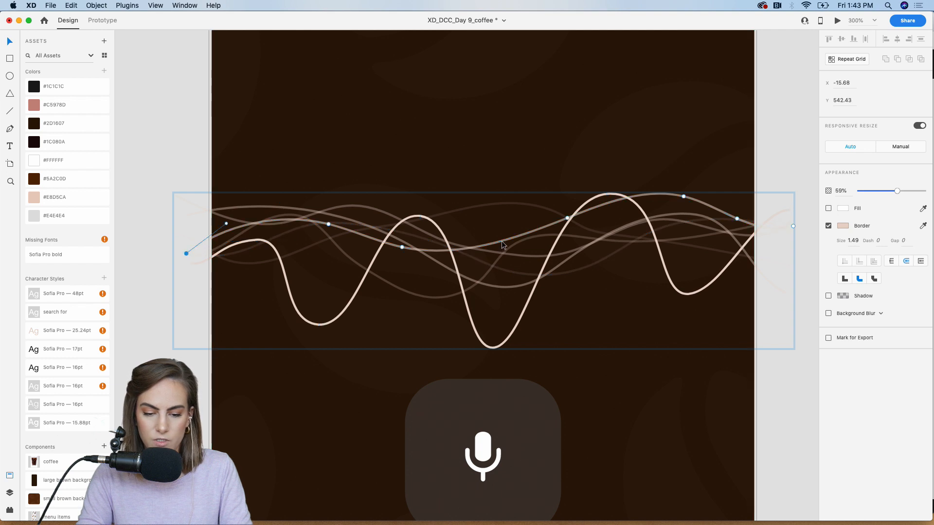
{"action": "left_click_drag", "start_coordinate": [402, 247], "coordinate": [429, 228]}
{"action": "left_click_drag", "start_coordinate": [328, 224], "coordinate": [291, 292]}
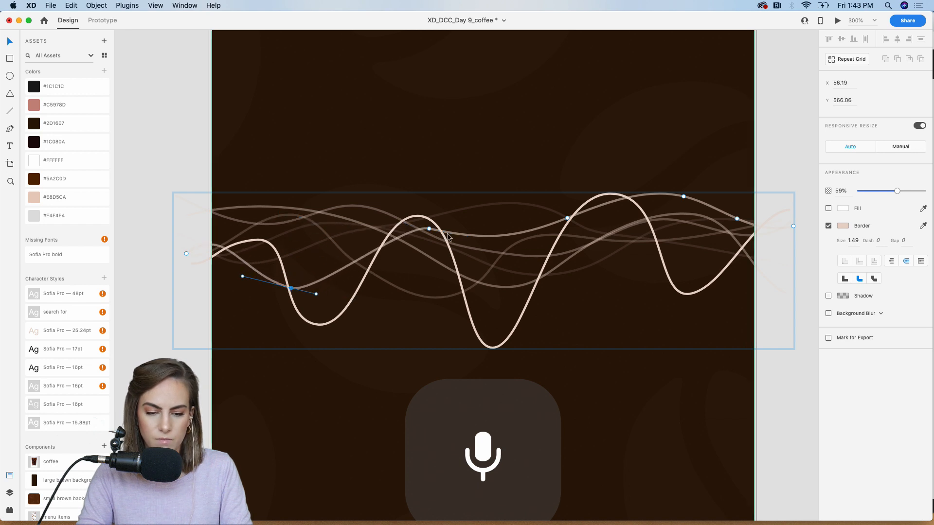
{"action": "left_click", "coordinate": [428, 229]}
{"action": "double_click", "coordinate": [428, 229]}
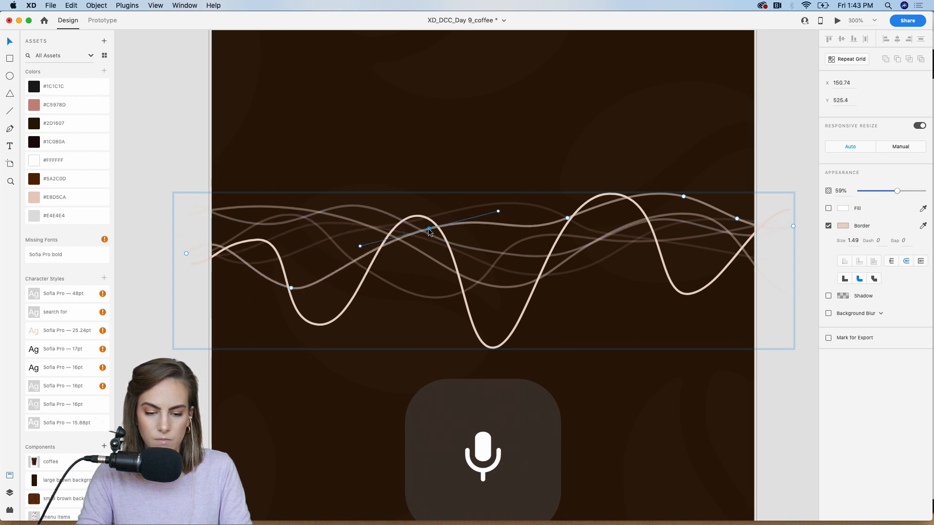
{"action": "left_click_drag", "start_coordinate": [429, 229], "coordinate": [389, 226]}
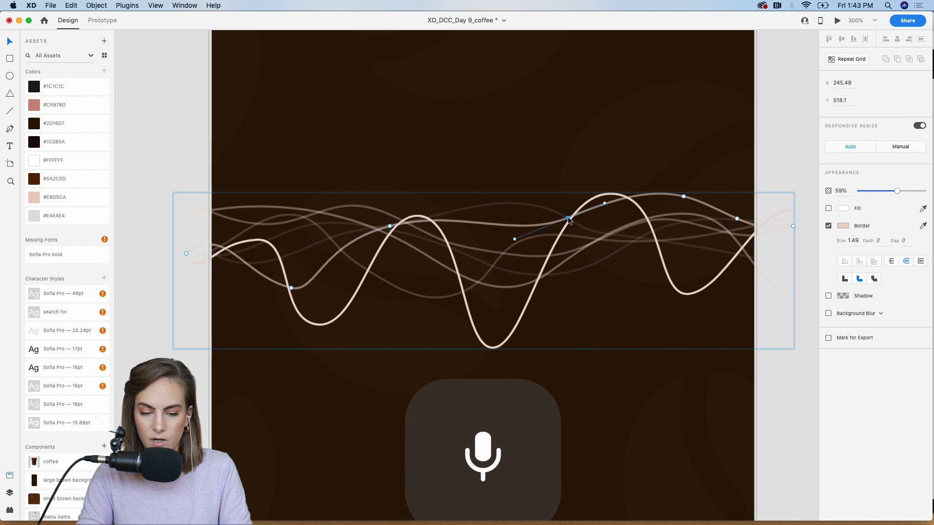
Reshape the 59% line's right half with a trough near X 246, Y 571, a crest near X 322, Y 524 and a deep dip at the artboard edge
{"action": "left_click_drag", "start_coordinate": [566, 218], "coordinate": [569, 297]}
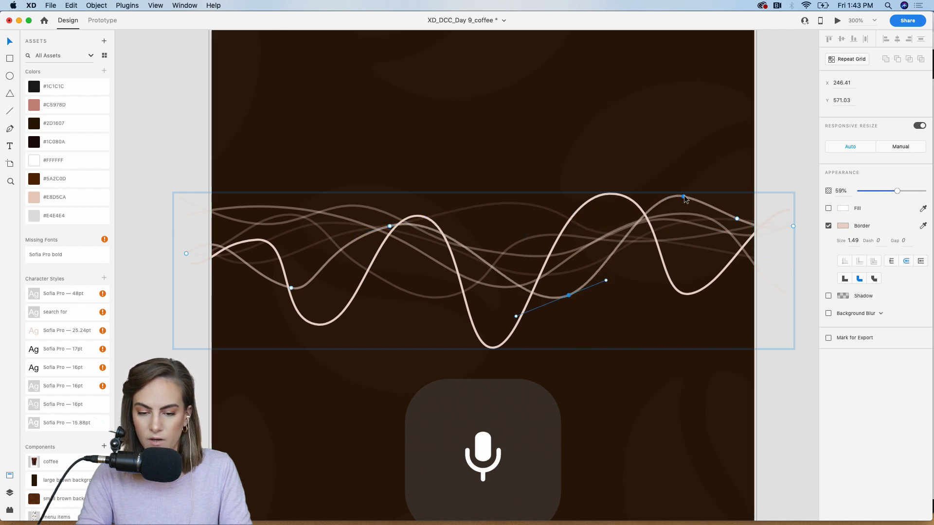
{"action": "left_click_drag", "start_coordinate": [683, 196], "coordinate": [679, 228]}
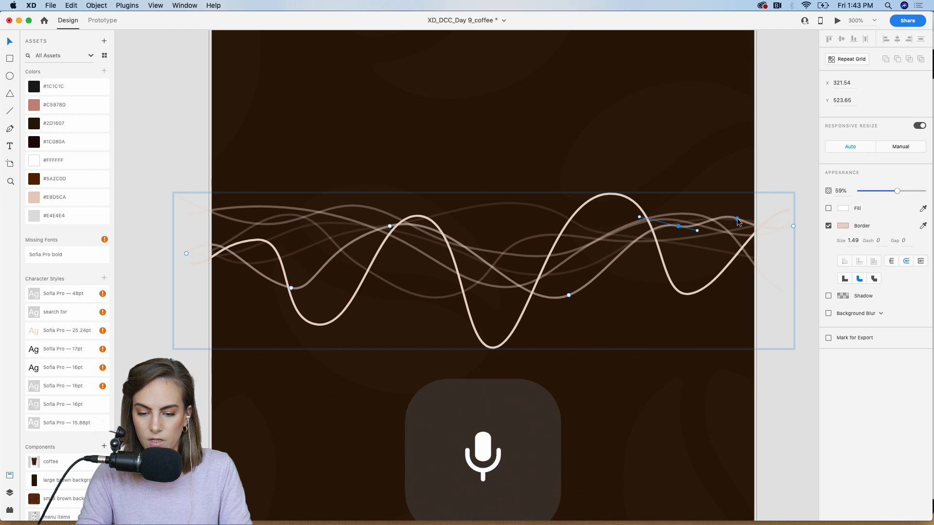
{"action": "left_click_drag", "start_coordinate": [737, 218], "coordinate": [738, 315]}
{"action": "left_click", "coordinate": [777, 152]}
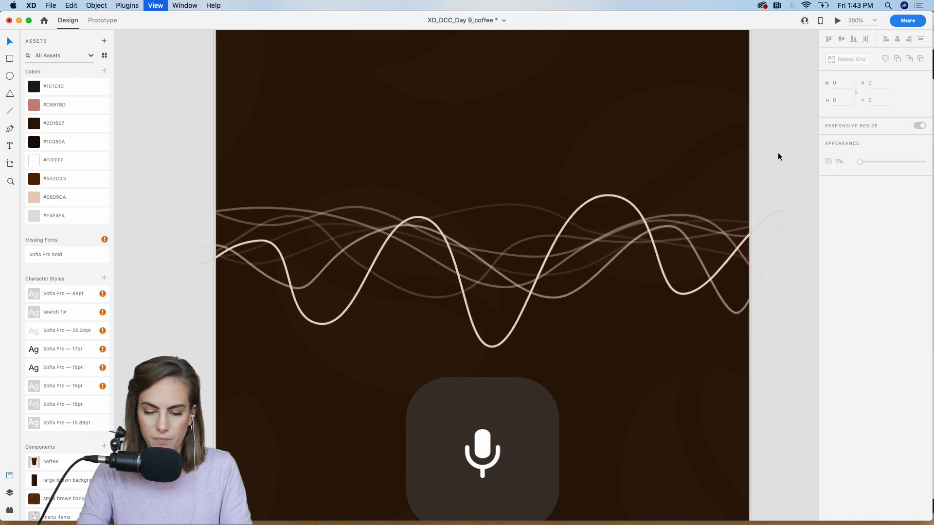
Select the order text "Small iced caramel macchiato with foam." on the Listening2 artboard
{"action": "key", "text": "super+1"}
{"action": "scroll", "coordinate": [589, 153], "scroll_direction": "up", "scroll_amount": 1}
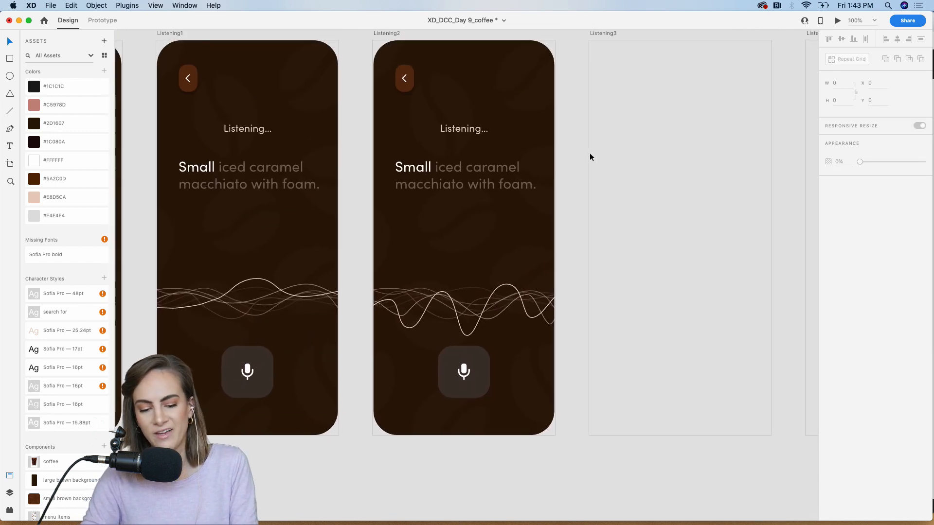
{"action": "scroll", "coordinate": [589, 152], "scroll_direction": "right", "scroll_amount": 1}
{"action": "left_click", "coordinate": [397, 187]}
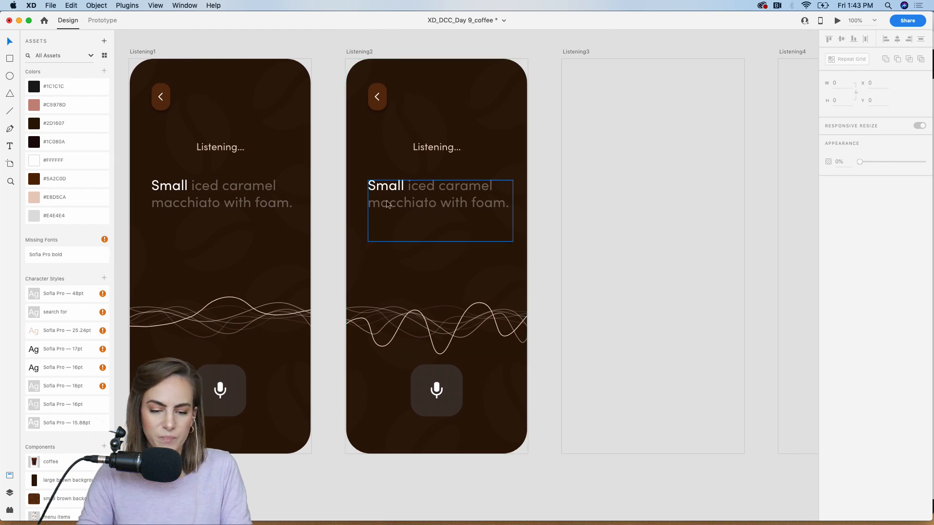
Extend the white text on the Listening2 artboard to include the word "iced"
{"action": "double_click", "coordinate": [397, 188]}
{"action": "left_click", "coordinate": [404, 186]}
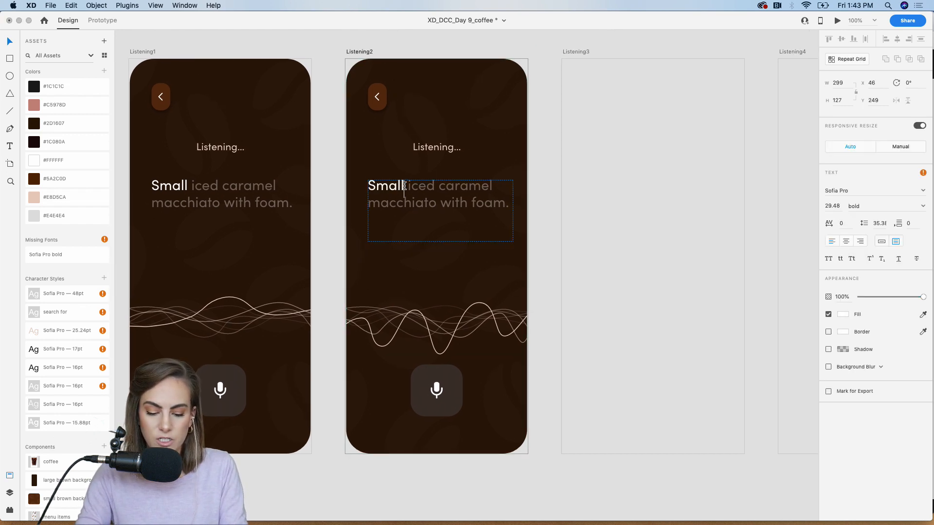
{"action": "type", "text": "iced"}
{"action": "key", "text": "Escape"}
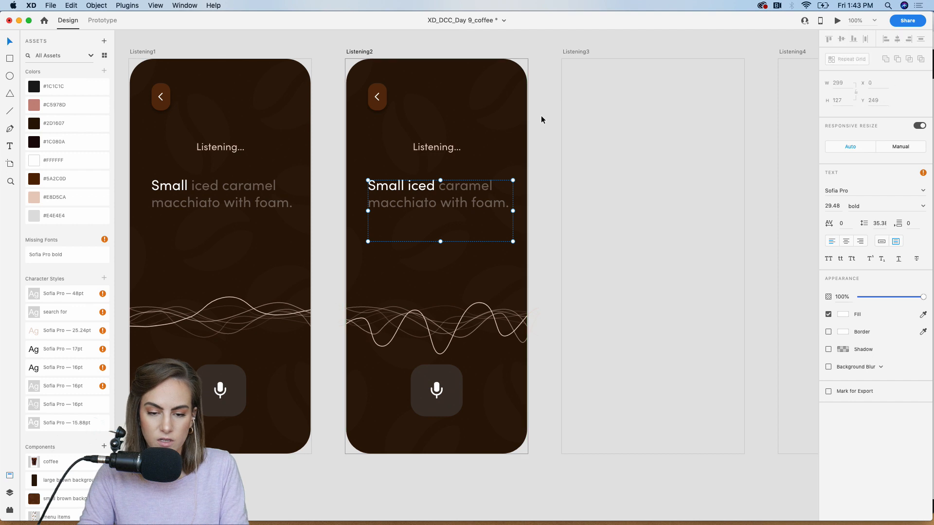
{"action": "left_click", "coordinate": [540, 115]}
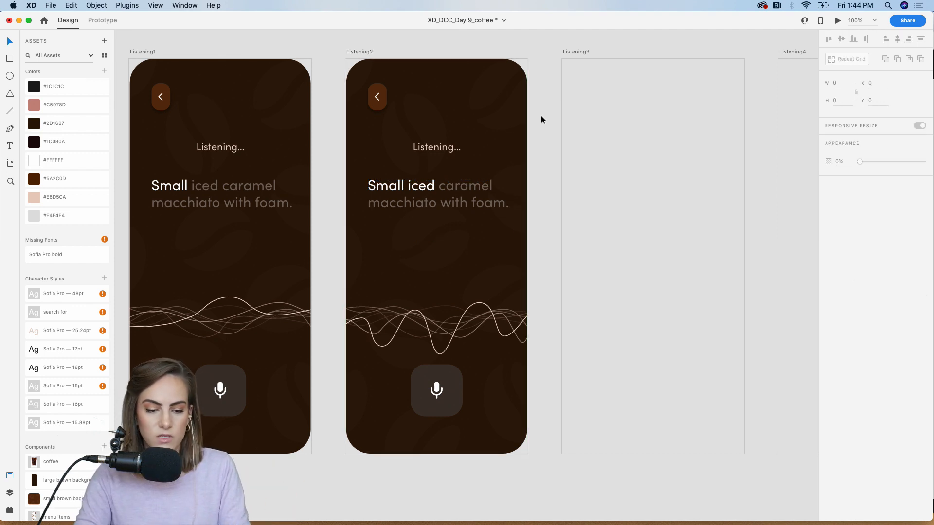
Switch to prototype mode and check the interaction settings of the Listening1 artboard
{"action": "scroll", "coordinate": [541, 119], "scroll_direction": "left", "scroll_amount": 2}
{"action": "left_click", "coordinate": [102, 20]}
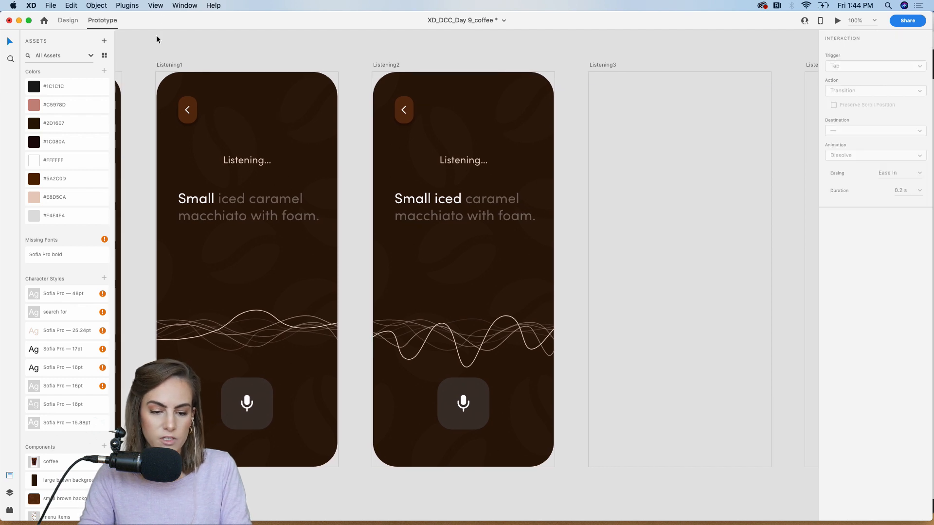
{"action": "left_click", "coordinate": [177, 65]}
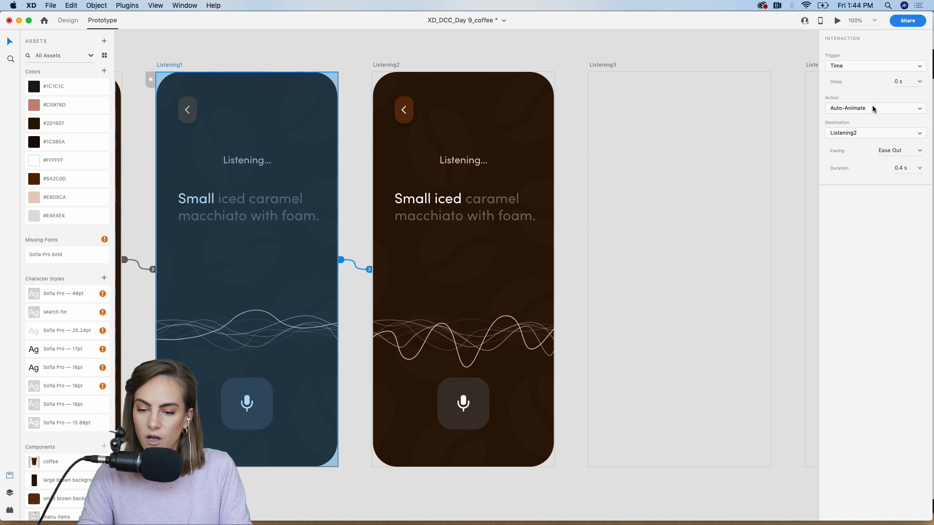
{"action": "left_click", "coordinate": [590, 59]}
Copy all the contents of the Listening2 artboard into the empty Listening3 artboard
{"action": "key", "text": "super+minus"}
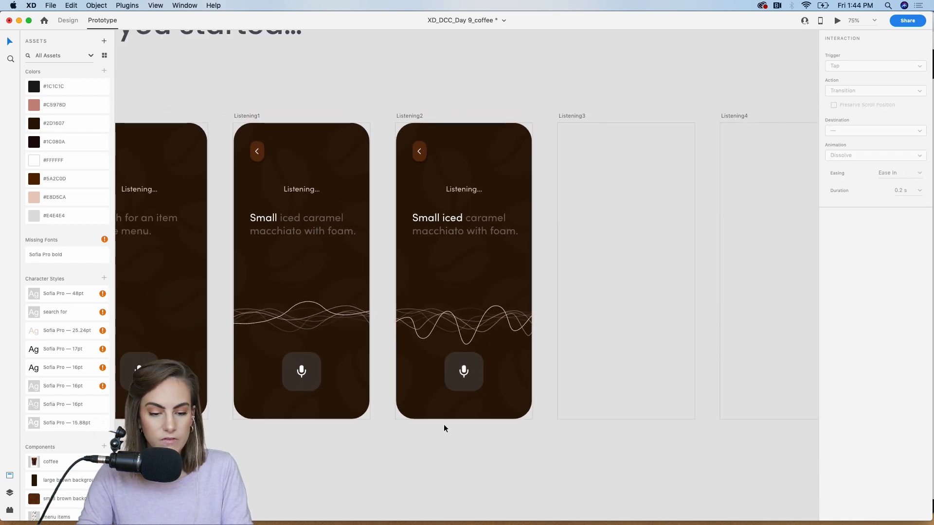
{"action": "left_click_drag", "start_coordinate": [526, 425], "coordinate": [397, 131]}
{"action": "key", "text": "super+c"}
{"action": "scroll", "coordinate": [477, 180], "scroll_direction": "right", "scroll_amount": 4}
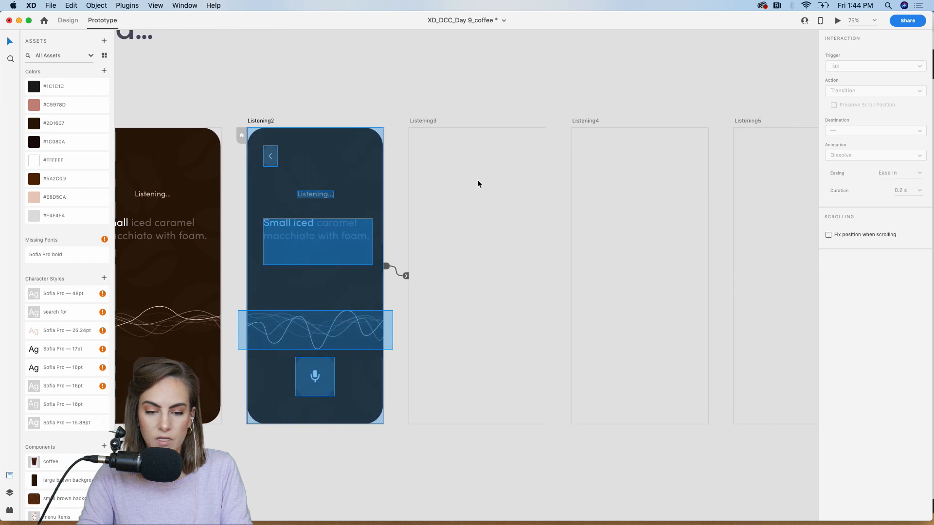
{"action": "left_click", "coordinate": [477, 184]}
{"action": "key", "text": "super+v"}
{"action": "left_click", "coordinate": [516, 83]}
Extend the white text on the Listening3 artboard to include the word "caramel"
{"action": "double_click", "coordinate": [474, 226]}
{"action": "left_click_drag", "start_coordinate": [426, 223], "coordinate": [476, 223]}
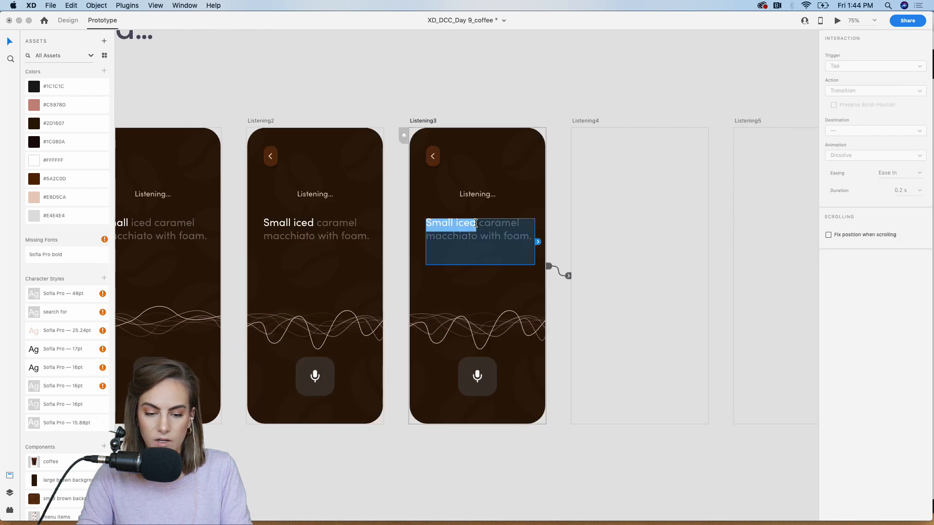
{"action": "key", "text": "super+v"}
{"action": "key", "text": "super+z"}
{"action": "key", "text": "Right"}
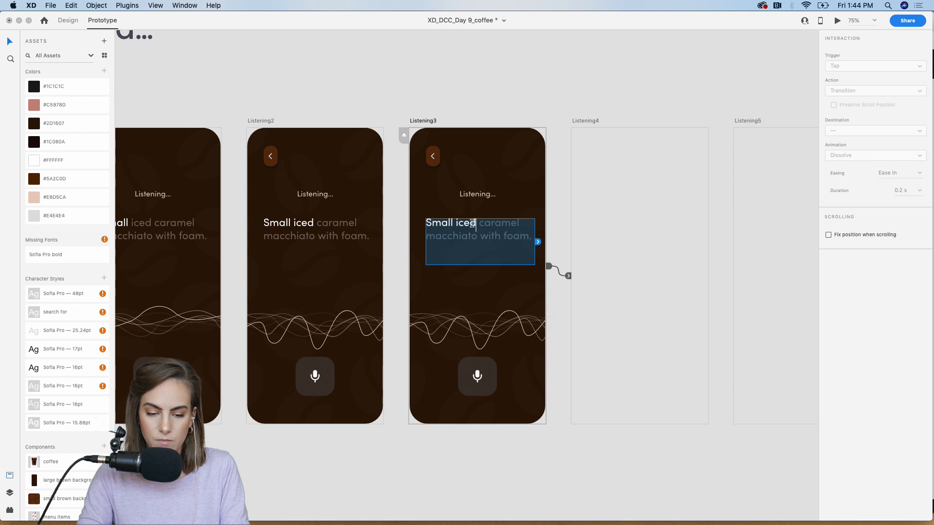
{"action": "type", "text": "caram"}
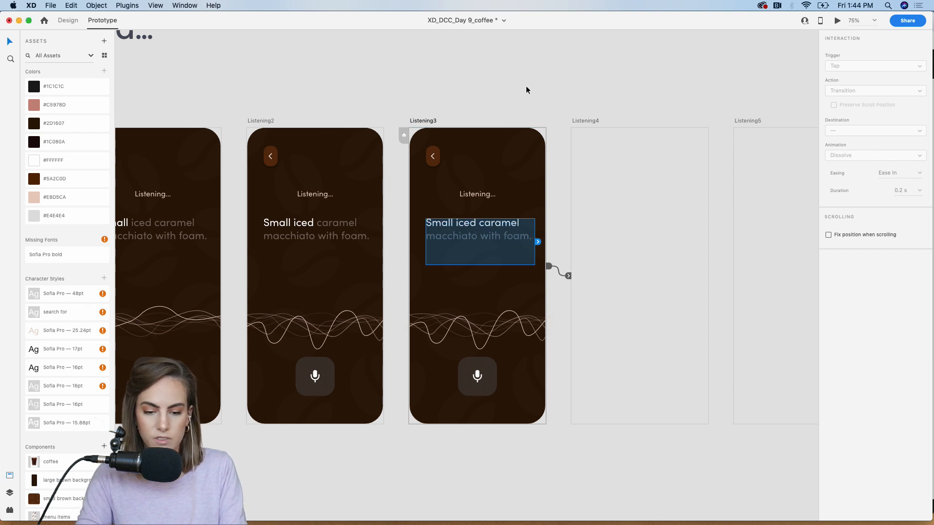
{"action": "left_click", "coordinate": [530, 74]}
Replace the waveform on Listening3 with a copy of the waveform from Listening1
{"action": "left_click", "coordinate": [172, 320]}
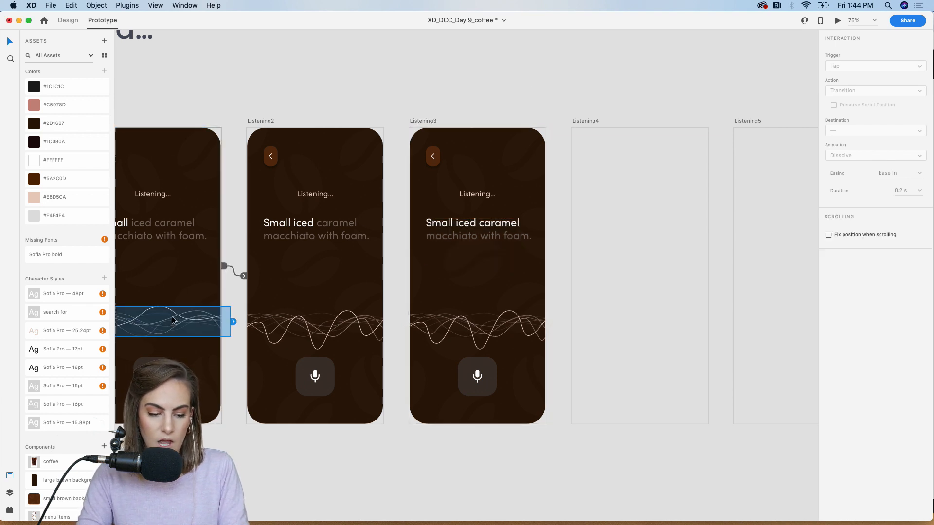
{"action": "left_click", "coordinate": [422, 326]}
{"action": "key", "text": "Delete"}
{"action": "key", "text": "super+z"}
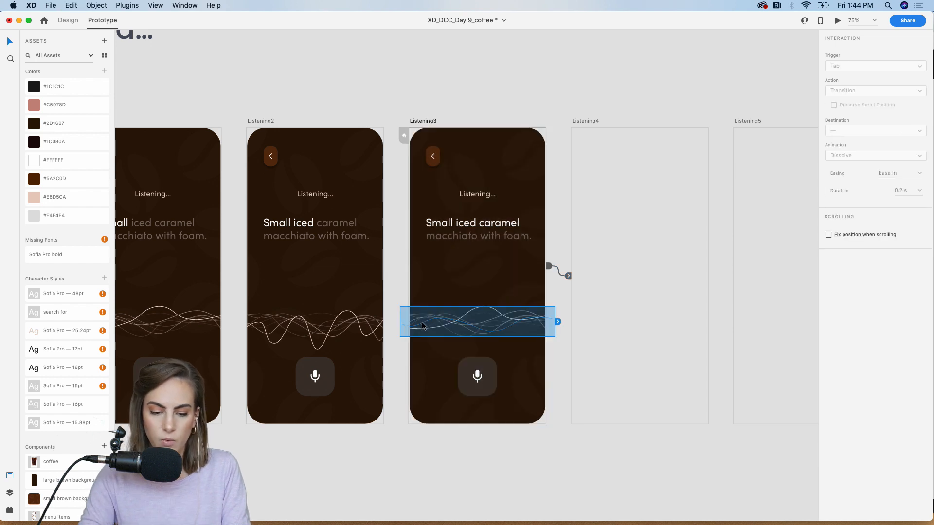
{"action": "left_click", "coordinate": [559, 109]}
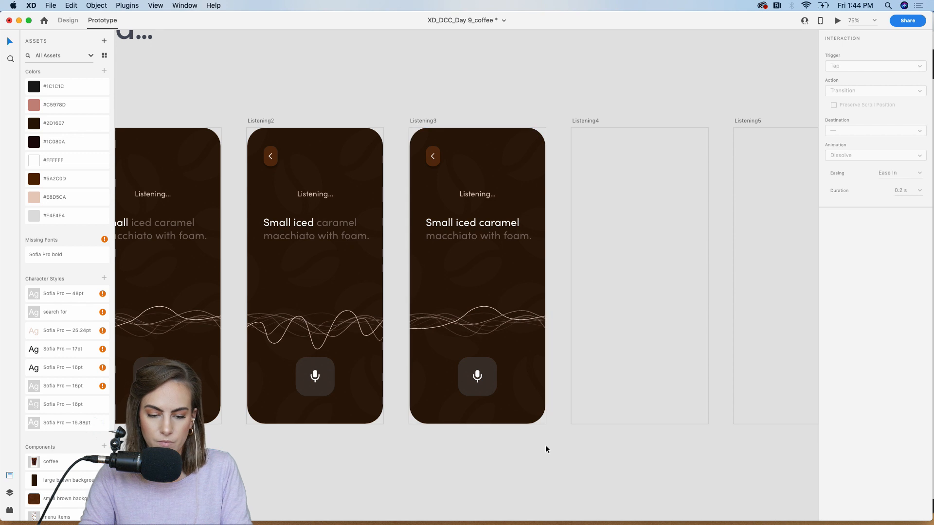
Copy all the contents of the Listening3 artboard into the empty Listening4 artboard
{"action": "key", "text": "super+a"}
{"action": "scroll", "coordinate": [488, 179], "scroll_direction": "right", "scroll_amount": 5}
{"action": "left_click", "coordinate": [488, 183]}
{"action": "key", "text": "super+v"}
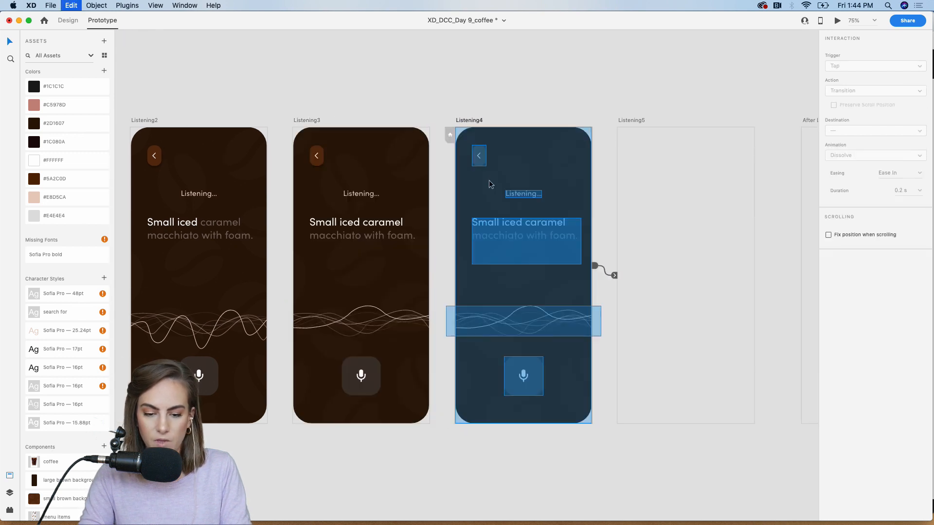
{"action": "left_click", "coordinate": [562, 97]}
Extend the white text on the Listening4 artboard to include the word "macchiato"
{"action": "left_click", "coordinate": [564, 223]}
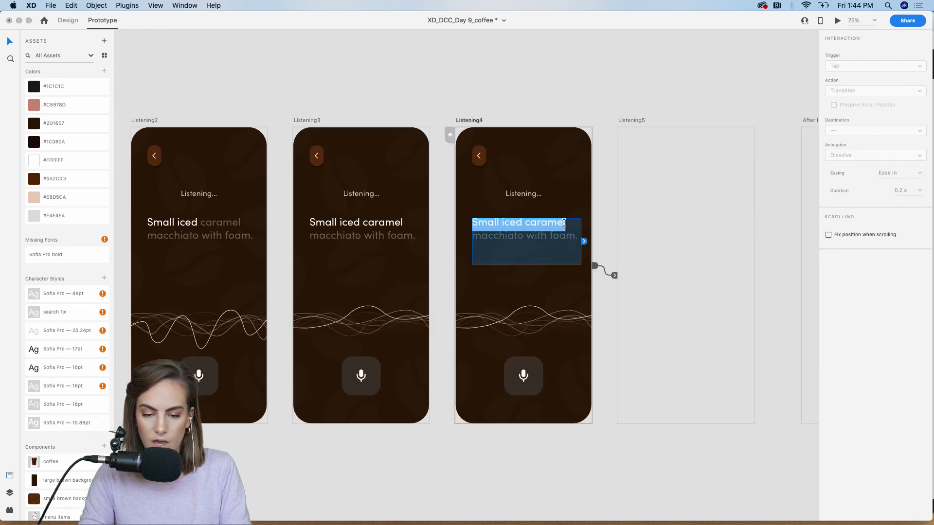
{"action": "type", "text": "macchiato"}
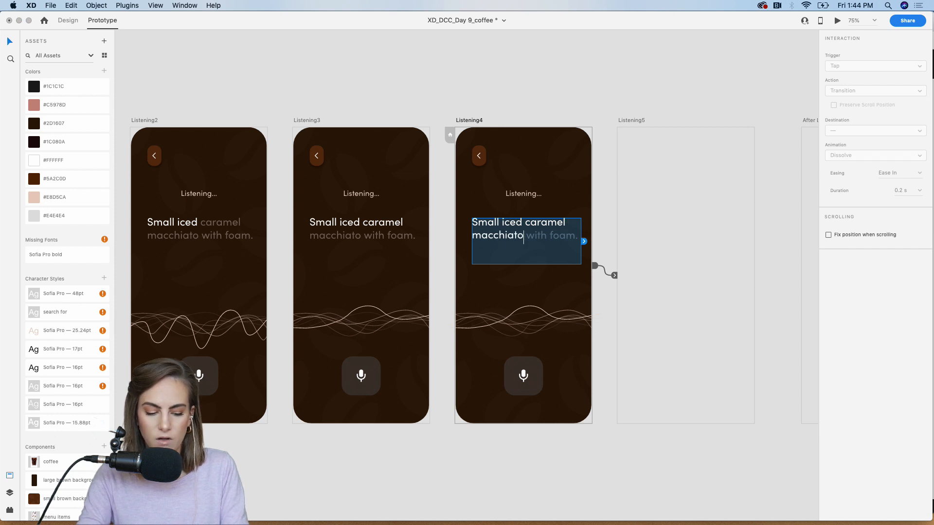
{"action": "left_click", "coordinate": [592, 74]}
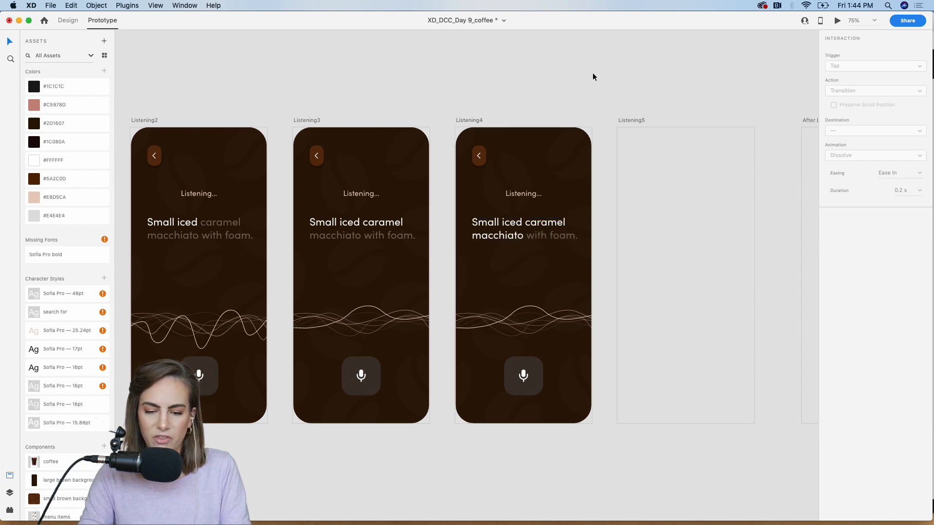
Replace the waveform on Listening4 with a copy of the taller waveform from Listening2
{"action": "scroll", "coordinate": [544, 75], "scroll_direction": "left", "scroll_amount": 3}
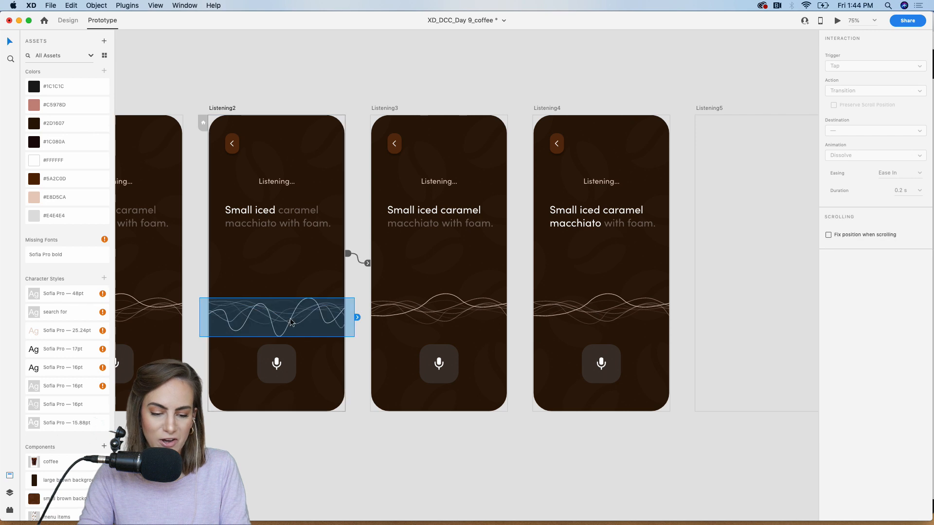
{"action": "left_click", "coordinate": [571, 309]}
{"action": "left_click", "coordinate": [572, 310]}
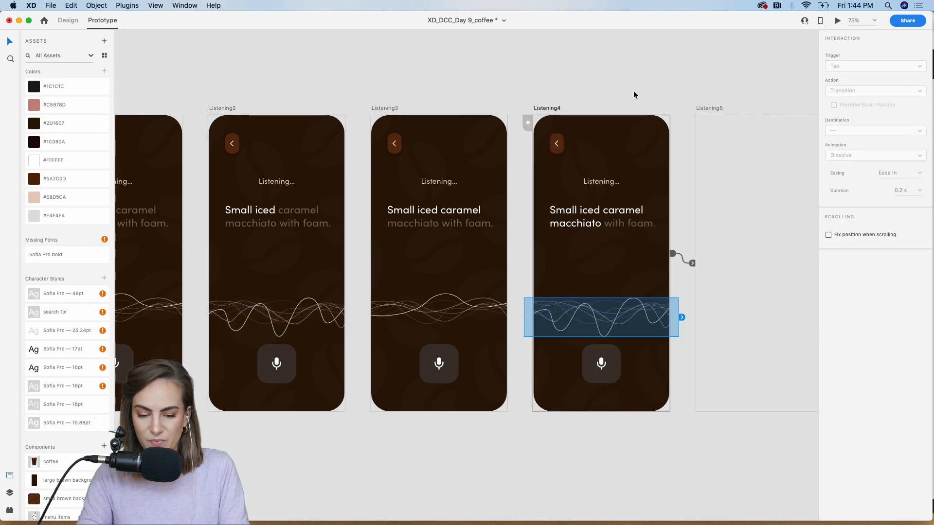
{"action": "left_click", "coordinate": [635, 68]}
Copy all the contents of the Listening3 artboard into the empty Listening5 artboard
{"action": "scroll", "coordinate": [423, 324], "scroll_direction": "right", "scroll_amount": 3}
{"action": "left_click_drag", "start_coordinate": [405, 435], "coordinate": [261, 115]}
{"action": "scroll", "coordinate": [486, 168], "scroll_direction": "right", "scroll_amount": 4}
{"action": "left_click", "coordinate": [486, 169]}
{"action": "key", "text": "super+v"}
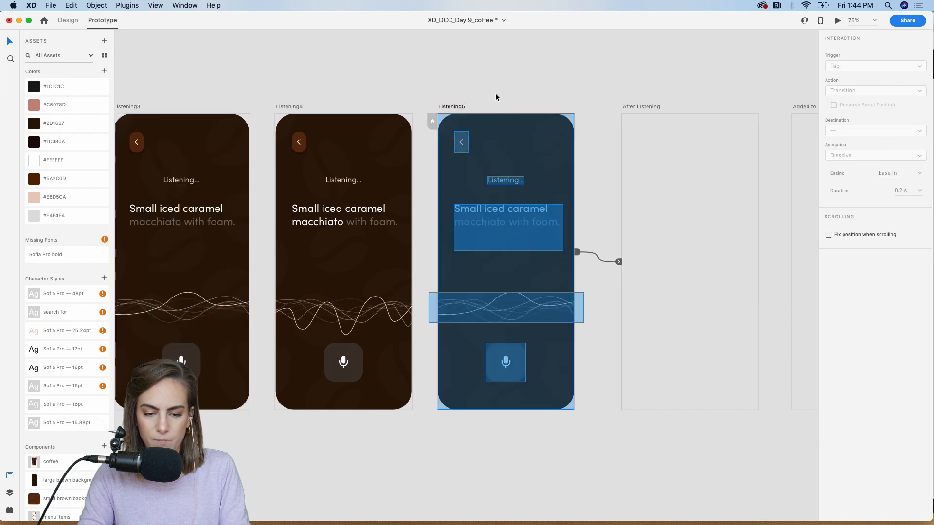
{"action": "left_click", "coordinate": [495, 94]}
Extend the white text on the Listening5 artboard through "macchiato with foam." so the whole phrase is white
{"action": "double_click", "coordinate": [546, 208]}
{"action": "left_click", "coordinate": [547, 209]}
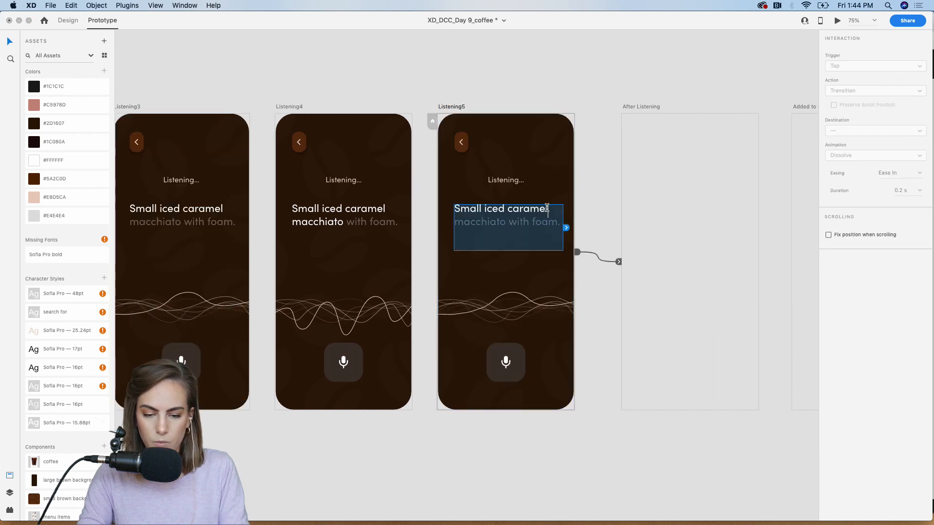
{"action": "type", "text": "macchiato"}
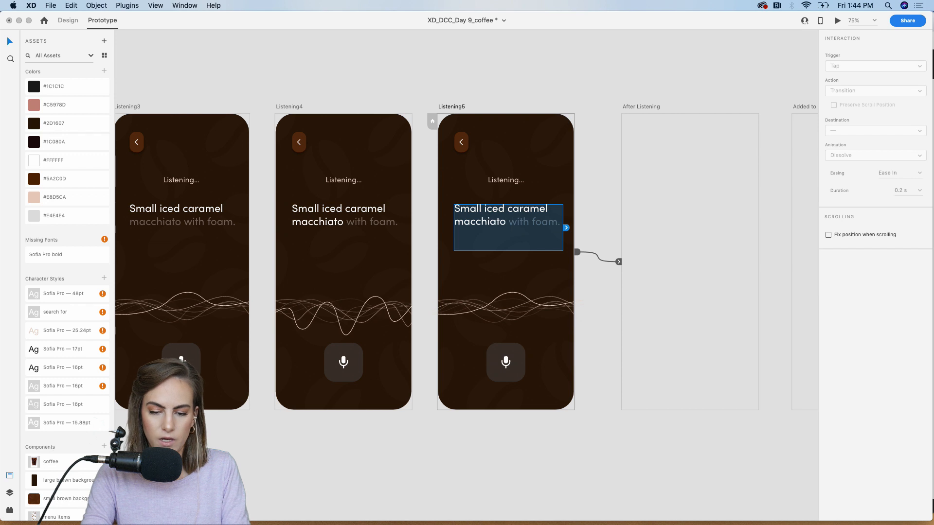
{"action": "type", "text": " with foam"}
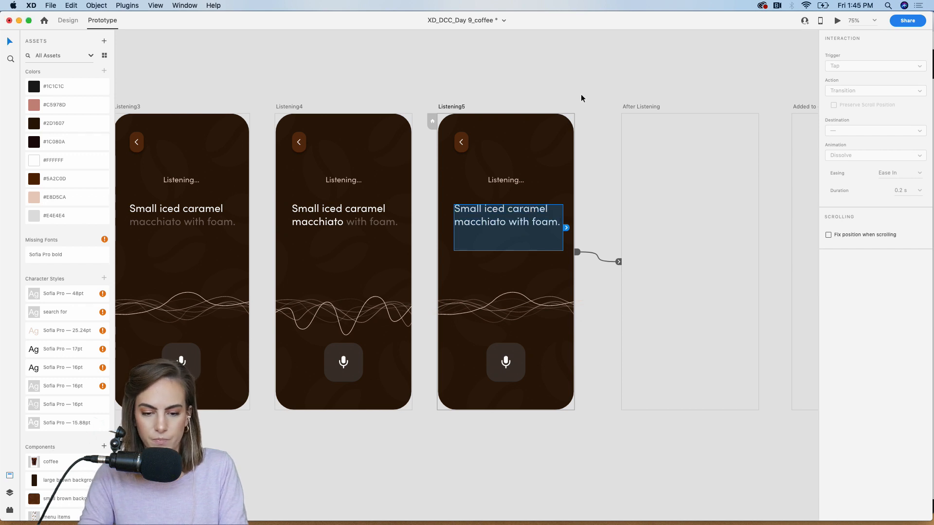
{"action": "left_click", "coordinate": [568, 82]}
Try to replace the waveform on Listening5 with the one from Listening4, and undo the replacement
{"action": "left_click", "coordinate": [354, 321]}
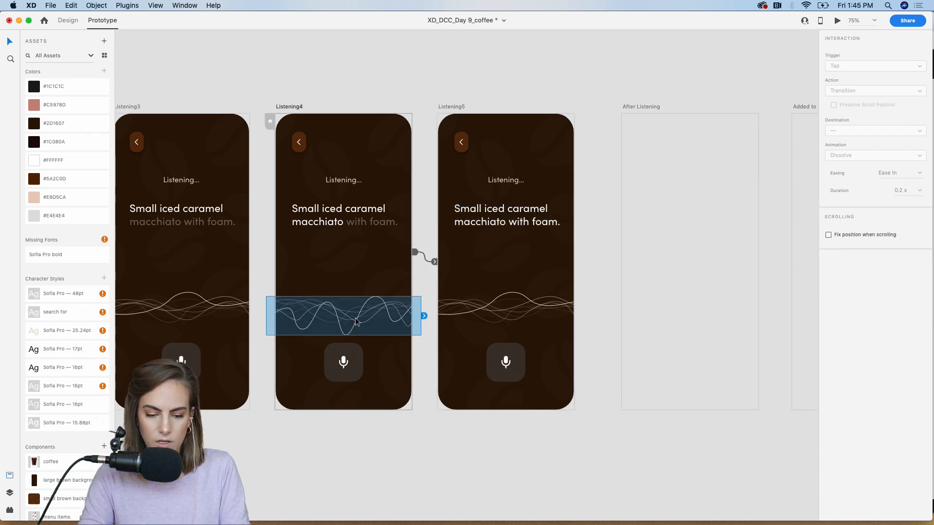
{"action": "left_click", "coordinate": [479, 310]}
{"action": "key", "text": "Delete"}
{"action": "key", "text": "super+z"}
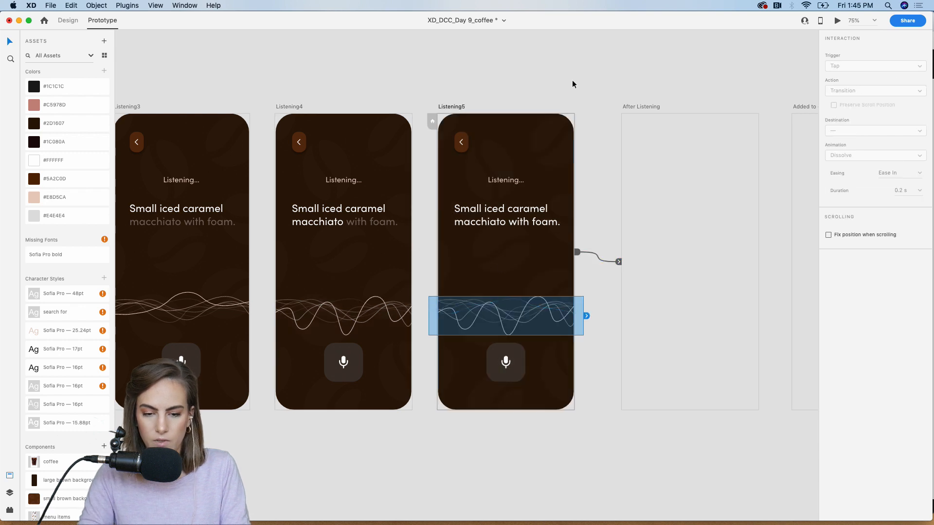
{"action": "key", "text": "super+shift+z"}
{"action": "key", "text": "super+z"}
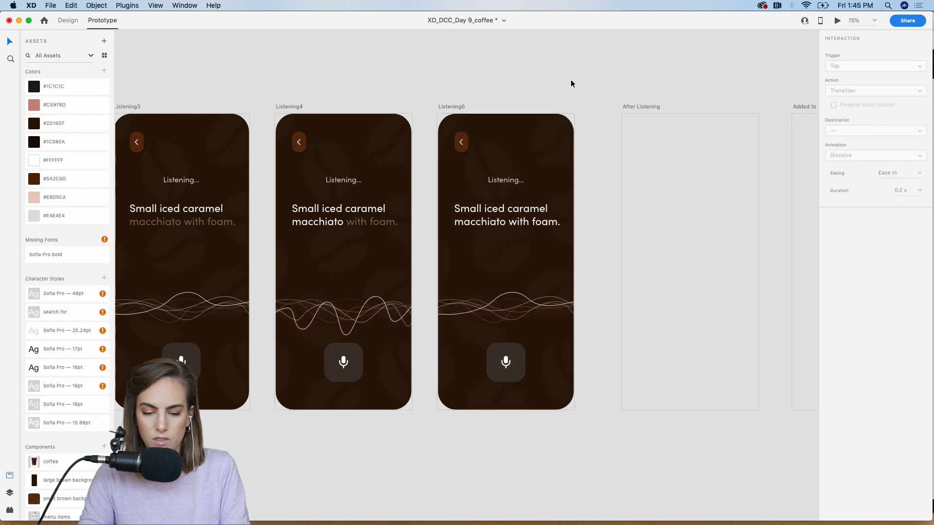
Review the interaction settings and destination links of the Listening2 and Listening3 artboards
{"action": "scroll", "coordinate": [559, 259], "scroll_direction": "left", "scroll_amount": 10}
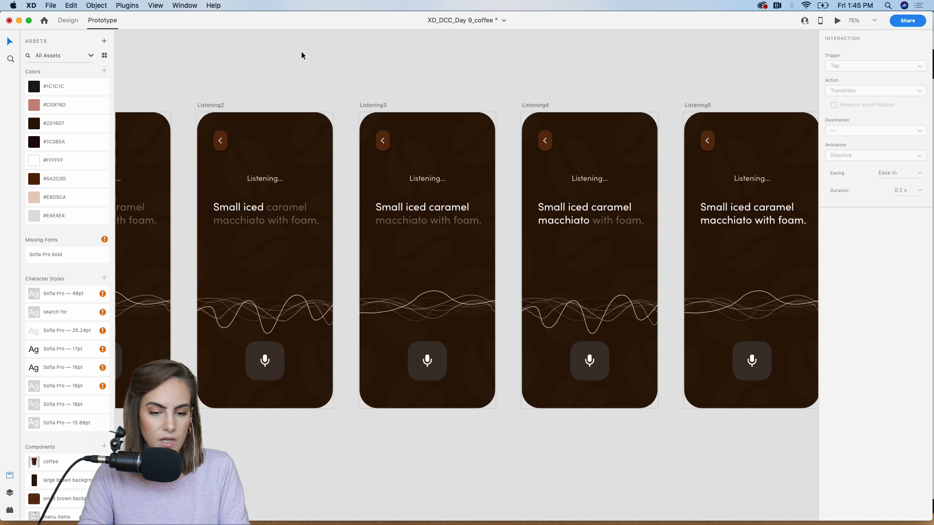
{"action": "left_click", "coordinate": [219, 105]}
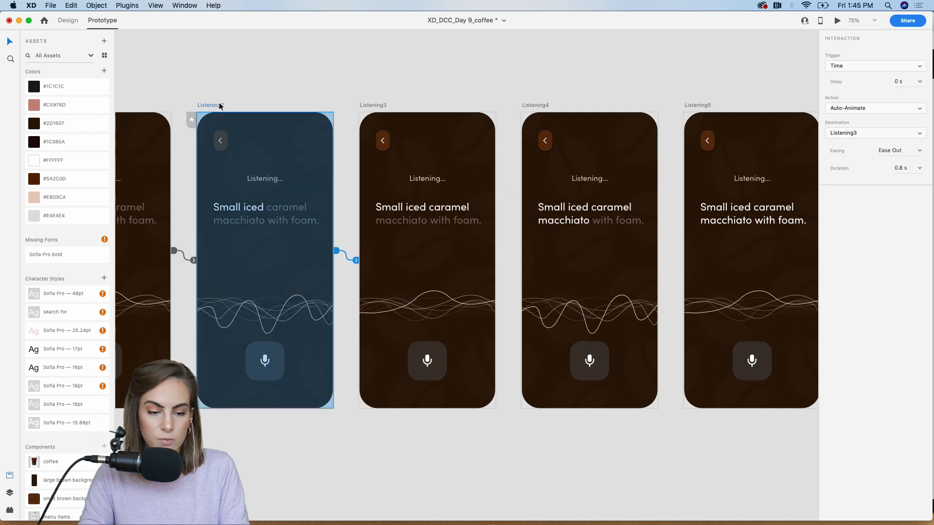
{"action": "left_click", "coordinate": [377, 102]}
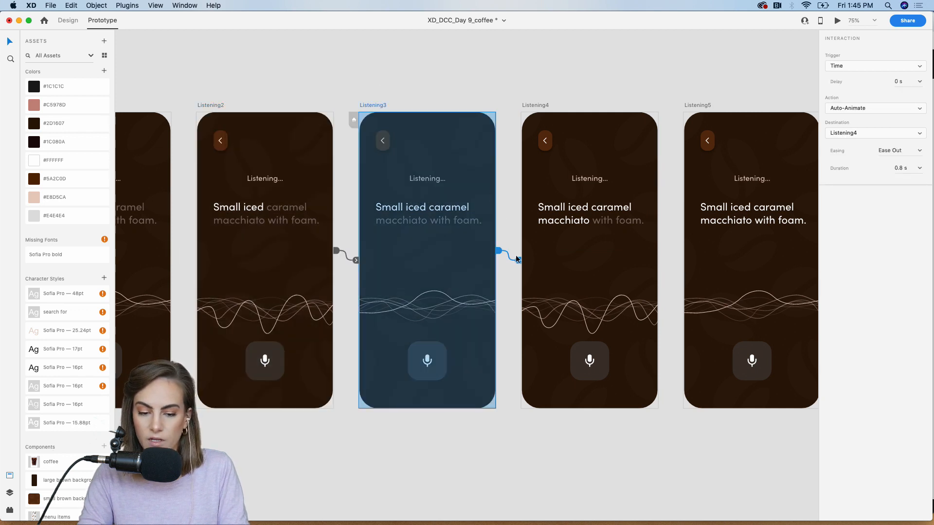
{"action": "left_click_drag", "start_coordinate": [517, 260], "coordinate": [529, 276]}
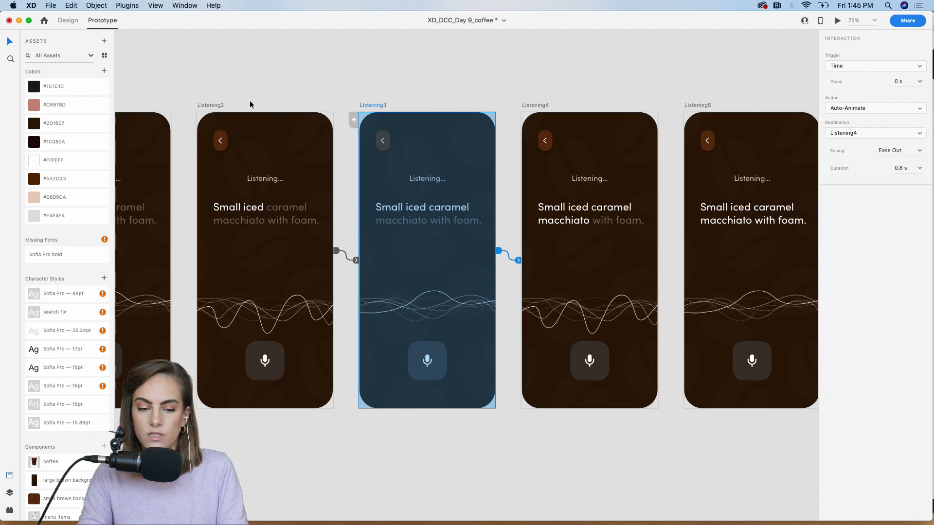
Set the Auto-Animate duration of the Listening1 to Listening4 artboards to 0.6 s in one go
{"action": "key", "text": "super+minus"}
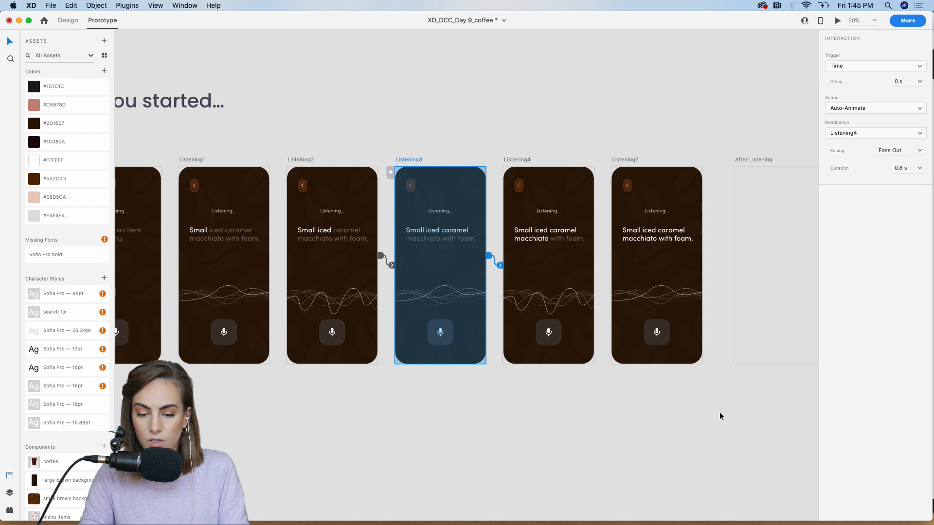
{"action": "left_click_drag", "start_coordinate": [600, 412], "coordinate": [214, 141]}
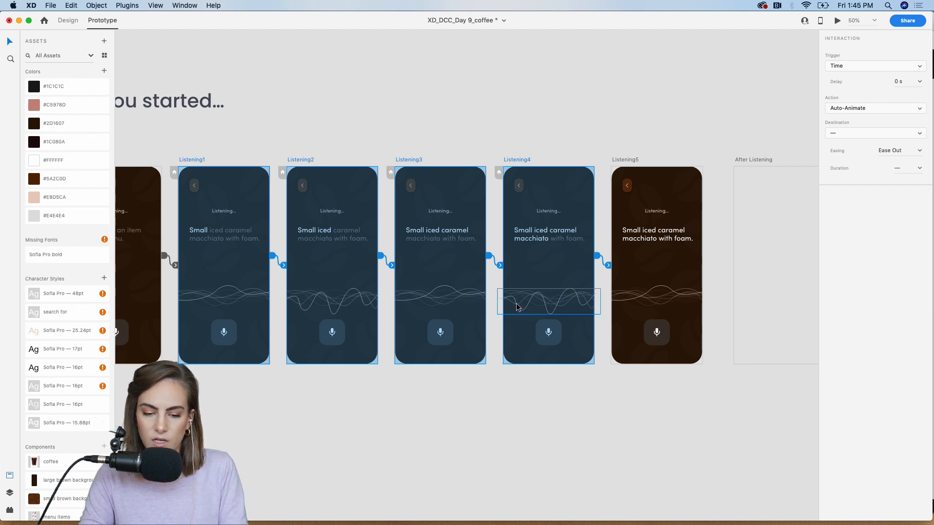
{"action": "left_click", "coordinate": [491, 273]}
{"action": "left_click", "coordinate": [406, 160]}
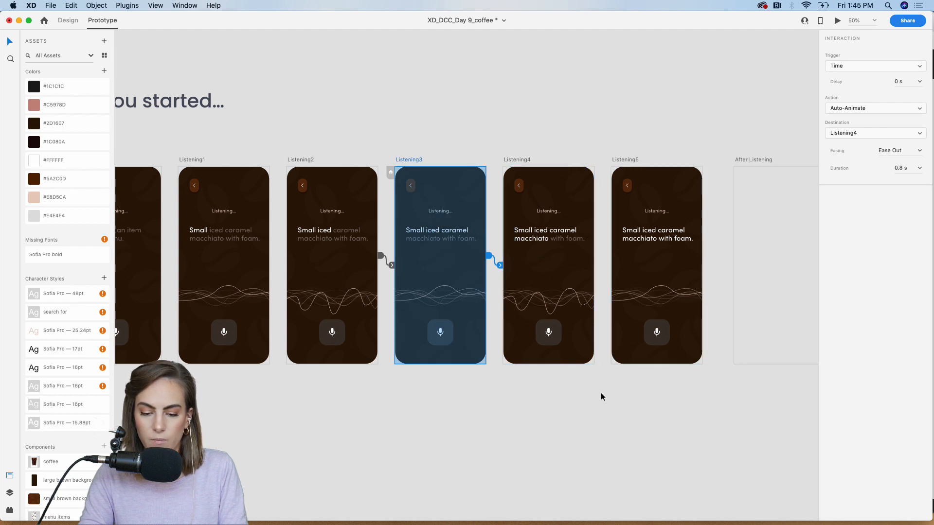
{"action": "left_click_drag", "start_coordinate": [602, 395], "coordinate": [194, 149]}
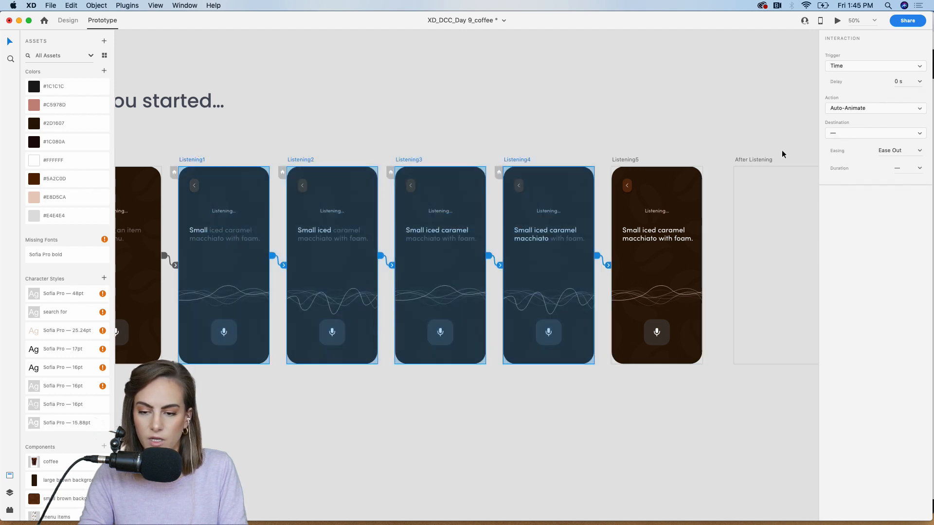
{"action": "left_click", "coordinate": [918, 169]}
{"action": "left_click", "coordinate": [900, 196]}
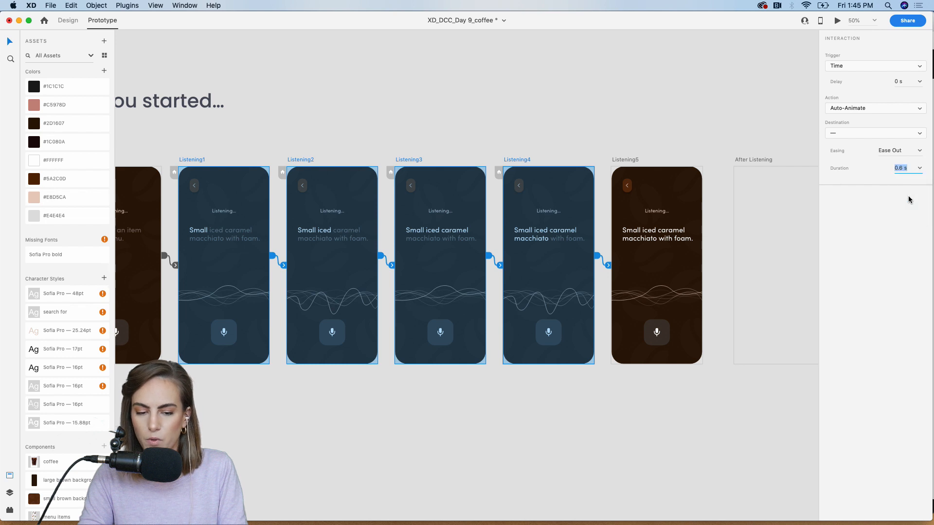
Copy all the content of the Listening5 artboard into the empty After Listening artboard
{"action": "left_click", "coordinate": [619, 121]}
{"action": "scroll", "coordinate": [619, 121], "scroll_direction": "right", "scroll_amount": 5}
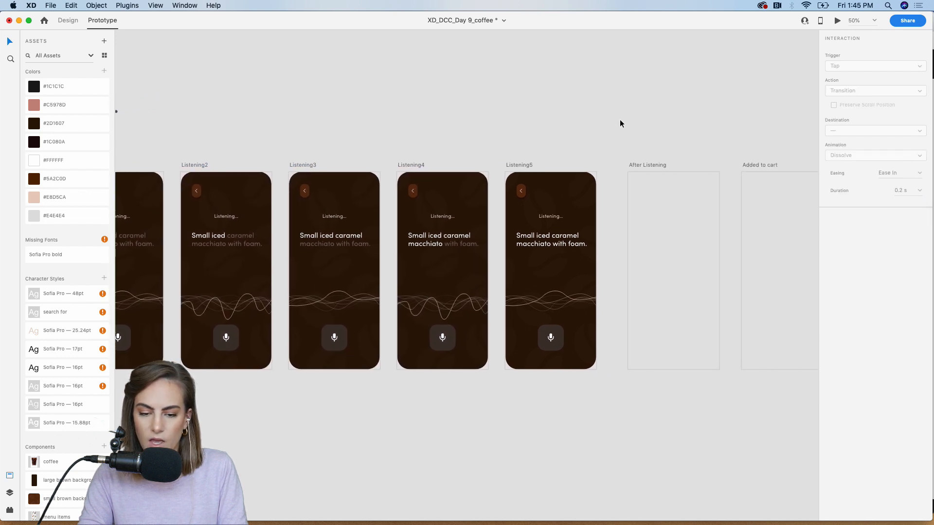
{"action": "scroll", "coordinate": [620, 120], "scroll_direction": "up", "scroll_amount": 3}
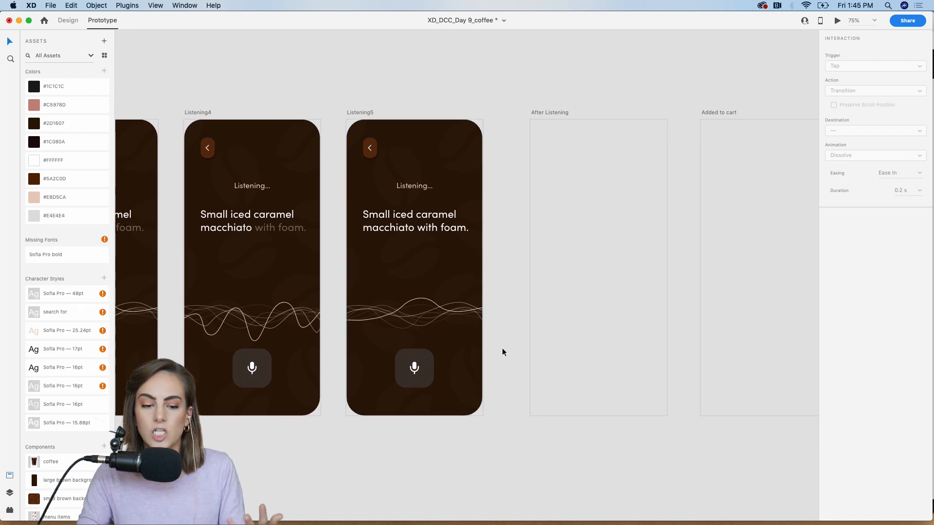
{"action": "left_click_drag", "start_coordinate": [491, 433], "coordinate": [368, 160]}
{"action": "key", "text": "super+c"}
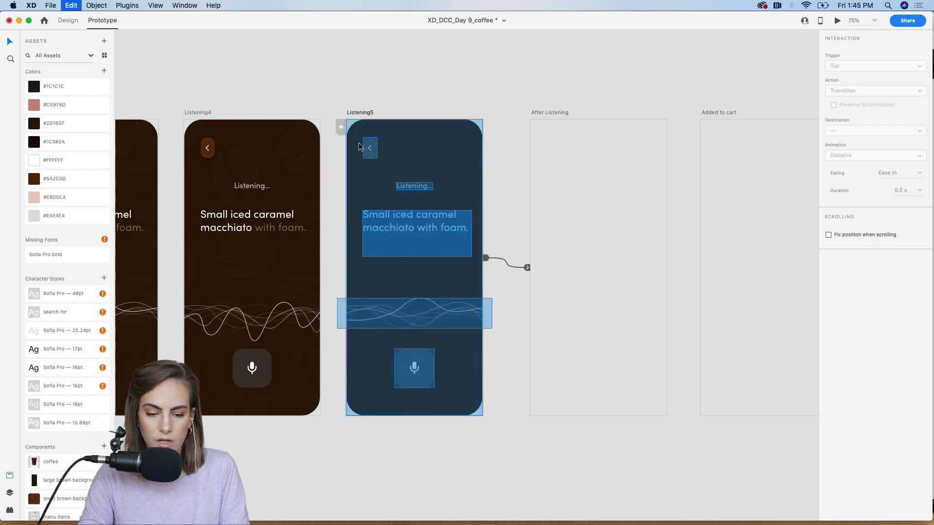
{"action": "scroll", "coordinate": [416, 167], "scroll_direction": "right", "scroll_amount": 5}
{"action": "left_click", "coordinate": [430, 174]}
{"action": "key", "text": "super+v"}
{"action": "left_click", "coordinate": [496, 84]}
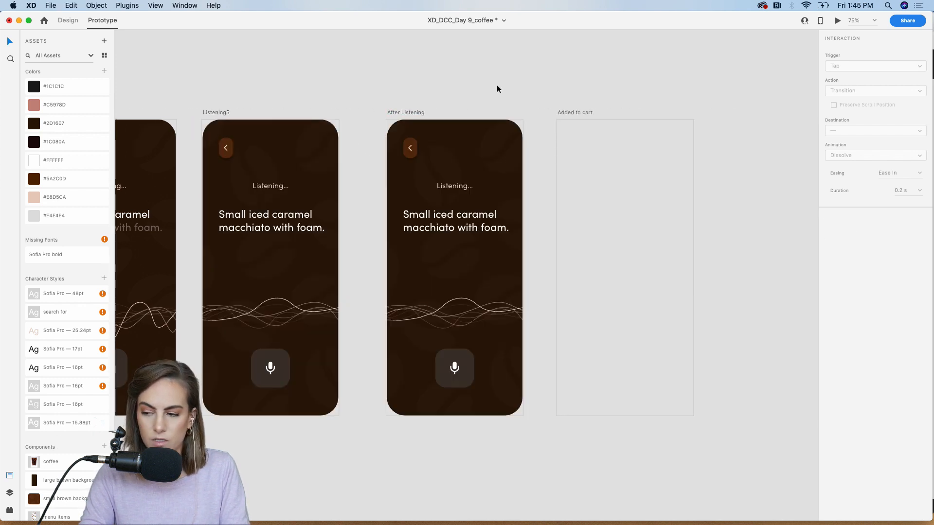
Delete the "Listening..." label and the waveform from the After Listening artboard
{"action": "key", "text": "super+1"}
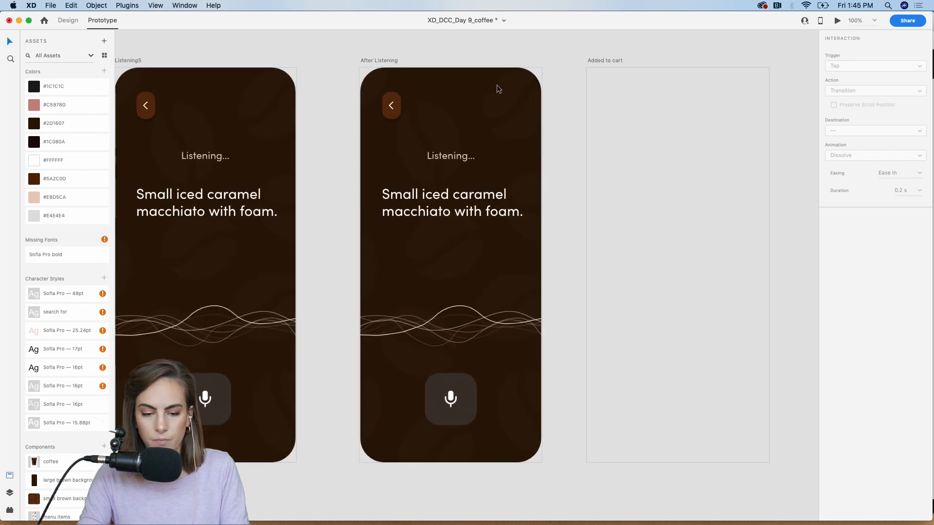
{"action": "left_click", "coordinate": [435, 156]}
{"action": "key", "text": "Delete"}
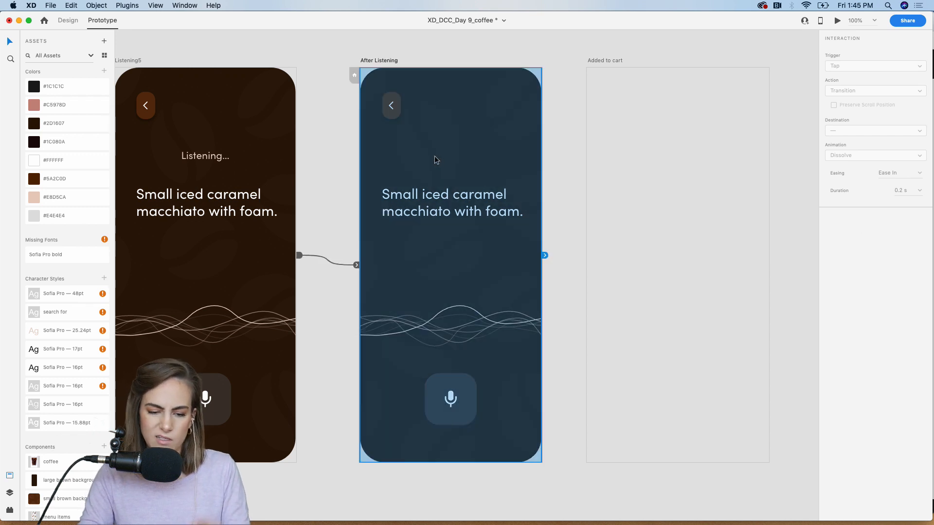
{"action": "left_click", "coordinate": [59, 18]}
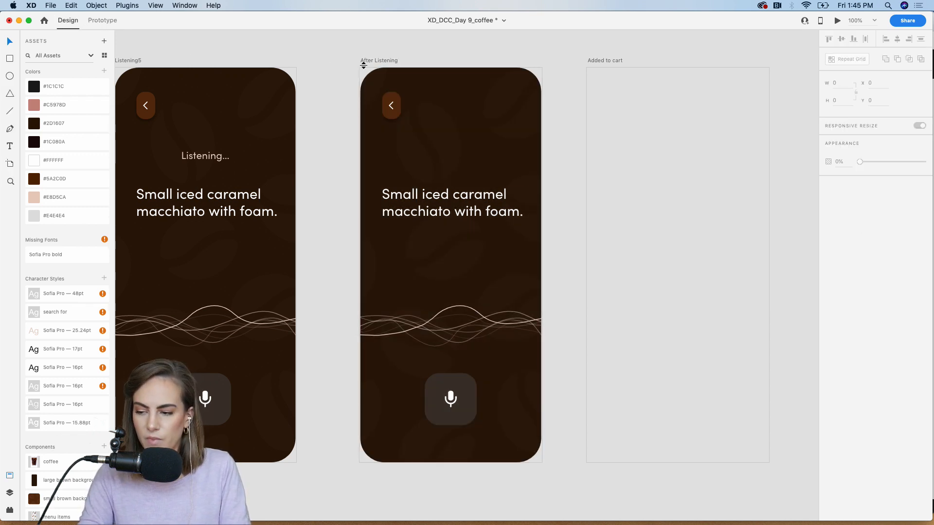
{"action": "left_click", "coordinate": [457, 324]}
{"action": "key", "text": "Delete"}
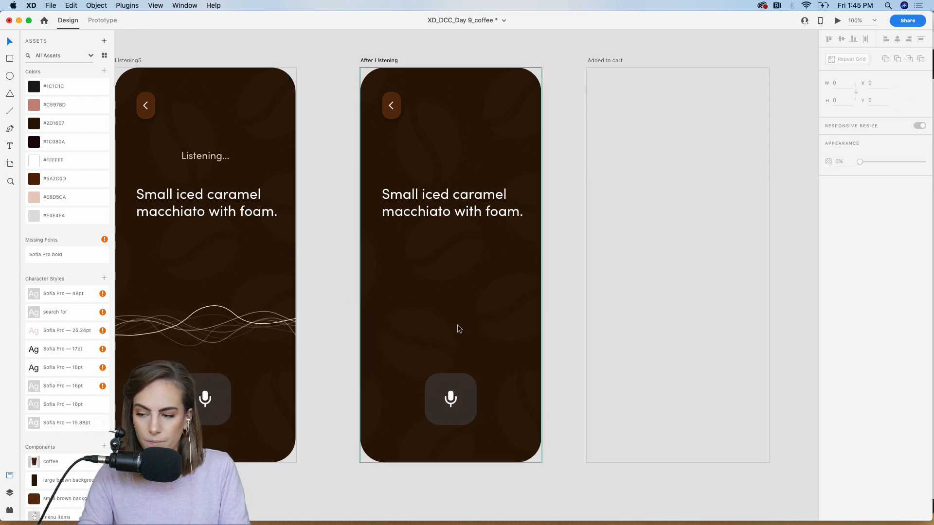
Draw a rectangle about 289 × 79 below the phrase on After Listening and round its corners to 18
{"action": "left_click", "coordinate": [10, 59]}
{"action": "mouse_move", "coordinate": [382, 258]}
{"action": "left_mouse_down"}
{"action": "mouse_move", "coordinate": [500, 335]}
{"action": "mouse_move", "coordinate": [522, 295]}
{"action": "left_mouse_up"}
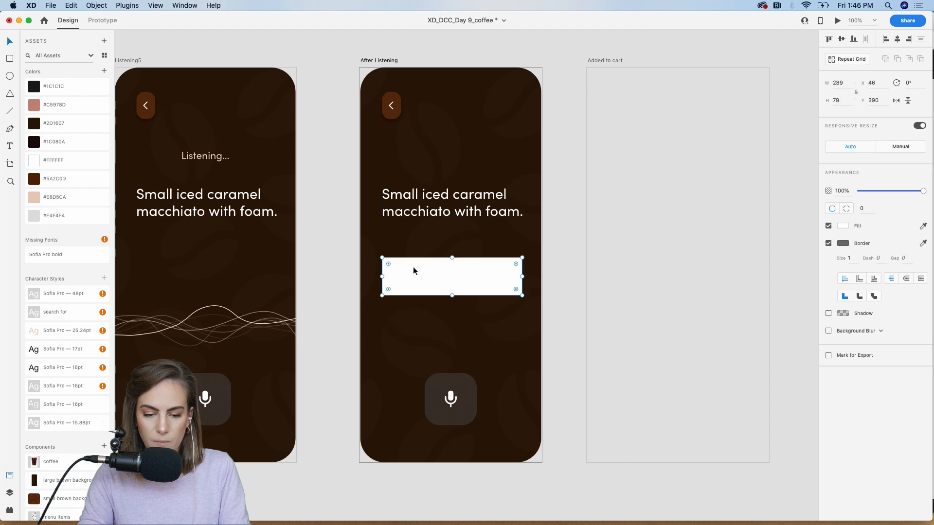
{"action": "left_click_drag", "start_coordinate": [391, 266], "coordinate": [393, 268]}
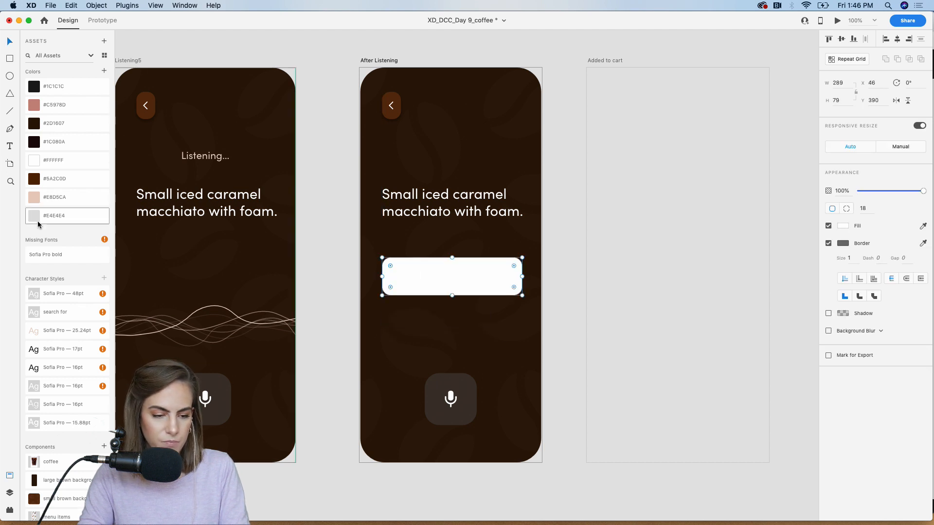
Give the rounded rectangle the #E8D5CA fill without a border and reduce its height to about 72
{"action": "left_click", "coordinate": [34, 203]}
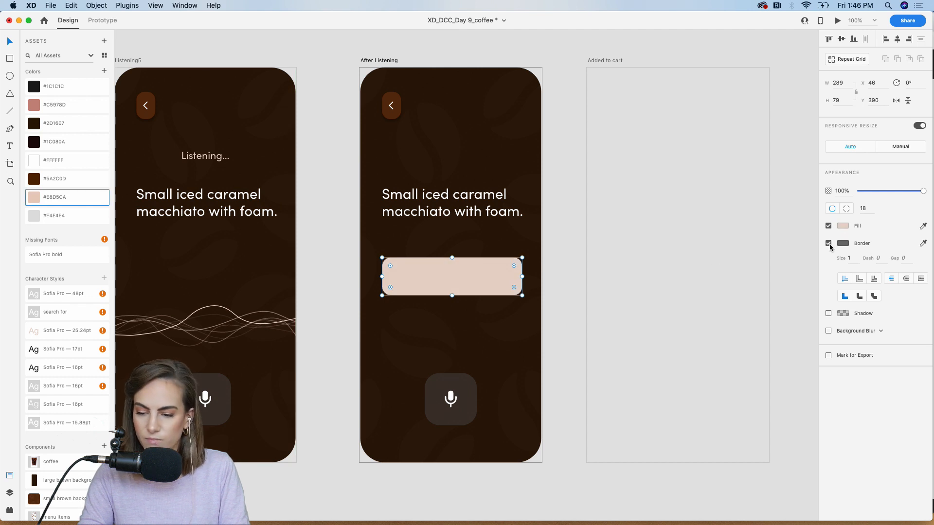
{"action": "left_click", "coordinate": [828, 243]}
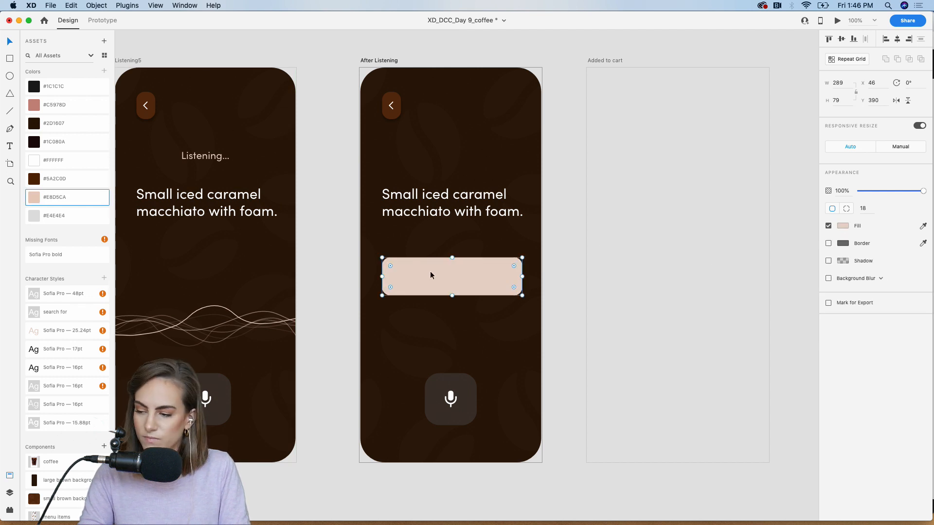
{"action": "left_click_drag", "start_coordinate": [451, 258], "coordinate": [452, 261]}
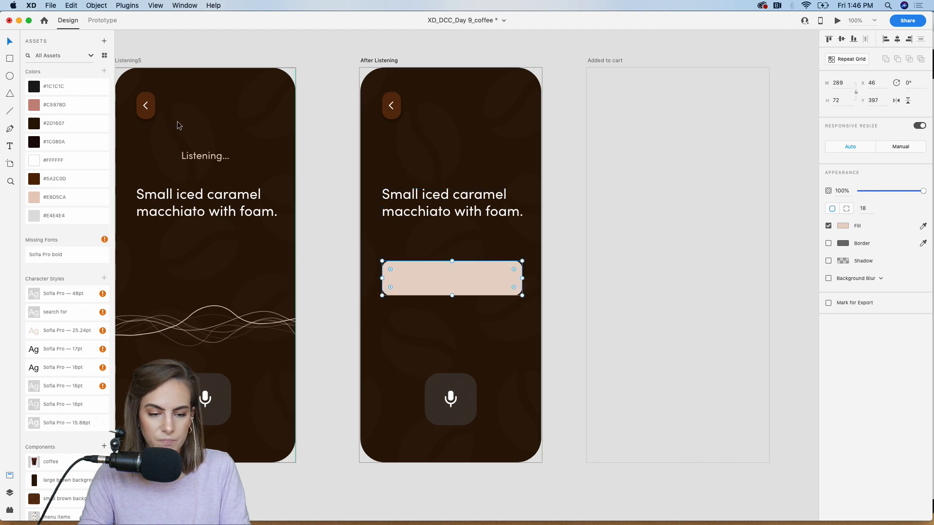
Copy the "Listening..." label from Listening5 and place it centred on the rounded rectangle in After Listening
{"action": "left_click", "coordinate": [197, 159]}
{"action": "key", "text": "super+c"}
{"action": "left_click", "coordinate": [454, 162]}
{"action": "key", "text": "super+v"}
{"action": "left_click_drag", "start_coordinate": [454, 159], "coordinate": [454, 281]}
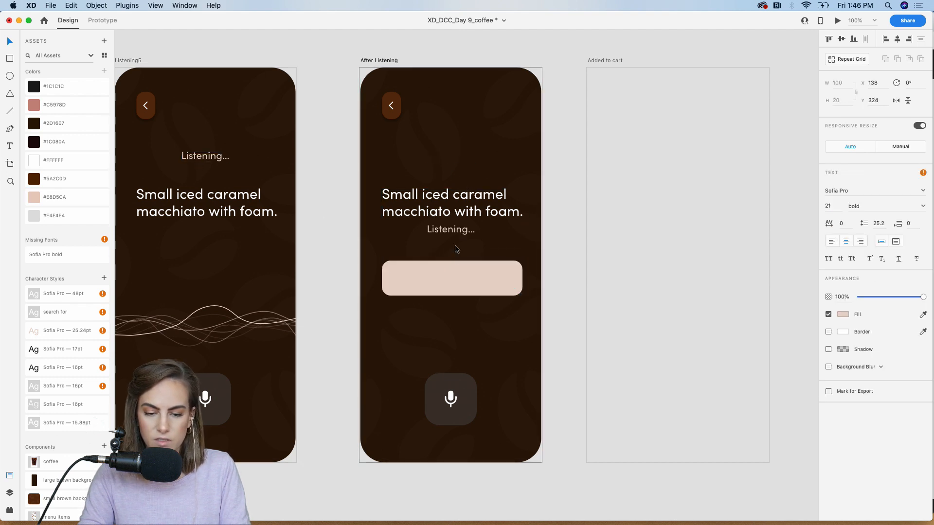
Change the copied label to "Add to cart" and colour it #1C080A
{"action": "double_click", "coordinate": [455, 277]}
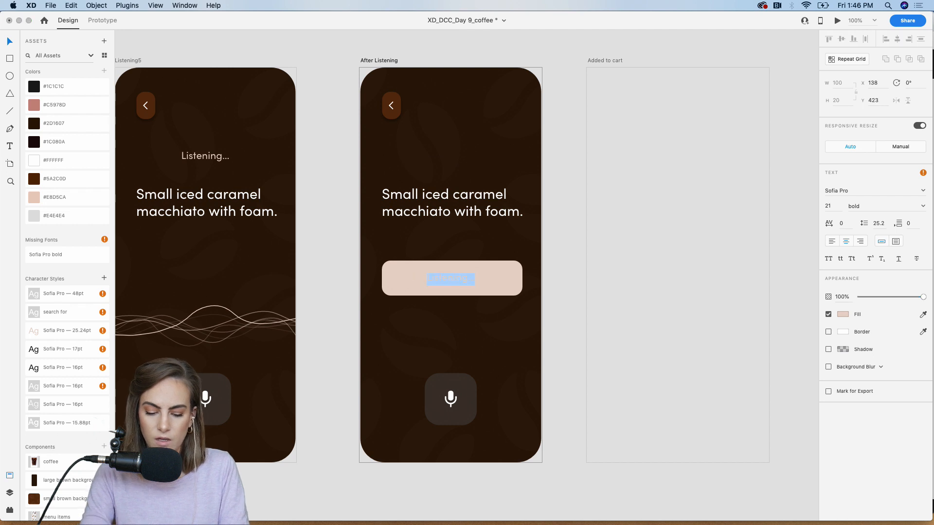
{"action": "type", "text": "Add to cart"}
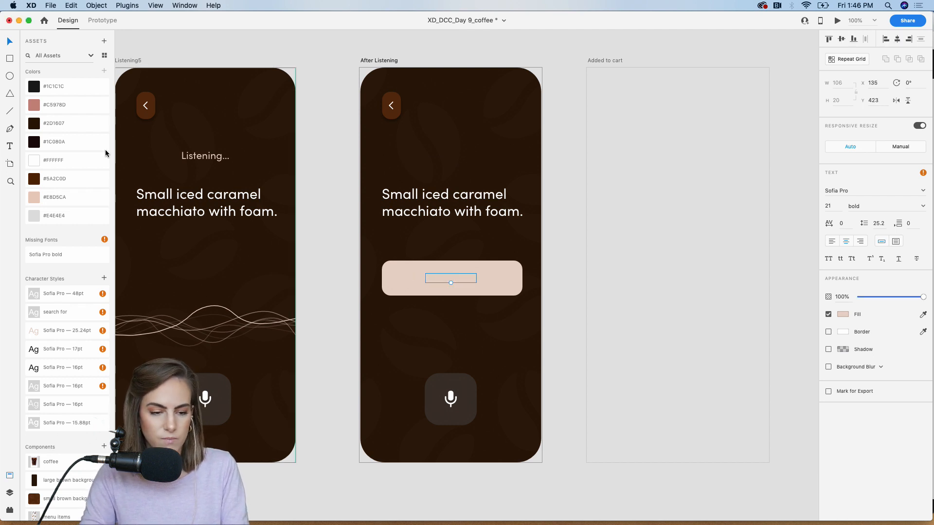
{"action": "left_click", "coordinate": [51, 143]}
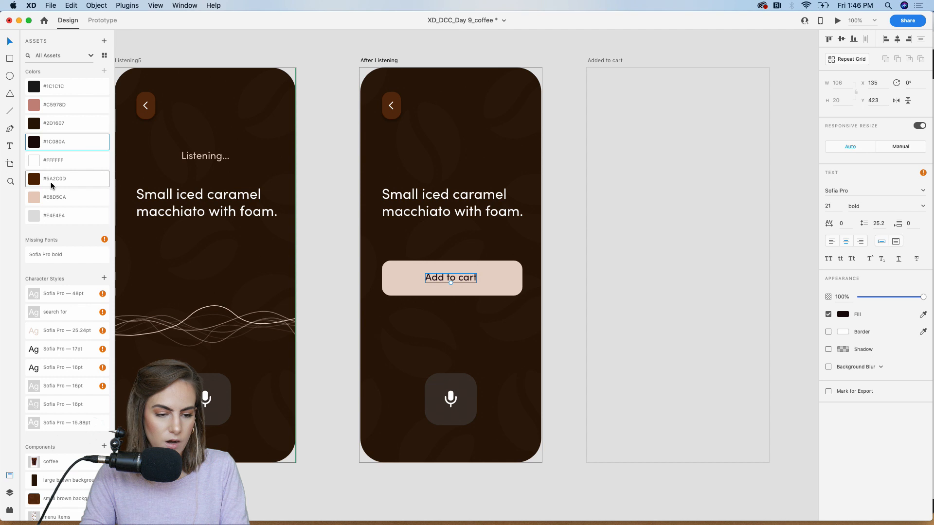
Set the button rectangle's opacity to 90% and shorten it from its upper edge, recentring the label on it
{"action": "left_click", "coordinate": [510, 275]}
{"action": "left_click_drag", "start_coordinate": [919, 195], "coordinate": [914, 193]}
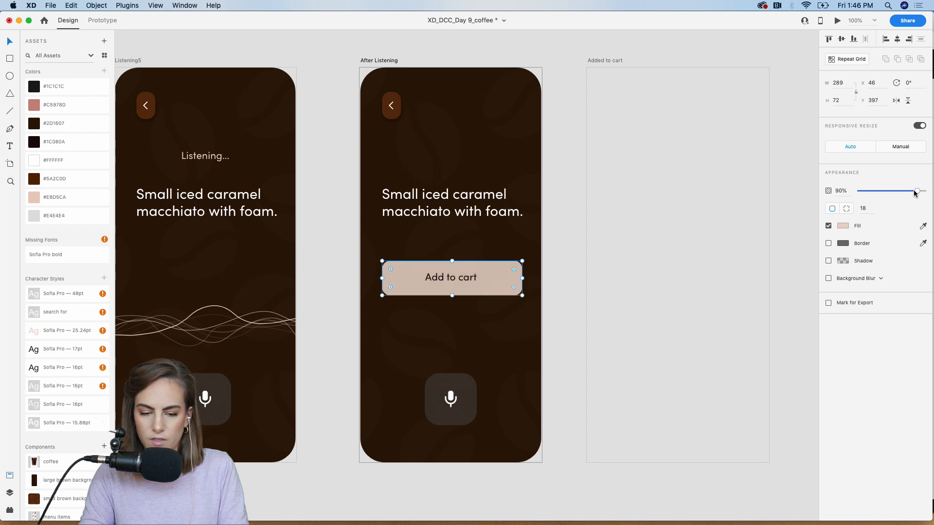
{"action": "left_click_drag", "start_coordinate": [452, 262], "coordinate": [466, 281]}
Group the "Add to cart" label with its background rectangle
{"action": "left_click", "coordinate": [502, 280], "text": "shift"}
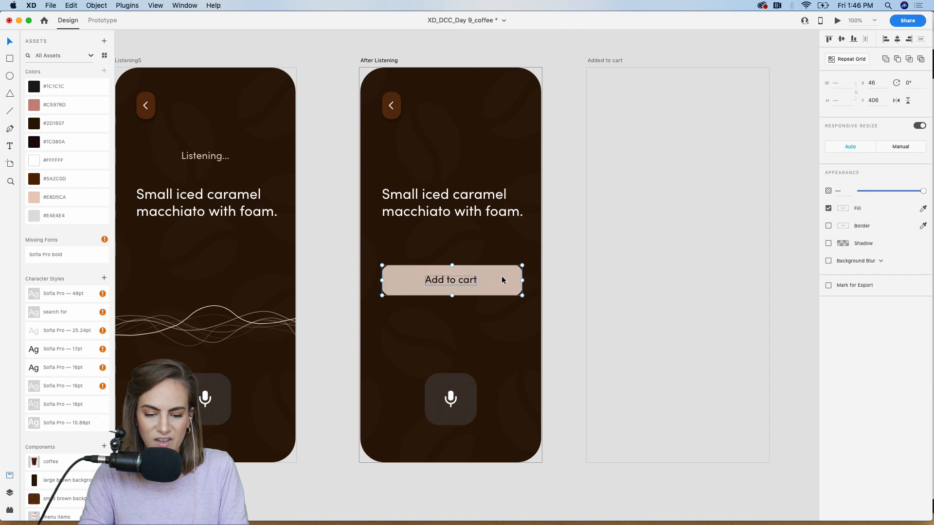
{"action": "key", "text": "super+g"}
{"action": "left_click", "coordinate": [569, 231]}
{"action": "key", "text": "super+minus"}
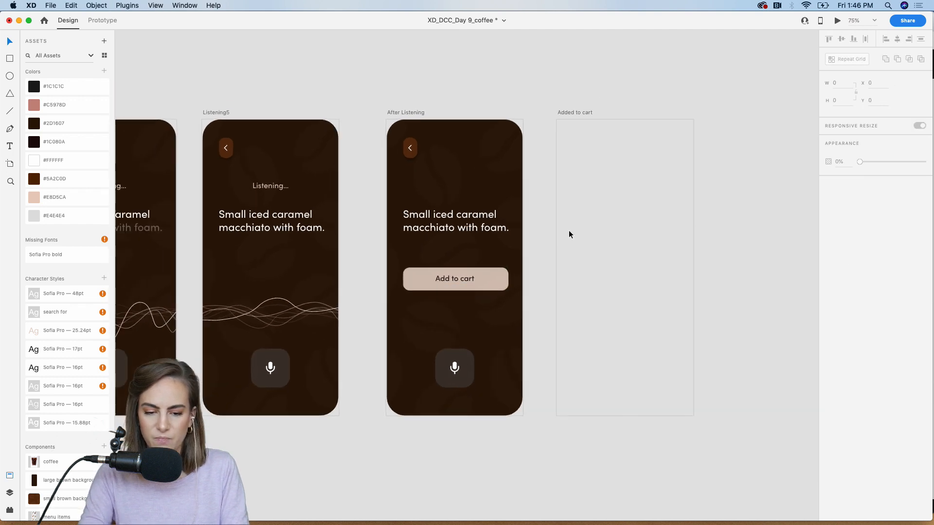
Link the Add to cart button to the Added to cart artboard on Tap, using a Transition action
{"action": "scroll", "coordinate": [568, 229], "scroll_direction": "left", "scroll_amount": 3}
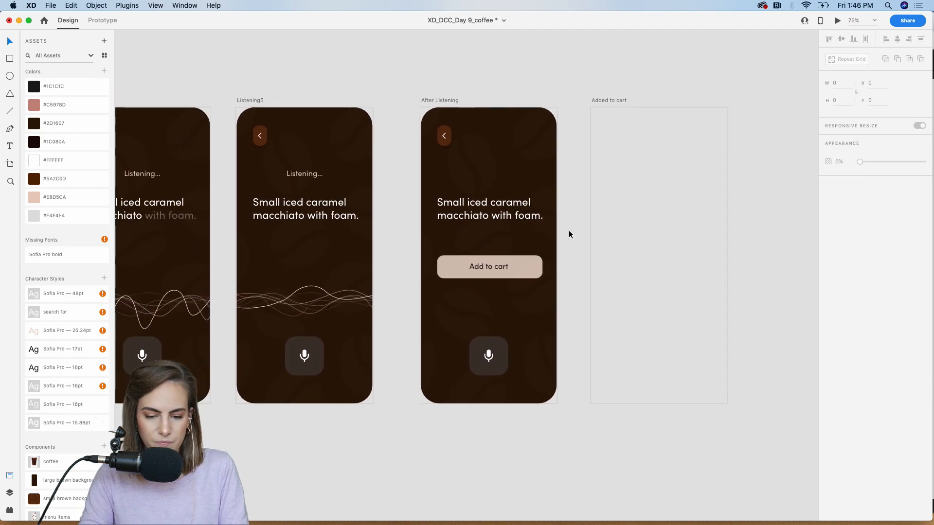
{"action": "left_click", "coordinate": [534, 278]}
{"action": "left_click", "coordinate": [102, 19]}
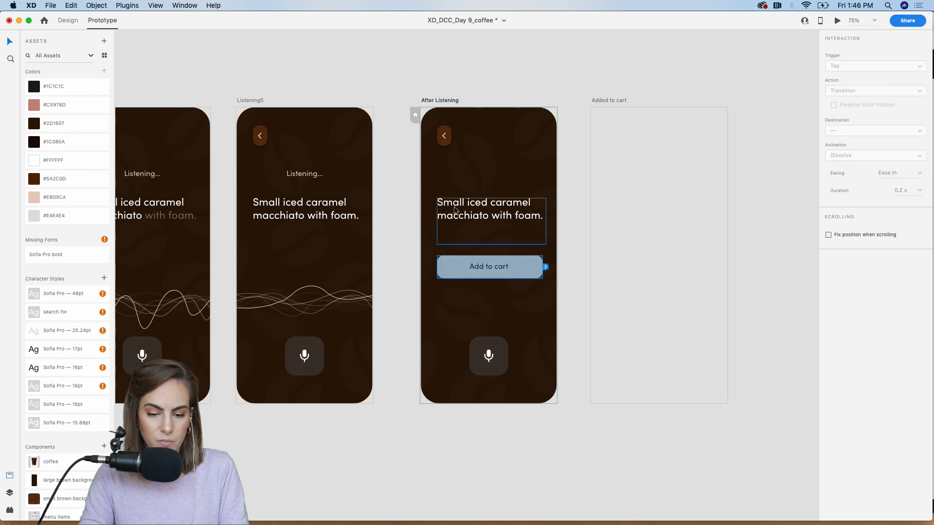
{"action": "left_click_drag", "start_coordinate": [545, 266], "coordinate": [601, 206]}
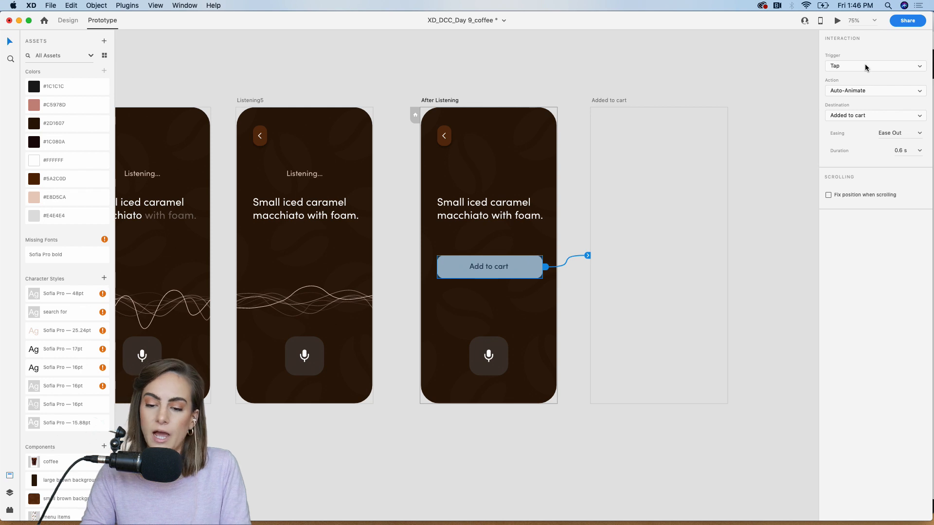
{"action": "left_click", "coordinate": [862, 90]}
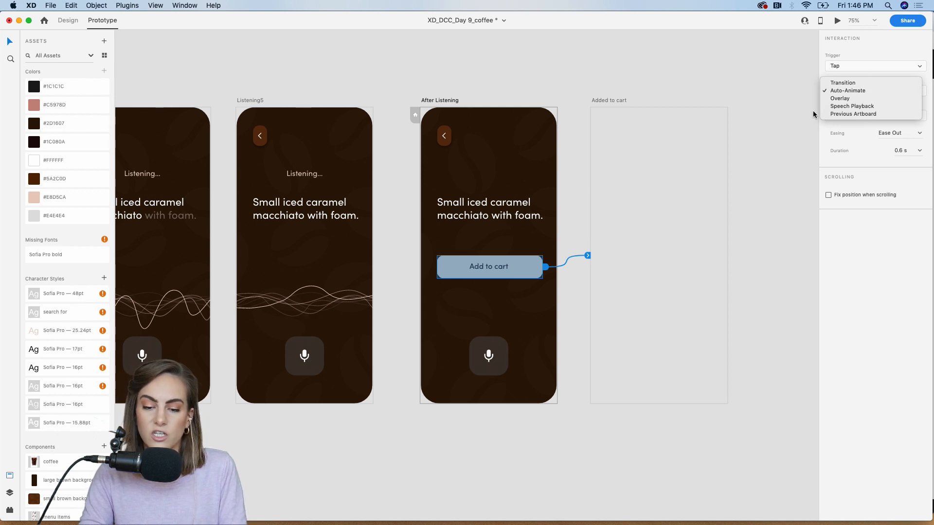
{"action": "left_click", "coordinate": [841, 84]}
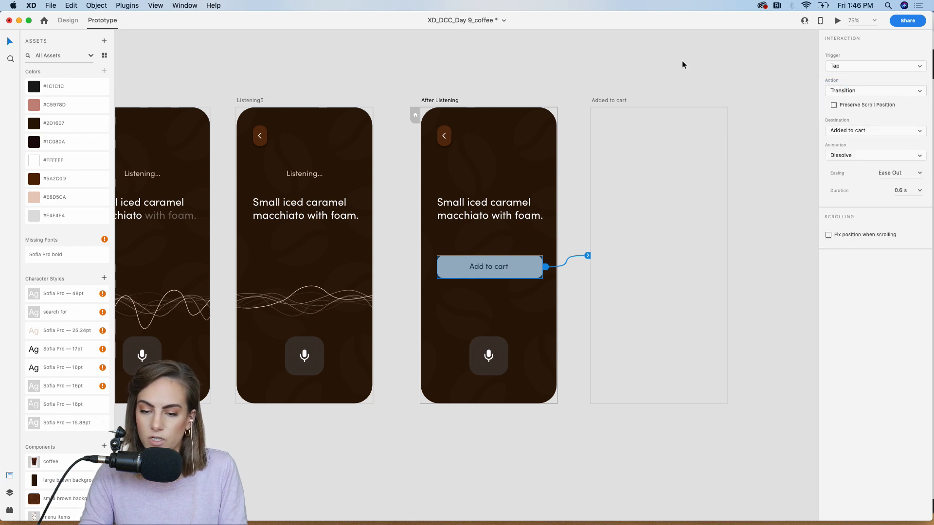
Check the interaction settings of the Listening5 artboard and save the document
{"action": "left_click", "coordinate": [258, 100]}
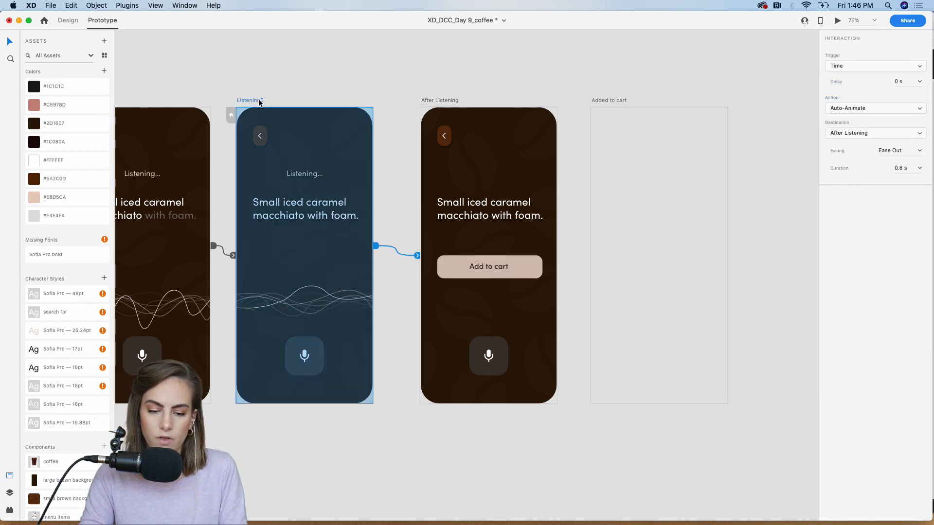
{"action": "left_click", "coordinate": [348, 77]}
{"action": "key", "text": "super+minus"}
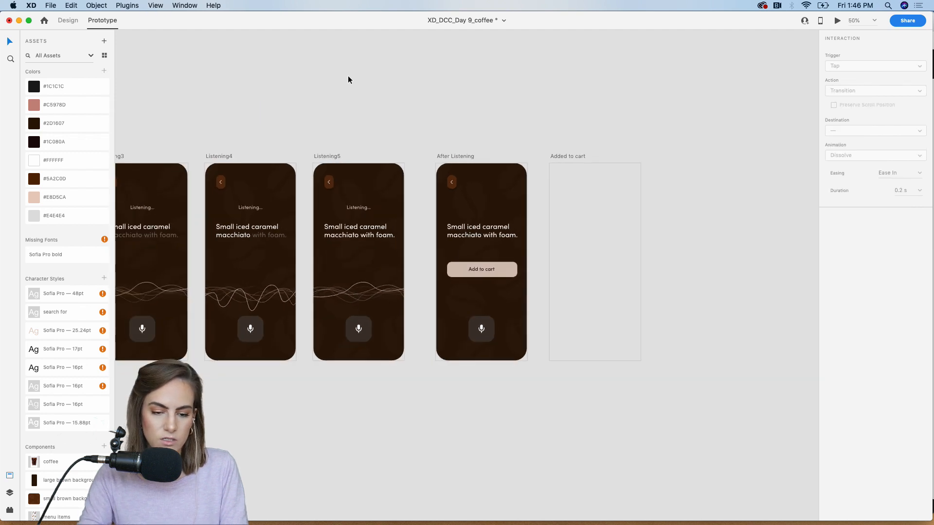
{"action": "scroll", "coordinate": [348, 77], "scroll_direction": "left", "scroll_amount": 6}
{"action": "scroll", "coordinate": [348, 76], "scroll_direction": "left", "scroll_amount": 3}
{"action": "key", "text": "super+s"}
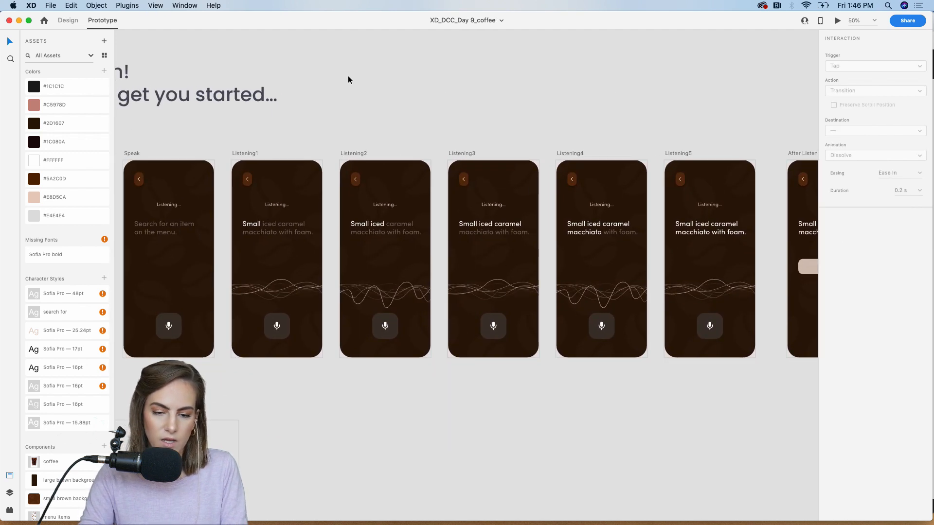
Preview the prototype from Home, starting voice search at the end of the menu and playing the listening sequence through to the After Listening screen
{"action": "scroll", "coordinate": [348, 76], "scroll_direction": "left", "scroll_amount": 10}
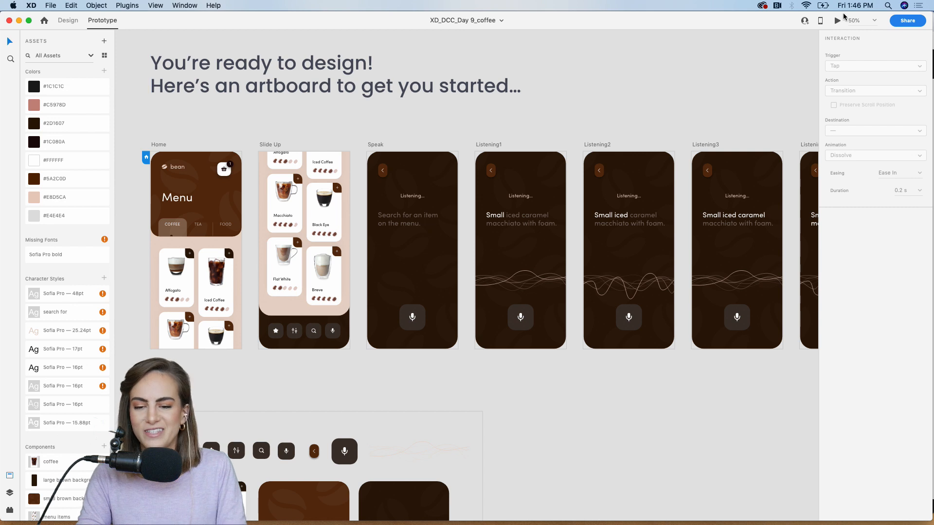
{"action": "left_click", "coordinate": [836, 22]}
{"action": "left_click_drag", "start_coordinate": [412, 73], "coordinate": [466, 8]}
{"action": "left_click_drag", "start_coordinate": [557, 422], "coordinate": [705, 493]}
{"action": "left_click_drag", "start_coordinate": [558, 21], "coordinate": [525, 19]}
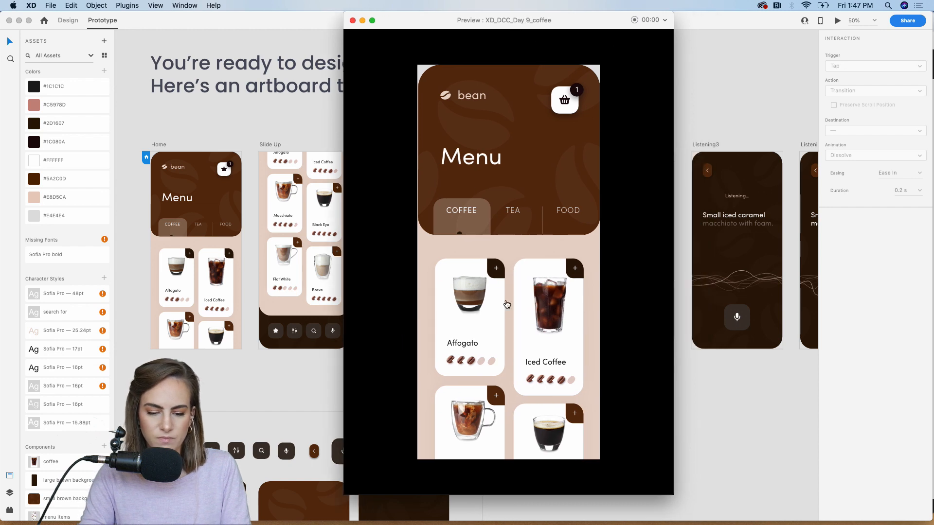
{"action": "scroll", "coordinate": [581, 447], "scroll_direction": "down", "scroll_amount": 5}
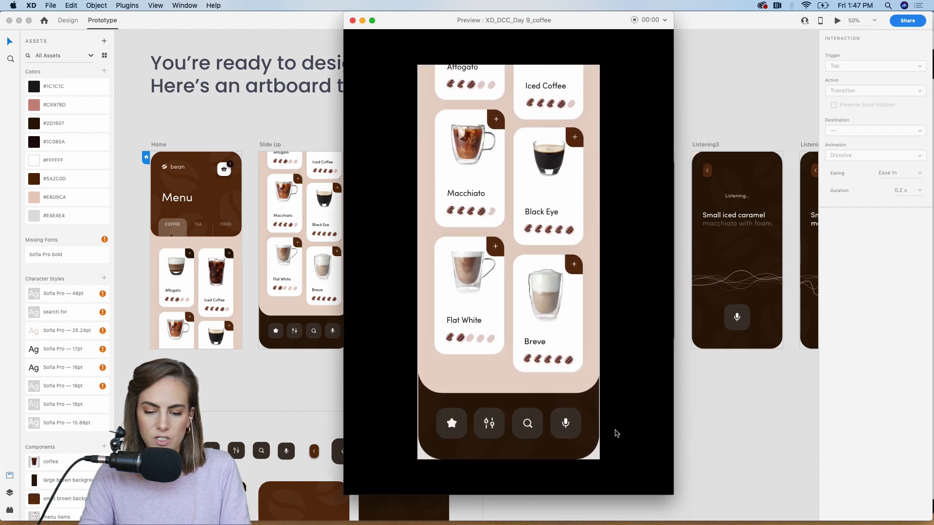
{"action": "left_click", "coordinate": [566, 424]}
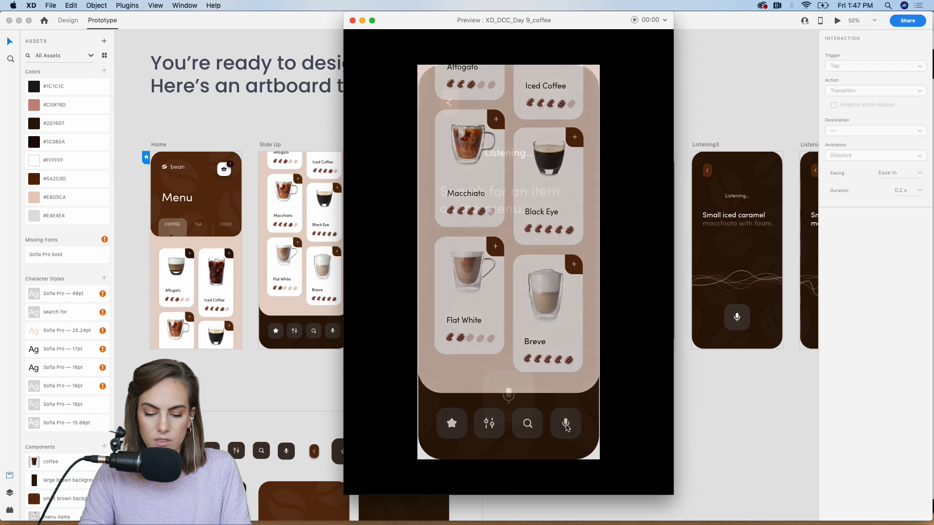
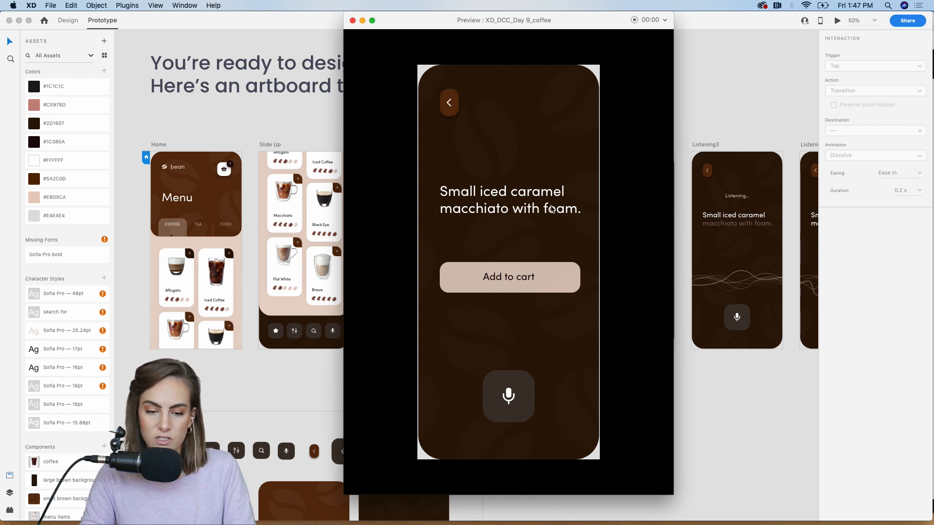
{"action": "left_click", "coordinate": [352, 20]}
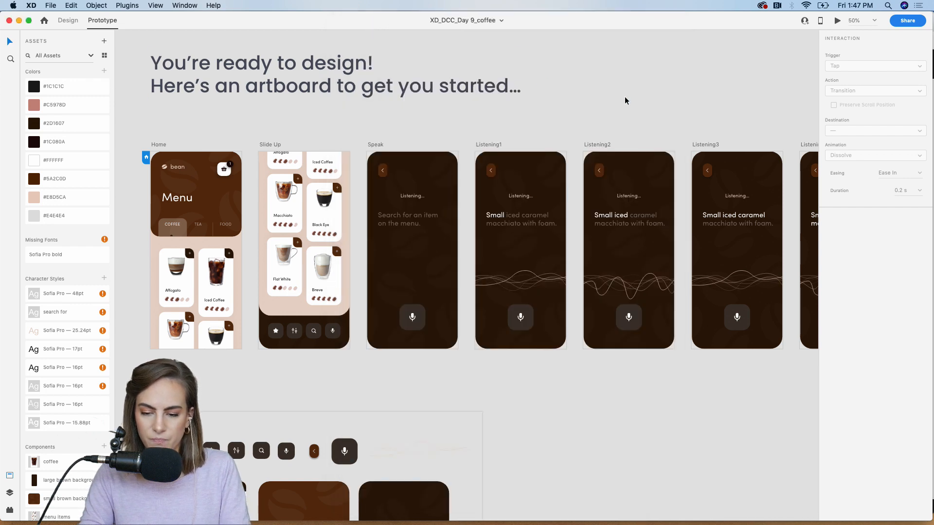
{"action": "scroll", "coordinate": [625, 98], "scroll_direction": "right", "scroll_amount": 10}
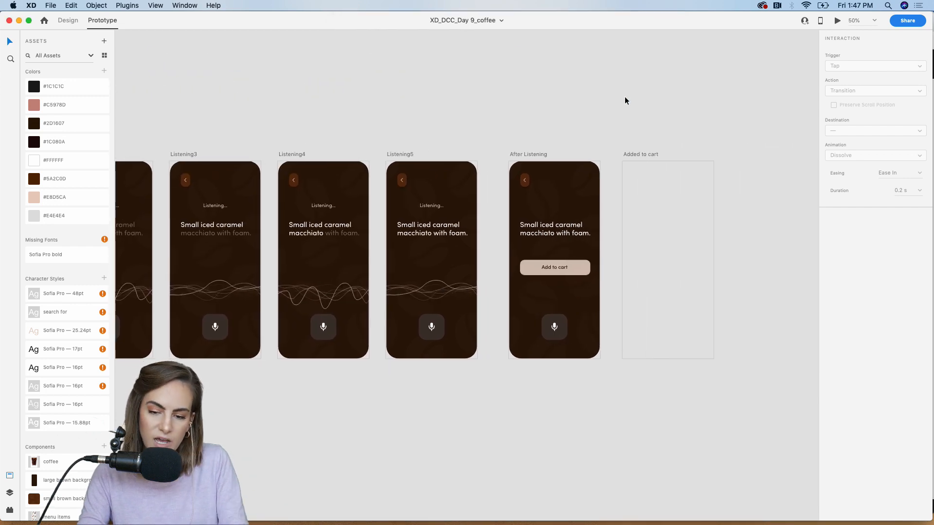
In Design mode, draw a 375 × 812 rectangle that covers the whole Added to cart artboard
{"action": "key", "text": "z"}
{"action": "left_click_drag", "start_coordinate": [463, 144], "coordinate": [591, 366]}
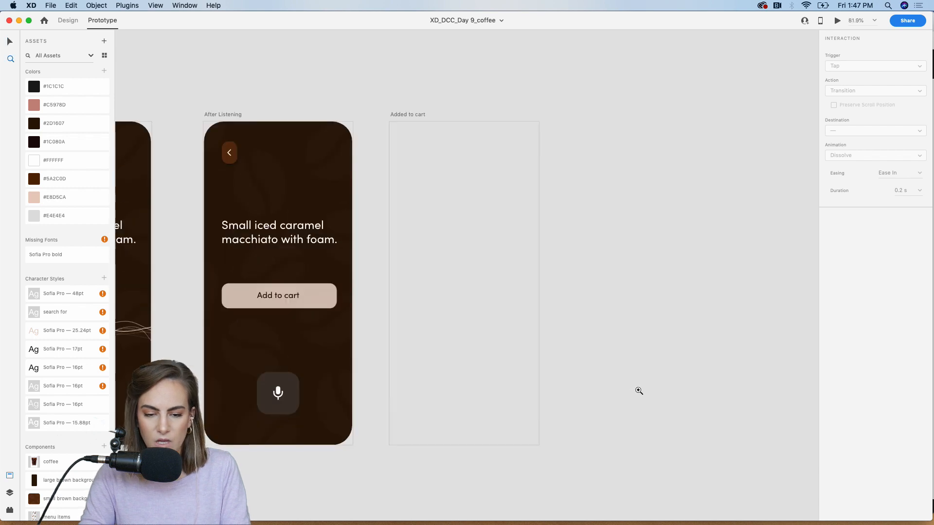
{"action": "scroll", "coordinate": [638, 393], "scroll_direction": "down", "scroll_amount": 2}
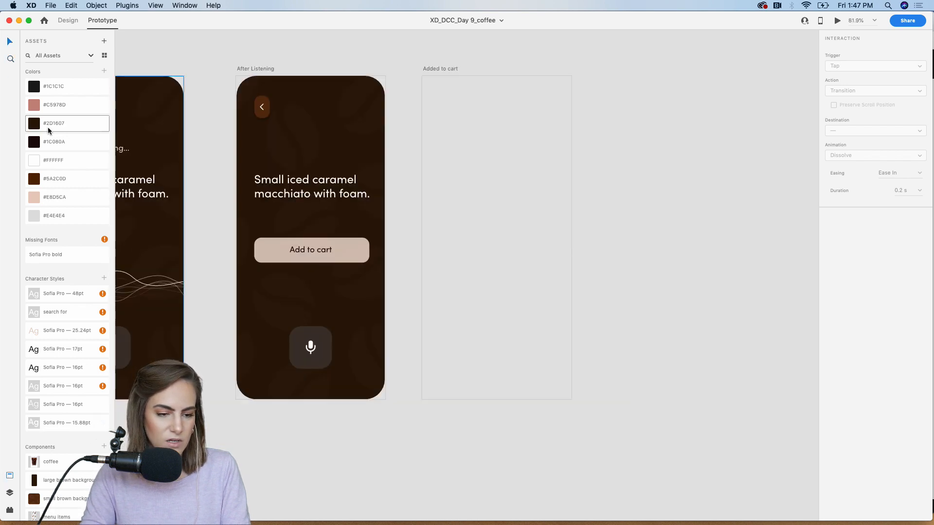
{"action": "left_click", "coordinate": [69, 21]}
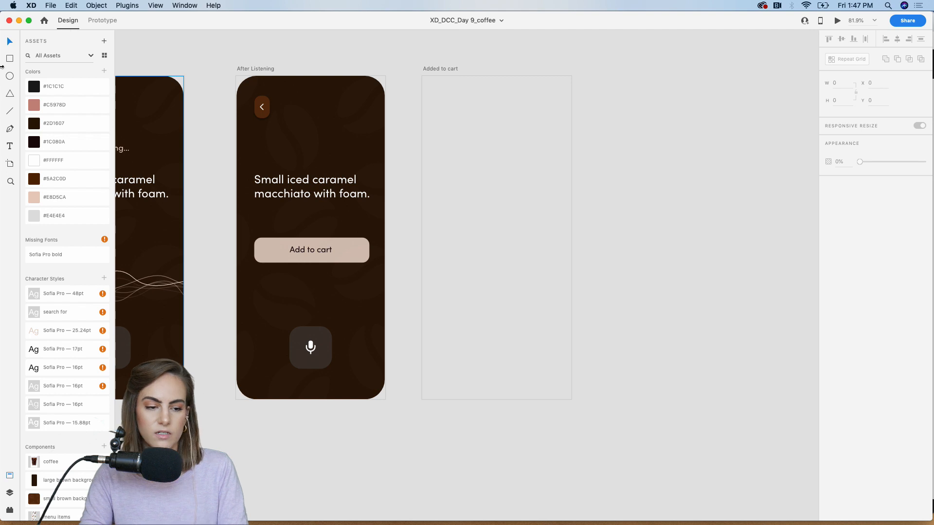
{"action": "left_click", "coordinate": [9, 58]}
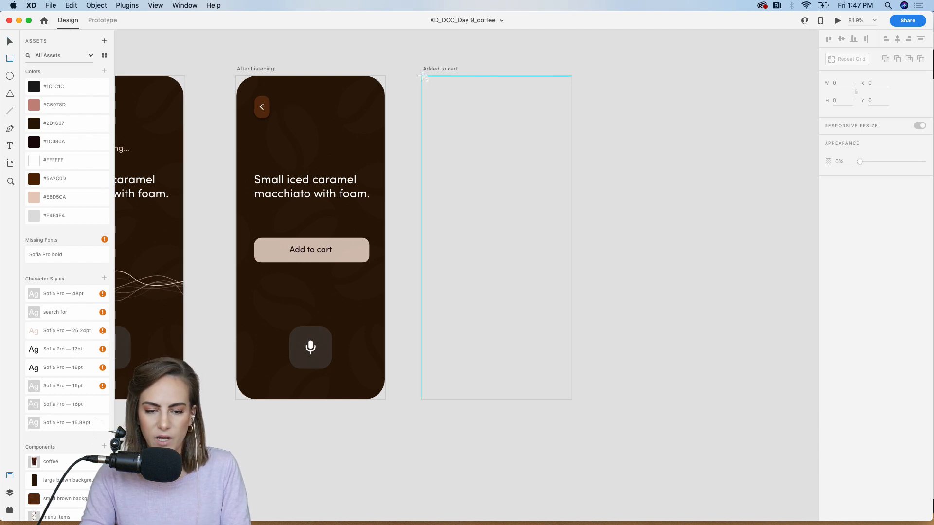
{"action": "left_click_drag", "start_coordinate": [422, 76], "coordinate": [572, 399]}
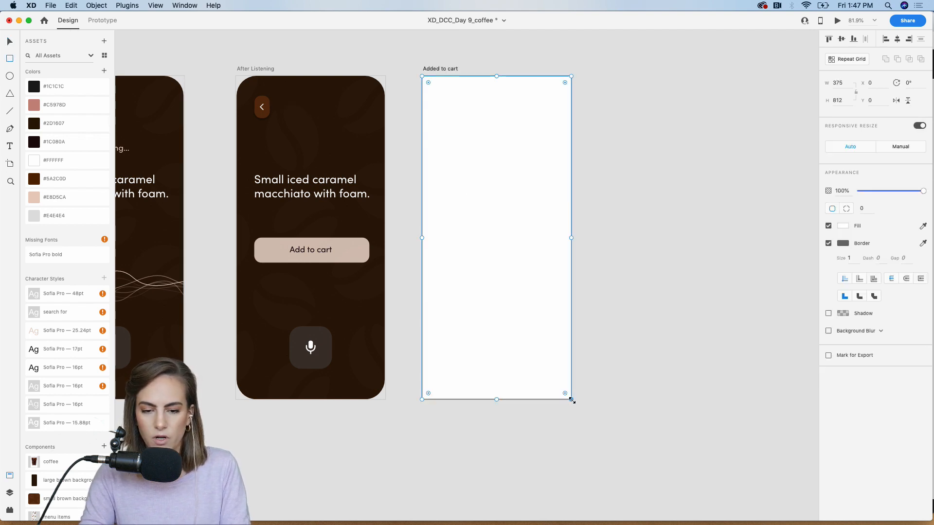
Round the corners of the Added to cart rectangle to a radius of about 51 and remove its border
{"action": "left_click_drag", "start_coordinate": [428, 82], "coordinate": [441, 97]}
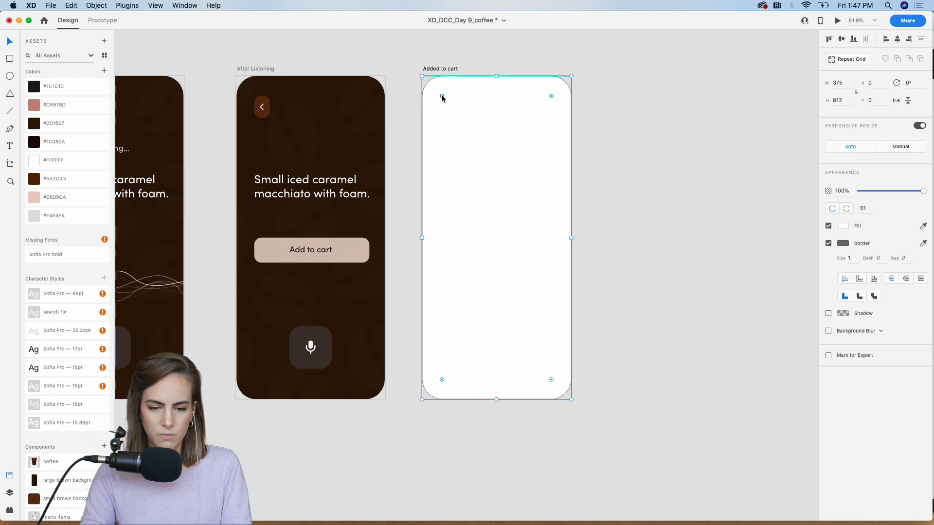
{"action": "left_click", "coordinate": [828, 243]}
{"action": "left_click", "coordinate": [653, 244]}
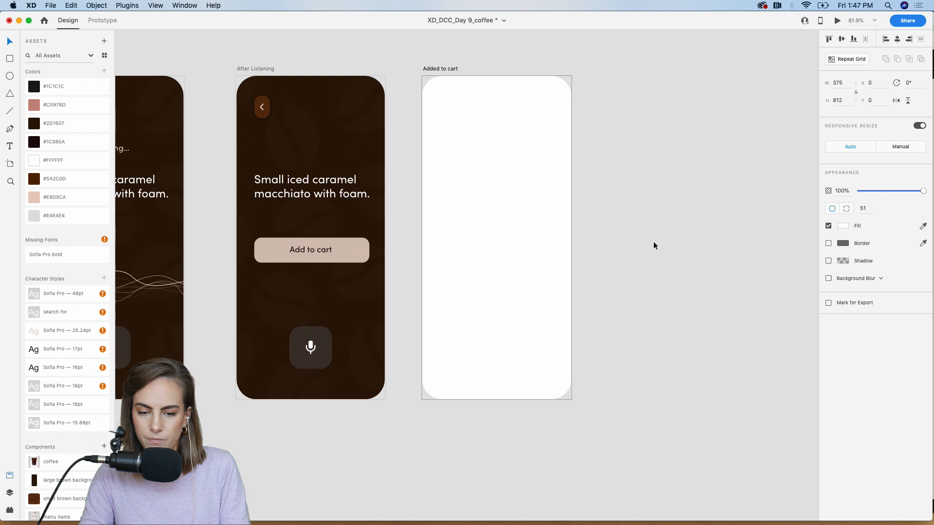
{"action": "left_click", "coordinate": [509, 186]}
{"action": "left_click", "coordinate": [642, 44]}
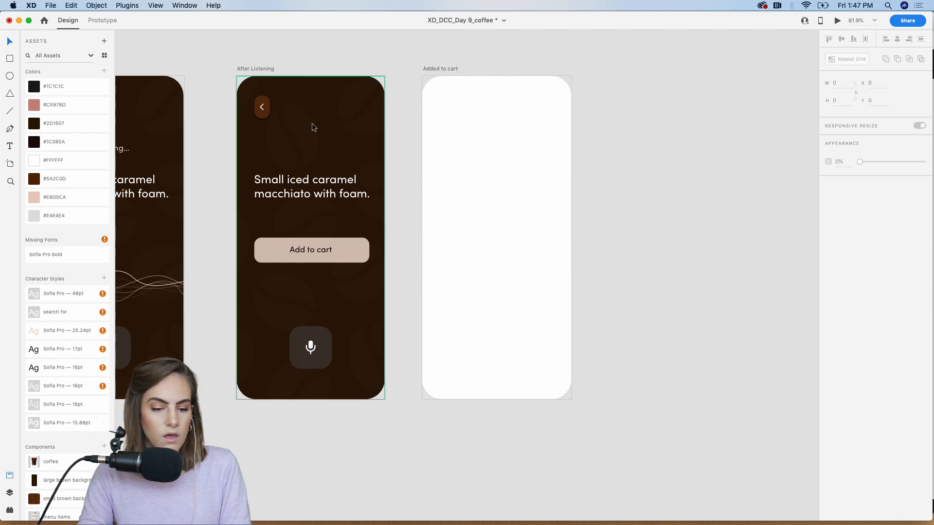
Copy the back button from the After Listening artboard to the same position on Added to cart
{"action": "left_click", "coordinate": [262, 106]}
{"action": "left_click", "coordinate": [489, 157]}
{"action": "key", "text": "super+v"}
{"action": "left_click", "coordinate": [532, 54]}
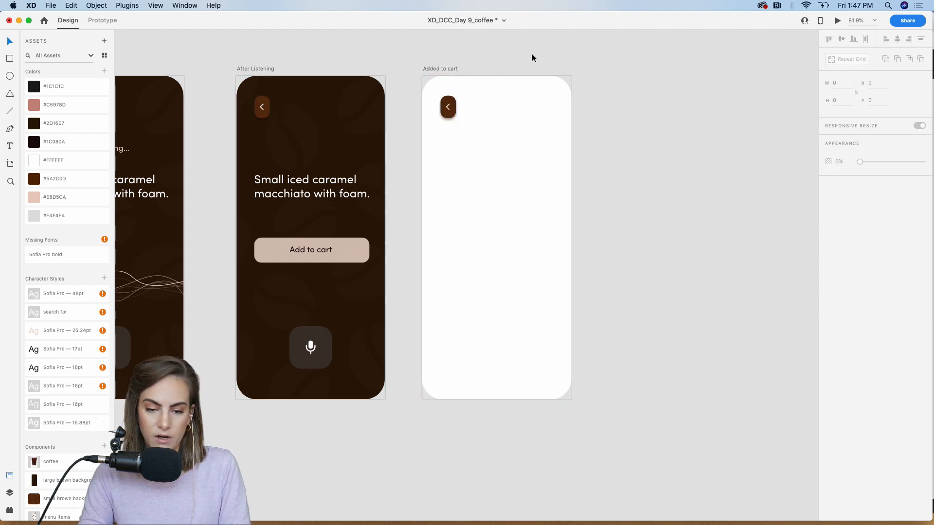
Copy the basket button with its count badge from the Home artboard onto the Added to cart artboard
{"action": "scroll", "coordinate": [532, 54], "scroll_direction": "left", "scroll_amount": 20}
{"action": "scroll", "coordinate": [531, 58], "scroll_direction": "left", "scroll_amount": 10}
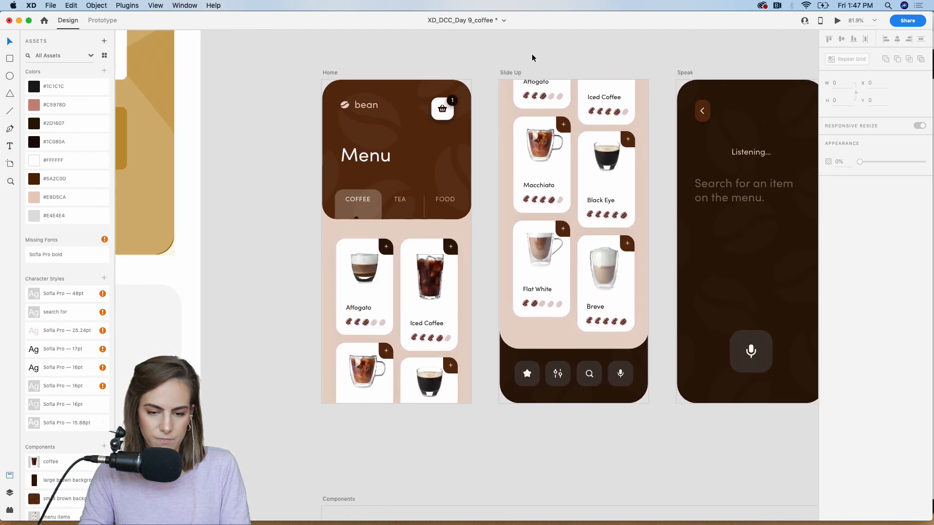
{"action": "left_click", "coordinate": [446, 112]}
{"action": "left_click", "coordinate": [590, 57]}
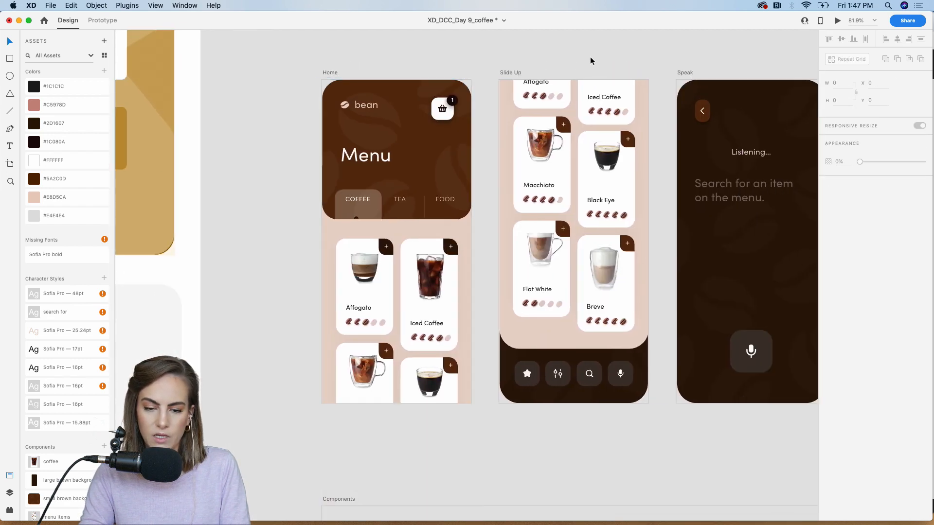
{"action": "scroll", "coordinate": [590, 58], "scroll_direction": "right", "scroll_amount": 20}
{"action": "left_click", "coordinate": [567, 203]}
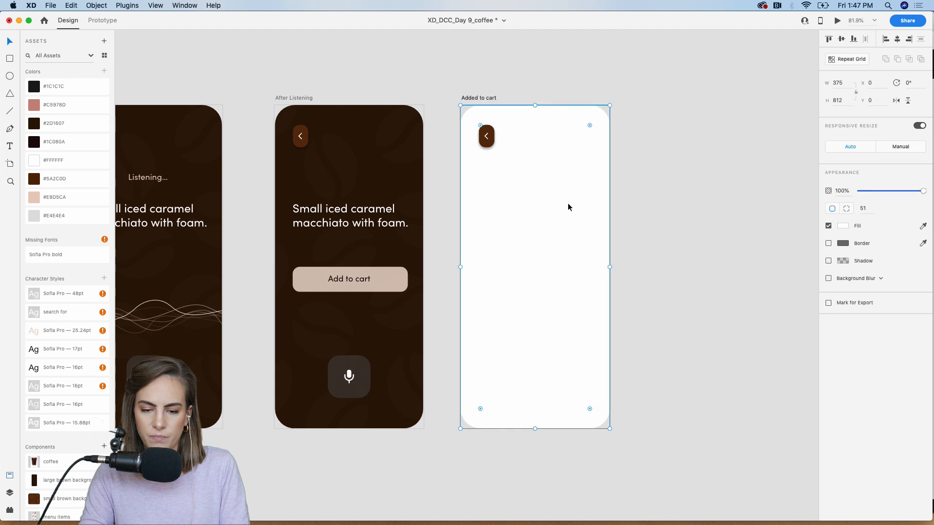
{"action": "key", "text": "super+v"}
{"action": "left_click", "coordinate": [643, 189]}
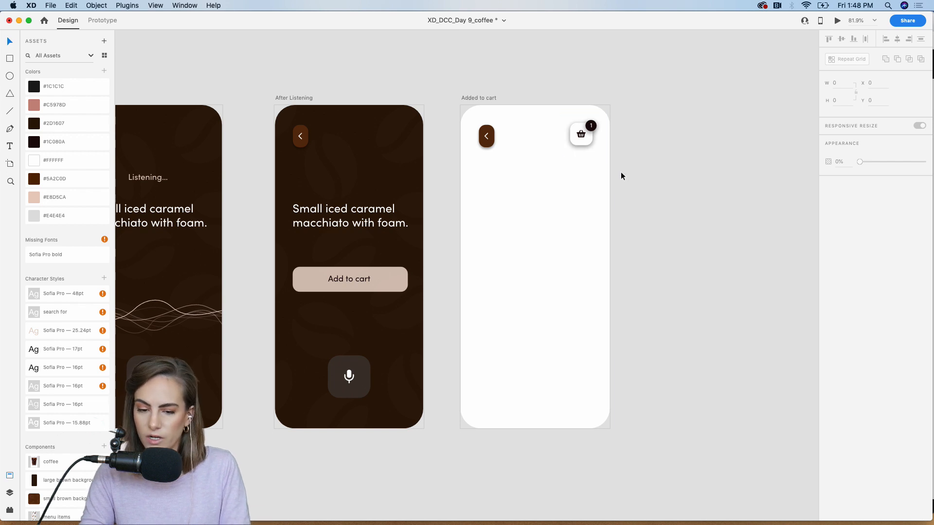
Copy the order text from After Listening onto the Added to cart artboard and color it #5A2C0D
{"action": "left_click", "coordinate": [350, 215]}
{"action": "key", "text": "super+c"}
{"action": "left_click", "coordinate": [607, 249]}
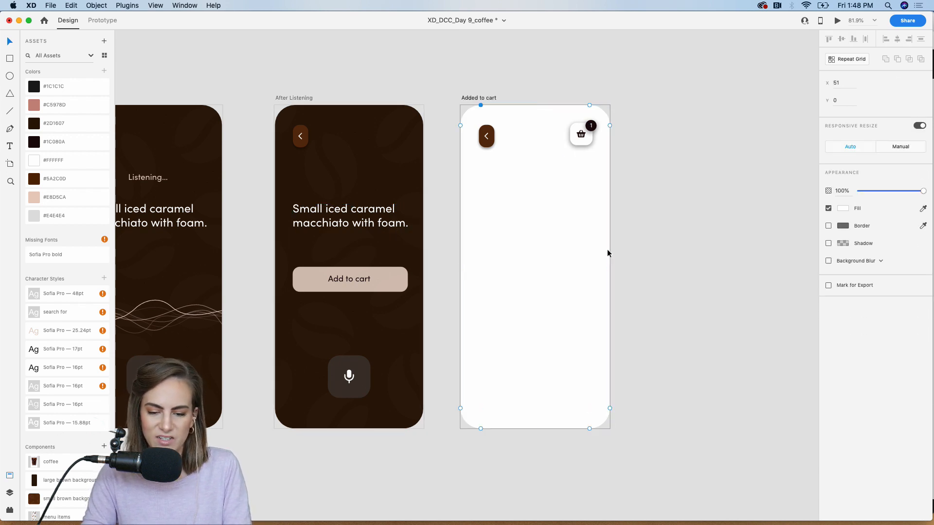
{"action": "key", "text": "super+v"}
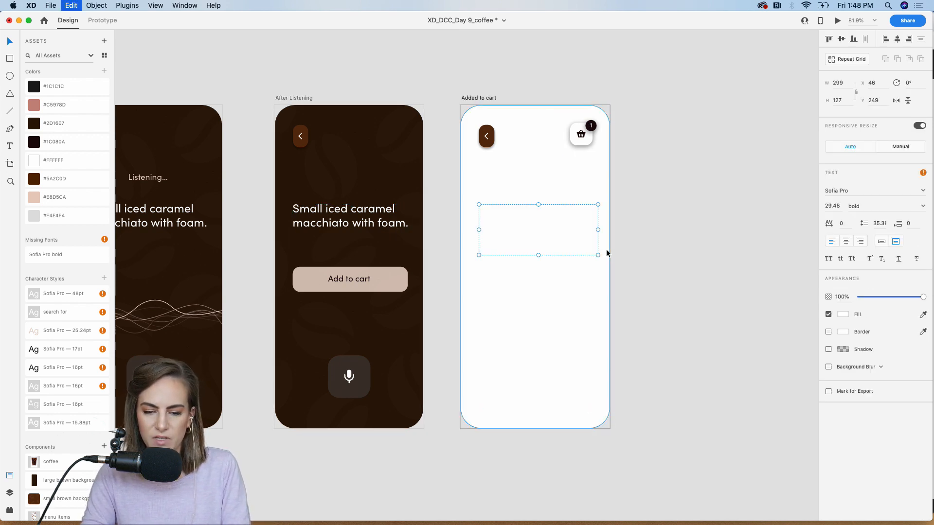
{"action": "left_click", "coordinate": [38, 145]}
{"action": "left_click", "coordinate": [44, 181]}
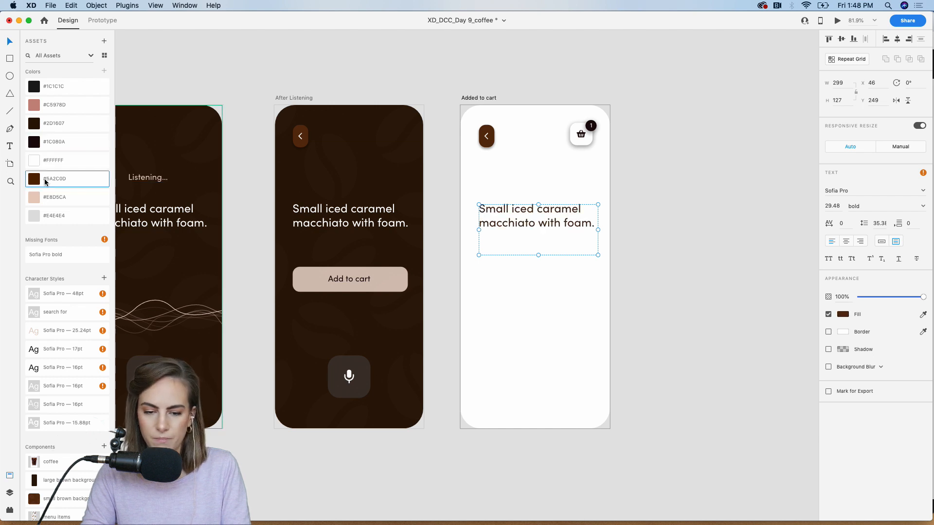
Fill the background rectangle of the Added to cart artboard with the saved color #E8D5CA
{"action": "left_click", "coordinate": [502, 168]}
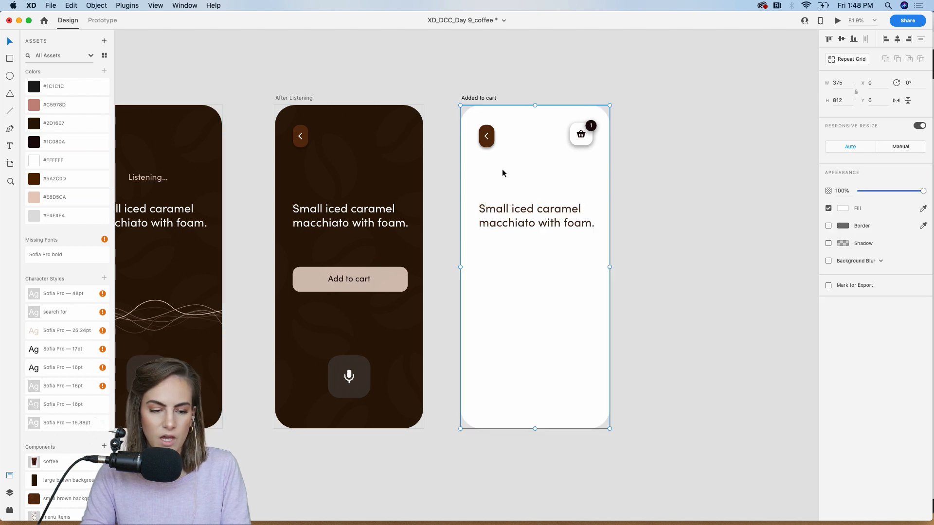
{"action": "left_click", "coordinate": [42, 200]}
{"action": "scroll", "coordinate": [435, 53], "scroll_direction": "right", "scroll_amount": 5}
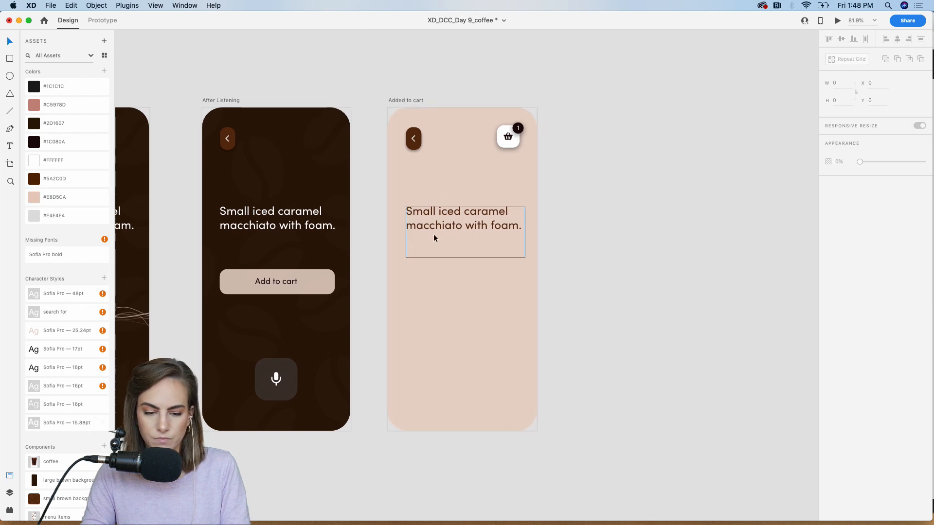
Replace the order text on the Added to cart artboard with "Iced caramel macchiato"
{"action": "left_click", "coordinate": [444, 224]}
{"action": "double_click", "coordinate": [444, 224]}
{"action": "type", "text": "Iced"}
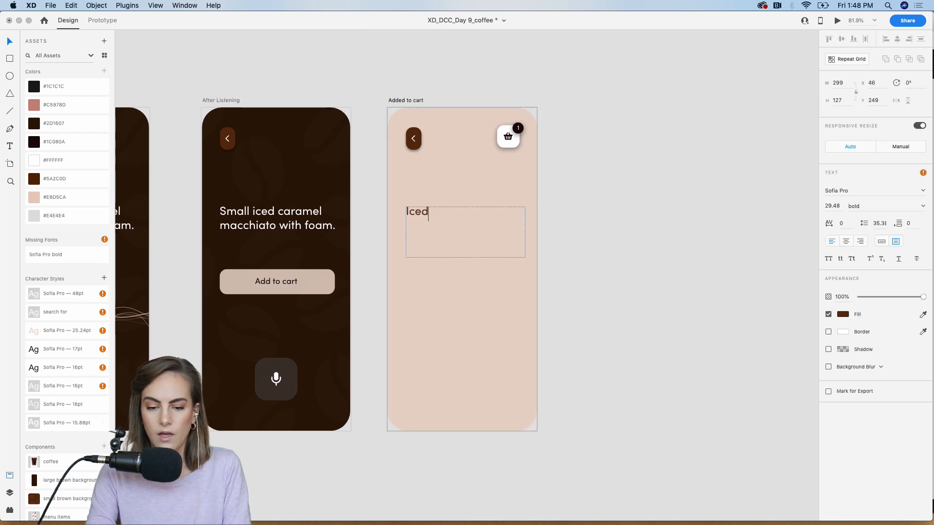
{"action": "type", "text": " caramel macchi"}
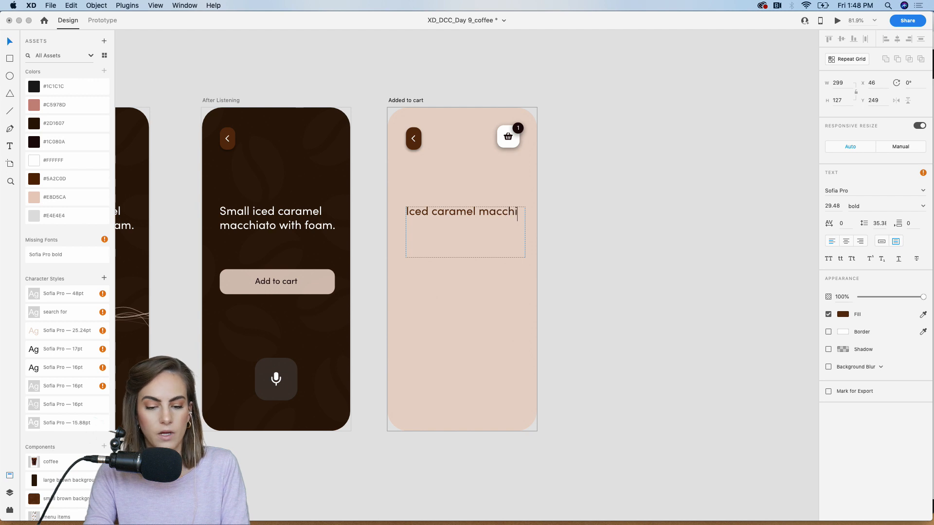
{"action": "type", "text": "ato"}
{"action": "key", "text": "Escape"}
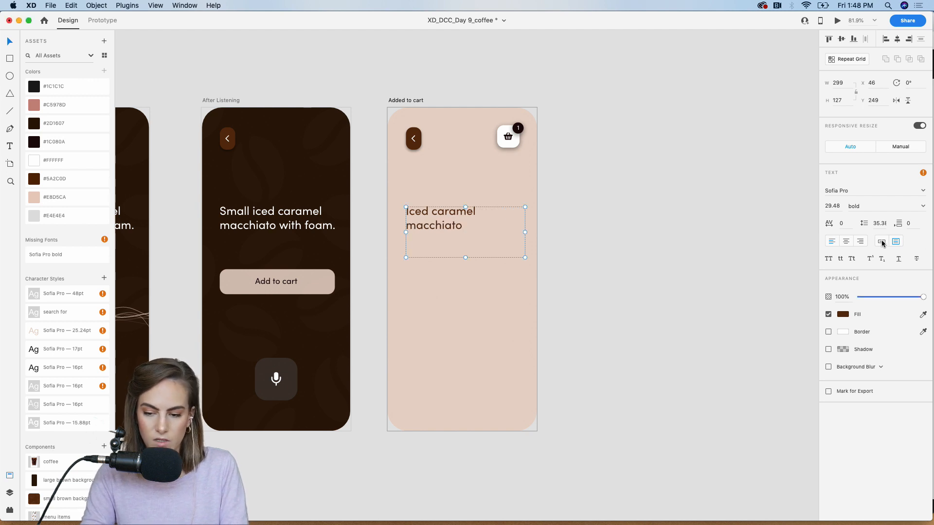
Center-align the "Iced caramel macchiato" text and color it #1C080A
{"action": "left_click", "coordinate": [846, 242]}
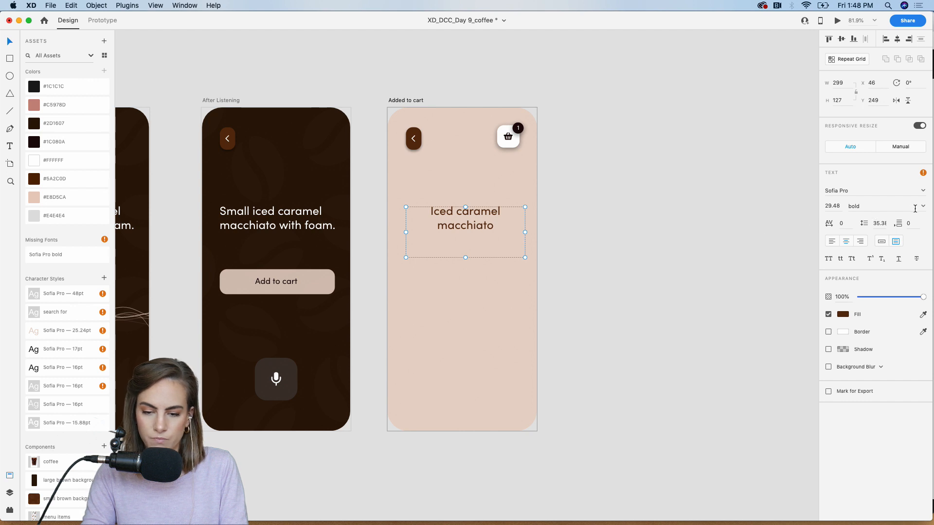
{"action": "left_click", "coordinate": [71, 142]}
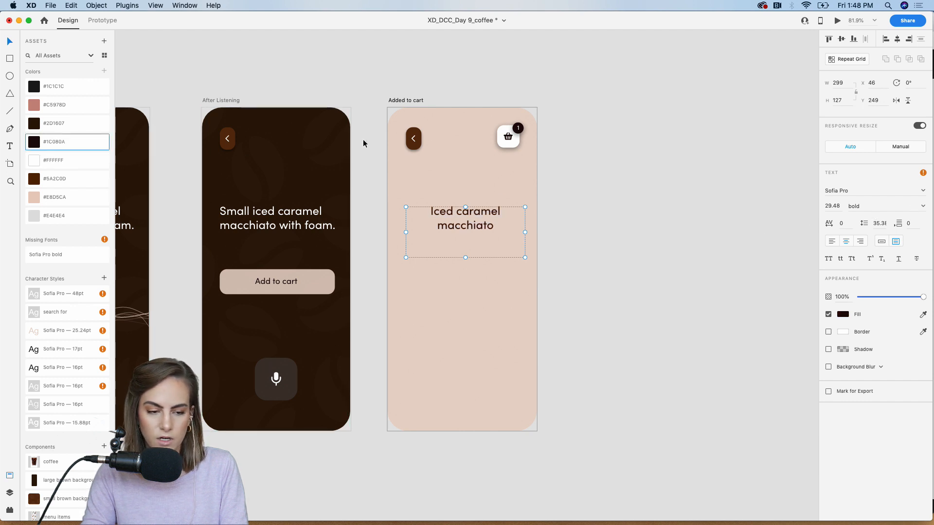
{"action": "left_click", "coordinate": [334, 70]}
Shorten the heading's text box to a height of 79 and duplicate it below with the text "Has been added to your cart."
{"action": "left_click", "coordinate": [456, 226]}
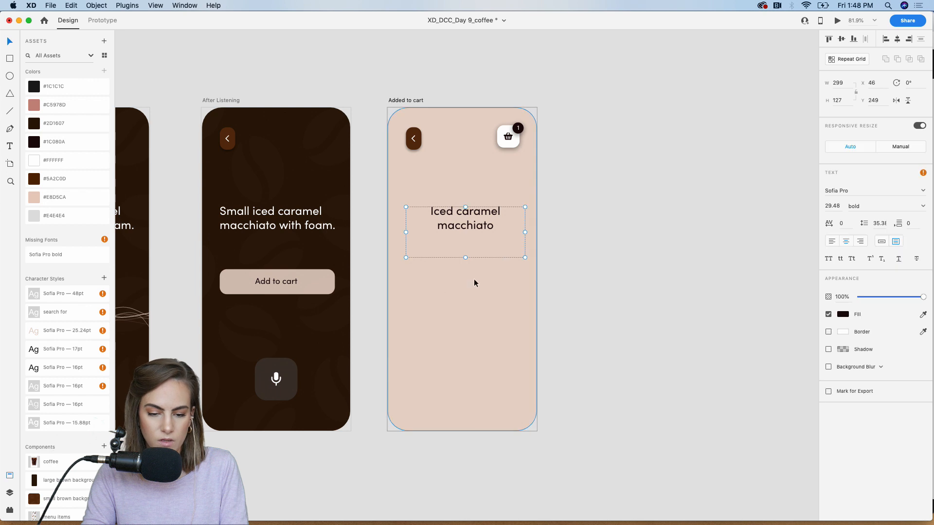
{"action": "left_click_drag", "start_coordinate": [466, 257], "coordinate": [474, 287]}
{"action": "double_click", "coordinate": [475, 286]}
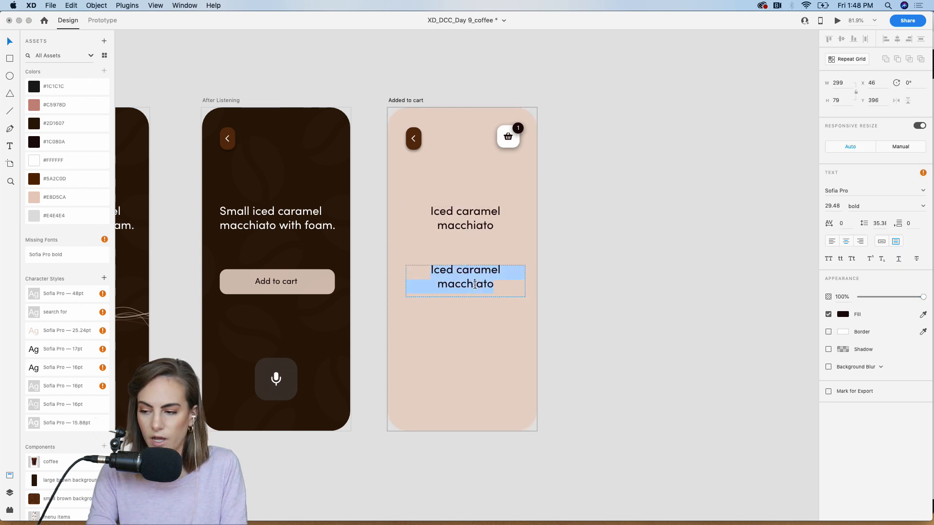
{"action": "key", "text": "BackSpace"}
{"action": "type", "text": "Has been "}
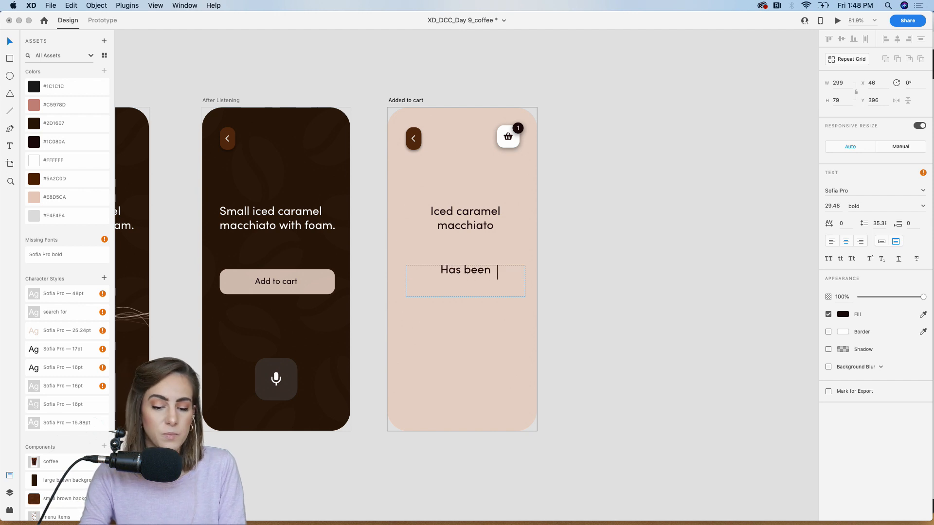
{"action": "type", "text": "added to your car"}
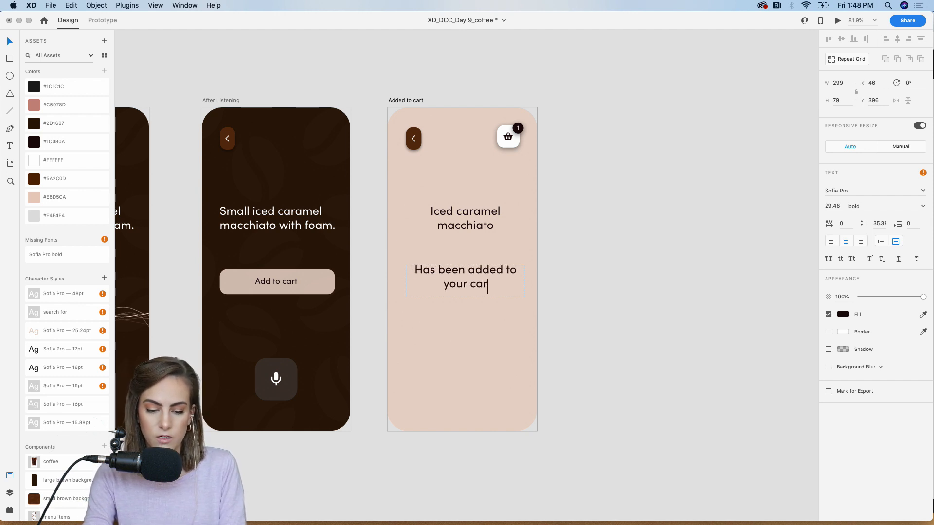
{"action": "type", "text": "t."}
{"action": "key", "text": "Escape"}
Change the first letter of the cart message to lowercase so it reads "has been added to your cart."
{"action": "double_click", "coordinate": [425, 272]}
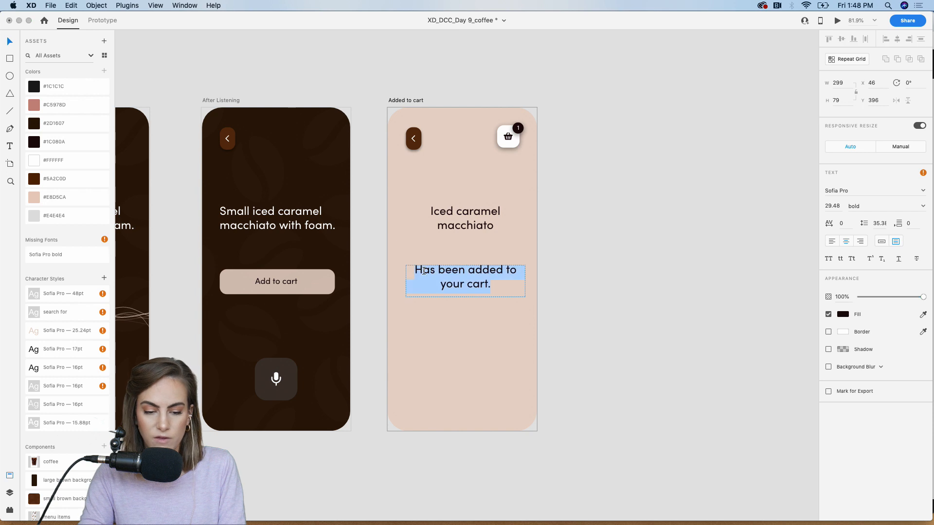
{"action": "key", "text": "BackSpace"}
{"action": "type", "text": "h"}
{"action": "key", "text": "Escape"}
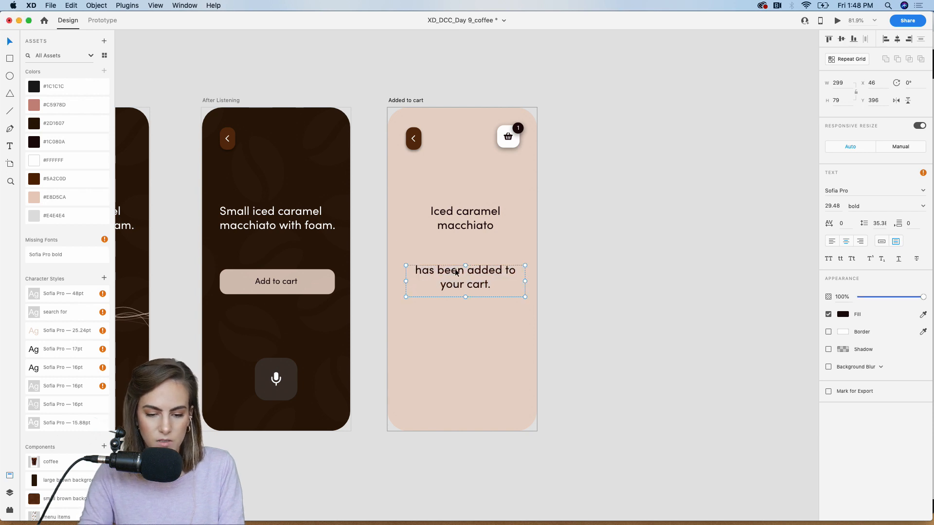
Move the cart message up to Y 342, just under the heading, and style it with font size 20 and 59% opacity
{"action": "left_click_drag", "start_coordinate": [462, 267], "coordinate": [462, 246]}
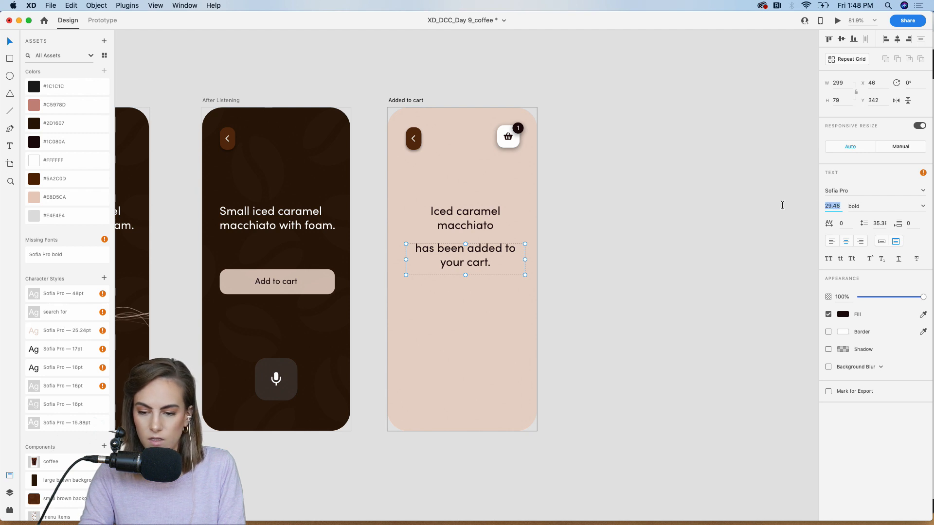
{"action": "type", "text": "0"}
{"action": "key", "text": "Return"}
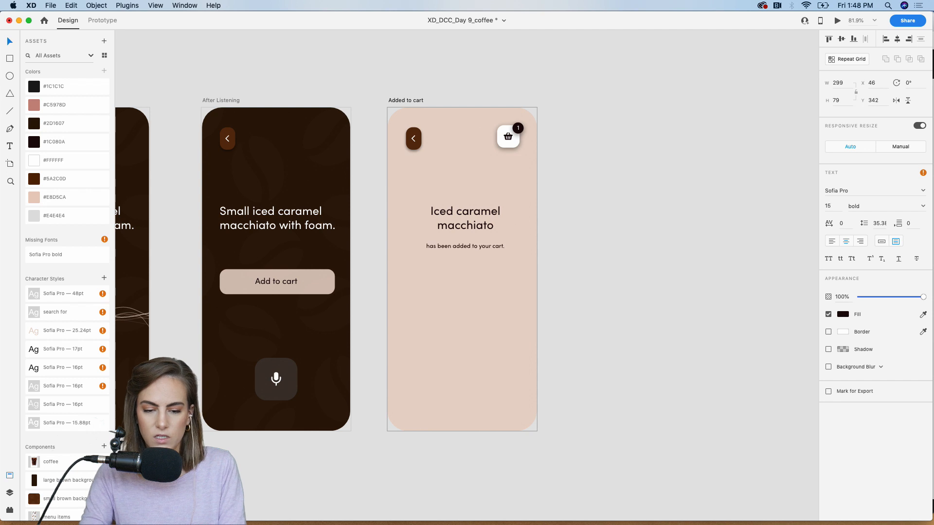
{"action": "left_click_drag", "start_coordinate": [922, 297], "coordinate": [897, 296]}
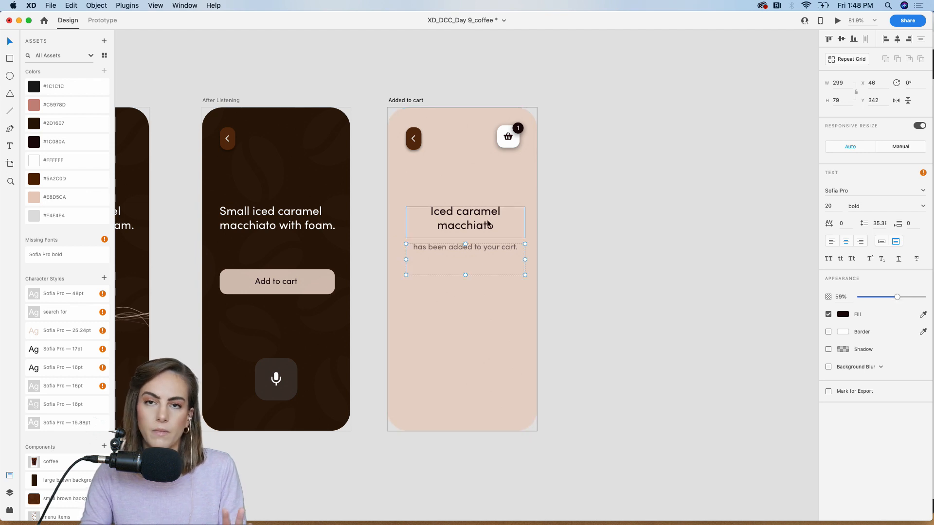
Move the heading and cart message up together so that the heading sits at about Y 217
{"action": "left_click", "coordinate": [469, 224], "text": "shift"}
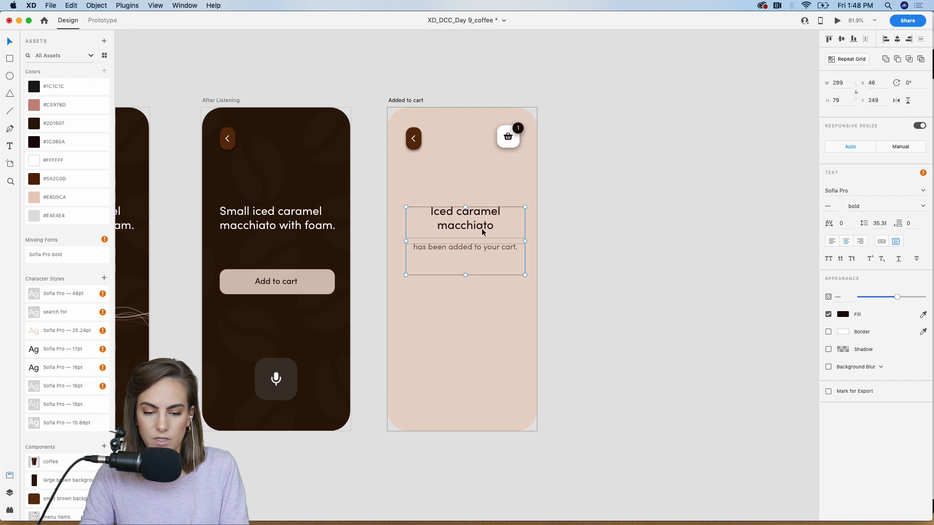
{"action": "left_click_drag", "start_coordinate": [468, 226], "coordinate": [468, 214]}
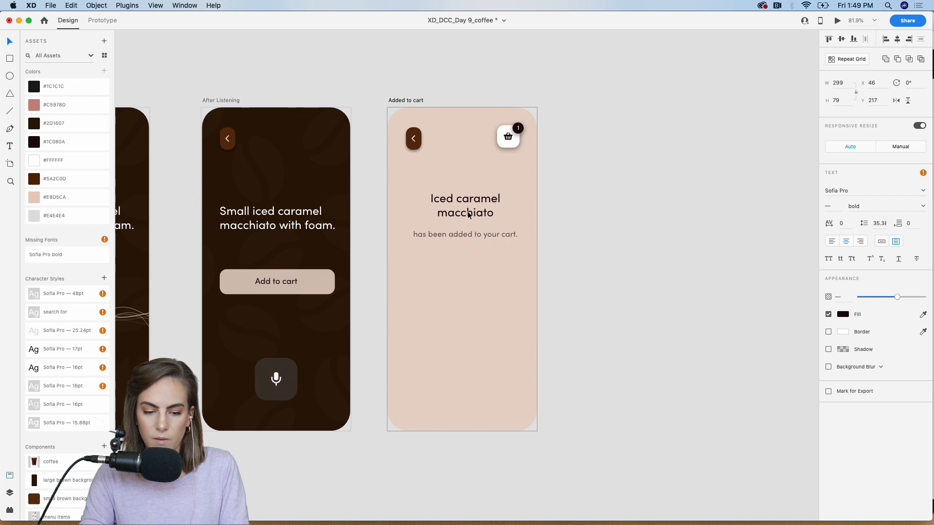
{"action": "left_click", "coordinate": [617, 220]}
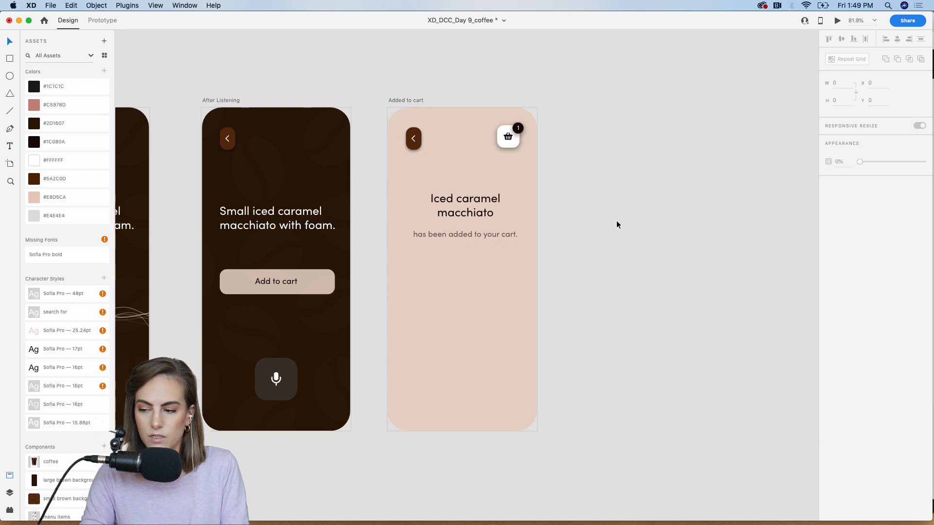
Draw a 299 by 186 rectangle beneath the cart message on the Added to cart artboard and round its corners to about 28
{"action": "left_click", "coordinate": [10, 58]}
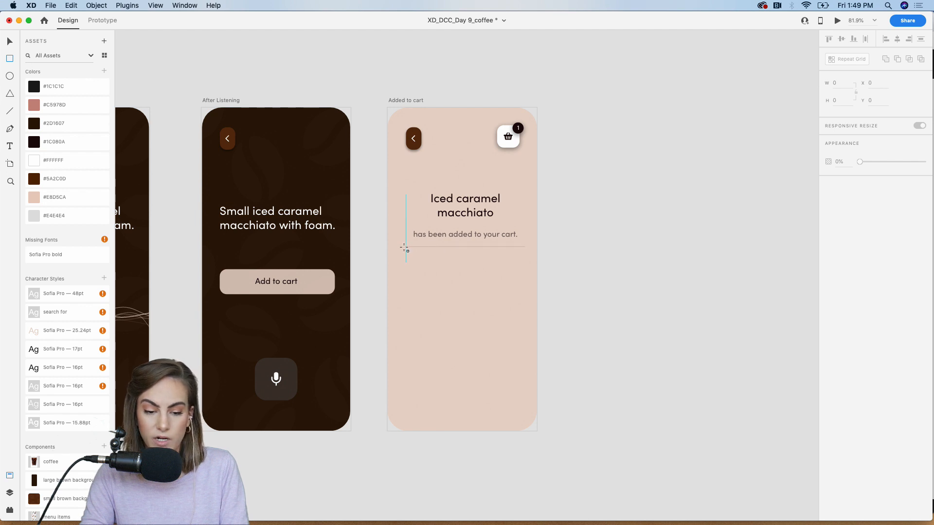
{"action": "left_click_drag", "start_coordinate": [406, 249], "coordinate": [526, 322]}
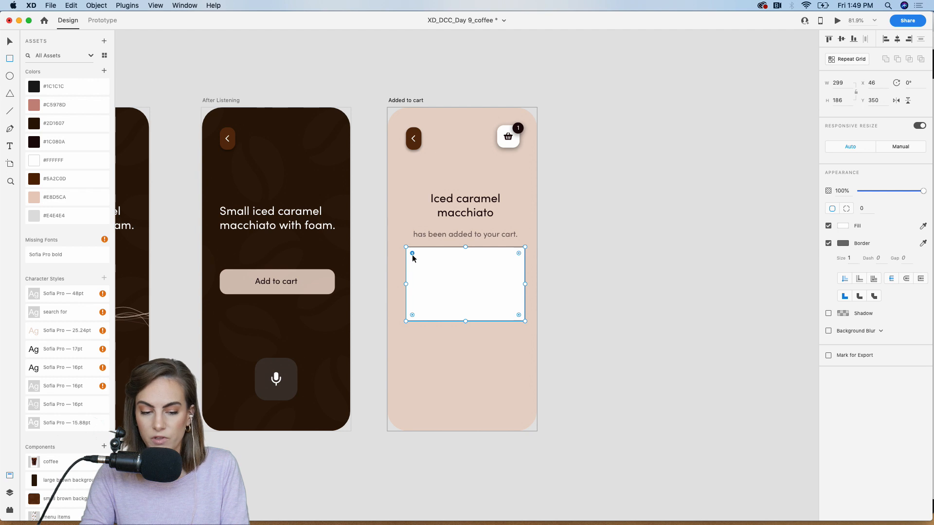
{"action": "left_click_drag", "start_coordinate": [412, 255], "coordinate": [414, 257]}
{"action": "key", "text": "v"}
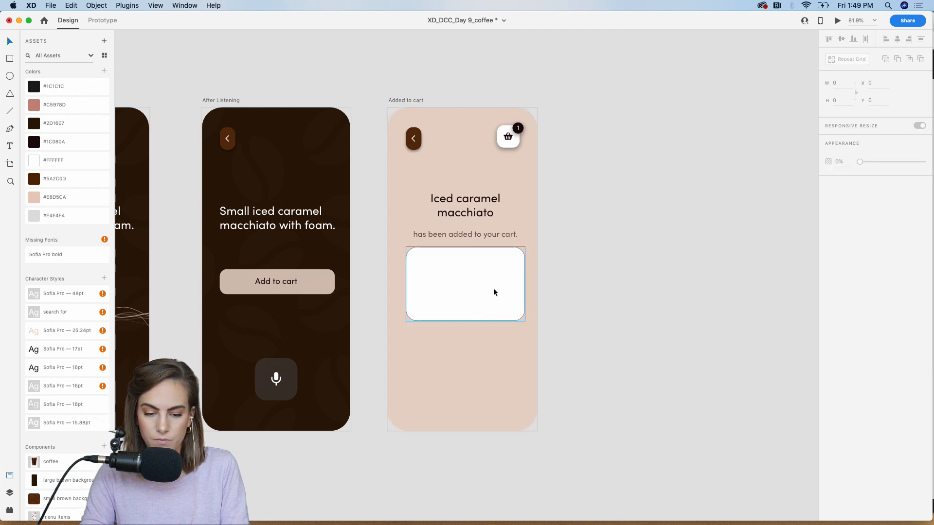
Center the white card and the "Iced caramel macchiato" heading horizontally on the Added to cart artboard
{"action": "left_click", "coordinate": [897, 39]}
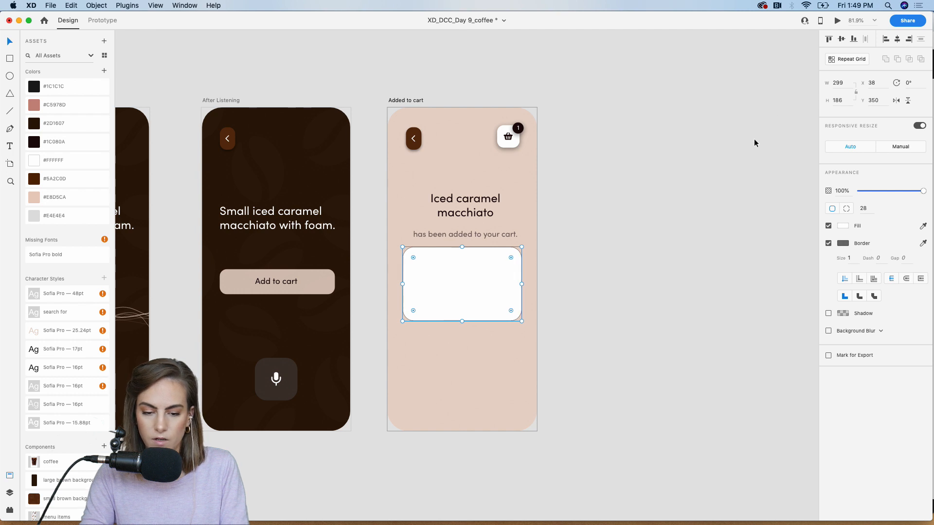
{"action": "left_click", "coordinate": [656, 191]}
{"action": "left_click", "coordinate": [465, 204]}
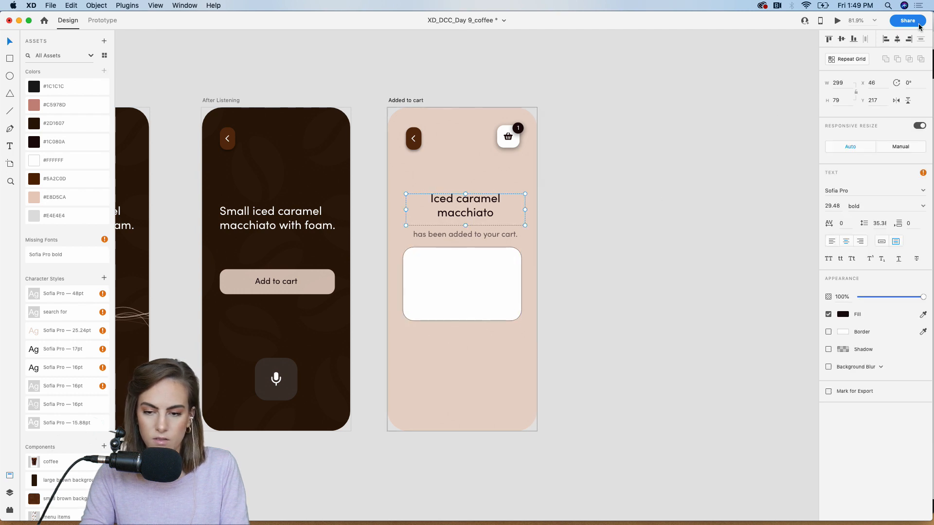
{"action": "left_click", "coordinate": [898, 39]}
Remove the white card's border and set its corner radius to 25
{"action": "left_click", "coordinate": [462, 277]}
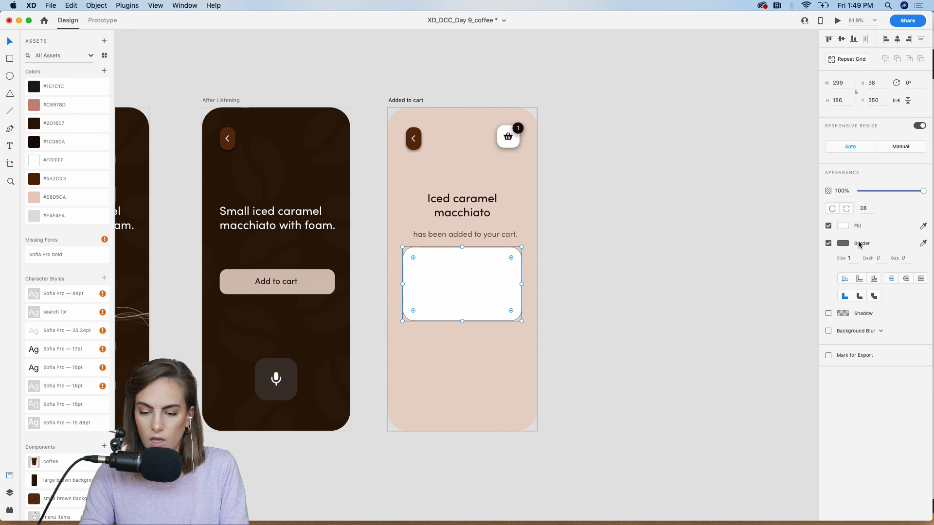
{"action": "left_click", "coordinate": [828, 243]}
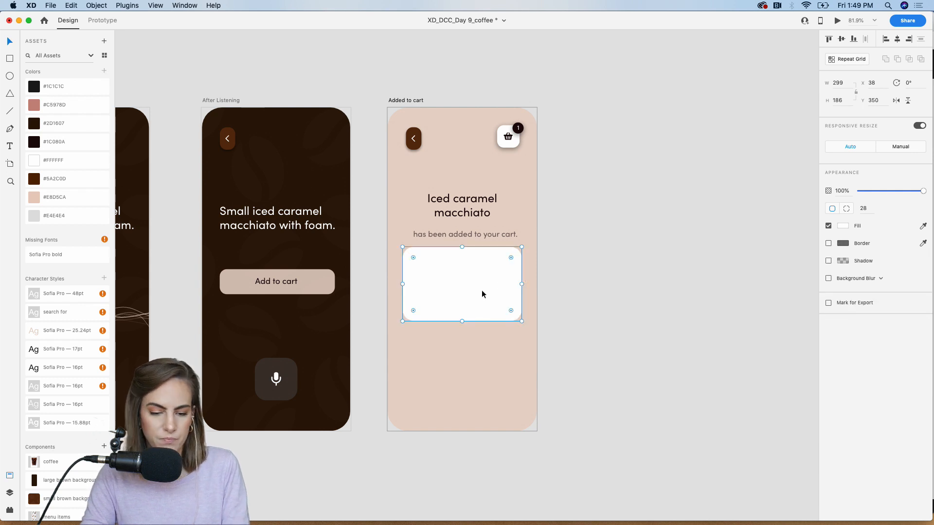
{"action": "key", "text": "Escape"}
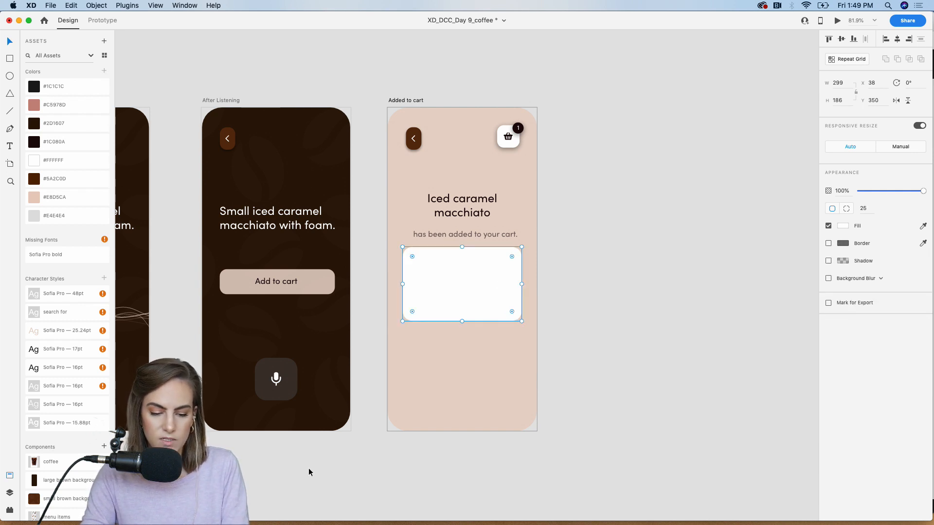
Copy the standalone iced coffee image from the Components artboard and paste it onto the white card in Added to cart
{"action": "scroll", "coordinate": [308, 467], "scroll_direction": "left", "scroll_amount": 5}
{"action": "scroll", "coordinate": [308, 468], "scroll_direction": "down", "scroll_amount": 2}
{"action": "scroll", "coordinate": [308, 469], "scroll_direction": "down", "scroll_amount": 10}
{"action": "scroll", "coordinate": [308, 469], "scroll_direction": "left", "scroll_amount": 5}
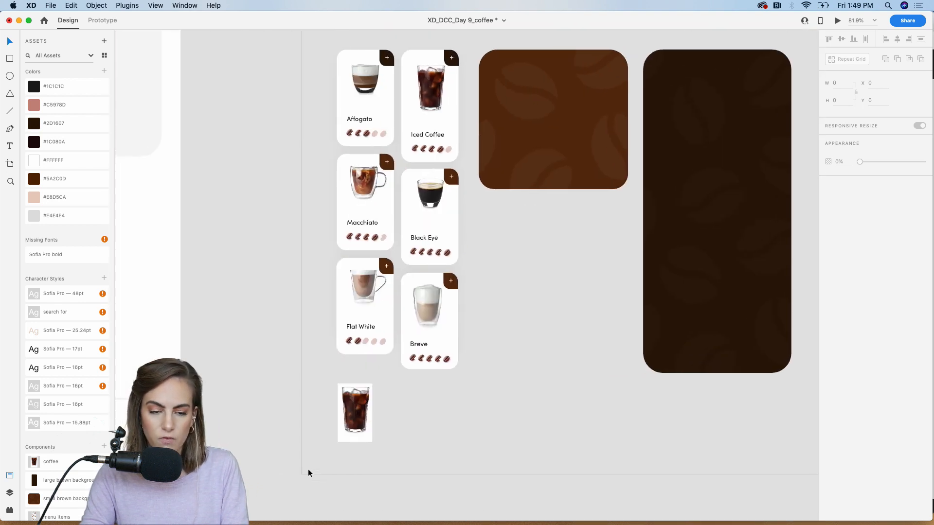
{"action": "left_click", "coordinate": [343, 424]}
{"action": "scroll", "coordinate": [343, 424], "scroll_direction": "up", "scroll_amount": 10}
{"action": "scroll", "coordinate": [342, 424], "scroll_direction": "right", "scroll_amount": 5}
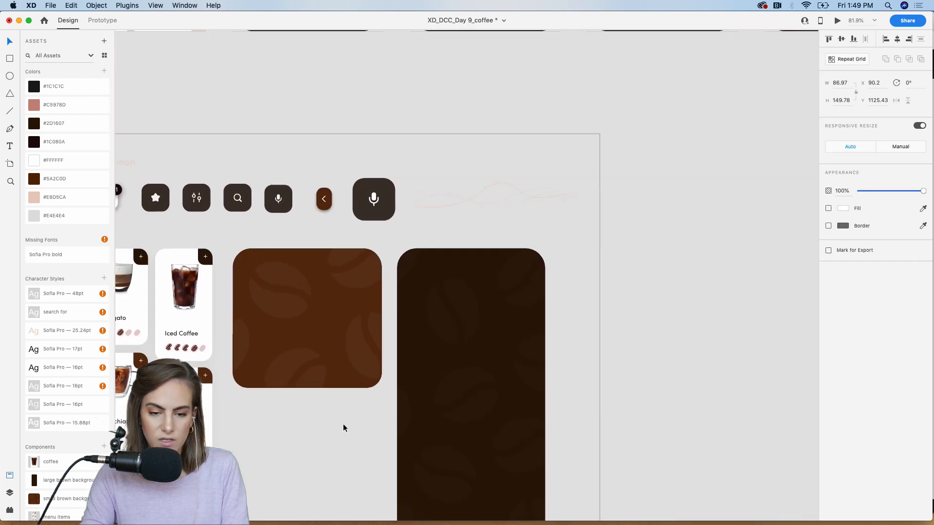
{"action": "scroll", "coordinate": [343, 424], "scroll_direction": "up", "scroll_amount": 8}
{"action": "scroll", "coordinate": [343, 424], "scroll_direction": "right", "scroll_amount": 6}
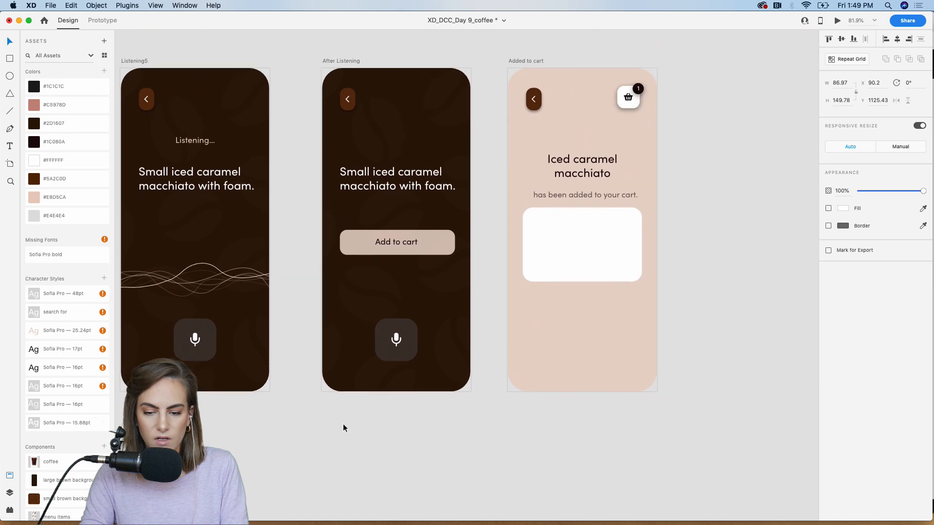
{"action": "left_click_drag", "start_coordinate": [474, 183], "coordinate": [579, 359]}
{"action": "key", "text": "super+v"}
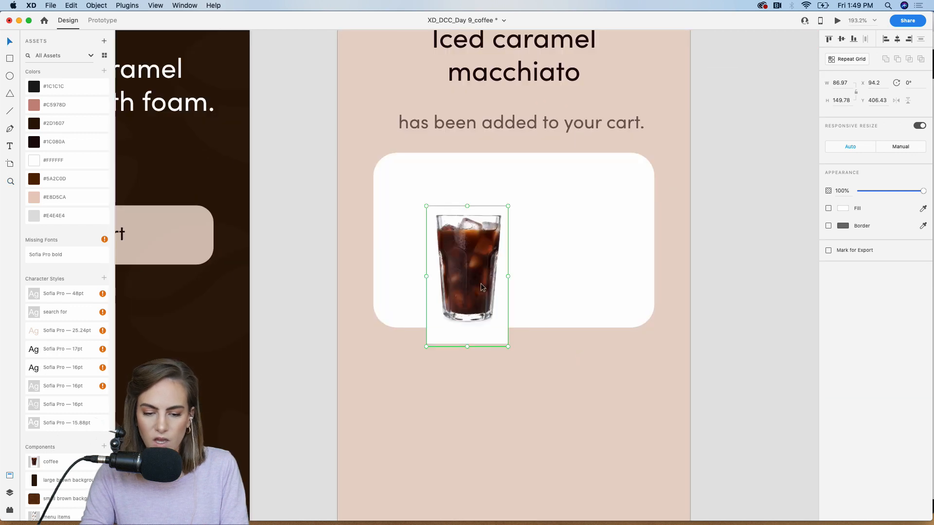
Move the iced coffee image to the left side of the white card, at about X 63, Y 379
{"action": "left_click_drag", "start_coordinate": [480, 284], "coordinate": [451, 258]}
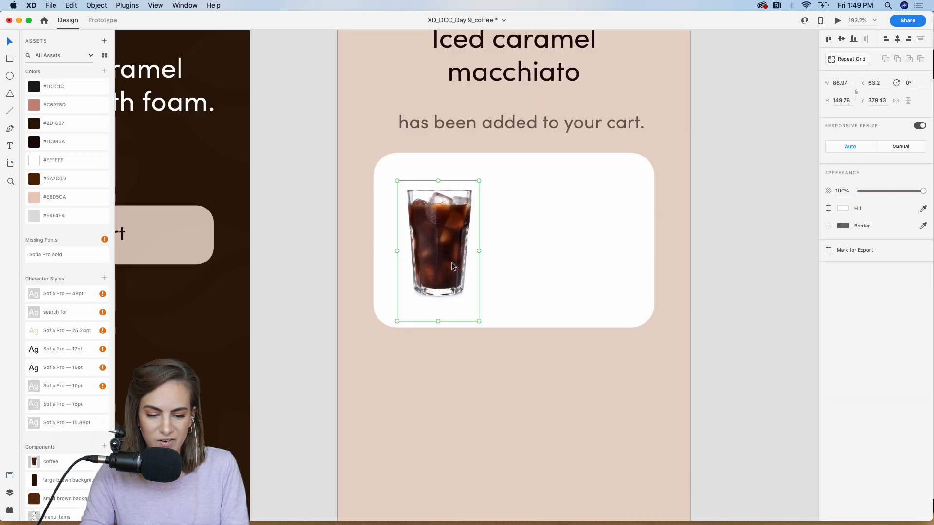
{"action": "left_click", "coordinate": [751, 208]}
{"action": "key", "text": "super+1"}
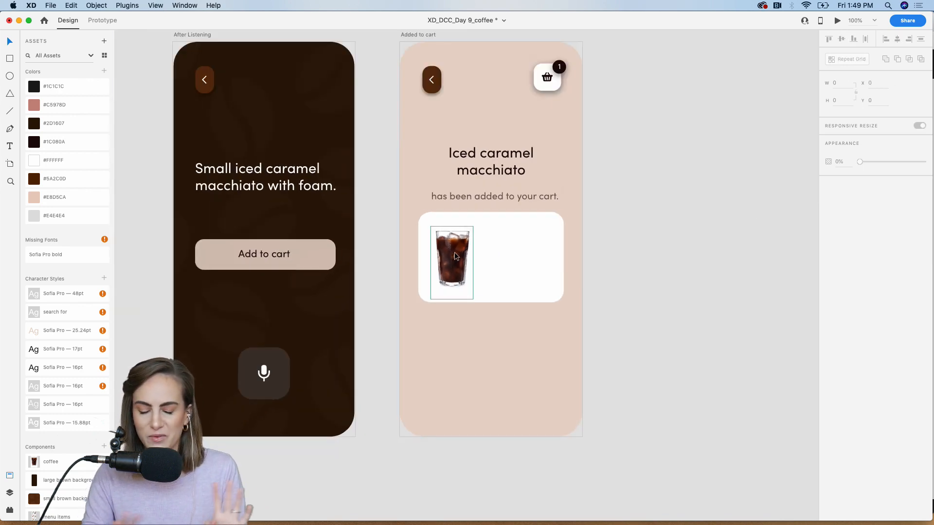
{"action": "scroll", "coordinate": [455, 252], "scroll_direction": "left", "scroll_amount": 15}
{"action": "scroll", "coordinate": [454, 251], "scroll_direction": "left", "scroll_amount": 10}
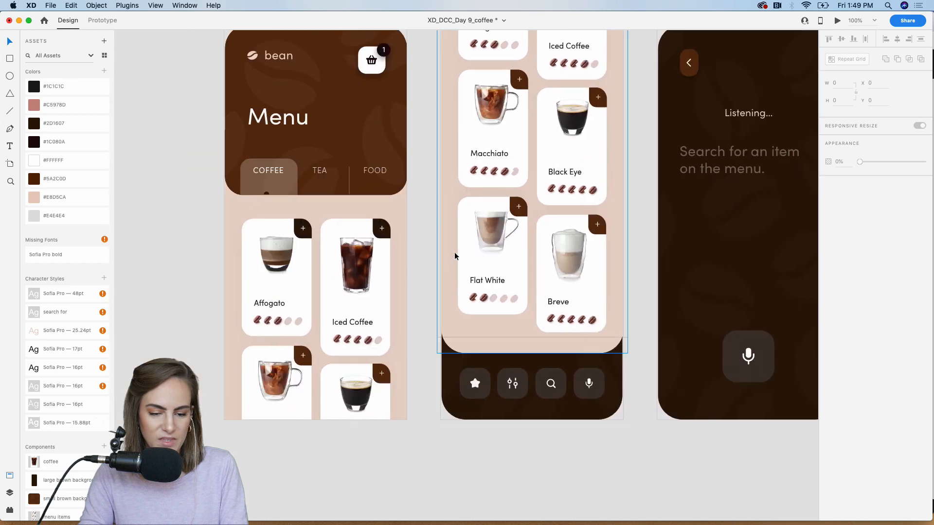
{"action": "left_click", "coordinate": [343, 342]}
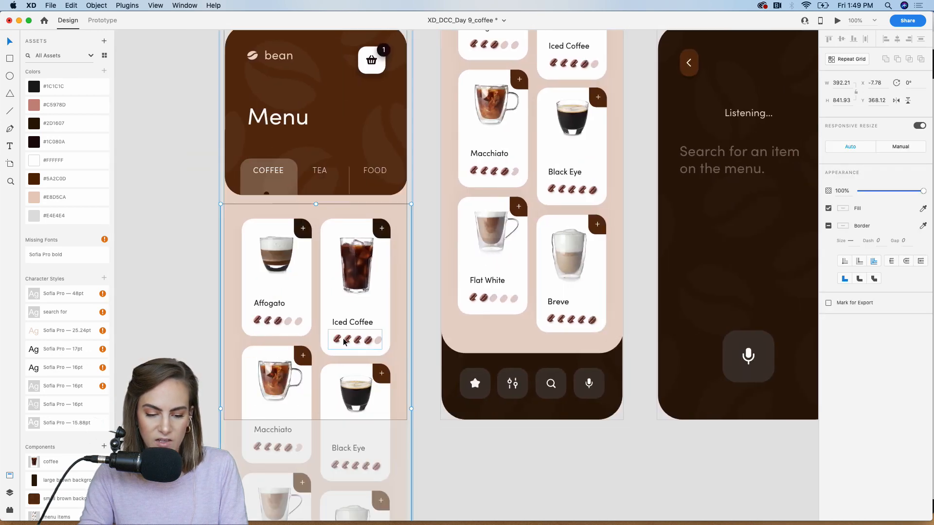
{"action": "left_click", "coordinate": [525, 454]}
{"action": "scroll", "coordinate": [527, 455], "scroll_direction": "right", "scroll_amount": 15}
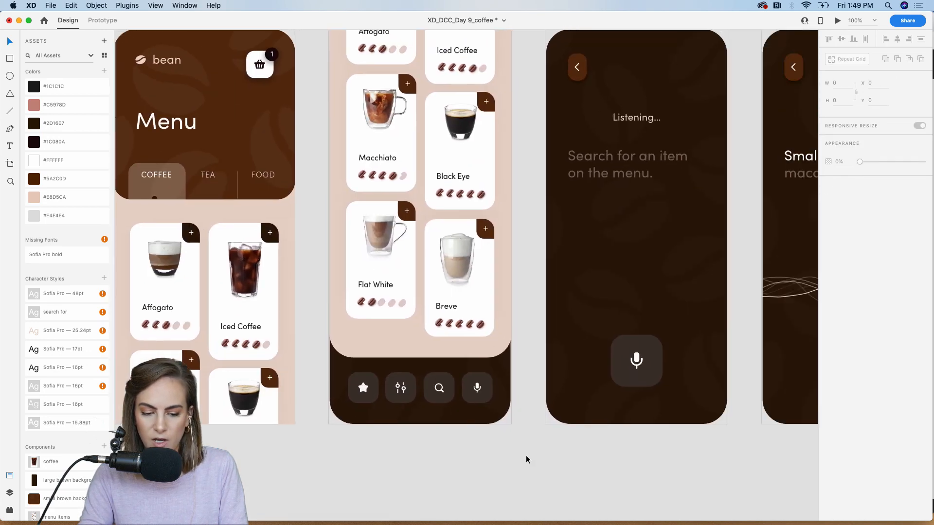
{"action": "scroll", "coordinate": [526, 455], "scroll_direction": "right", "scroll_amount": 15}
{"action": "key", "text": "z"}
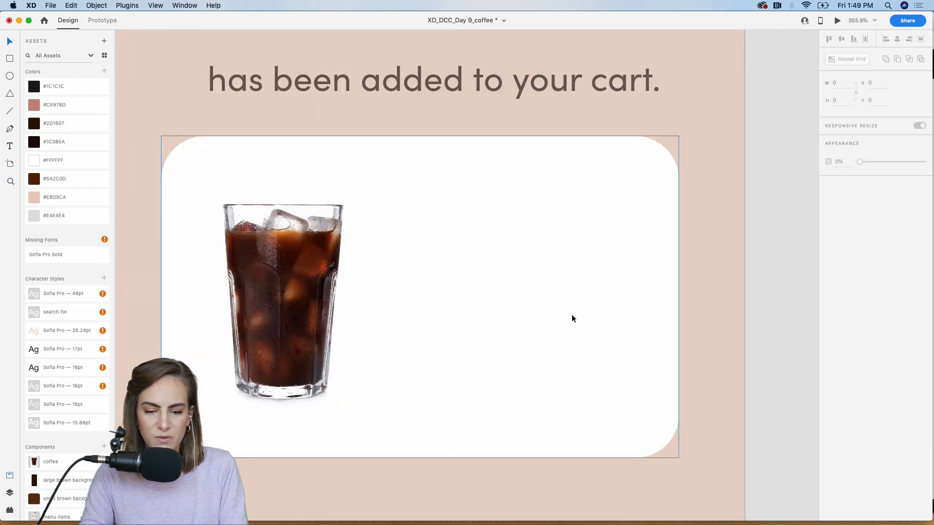
{"action": "key", "text": "super+minus"}
{"action": "key", "text": "super+minus"}
Copy the coffee bean rating from the Home screen's Iced Coffee item and paste it onto the Added to cart card
{"action": "scroll", "coordinate": [572, 316], "scroll_direction": "left", "scroll_amount": 20}
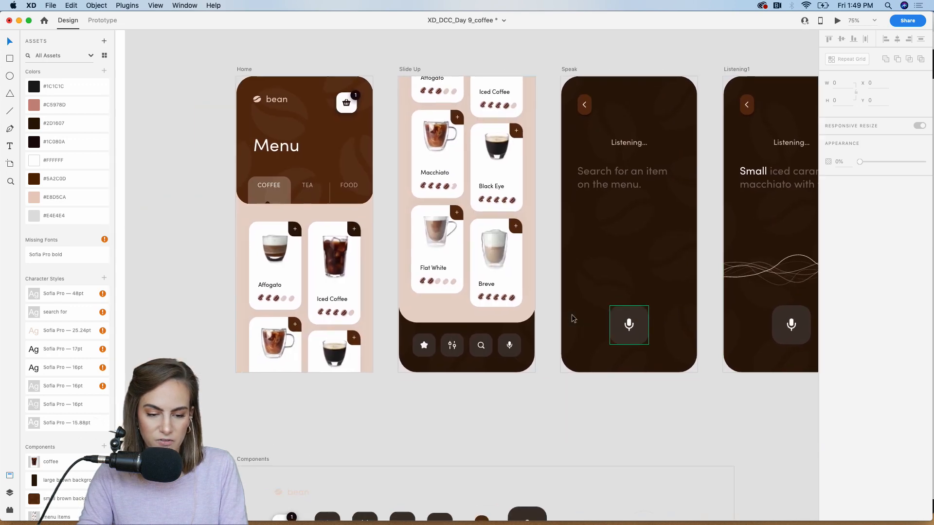
{"action": "scroll", "coordinate": [572, 317], "scroll_direction": "left", "scroll_amount": 4}
{"action": "left_click", "coordinate": [409, 313]}
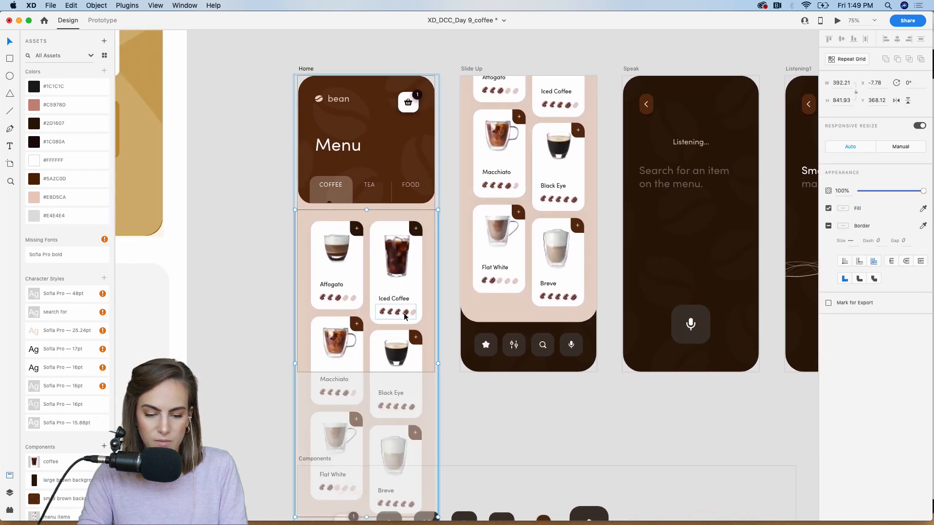
{"action": "double_click", "coordinate": [397, 315]}
{"action": "left_click", "coordinate": [525, 414]}
{"action": "scroll", "coordinate": [525, 414], "scroll_direction": "right", "scroll_amount": 20}
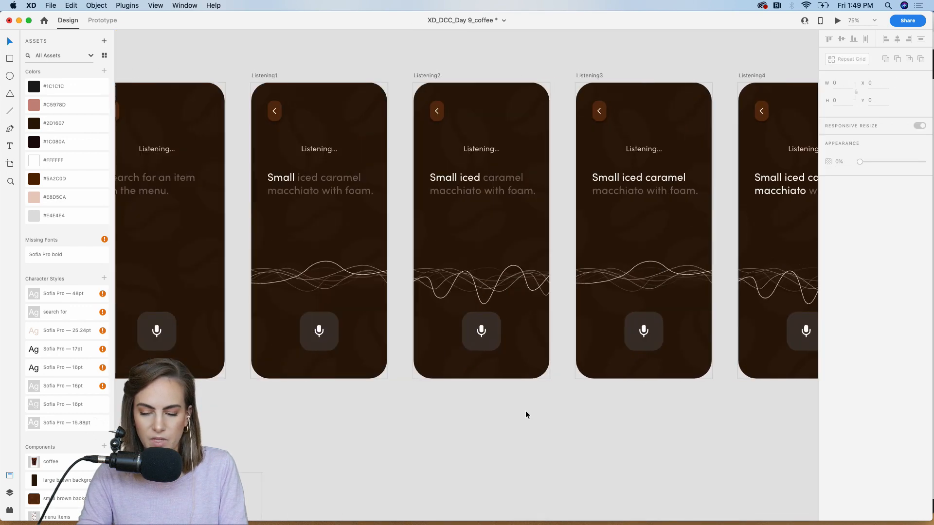
{"action": "scroll", "coordinate": [525, 415], "scroll_direction": "left", "scroll_amount": 3}
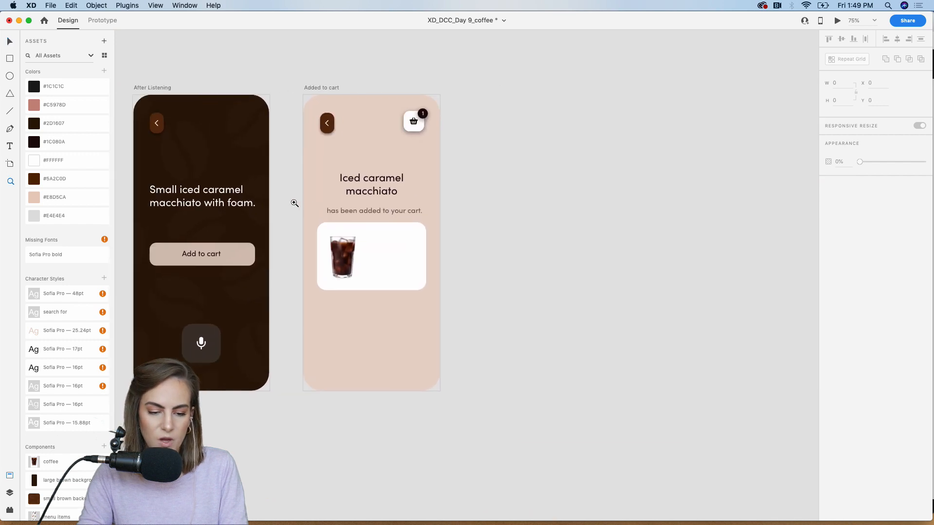
{"action": "key", "text": "super+v"}
{"action": "left_click_drag", "start_coordinate": [294, 203], "coordinate": [478, 245]}
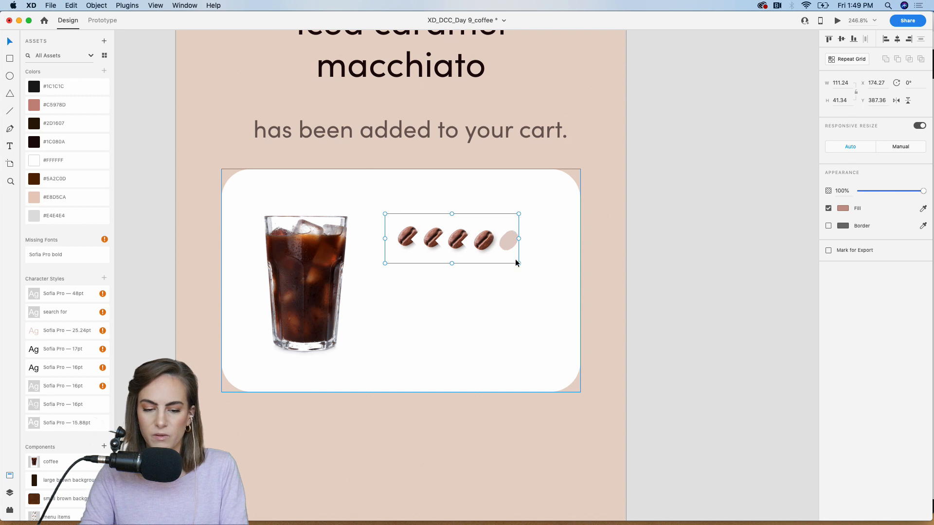
Place the bean rating beside the top of the iced coffee glass, at about X 161, Y 379
{"action": "left_click_drag", "start_coordinate": [418, 246], "coordinate": [402, 236]}
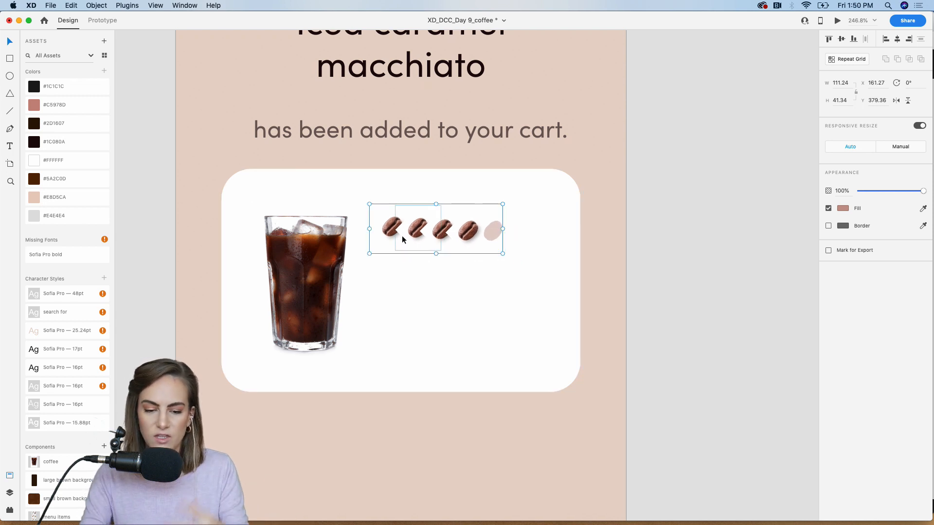
{"action": "mouse_move", "coordinate": [402, 238]}
{"action": "left_mouse_down"}
{"action": "mouse_move", "coordinate": [402, 279]}
{"action": "mouse_move", "coordinate": [404, 249]}
{"action": "left_mouse_up"}
{"action": "key", "text": "super+z"}
{"action": "key", "text": "super+minus"}
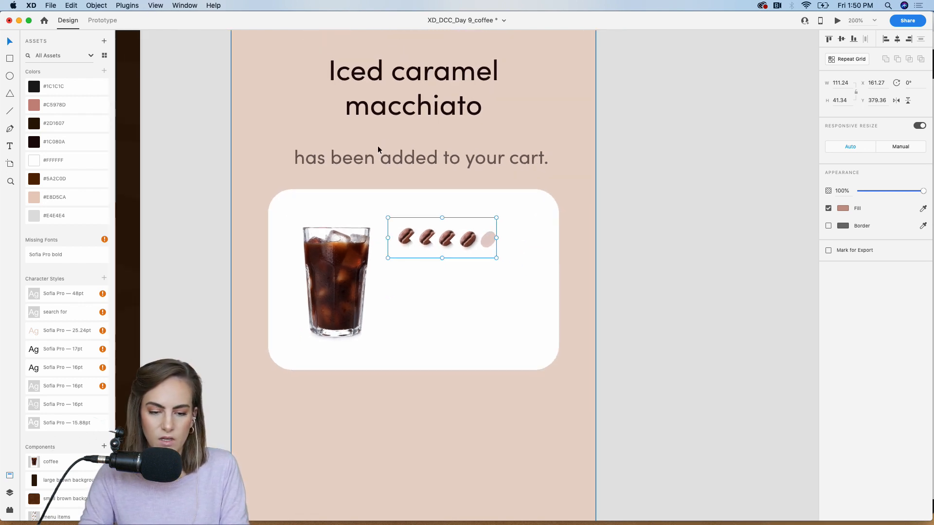
Duplicate the cart message onto the white card and change the copy's text to "Macchiato"
{"action": "left_click", "coordinate": [369, 157]}
{"action": "key", "text": "super+c"}
{"action": "key", "text": "super+v"}
{"action": "left_click_drag", "start_coordinate": [369, 156], "coordinate": [425, 283]}
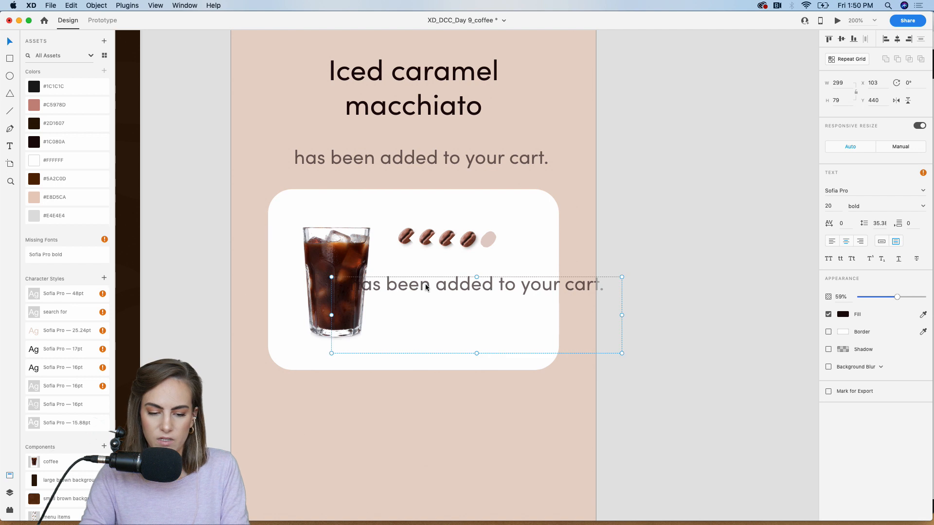
{"action": "double_click", "coordinate": [425, 284]}
{"action": "type", "text": "Macchiato"}
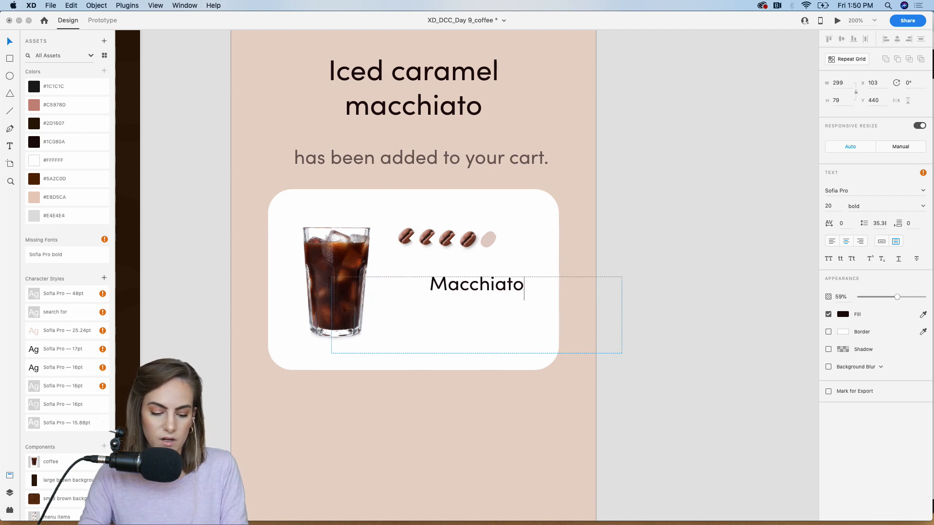
Make the Macchiato text left-aligned, auto width and 100% opacity, and place it directly under the bean rating
{"action": "key", "text": "Escape"}
{"action": "left_click", "coordinate": [832, 242]}
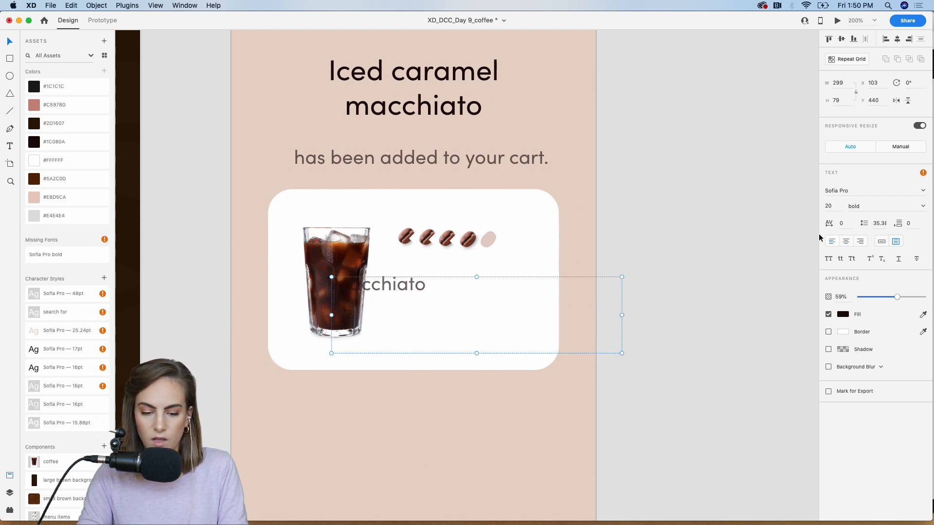
{"action": "left_click", "coordinate": [885, 241]}
{"action": "left_click_drag", "start_coordinate": [905, 301], "coordinate": [925, 298]}
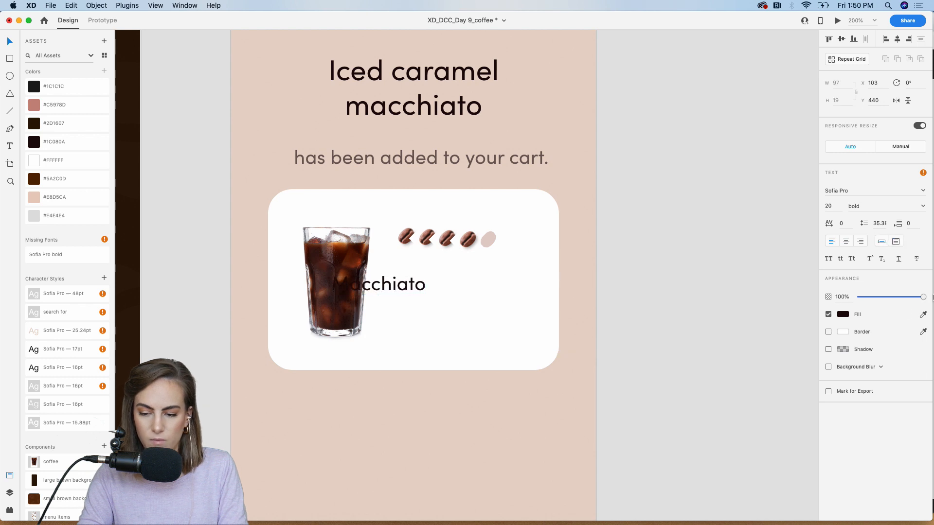
{"action": "left_click_drag", "start_coordinate": [388, 288], "coordinate": [448, 300]}
Duplicate the Macchiato text directly below itself and change the copy to the price "$4.99"
{"action": "key", "text": "super+d"}
{"action": "double_click", "coordinate": [448, 301]}
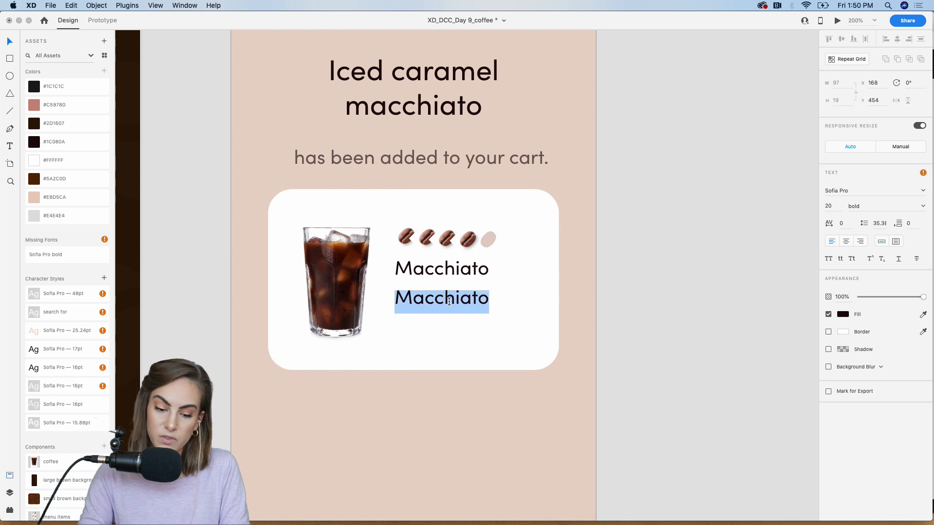
{"action": "type", "text": "$4.999"}
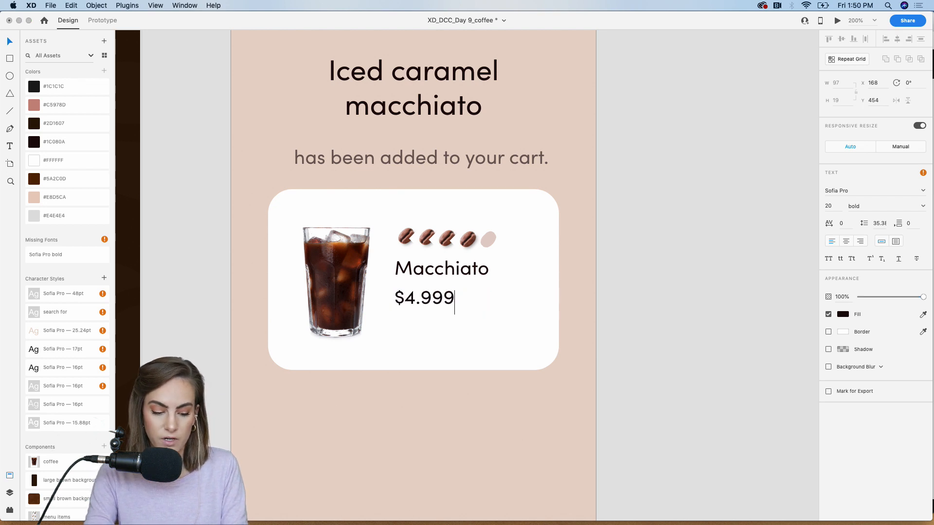
{"action": "key", "text": "Escape"}
{"action": "double_click", "coordinate": [445, 300]}
{"action": "left_click", "coordinate": [447, 300]}
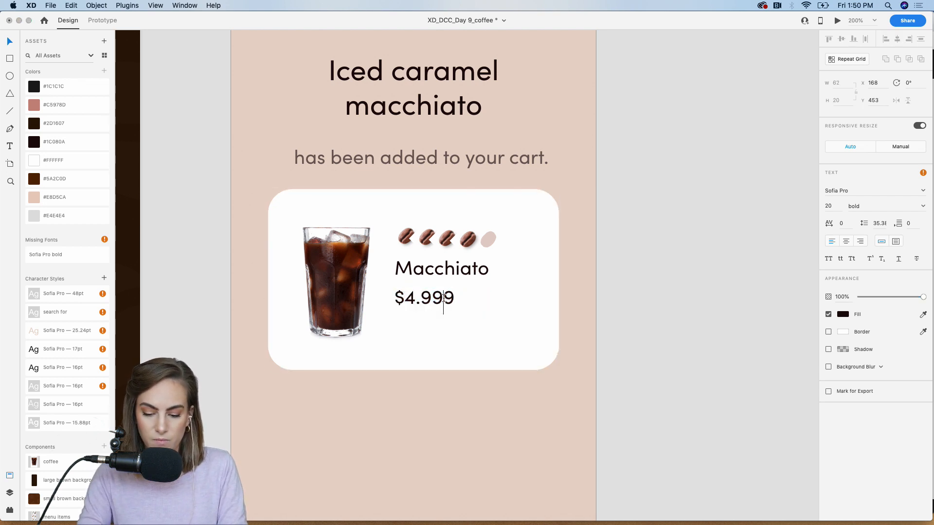
{"action": "key", "text": "BackSpace"}
{"action": "key", "text": "Escape"}
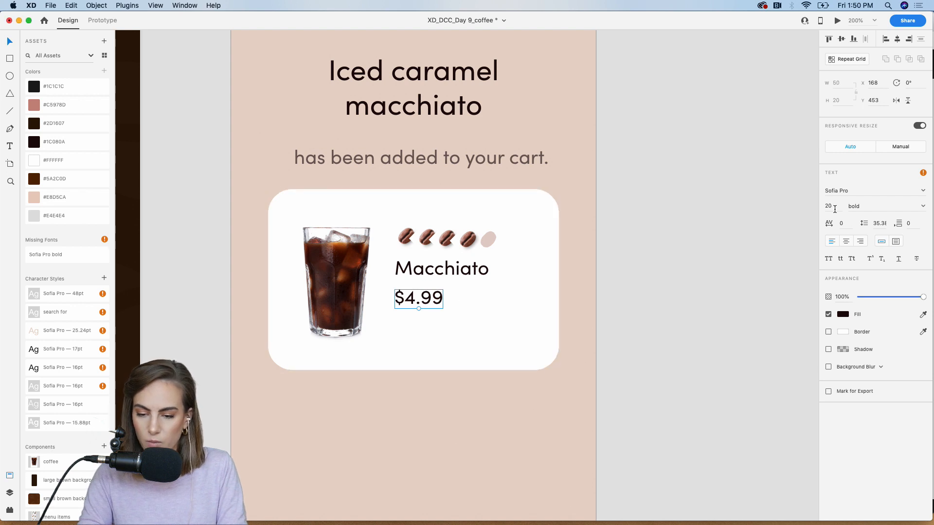
Style the price text with font size 15 and about 66% opacity
{"action": "type", "text": "15"}
{"action": "key", "text": "Return"}
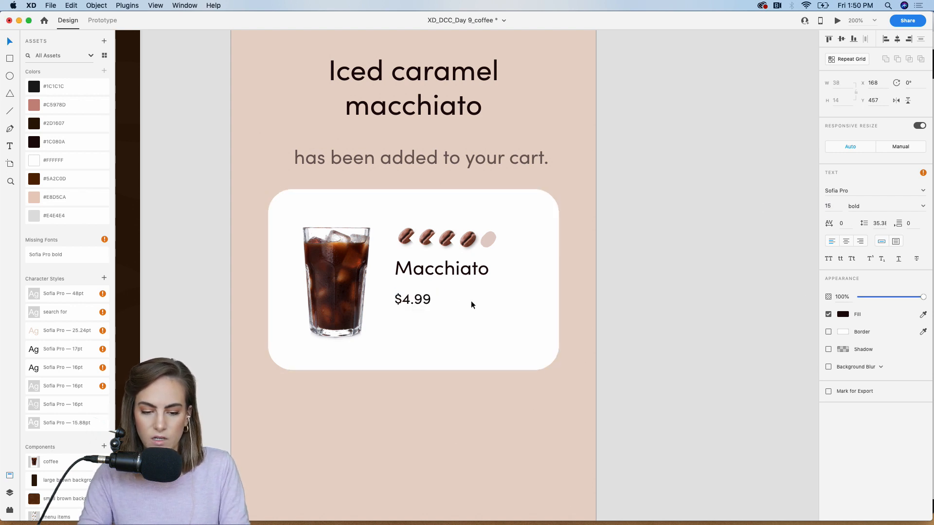
{"action": "left_click_drag", "start_coordinate": [921, 297], "coordinate": [901, 299]}
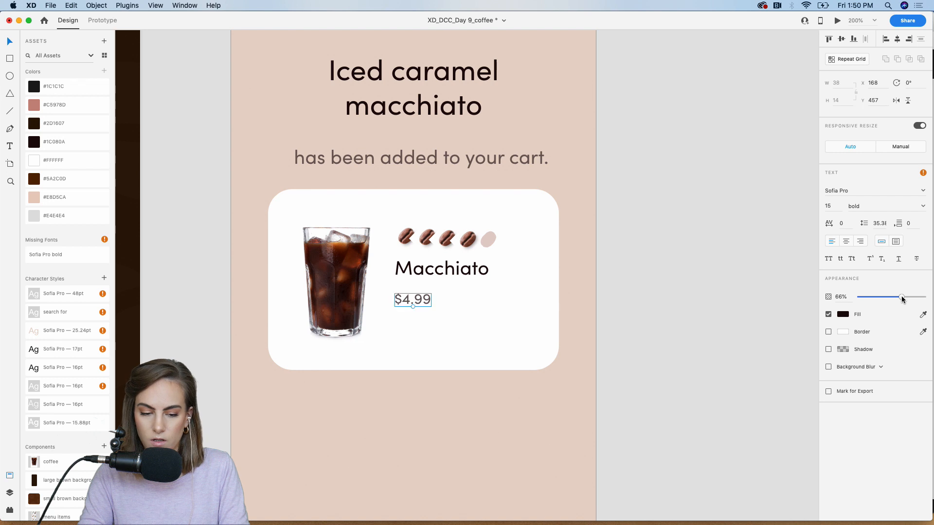
Move the $4.99 price slightly upward to Y 454, closer to the Macchiato text
{"action": "left_click_drag", "start_coordinate": [404, 299], "coordinate": [404, 295]}
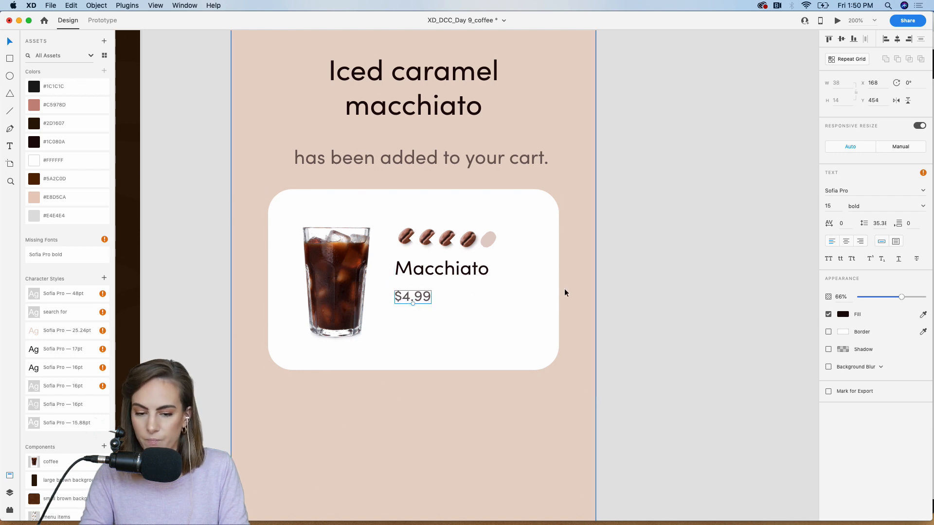
{"action": "left_click", "coordinate": [627, 296]}
{"action": "scroll", "coordinate": [627, 295], "scroll_direction": "down", "scroll_amount": 2}
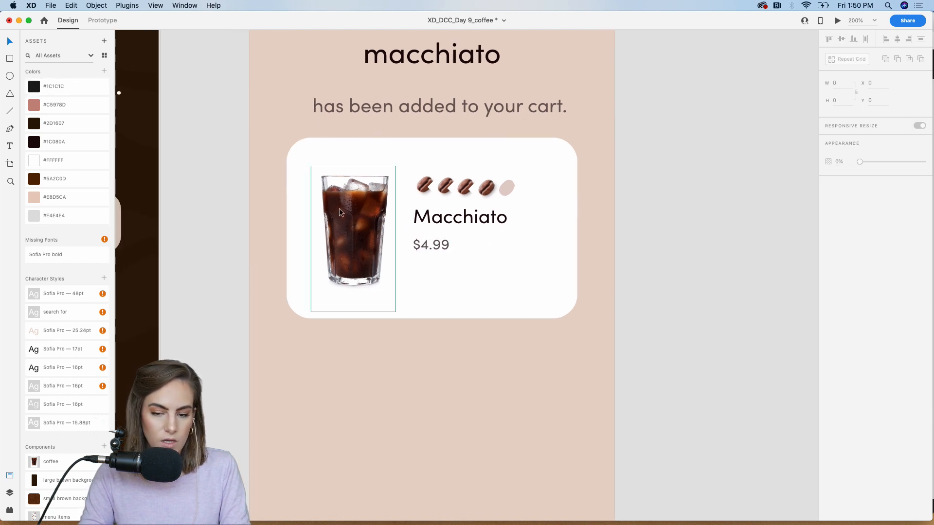
Copy the Add to cart button onto the Added to cart artboard and place it below the product card at Y 628
{"action": "key", "text": "super+1"}
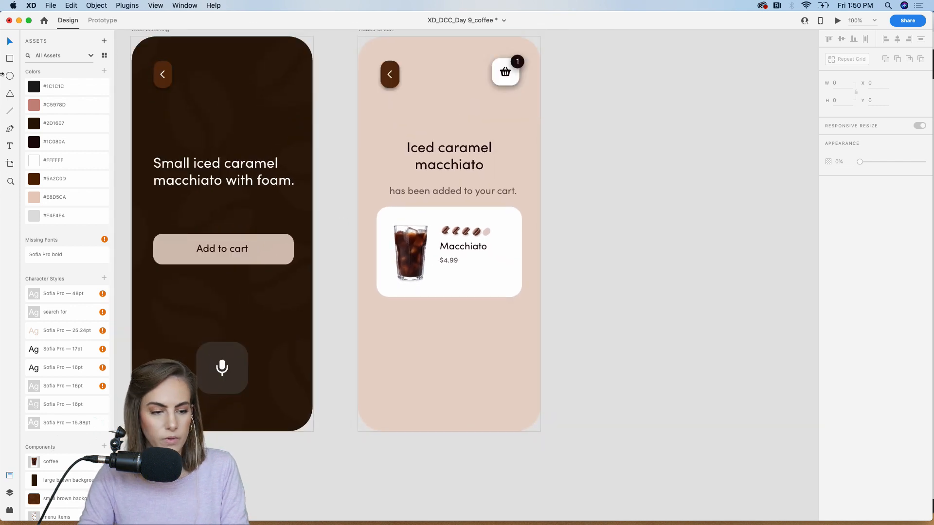
{"action": "left_click", "coordinate": [276, 255]}
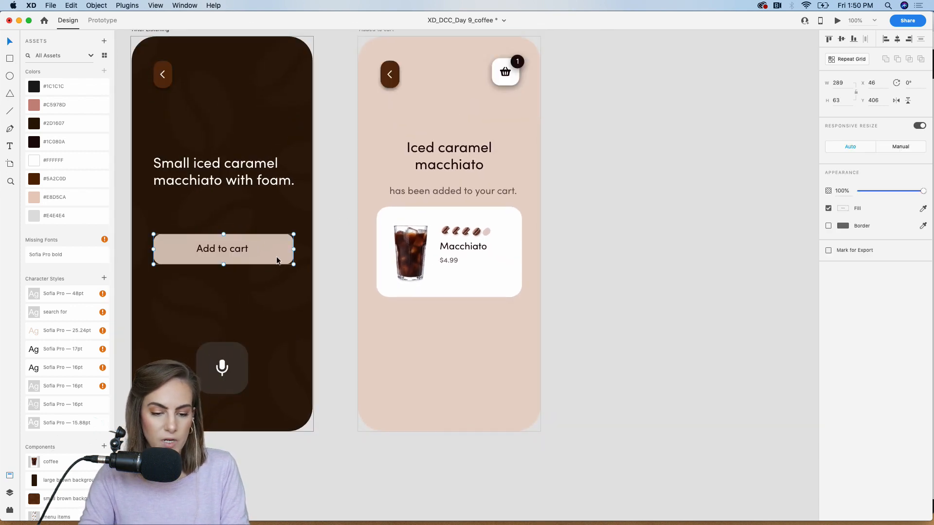
{"action": "left_click", "coordinate": [409, 329]}
{"action": "key", "text": "super+v"}
{"action": "left_click_drag", "start_coordinate": [444, 261], "coordinate": [430, 360]}
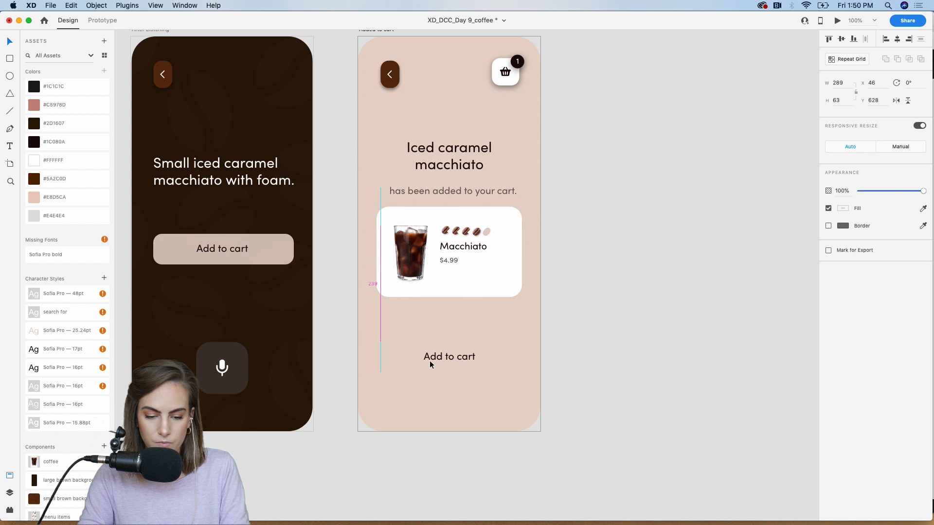
Fill the copied button's background with #2D1607 and change its label to "Continue Shopping"
{"action": "double_click", "coordinate": [405, 363]}
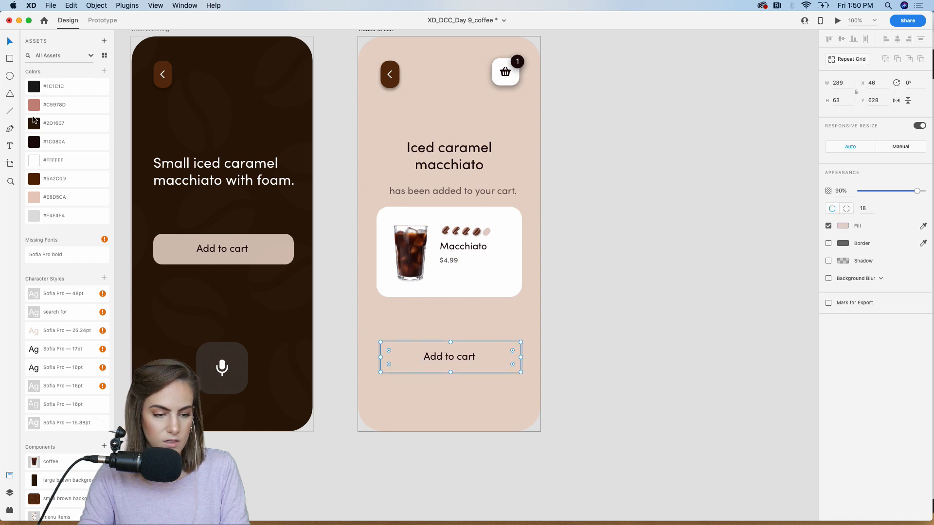
{"action": "left_click", "coordinate": [37, 124]}
{"action": "left_click", "coordinate": [439, 357]}
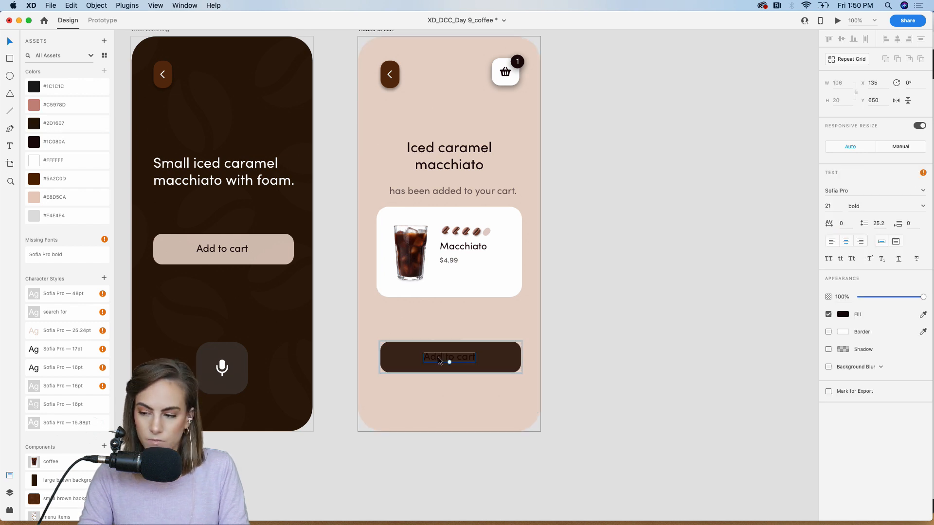
{"action": "double_click", "coordinate": [430, 359]}
{"action": "type", "text": "Continue"}
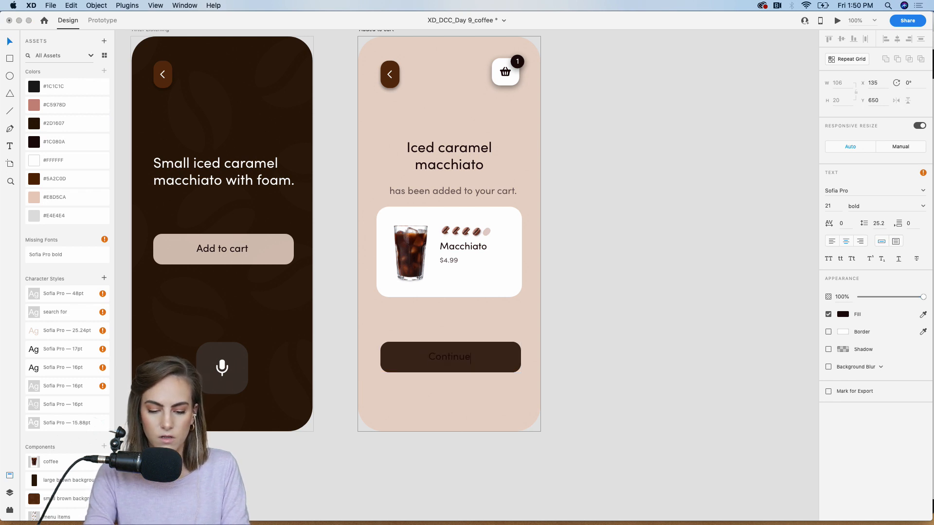
{"action": "type", "text": " Shopping"}
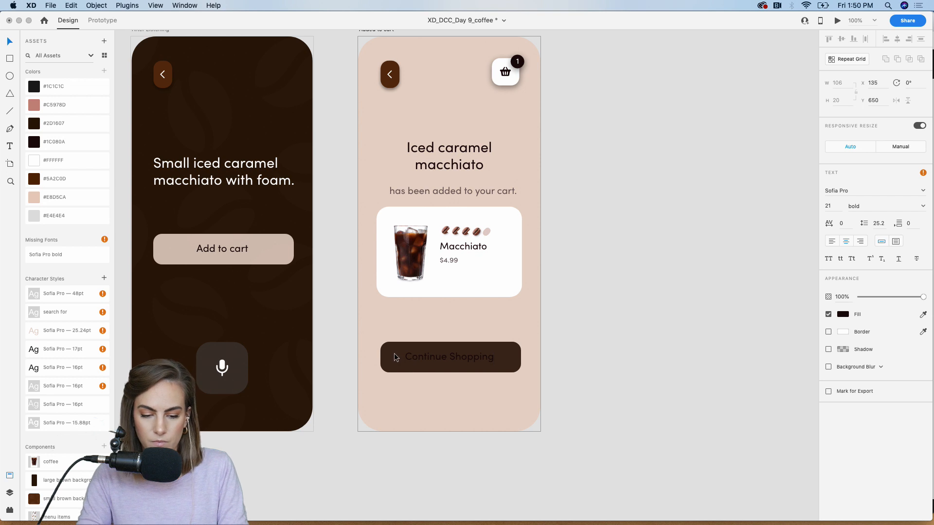
{"action": "key", "text": "Escape"}
Lower the opacity of the Continue Shopping button's background to about 38%
{"action": "left_click_drag", "start_coordinate": [907, 298], "coordinate": [880, 298]}
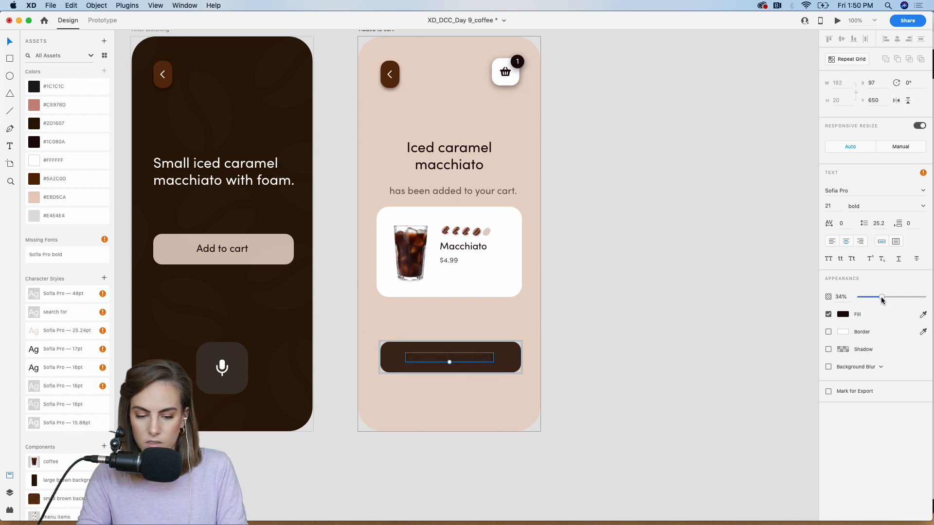
{"action": "left_click", "coordinate": [675, 343]}
{"action": "left_click", "coordinate": [502, 352]}
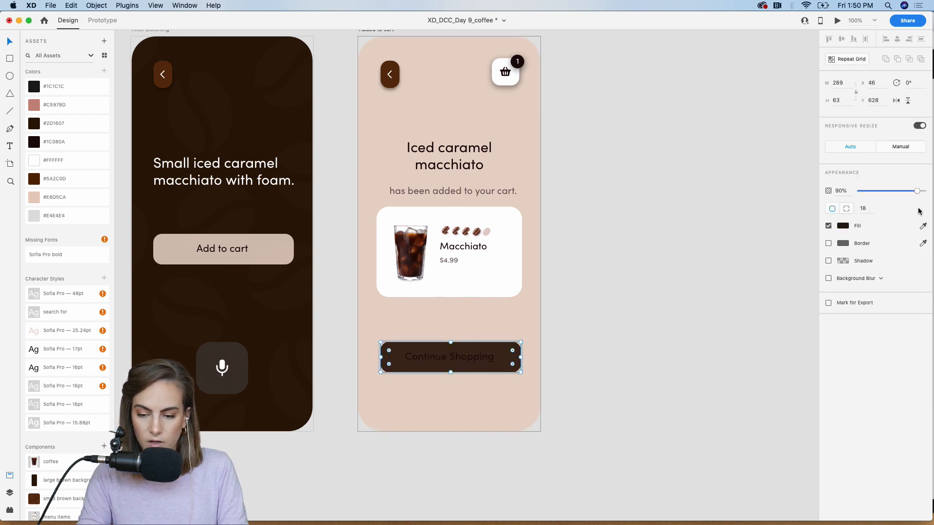
{"action": "left_click_drag", "start_coordinate": [912, 193], "coordinate": [884, 193]}
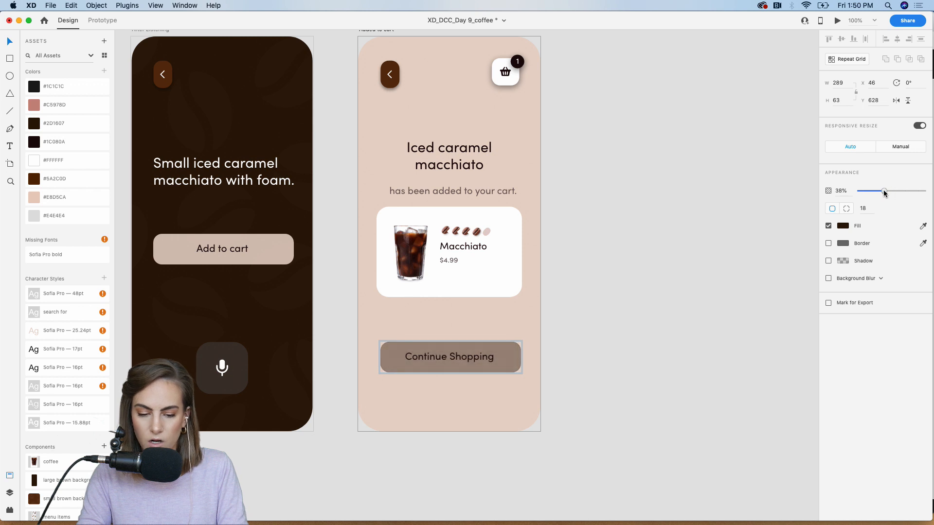
{"action": "left_click", "coordinate": [601, 279]}
{"action": "left_click_drag", "start_coordinate": [241, 258], "coordinate": [452, 407]}
{"action": "key", "text": "super+z"}
{"action": "left_click", "coordinate": [465, 365]}
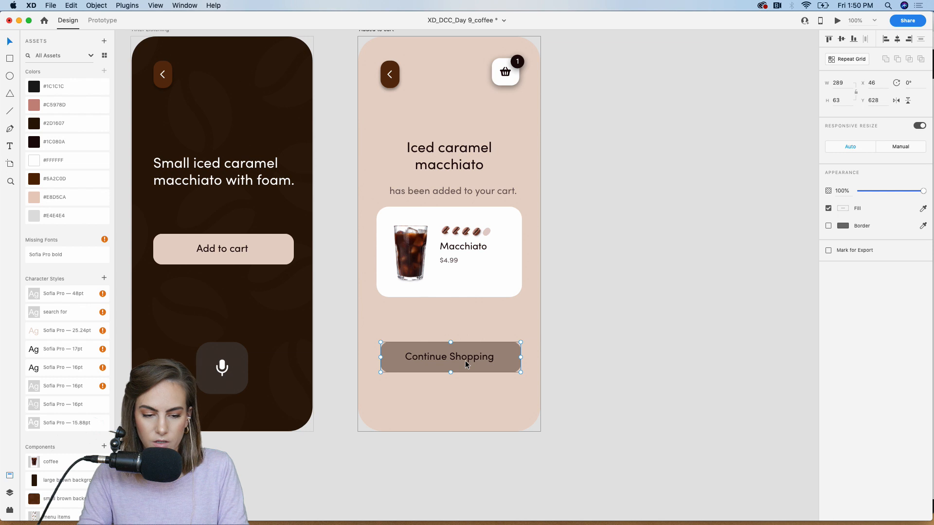
{"action": "left_click", "coordinate": [264, 261]}
{"action": "key", "text": "Delete"}
Duplicate the Continue Shopping button directly below itself at Y 716 and change the copy's label to "Checkout"
{"action": "left_click", "coordinate": [449, 350]}
{"action": "key", "text": "super+d"}
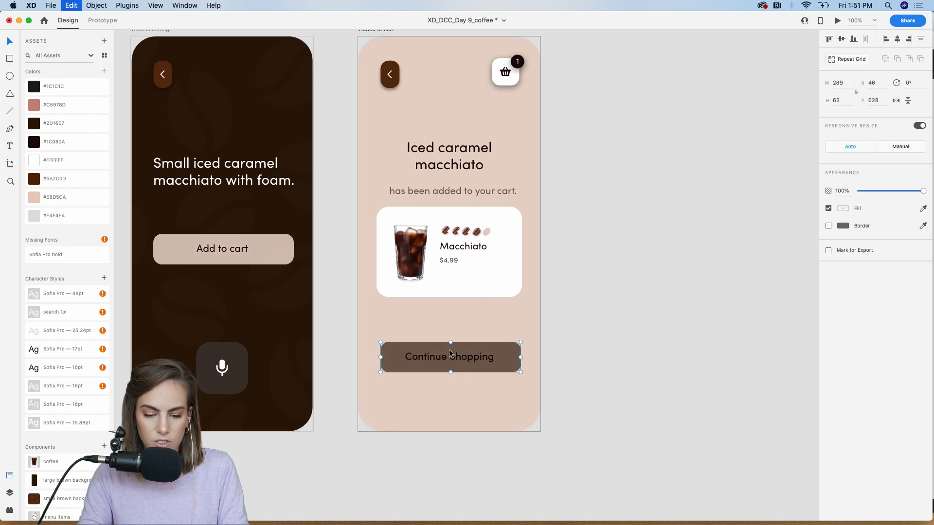
{"action": "left_click_drag", "start_coordinate": [449, 353], "coordinate": [449, 396]}
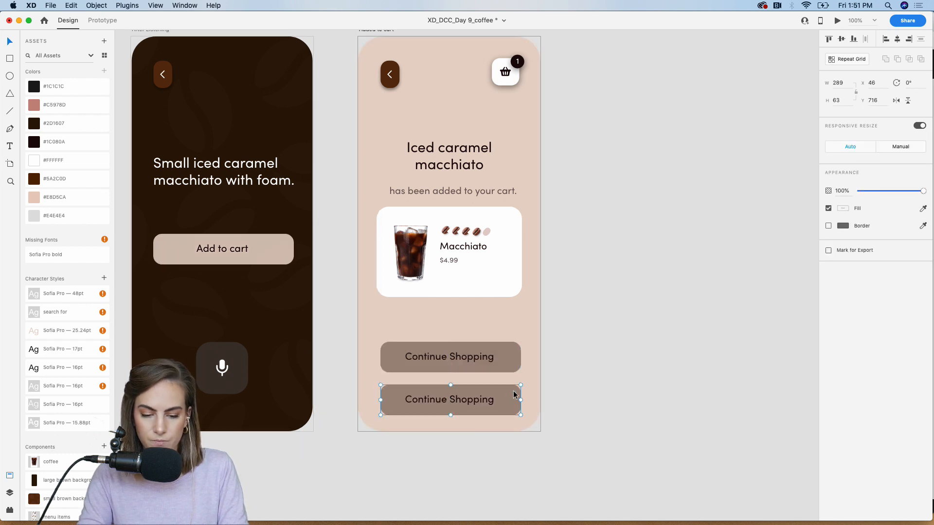
{"action": "double_click", "coordinate": [476, 404]}
{"action": "double_click", "coordinate": [476, 401]}
{"action": "type", "text": "Checkout"}
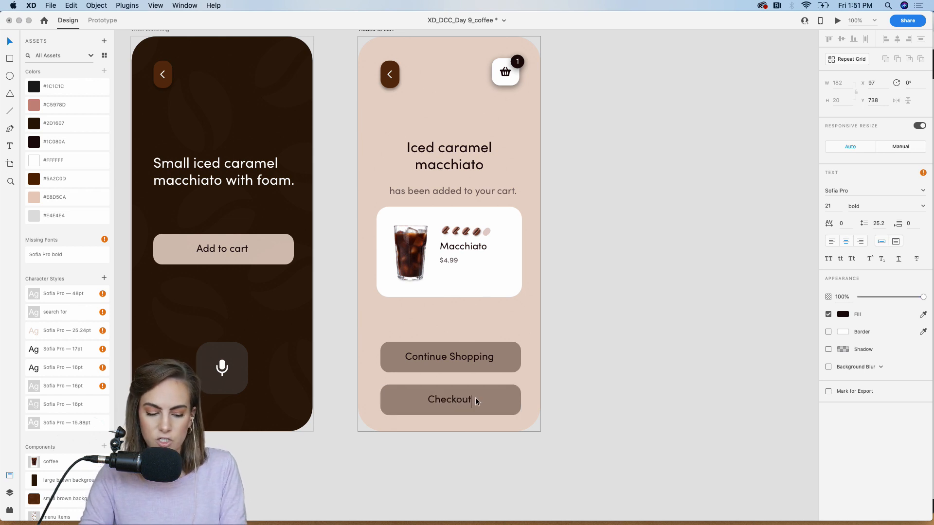
{"action": "key", "text": "Escape"}
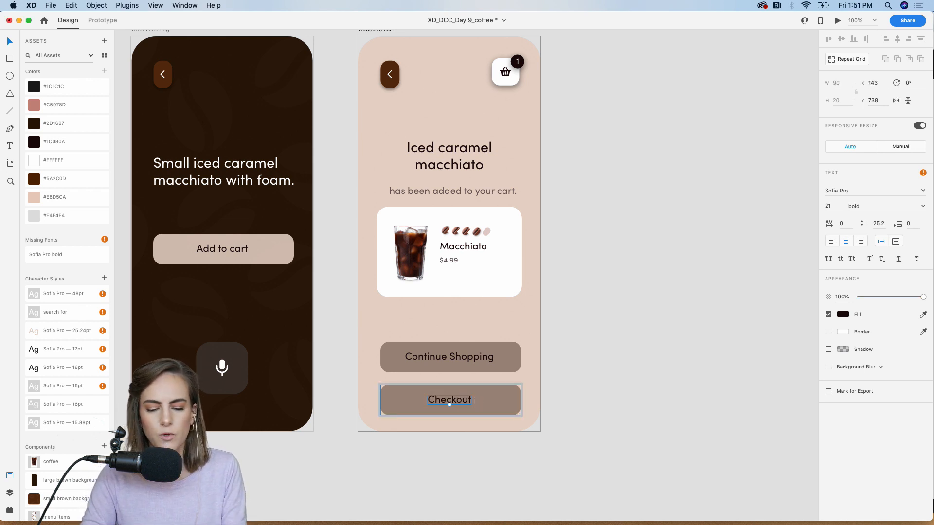
Color the Checkout label white like the product card and raise the button background's opacity to 100%
{"action": "left_click", "coordinate": [923, 314]}
{"action": "left_click", "coordinate": [482, 282]}
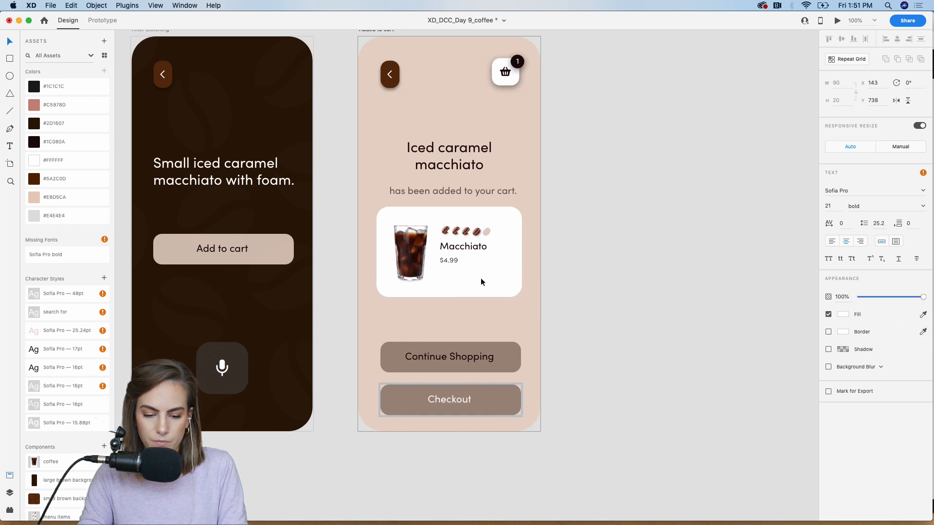
{"action": "left_click", "coordinate": [504, 390]}
{"action": "left_click_drag", "start_coordinate": [885, 192], "coordinate": [926, 190]}
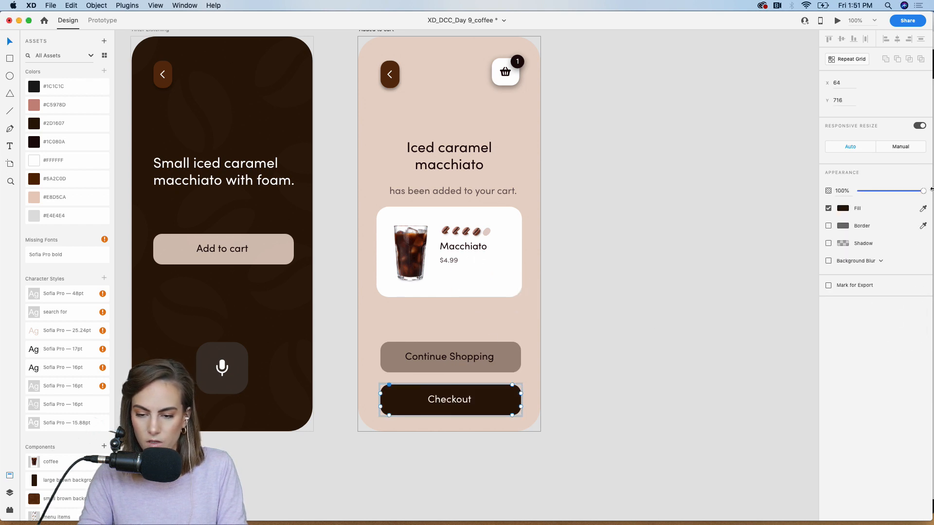
{"action": "left_click", "coordinate": [598, 371]}
Move the Continue Shopping and Checkout buttons up together, closer to the product card
{"action": "left_click", "coordinate": [445, 356]}
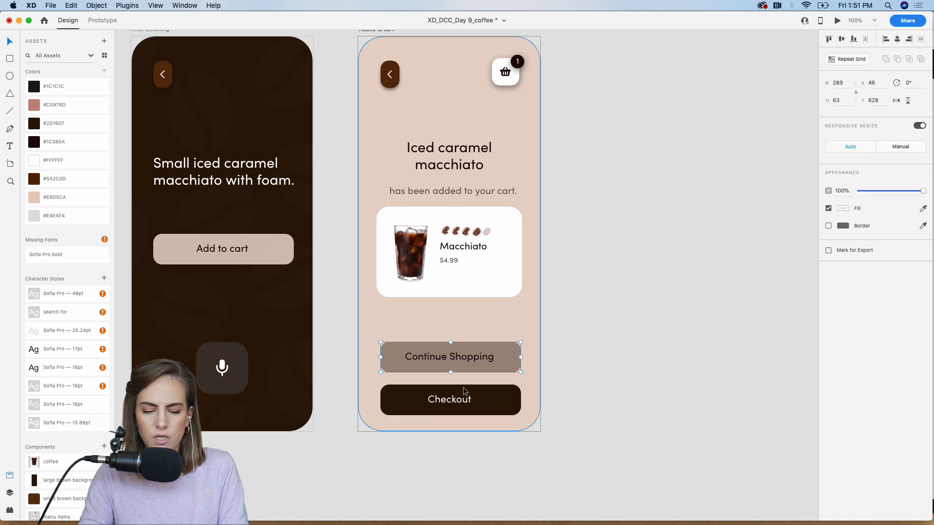
{"action": "left_click", "coordinate": [476, 403], "text": "shift"}
{"action": "left_click_drag", "start_coordinate": [475, 402], "coordinate": [478, 388]}
{"action": "left_click", "coordinate": [621, 366]}
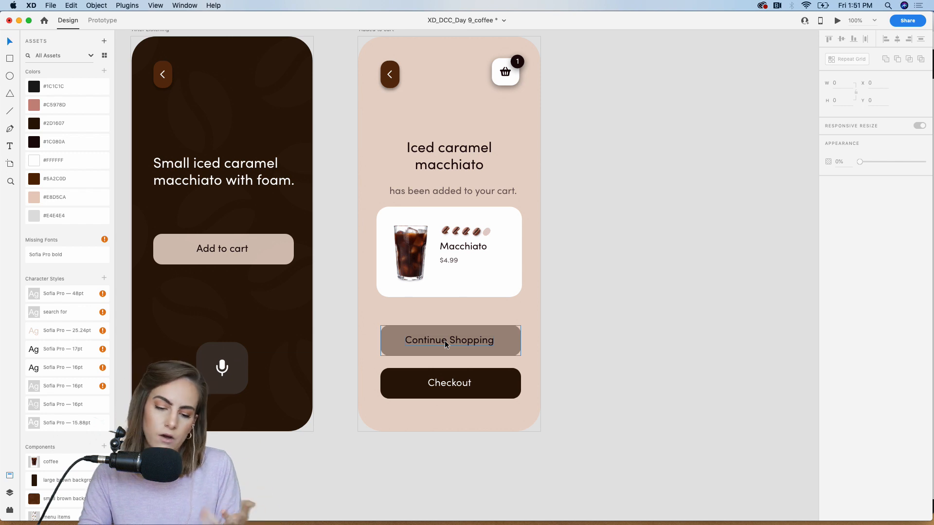
Draw a borderless rectangle about 71 × 33 under the price, with corner radius 10 and the artboard's beige fill at about 52% opacity
{"action": "key", "text": "super+2"}
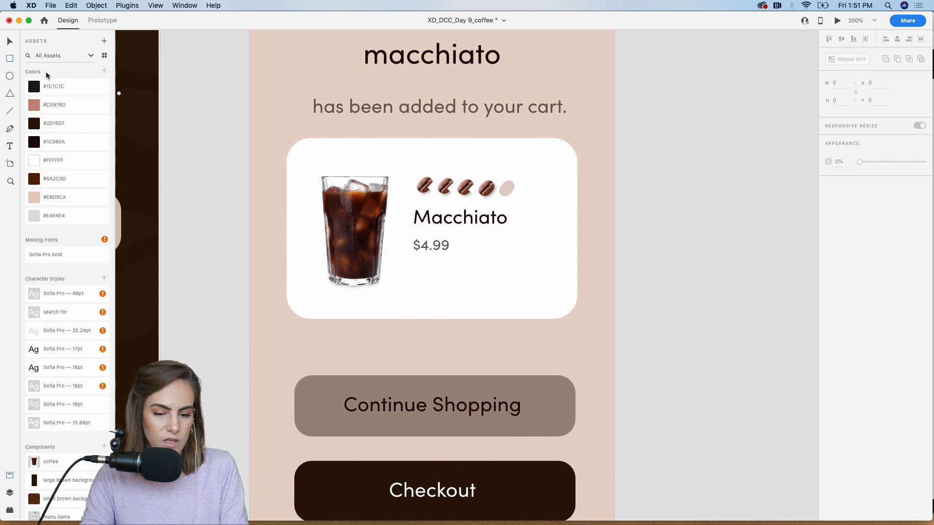
{"action": "left_click_drag", "start_coordinate": [413, 263], "coordinate": [483, 295]}
{"action": "left_click_drag", "start_coordinate": [421, 272], "coordinate": [422, 273]}
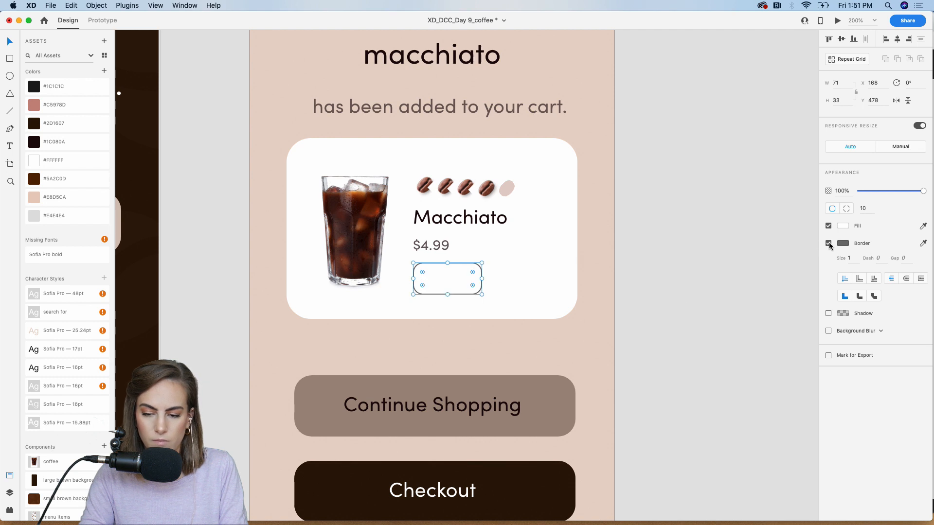
{"action": "left_click", "coordinate": [828, 243]}
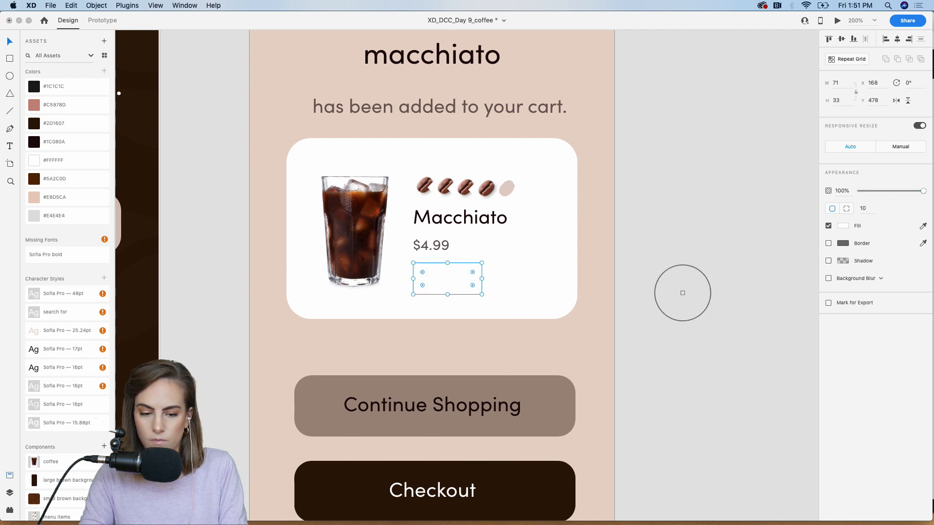
{"action": "left_click", "coordinate": [576, 352]}
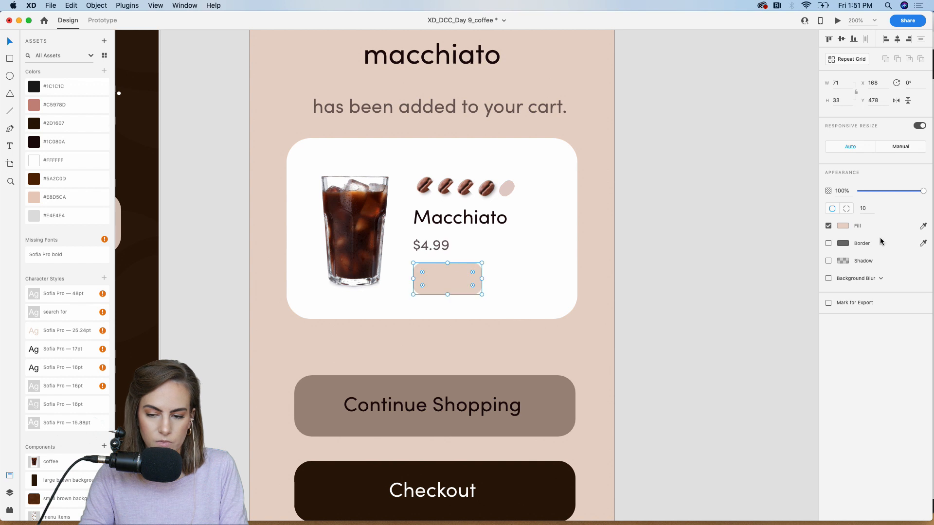
{"action": "left_click_drag", "start_coordinate": [914, 191], "coordinate": [892, 196]}
Duplicate the price text into the center of the small rounded rectangle and change the copy to "1"
{"action": "left_click", "coordinate": [432, 249]}
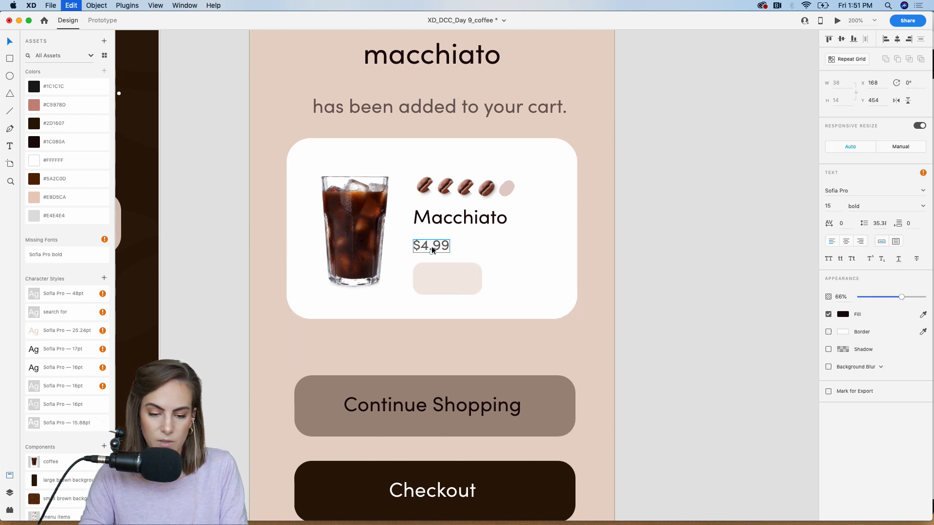
{"action": "left_click_drag", "start_coordinate": [431, 248], "coordinate": [541, 279]}
{"action": "double_click", "coordinate": [454, 269]}
{"action": "type", "text": "1"}
{"action": "key", "text": "Escape"}
Duplicate the rounded rectangle beside itself at 49 wide and center a copy of the "1" in it, changed to "S"
{"action": "left_click", "coordinate": [475, 271]}
{"action": "key", "text": "cmd+d"}
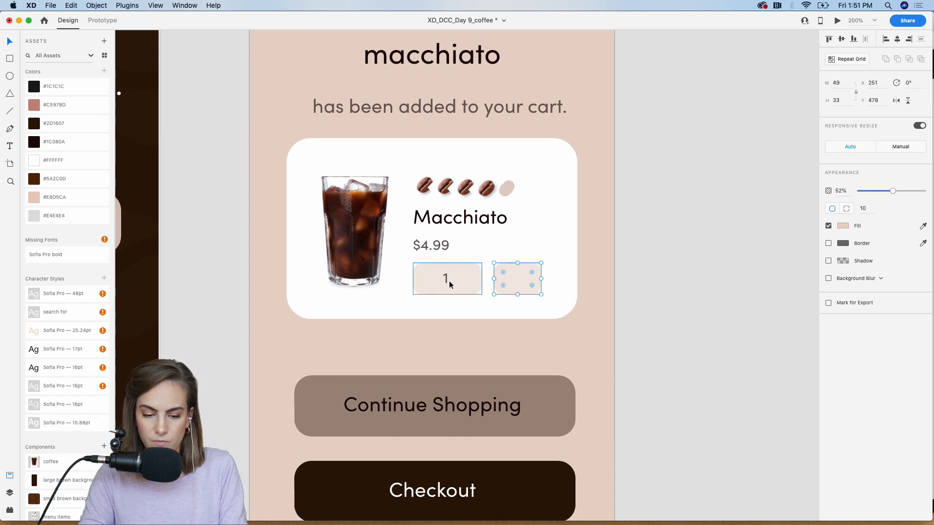
{"action": "left_click", "coordinate": [445, 281]}
{"action": "key", "text": "cmd+d"}
{"action": "left_click_drag", "start_coordinate": [446, 284], "coordinate": [513, 284]}
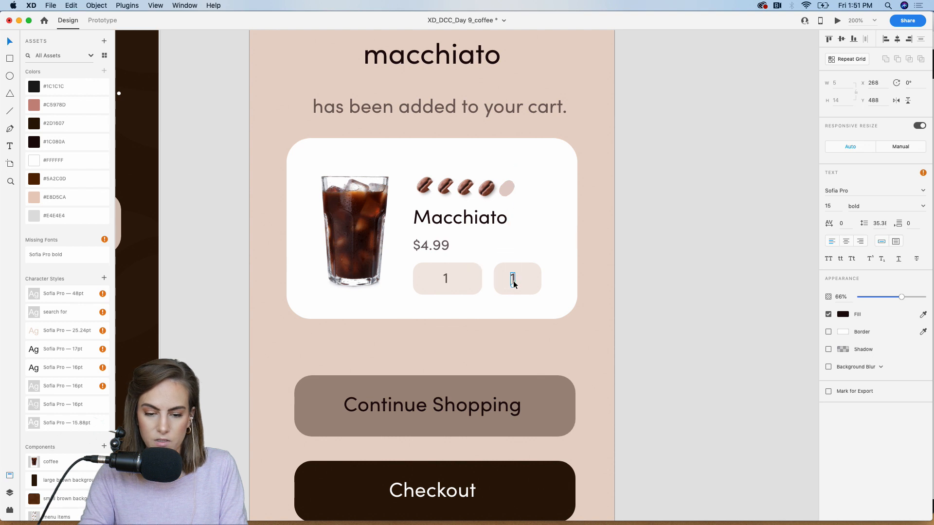
{"action": "key", "text": "Escape"}
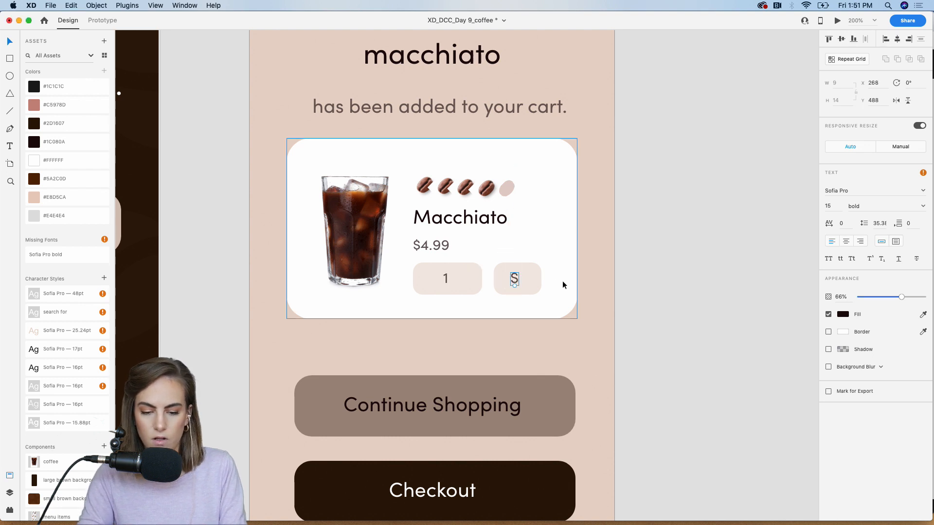
{"action": "key", "text": "Right"}
{"action": "key", "text": "Right"}
{"action": "key", "text": "Right"}
{"action": "key", "text": "z"}
{"action": "left_click_drag", "start_coordinate": [391, 248], "coordinate": [684, 363]}
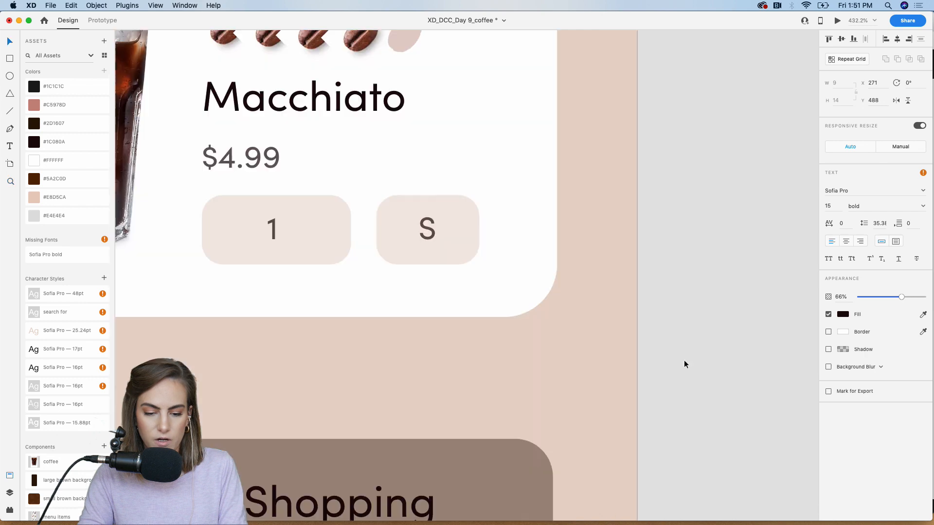
{"action": "right_click", "coordinate": [171, 155]}
{"action": "left_click", "coordinate": [171, 155]}
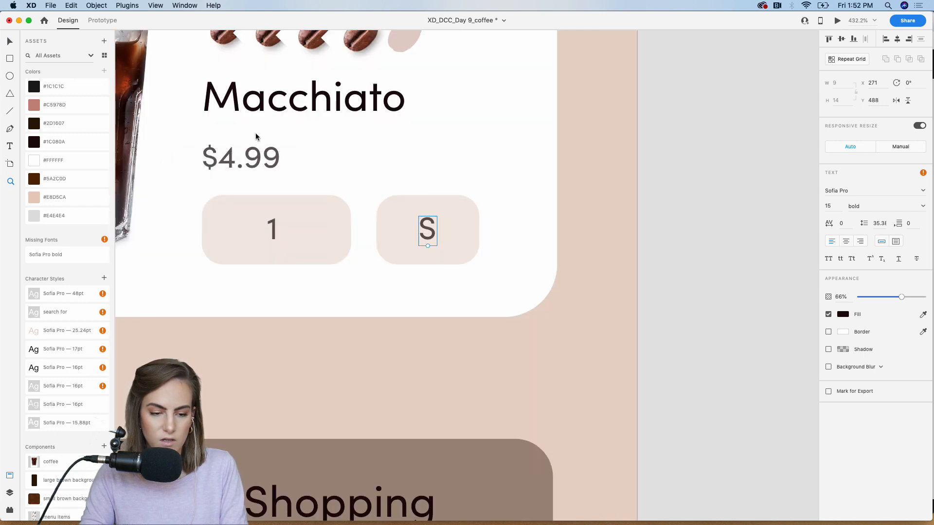
Save the document and open the prototype preview
{"action": "key", "text": "super+minus"}
{"action": "key", "text": "super+minus"}
{"action": "key", "text": "super+minus"}
{"action": "key", "text": "super+minus"}
{"action": "key", "text": "super+minus"}
{"action": "key", "text": "super+minus"}
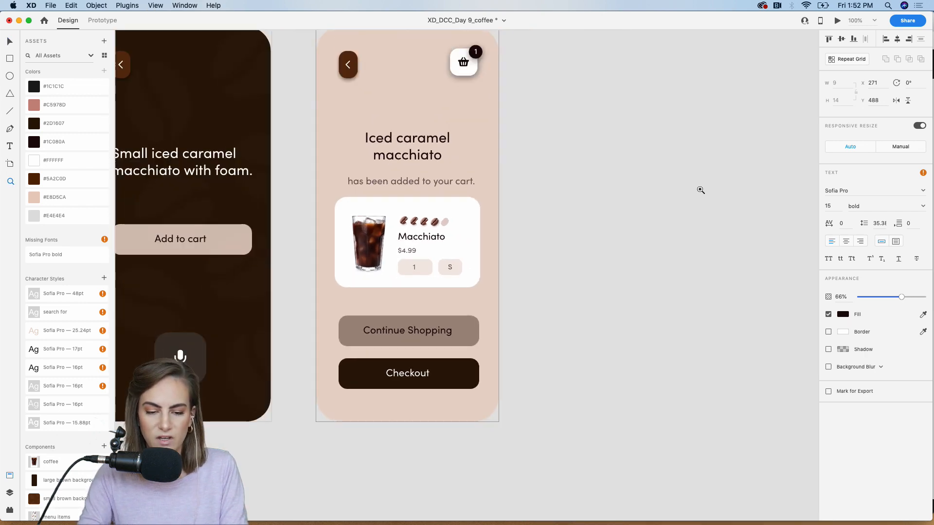
{"action": "scroll", "coordinate": [700, 190], "scroll_direction": "left", "scroll_amount": 5}
{"action": "key", "text": "super+minus"}
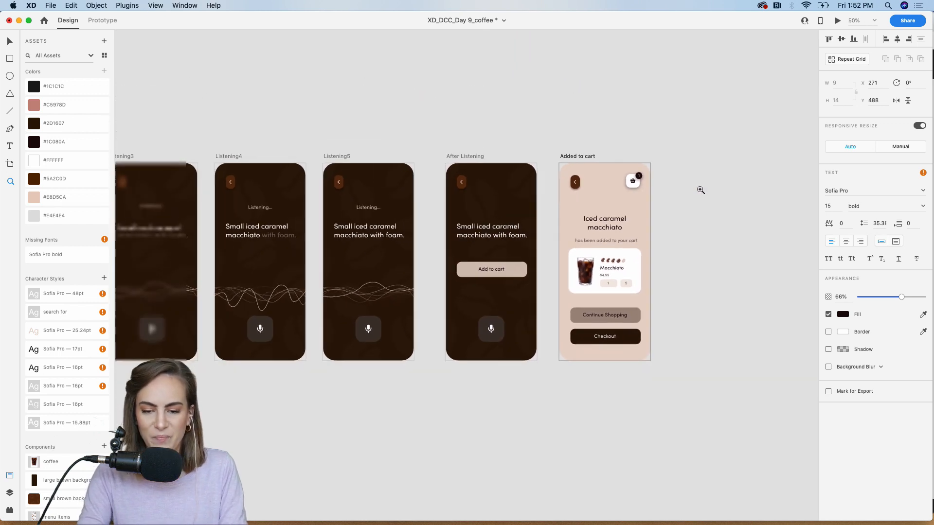
{"action": "key", "text": "v"}
{"action": "left_click", "coordinate": [484, 74]}
{"action": "scroll", "coordinate": [484, 75], "scroll_direction": "left", "scroll_amount": 5}
{"action": "key", "text": "super+s"}
{"action": "scroll", "coordinate": [485, 75], "scroll_direction": "left", "scroll_amount": 5}
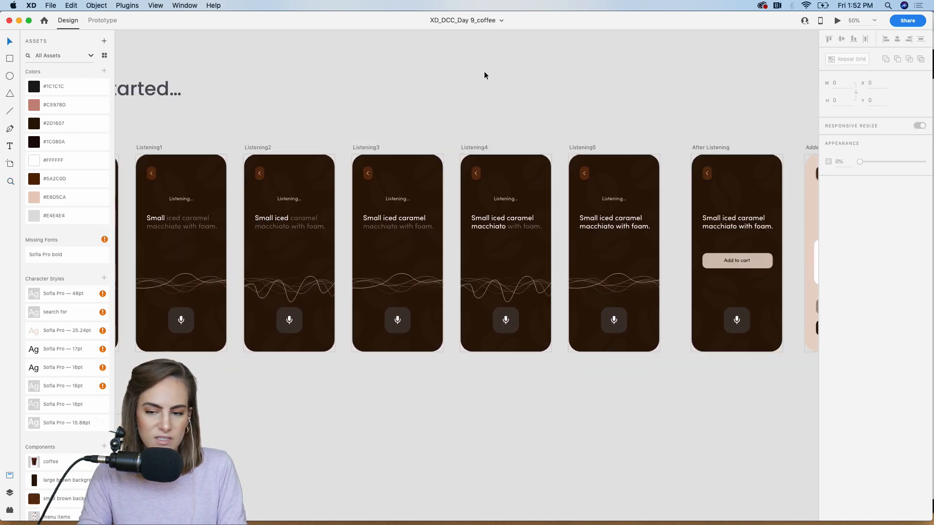
{"action": "left_click", "coordinate": [838, 22]}
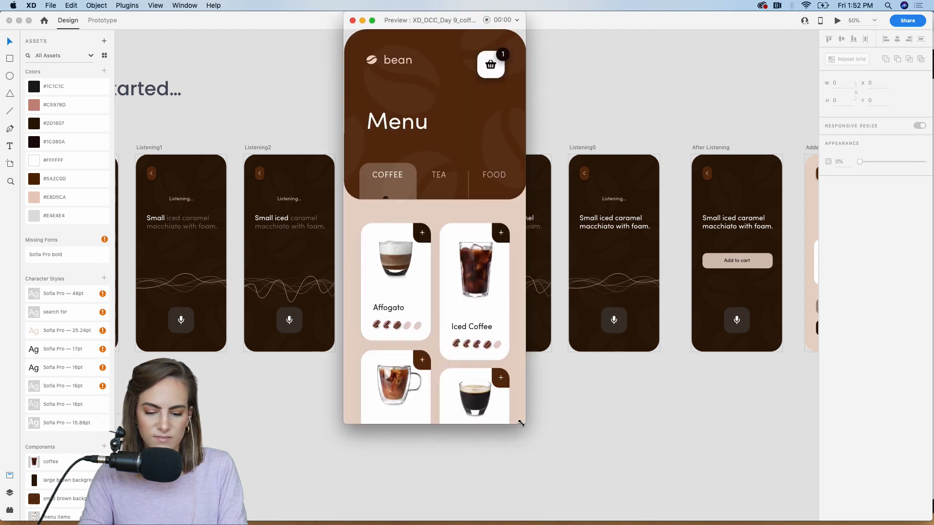
Enlarge the preview and test the prototype from the Menu through voice search and Add to cart, and close the preview
{"action": "left_click_drag", "start_coordinate": [521, 423], "coordinate": [646, 498]}
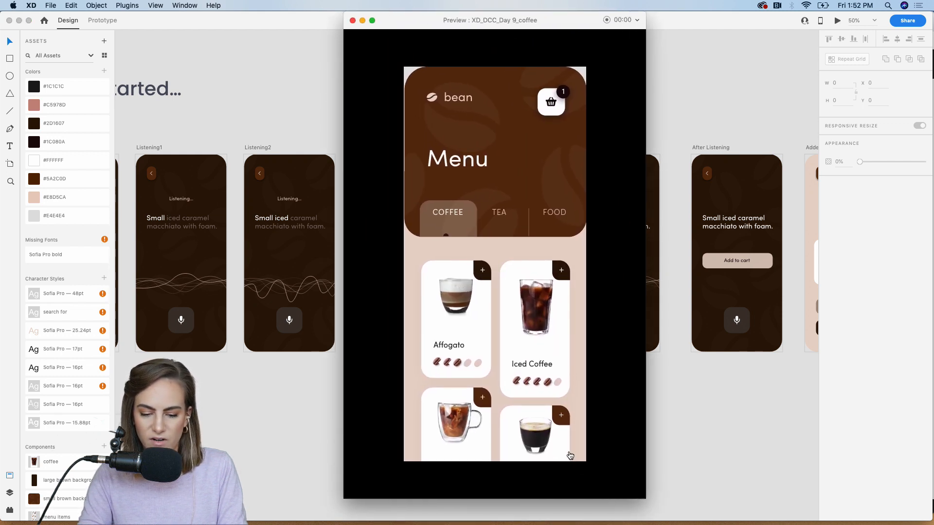
{"action": "scroll", "coordinate": [570, 455], "scroll_direction": "down", "scroll_amount": 10}
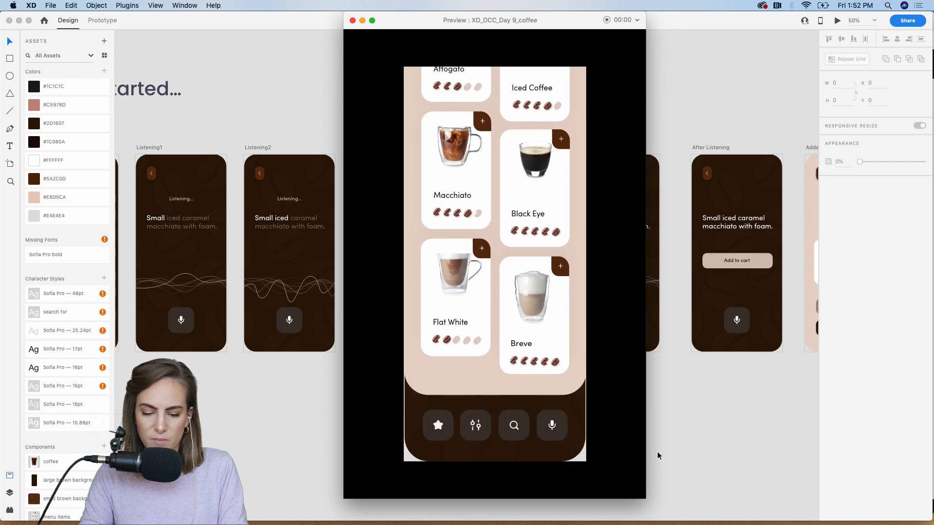
{"action": "left_click", "coordinate": [552, 433]}
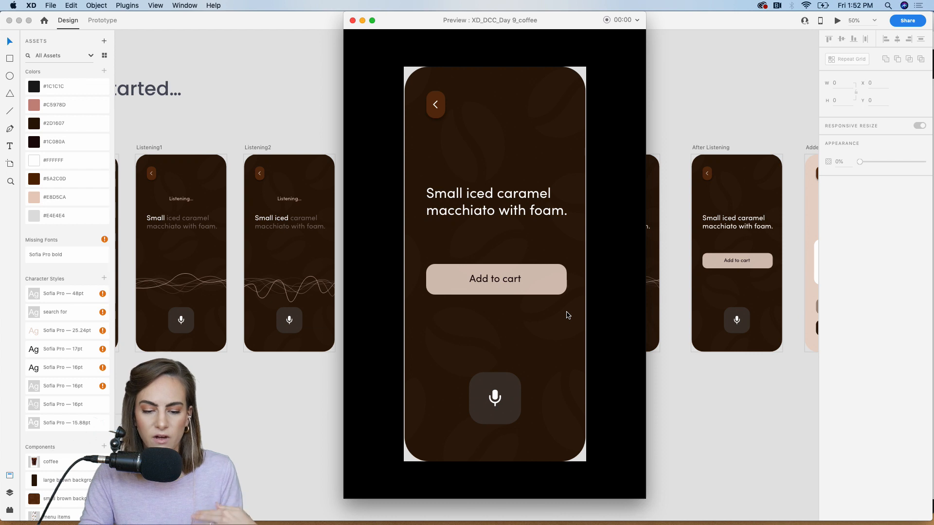
{"action": "left_click", "coordinate": [522, 287]}
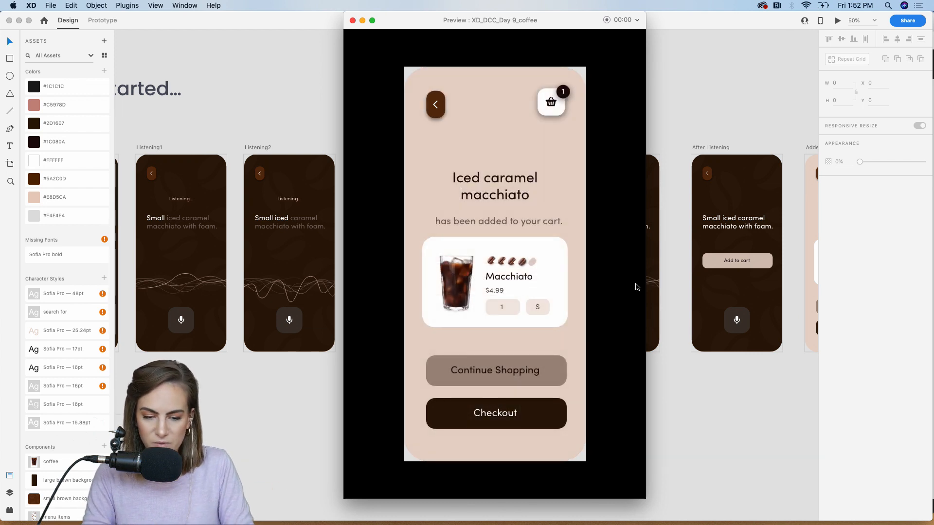
{"action": "left_click", "coordinate": [352, 21]}
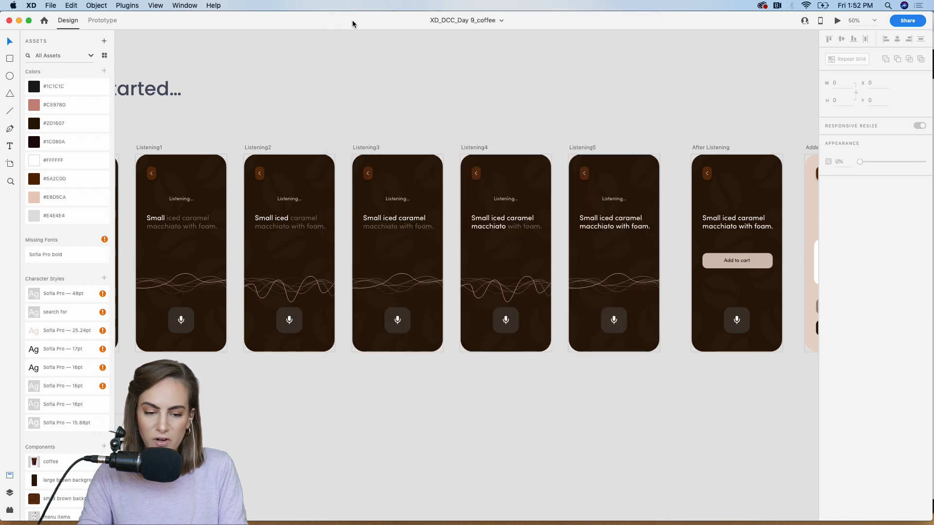
Select the Home through Listening2 artboards and view the Export options for the selection without exporting
{"action": "key", "text": "super+minus"}
{"action": "scroll", "coordinate": [345, 46], "scroll_direction": "left", "scroll_amount": 3}
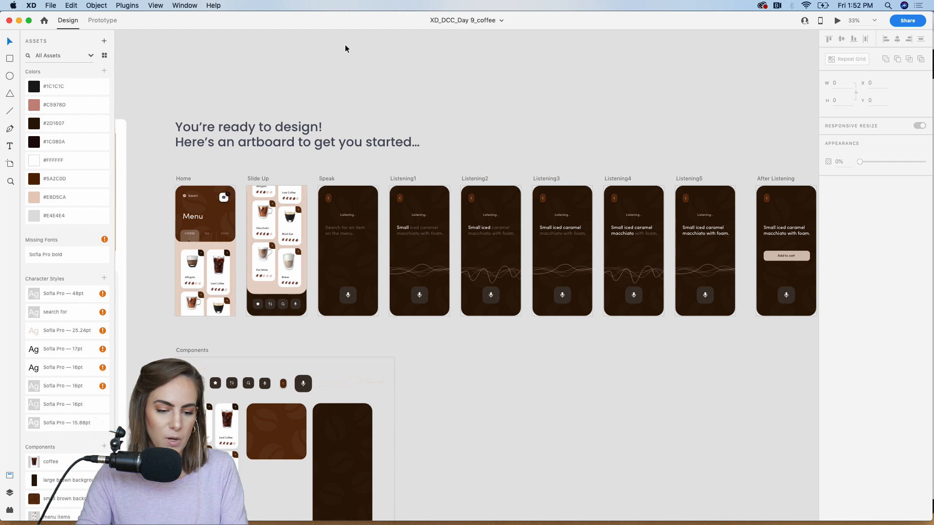
{"action": "scroll", "coordinate": [345, 48], "scroll_direction": "left", "scroll_amount": 3}
{"action": "scroll", "coordinate": [345, 48], "scroll_direction": "left", "scroll_amount": 2}
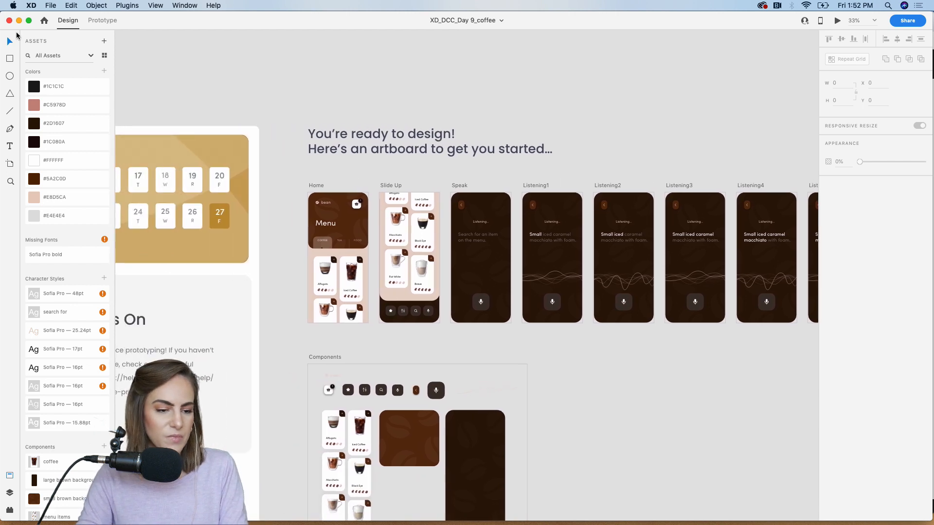
{"action": "left_click_drag", "start_coordinate": [294, 171], "coordinate": [624, 336]}
{"action": "left_click", "coordinate": [51, 4]}
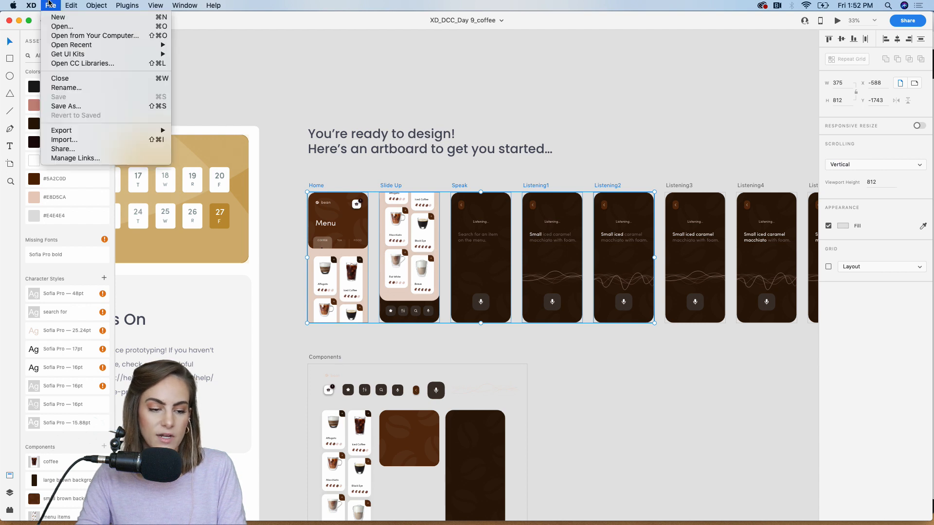
{"action": "mouse_move", "coordinate": [90, 129]}
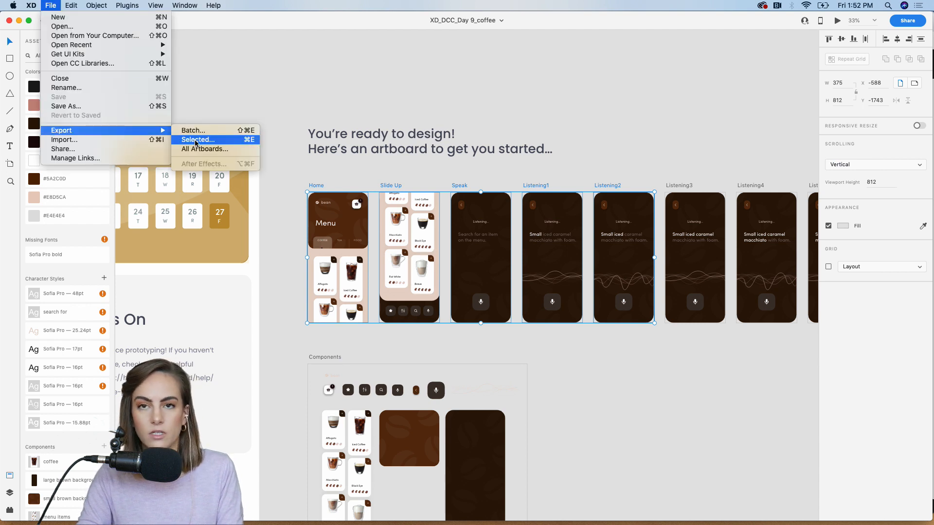
{"action": "left_click", "coordinate": [262, 84]}
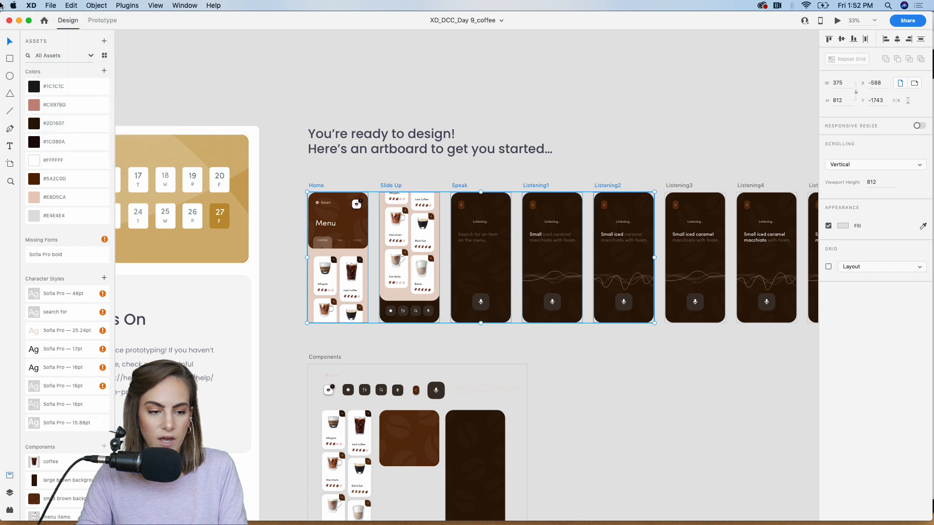
Switch to Behance in Chrome and open the profile's Adobe XD Daily Creative Challenge September 16-27 project for editing
{"action": "left_click", "coordinate": [19, 21]}
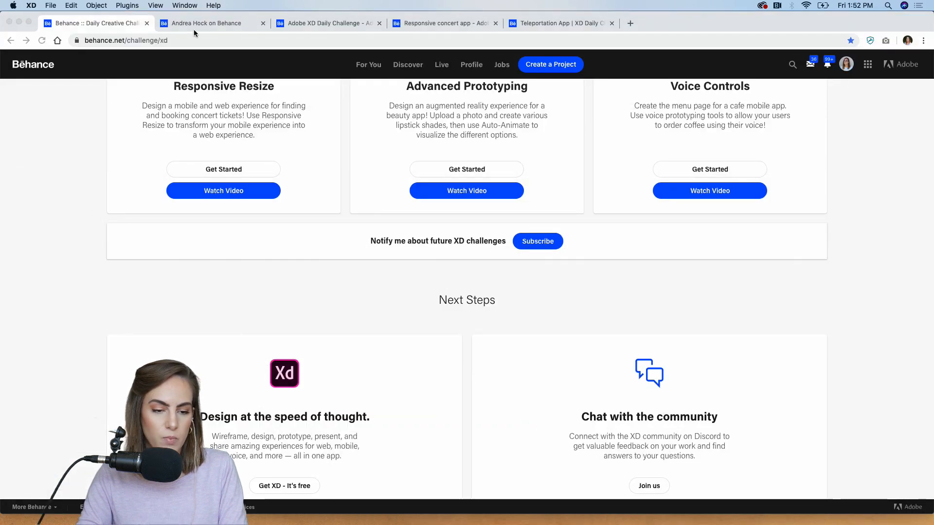
{"action": "left_click", "coordinate": [211, 22]}
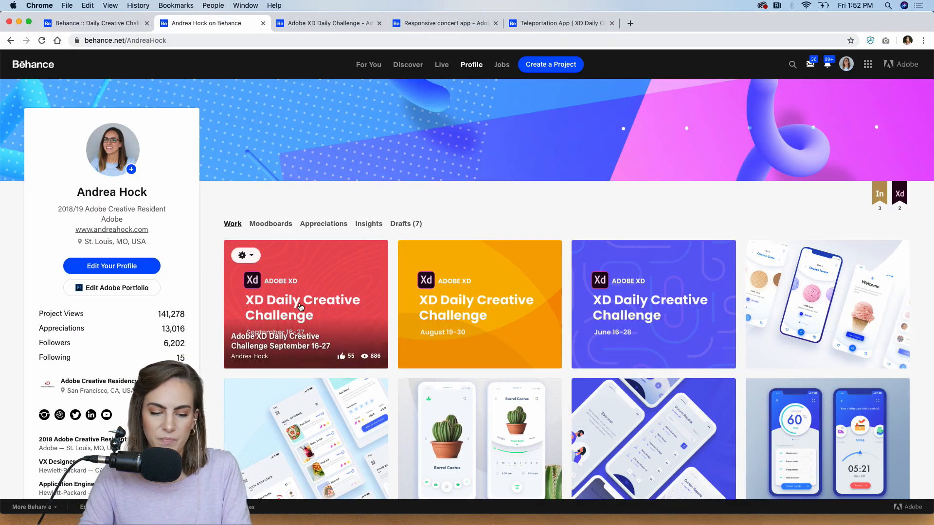
{"action": "left_click", "coordinate": [246, 256]}
{"action": "left_click", "coordinate": [248, 281]}
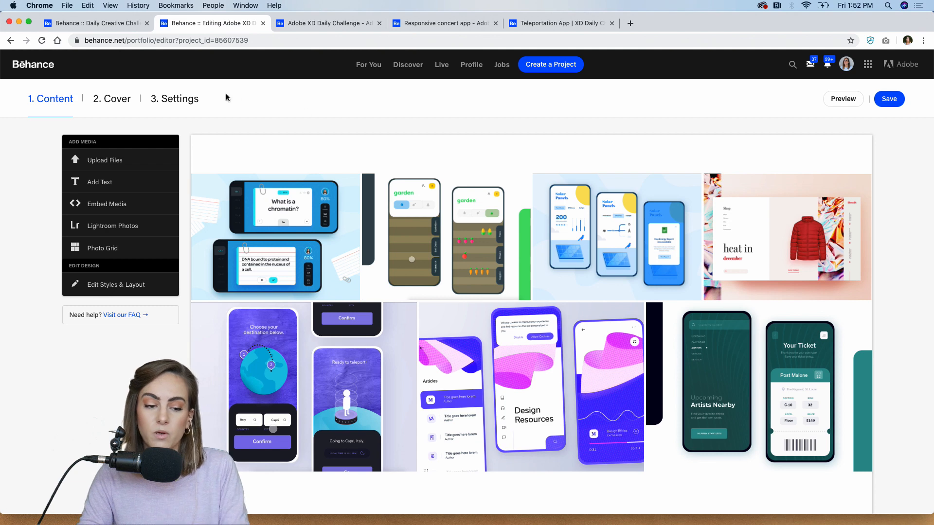
Review the project's description and keywords in its Discoverability settings and save the settings
{"action": "left_click", "coordinate": [179, 103]}
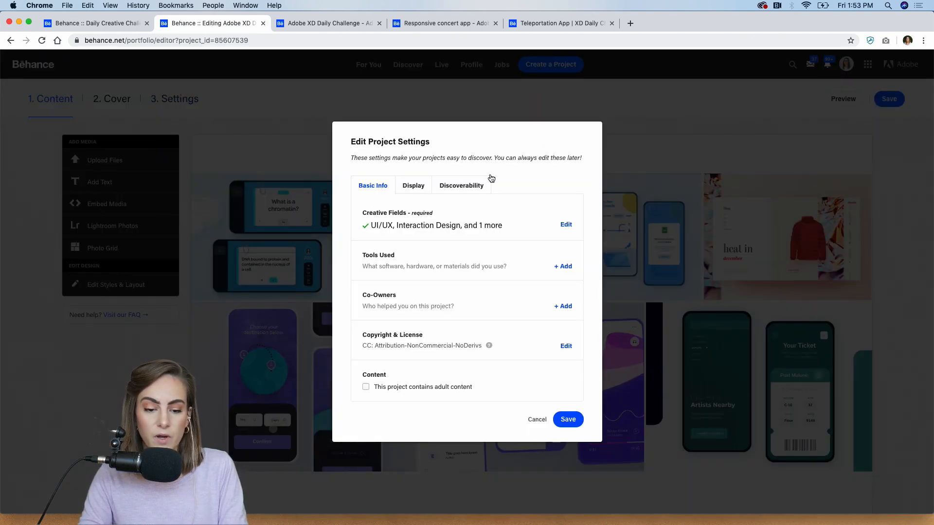
{"action": "left_click", "coordinate": [450, 190]}
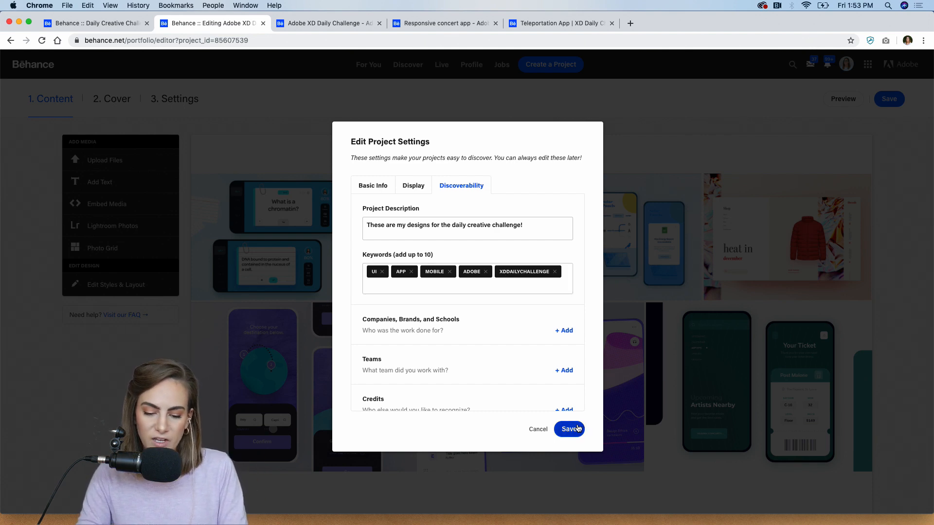
{"action": "left_click", "coordinate": [568, 429]}
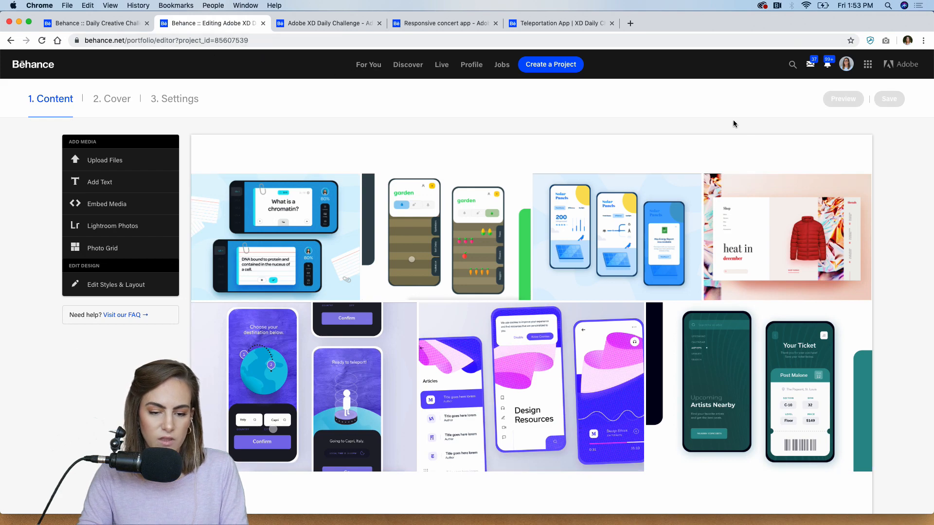
Return to the profile, view the published September 16-27 challenge project and play its coffee app video
{"action": "left_click", "coordinate": [843, 68]}
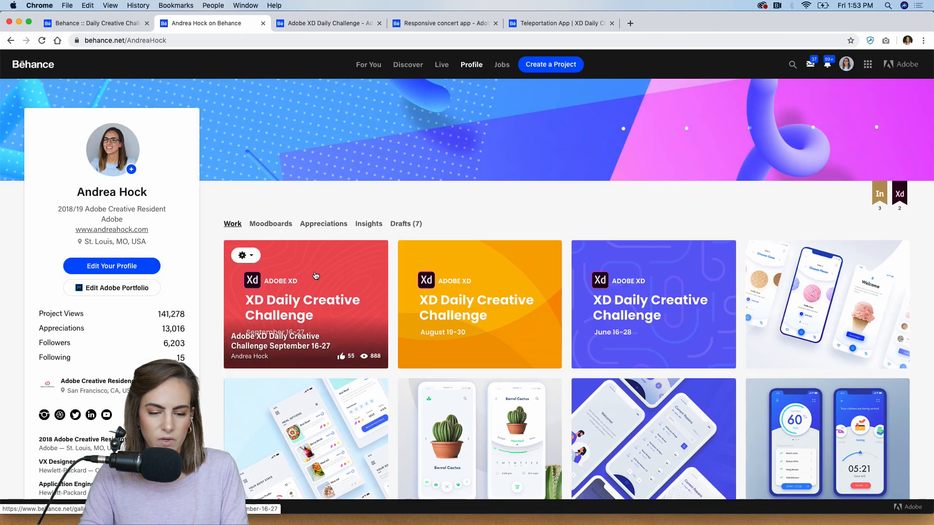
{"action": "left_click", "coordinate": [316, 277]}
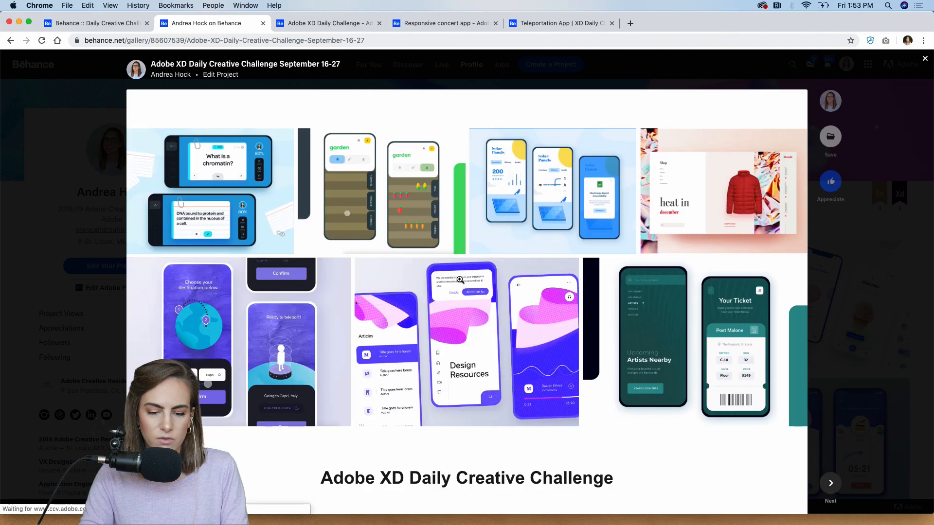
{"action": "scroll", "coordinate": [459, 279], "scroll_direction": "down", "scroll_amount": 20}
{"action": "scroll", "coordinate": [459, 279], "scroll_direction": "down", "scroll_amount": 20}
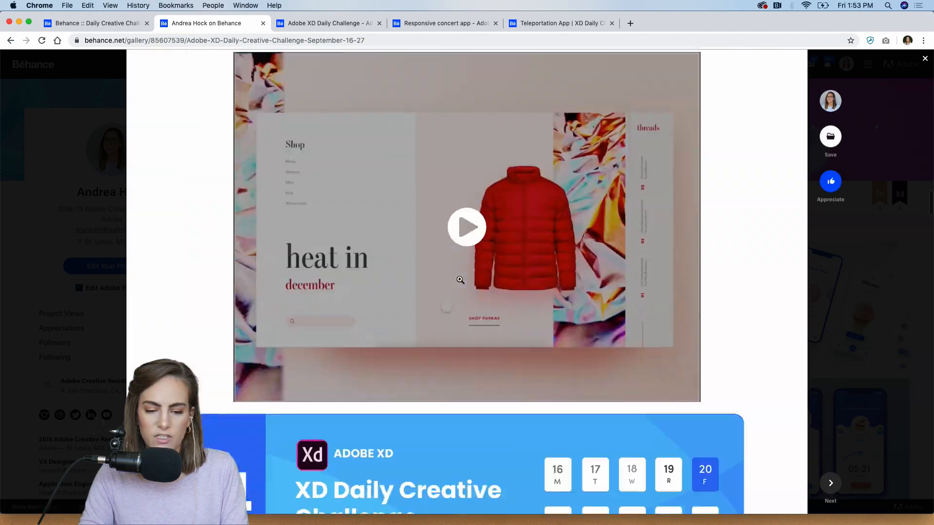
{"action": "scroll", "coordinate": [459, 279], "scroll_direction": "down", "scroll_amount": 20}
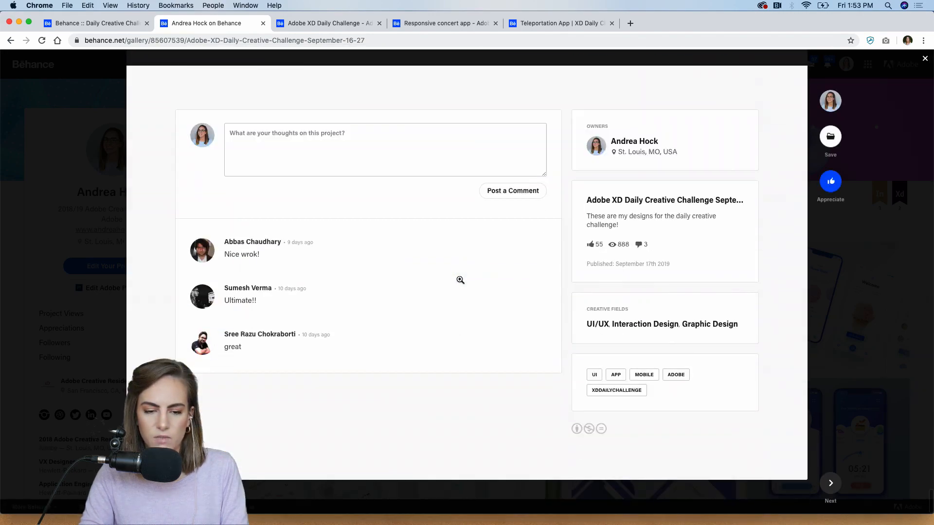
{"action": "scroll", "coordinate": [460, 279], "scroll_direction": "up", "scroll_amount": 10}
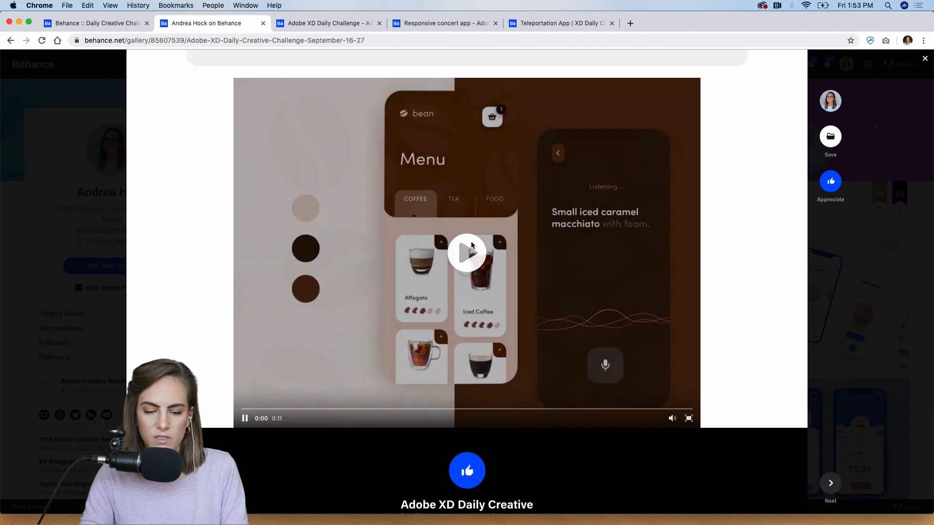
{"action": "left_click", "coordinate": [470, 250]}
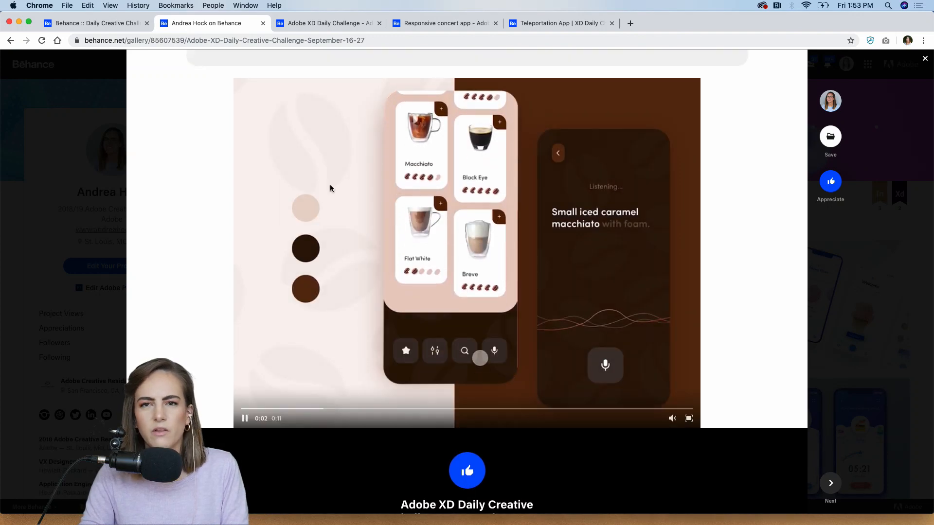
Look through the Adobe XD Daily Challenge - Advanced Prototyping project's makeup app screens and shopping basket design
{"action": "left_click", "coordinate": [304, 24]}
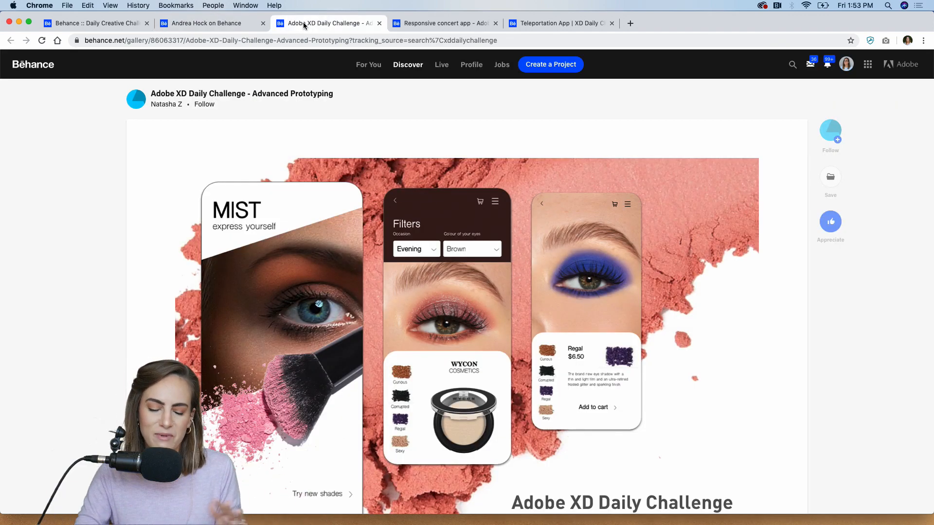
{"action": "scroll", "coordinate": [468, 172], "scroll_direction": "down", "scroll_amount": 5}
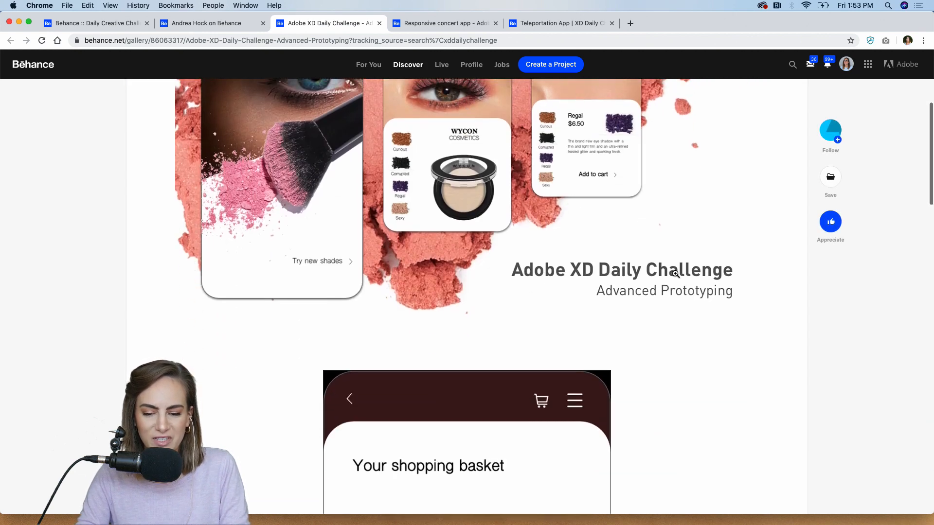
{"action": "scroll", "coordinate": [676, 274], "scroll_direction": "down", "scroll_amount": 3}
{"action": "scroll", "coordinate": [676, 274], "scroll_direction": "up", "scroll_amount": 8}
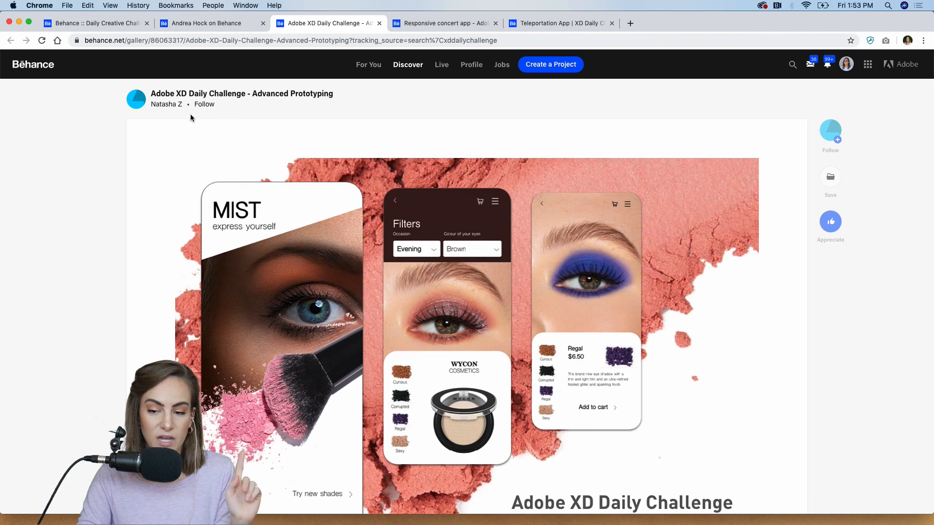
{"action": "scroll", "coordinate": [601, 218], "scroll_direction": "down", "scroll_amount": 4}
{"action": "scroll", "coordinate": [601, 219], "scroll_direction": "down", "scroll_amount": 6}
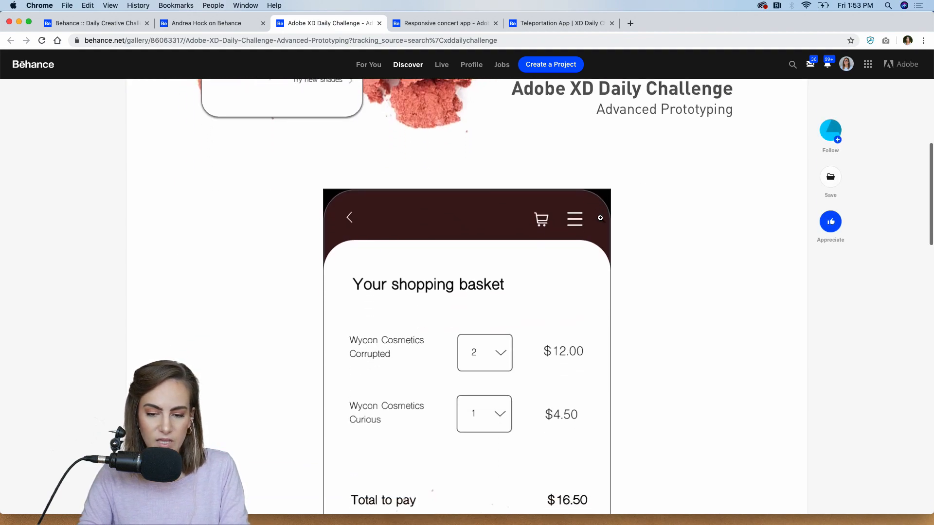
{"action": "scroll", "coordinate": [600, 218], "scroll_direction": "up", "scroll_amount": 6}
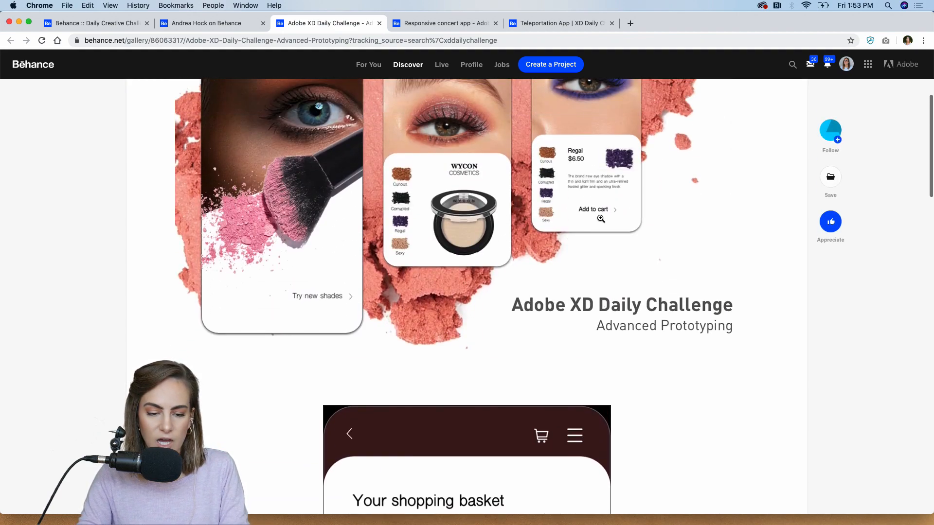
Play the makeup app's prototype video from the start in full screen, and return to the top of its project page
{"action": "scroll", "coordinate": [601, 218], "scroll_direction": "down", "scroll_amount": 3}
{"action": "scroll", "coordinate": [601, 218], "scroll_direction": "down", "scroll_amount": 11}
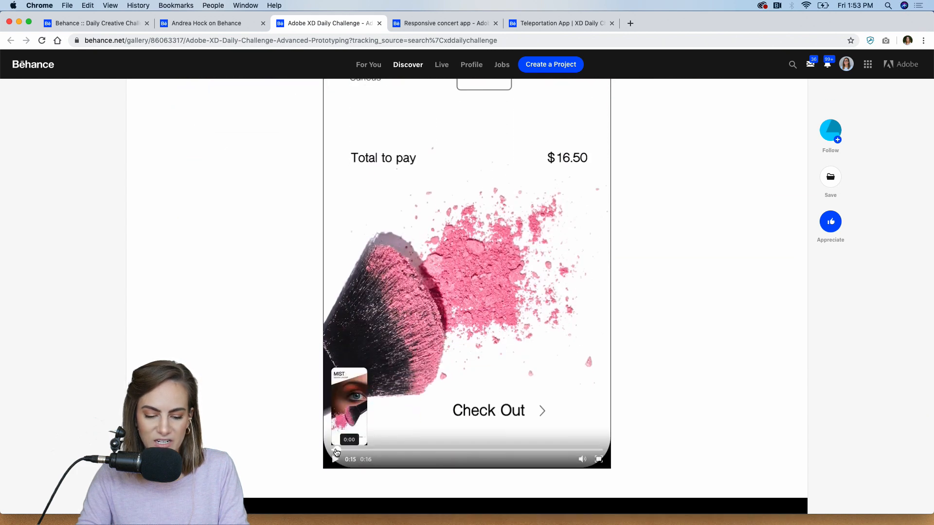
{"action": "left_click", "coordinate": [347, 448]}
{"action": "left_click", "coordinate": [598, 459]}
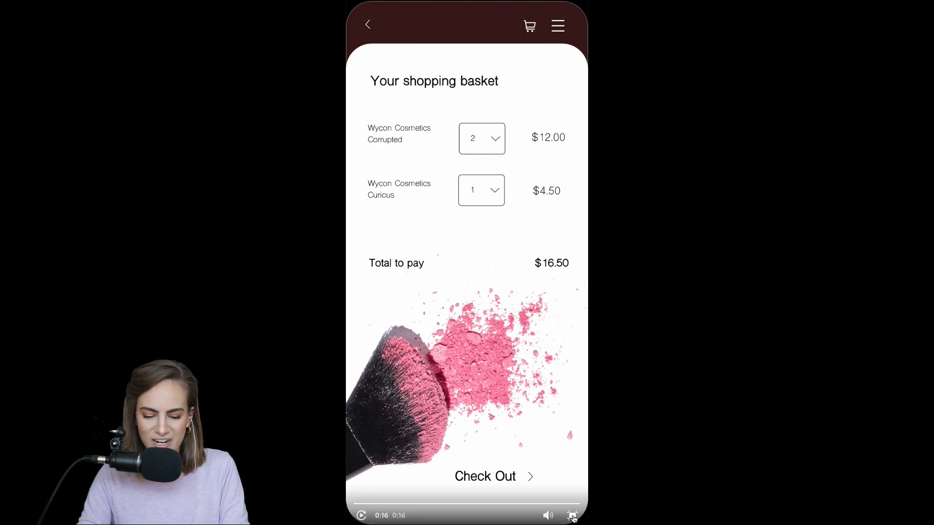
{"action": "left_click", "coordinate": [572, 515]}
{"action": "scroll", "coordinate": [609, 258], "scroll_direction": "up", "scroll_amount": 5}
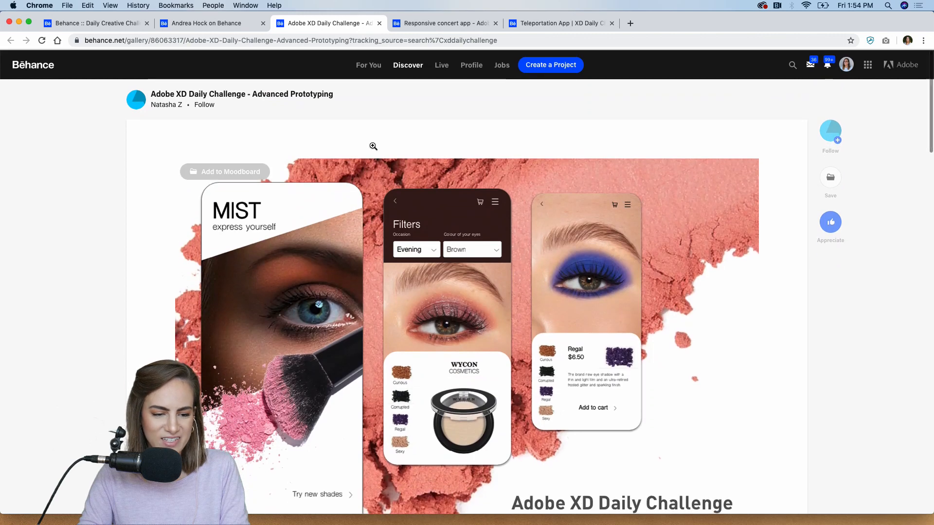
Examine the Responsive concert app project, from its challenge banner through the mobile screens, the iPad and iPhone X layouts and the prototype video
{"action": "left_click", "coordinate": [433, 25]}
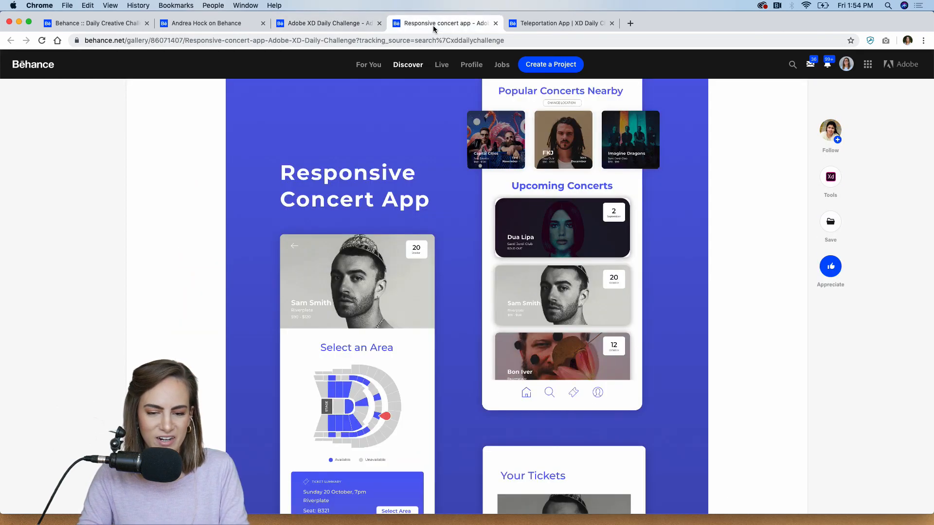
{"action": "scroll", "coordinate": [462, 229], "scroll_direction": "up", "scroll_amount": 10}
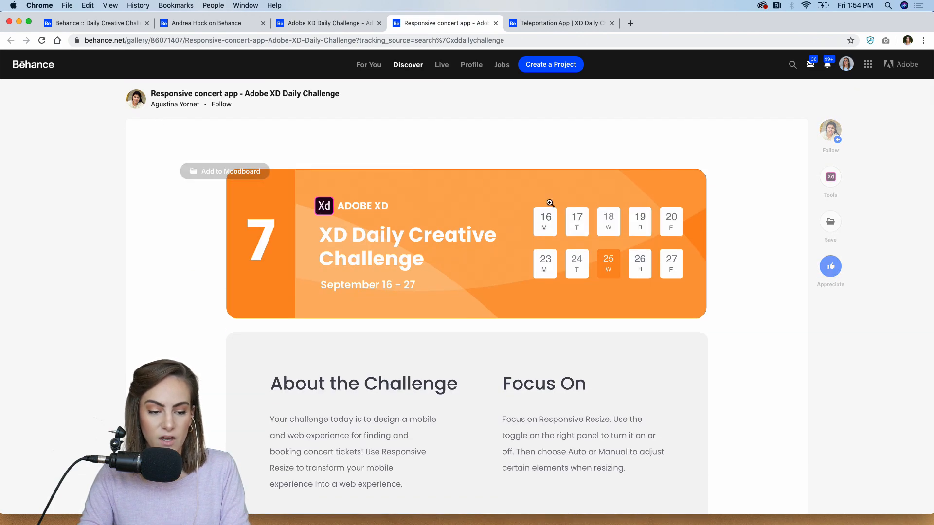
{"action": "scroll", "coordinate": [546, 206], "scroll_direction": "down", "scroll_amount": 10}
{"action": "scroll", "coordinate": [549, 202], "scroll_direction": "up", "scroll_amount": 2}
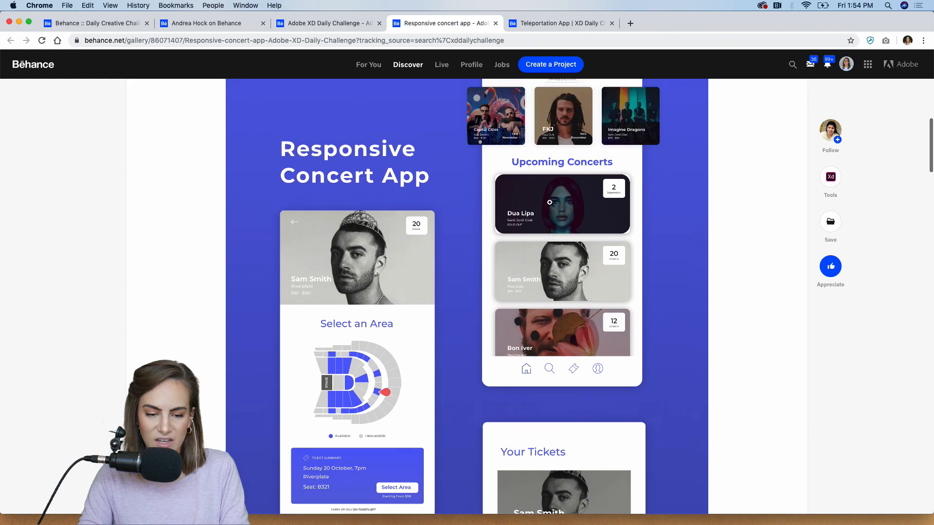
{"action": "scroll", "coordinate": [422, 216], "scroll_direction": "down", "scroll_amount": 15}
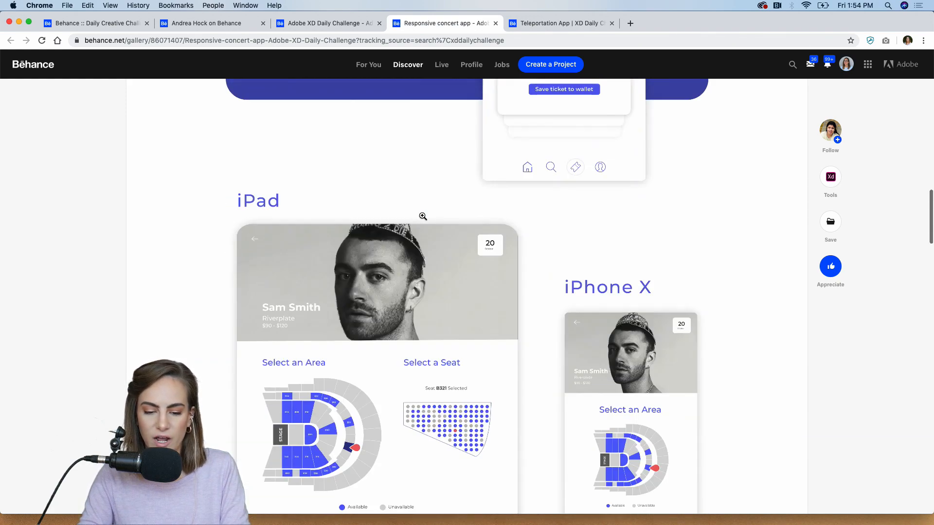
{"action": "scroll", "coordinate": [423, 216], "scroll_direction": "down", "scroll_amount": 10}
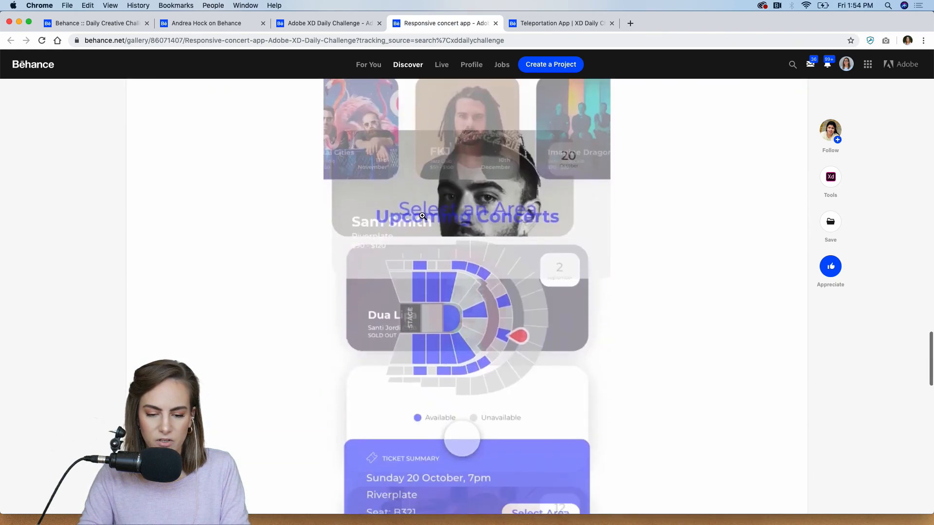
Play the concert app's prototype video in full screen, replay it once, and return to the top of its project page
{"action": "scroll", "coordinate": [550, 376], "scroll_direction": "down", "scroll_amount": 3}
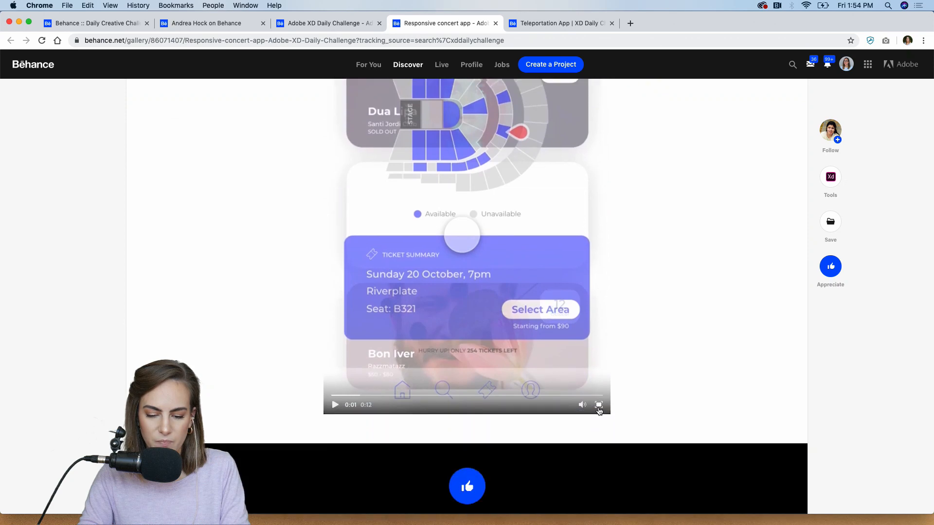
{"action": "left_click", "coordinate": [599, 404]}
{"action": "left_click", "coordinate": [359, 515]}
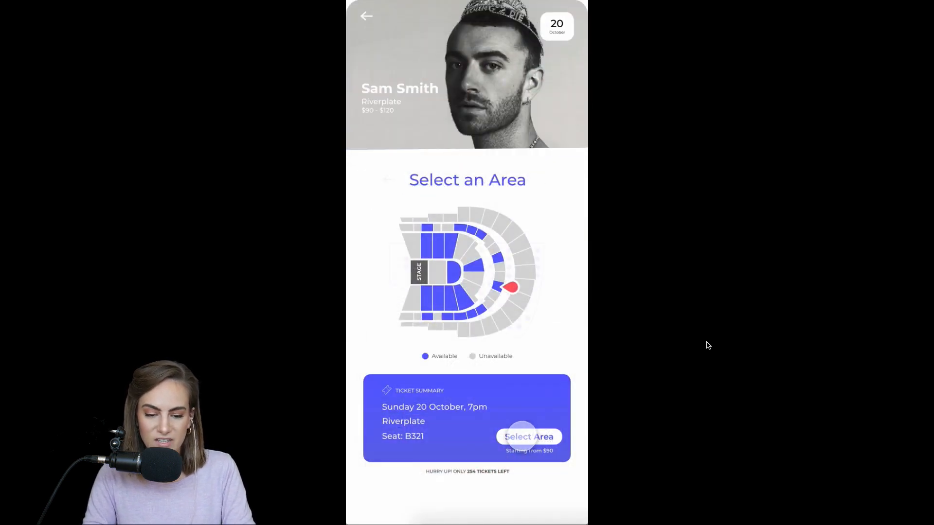
{"action": "mouse_move", "coordinate": [556, 282]}
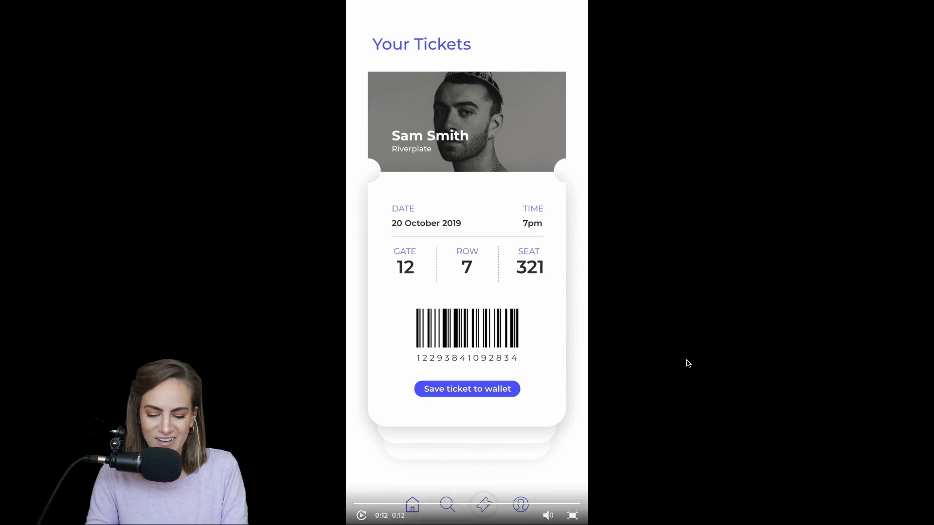
{"action": "left_click", "coordinate": [361, 515]}
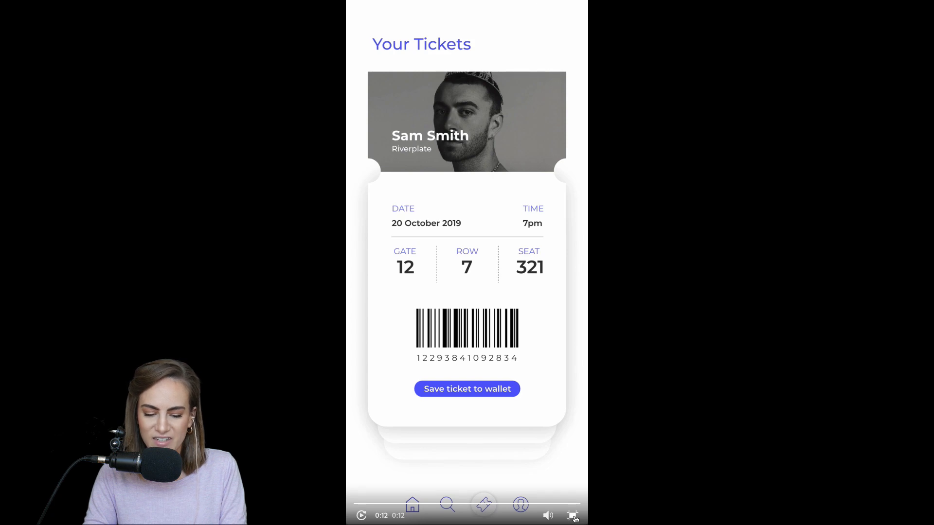
{"action": "left_click", "coordinate": [574, 519]}
{"action": "scroll", "coordinate": [570, 214], "scroll_direction": "up", "scroll_amount": 15}
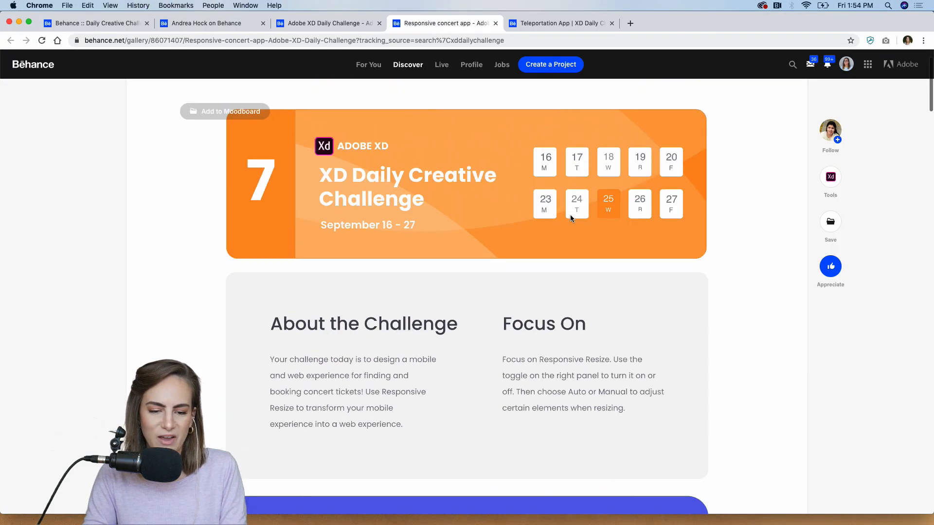
Look through the Teleportation App project's colours, fonts and app screens, and play its prototype video from the start
{"action": "left_click", "coordinate": [557, 24]}
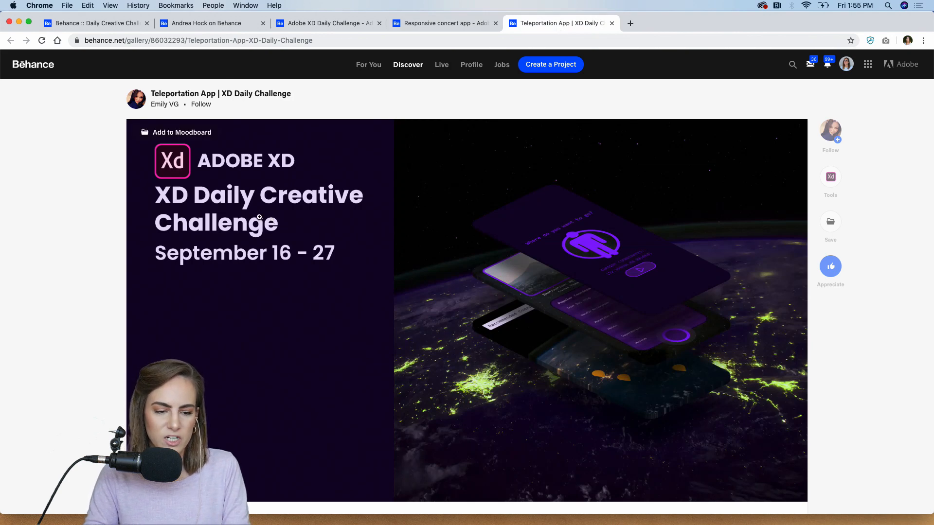
{"action": "scroll", "coordinate": [202, 258], "scroll_direction": "down", "scroll_amount": 20}
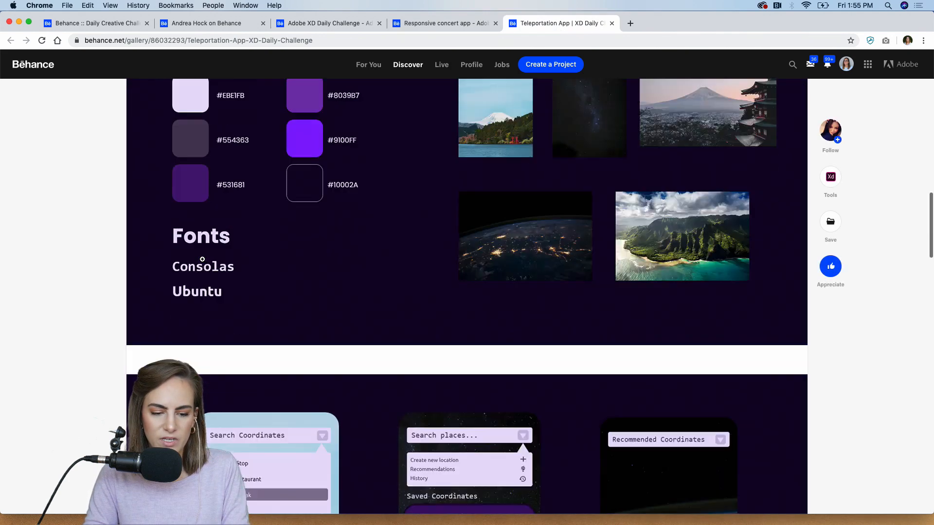
{"action": "scroll", "coordinate": [202, 259], "scroll_direction": "down", "scroll_amount": 10}
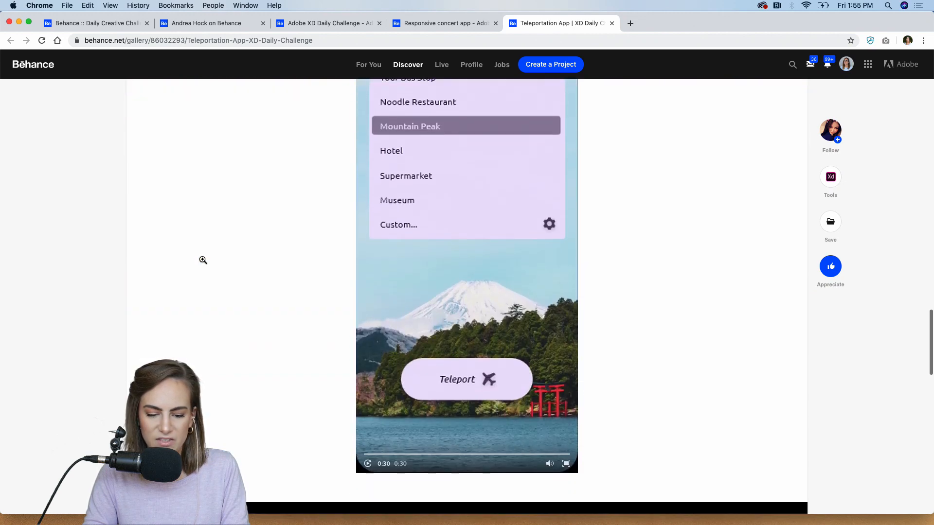
{"action": "scroll", "coordinate": [202, 259], "scroll_direction": "up", "scroll_amount": 2}
{"action": "left_click", "coordinate": [367, 506]}
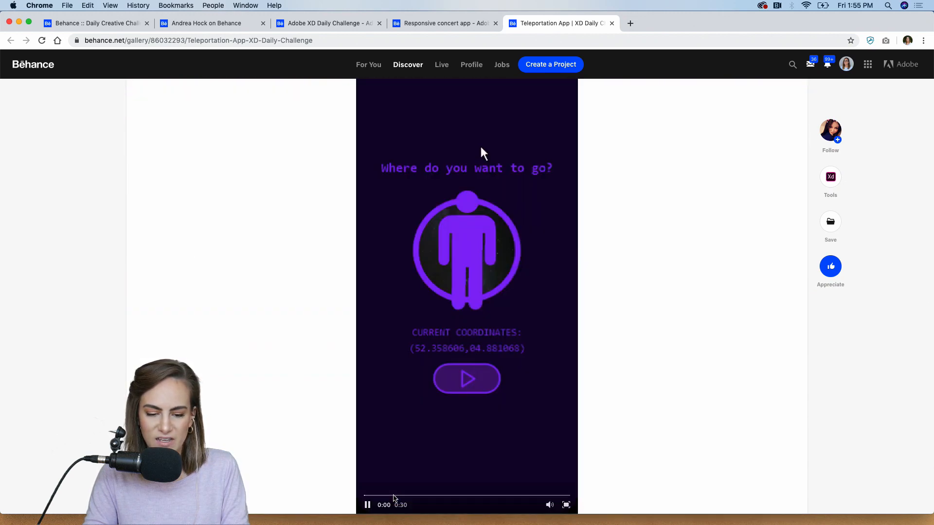